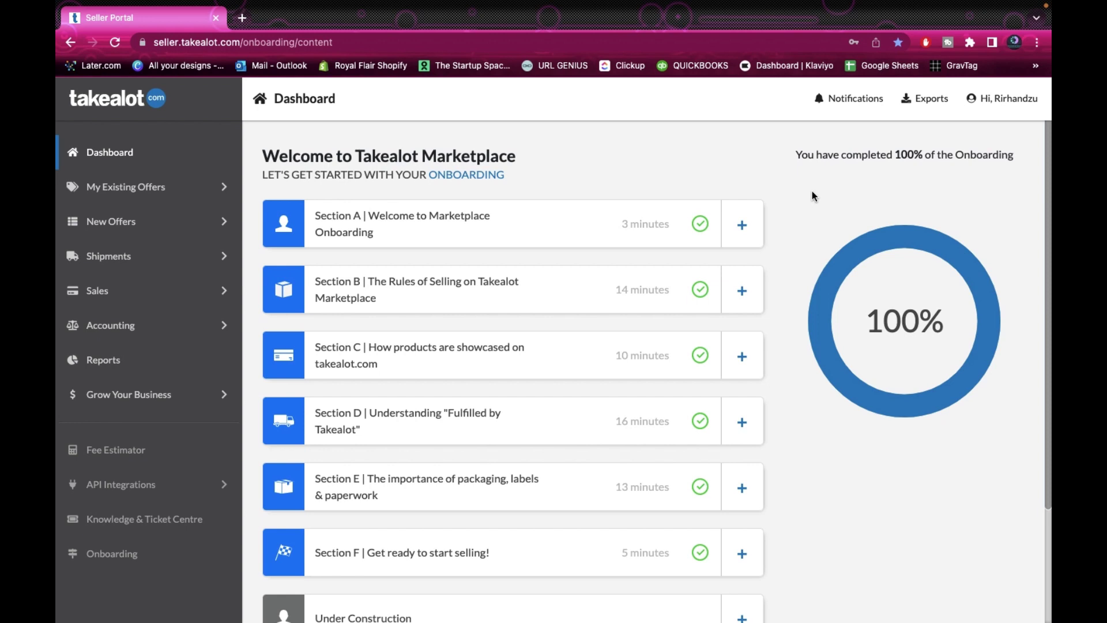
# Step: Review the list of onboarding sections, from Section A to Under Construction, and the onboarding completion chart
pyautogui.scroll(-3, 812, 192)
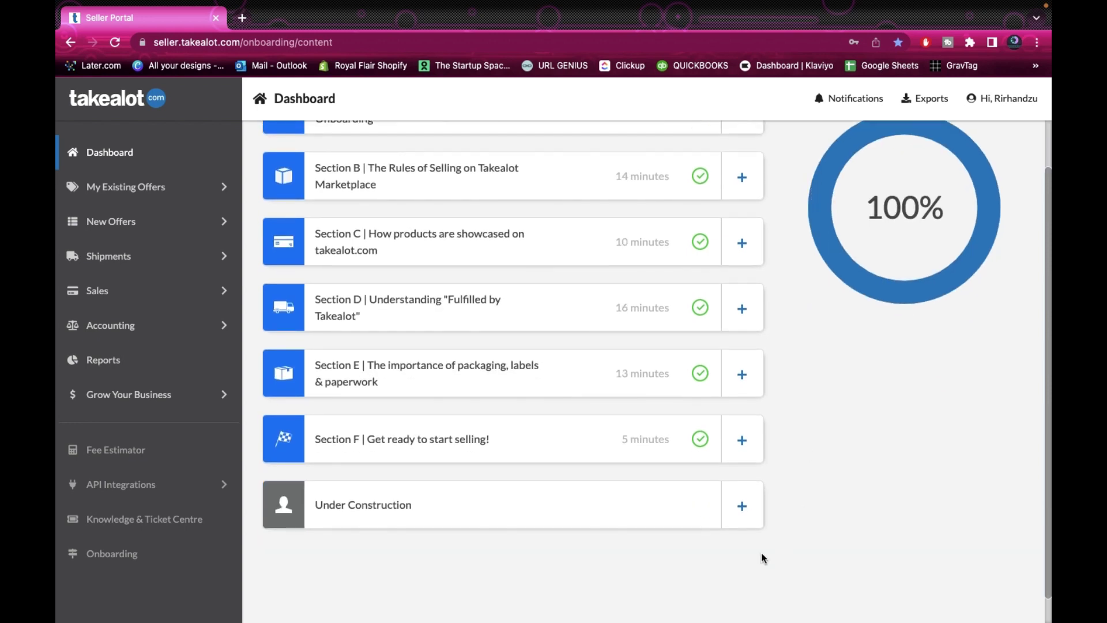
pyautogui.scroll(3, 786, 364)
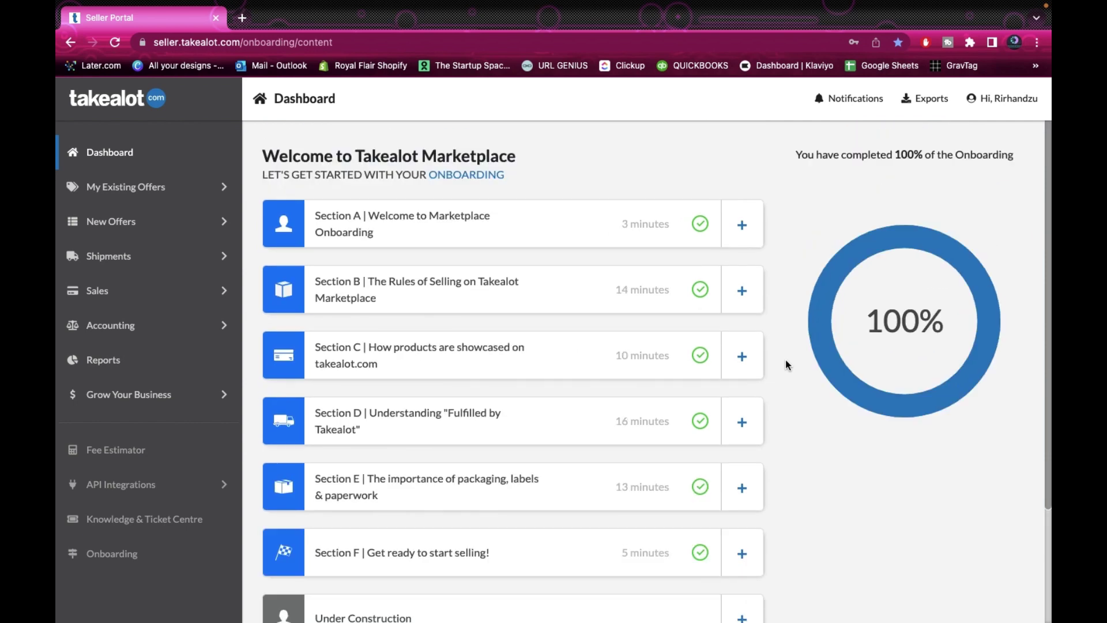
pyautogui.scroll(-1, 812, 463)
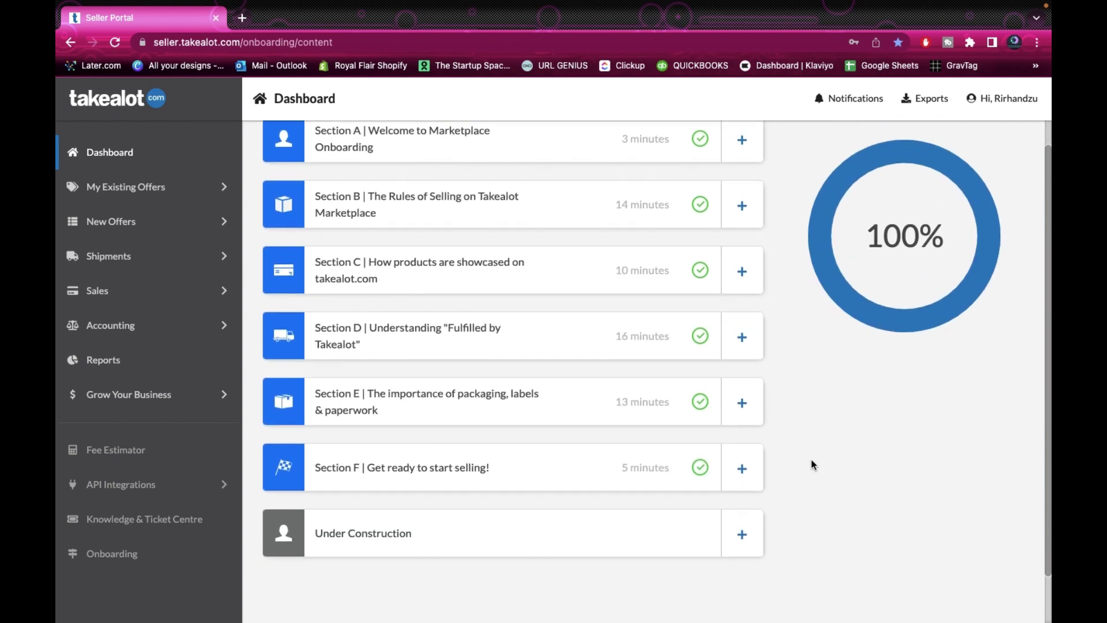
pyautogui.scroll(1, 813, 464)
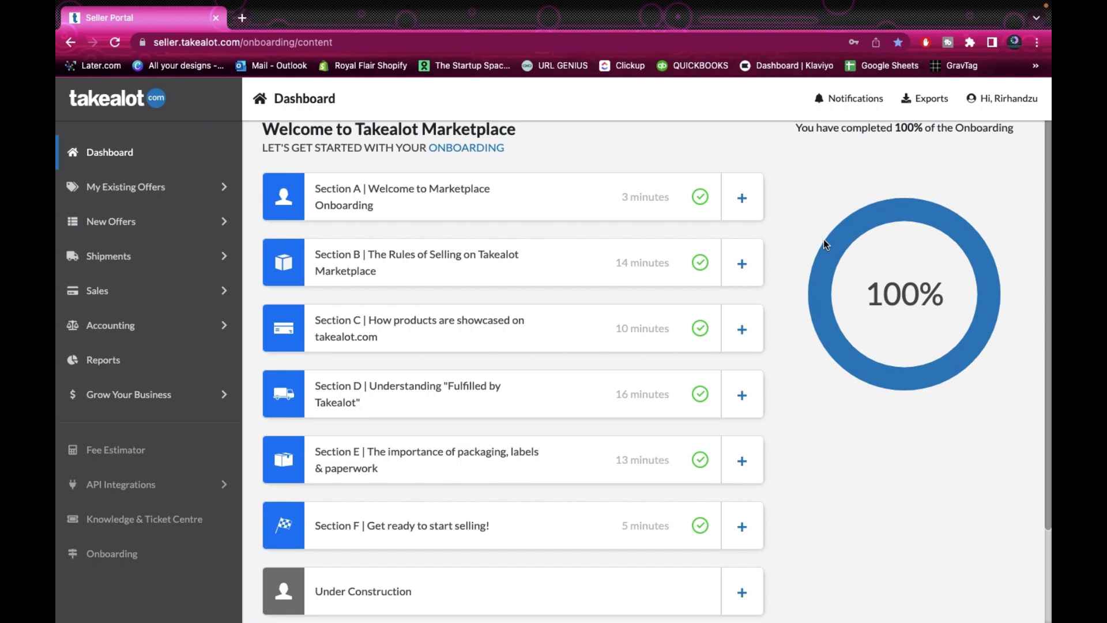
# Step: Go to the seller dashboard and review the leadtime order status and recent communications sections
pyautogui.click(147, 160)
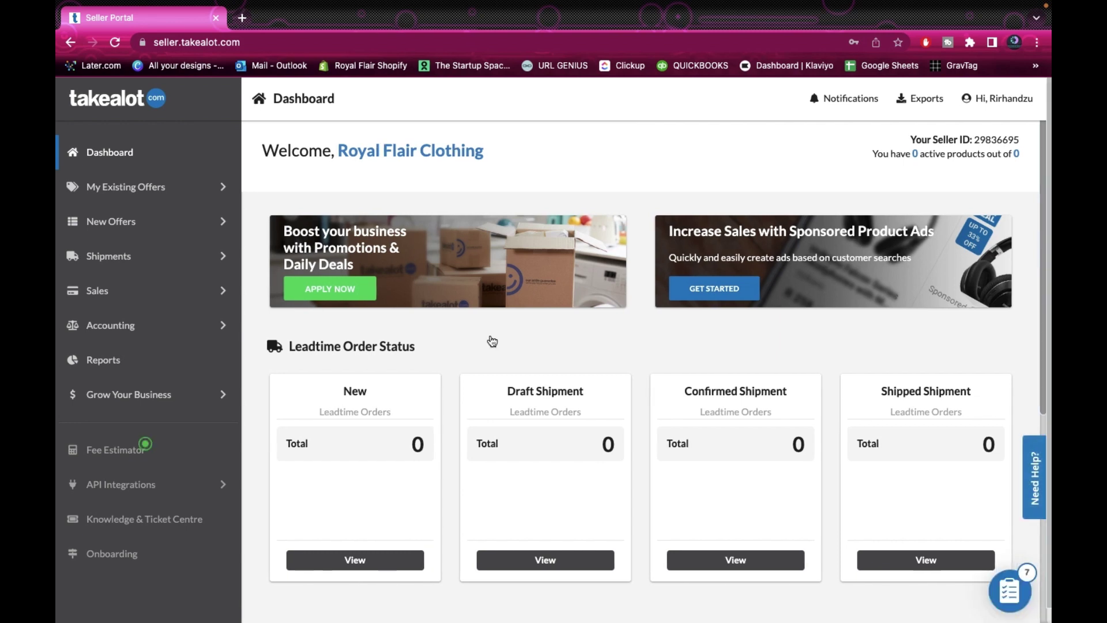
pyautogui.scroll(-1, 251, 468)
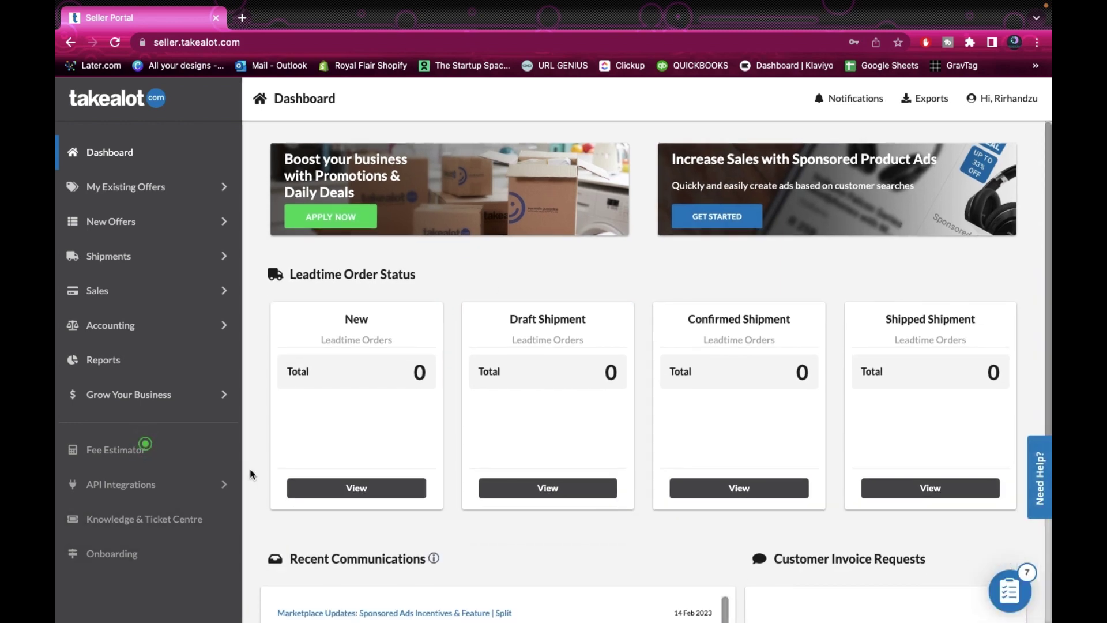
pyautogui.scroll(-1, 251, 470)
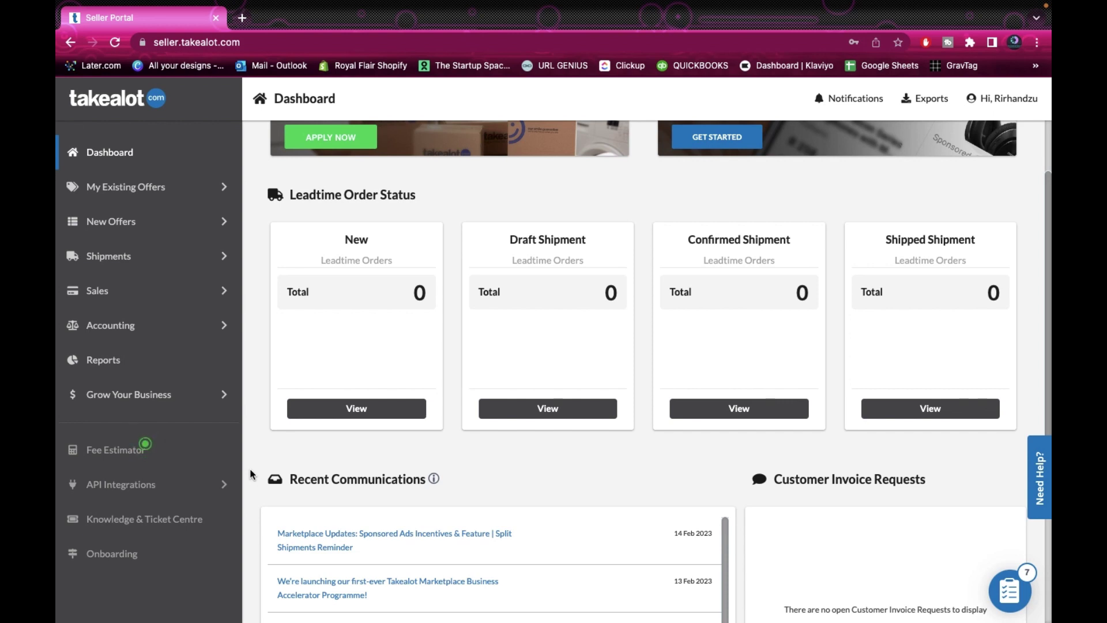
pyautogui.scroll(3, 251, 474)
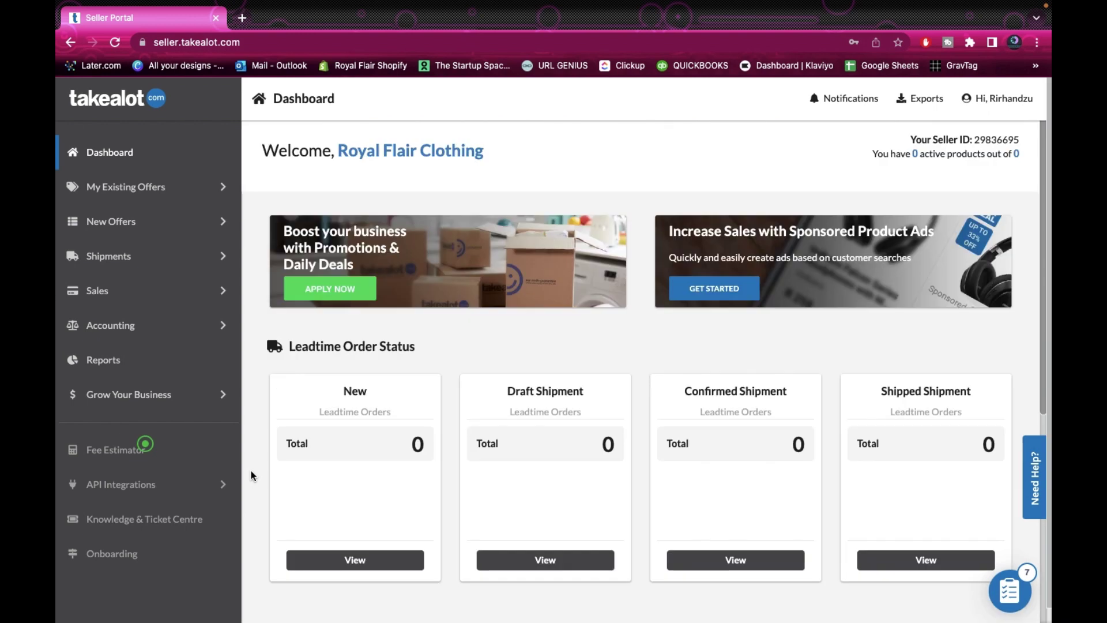
# Step: Open the Manage My Offers page for the existing offers
pyautogui.moveTo(181, 195)
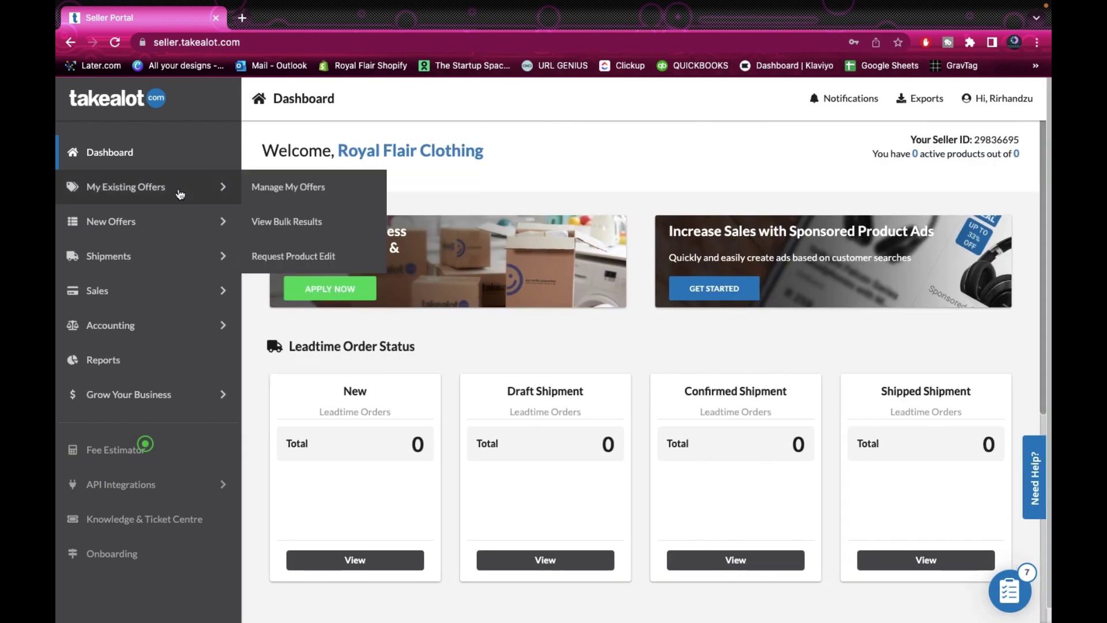
pyautogui.click(259, 187)
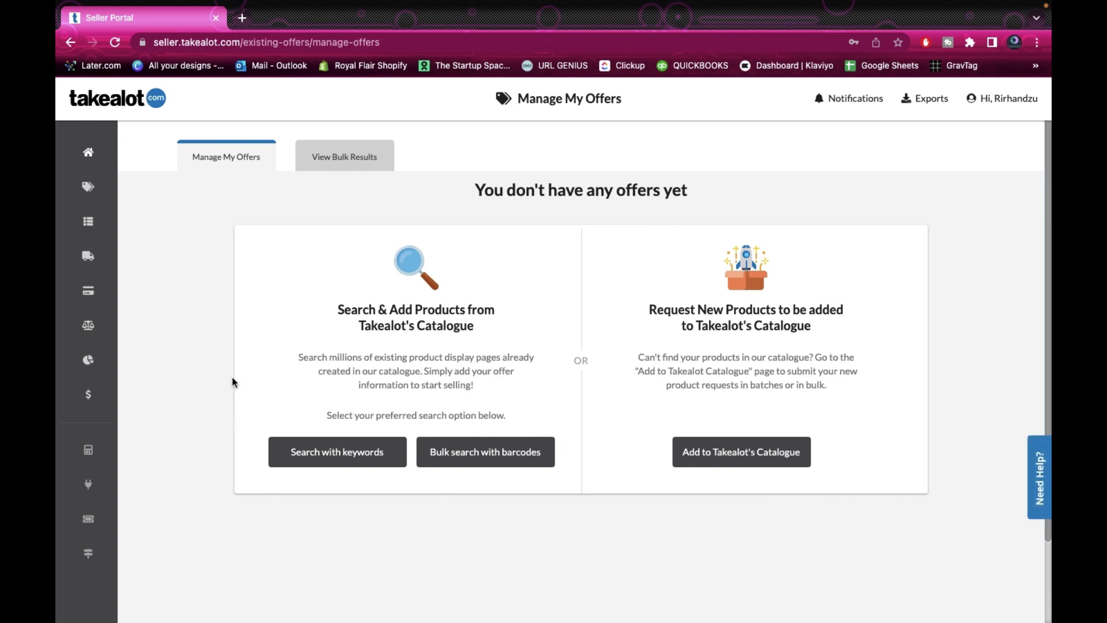
# Step: Download the blank bulk offers template from the View Bulk Results page and open the downloaded file
pyautogui.moveTo(58, 220)
pyautogui.moveTo(104, 189)
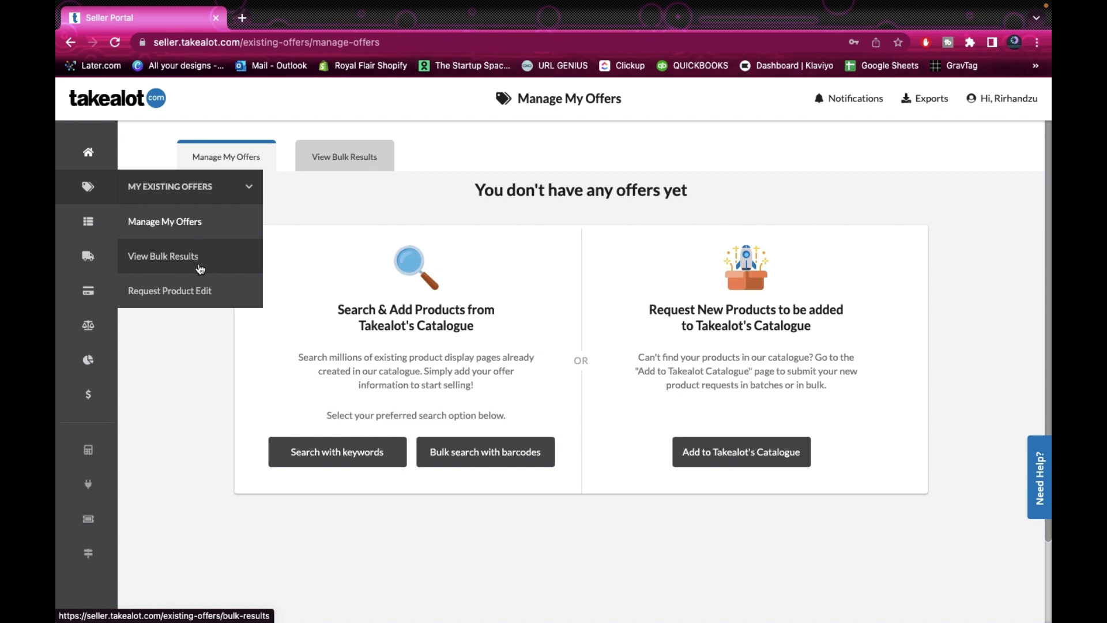
pyautogui.click(199, 266)
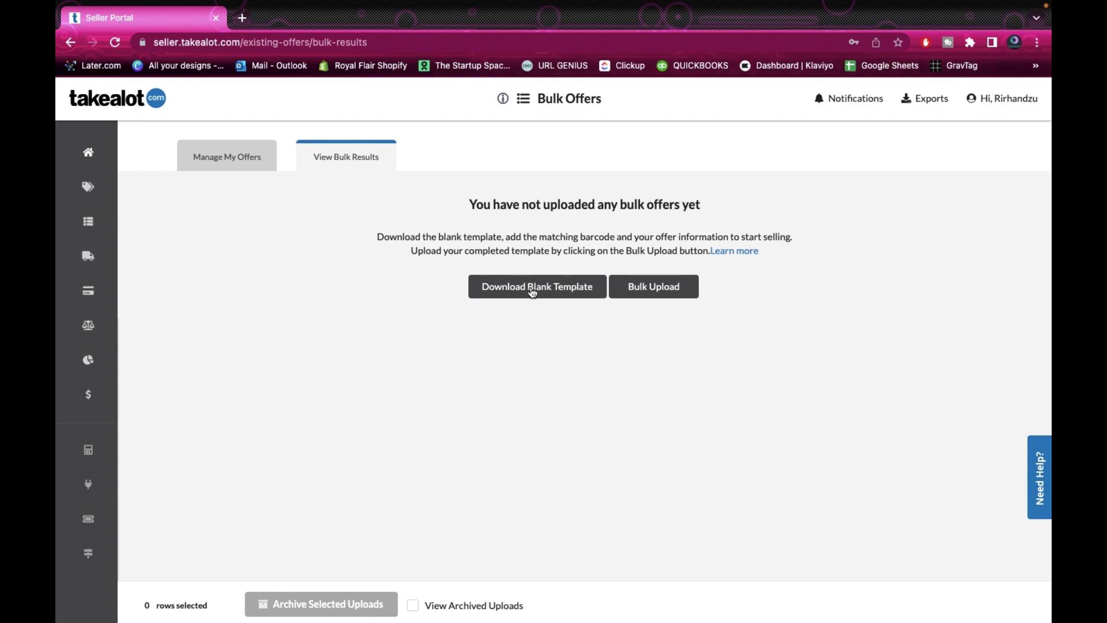
pyautogui.click(544, 296)
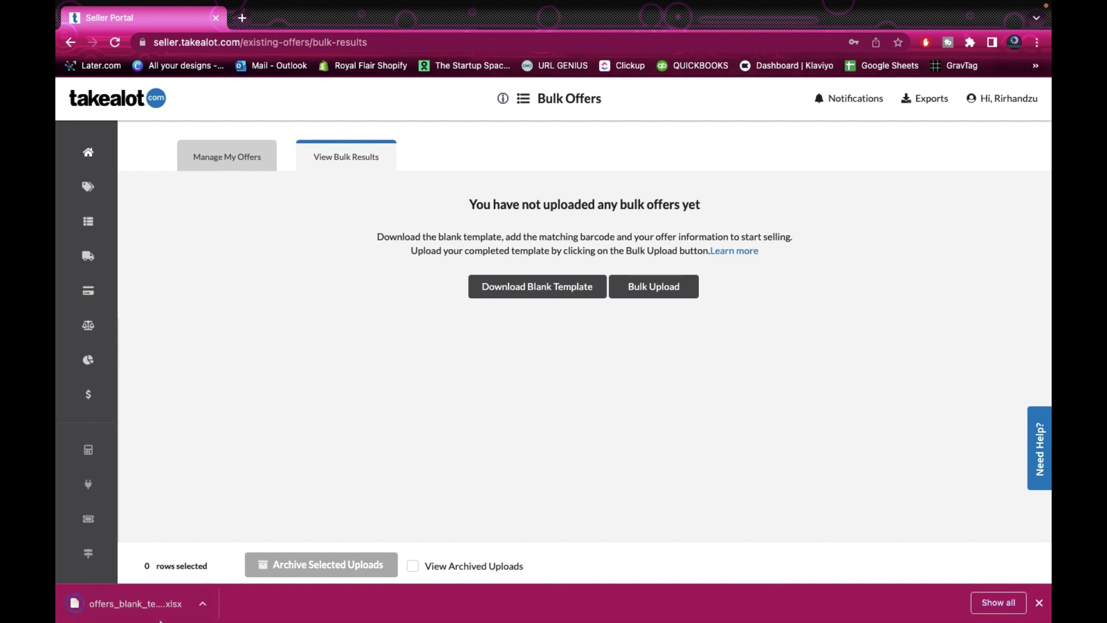
pyautogui.click(153, 607)
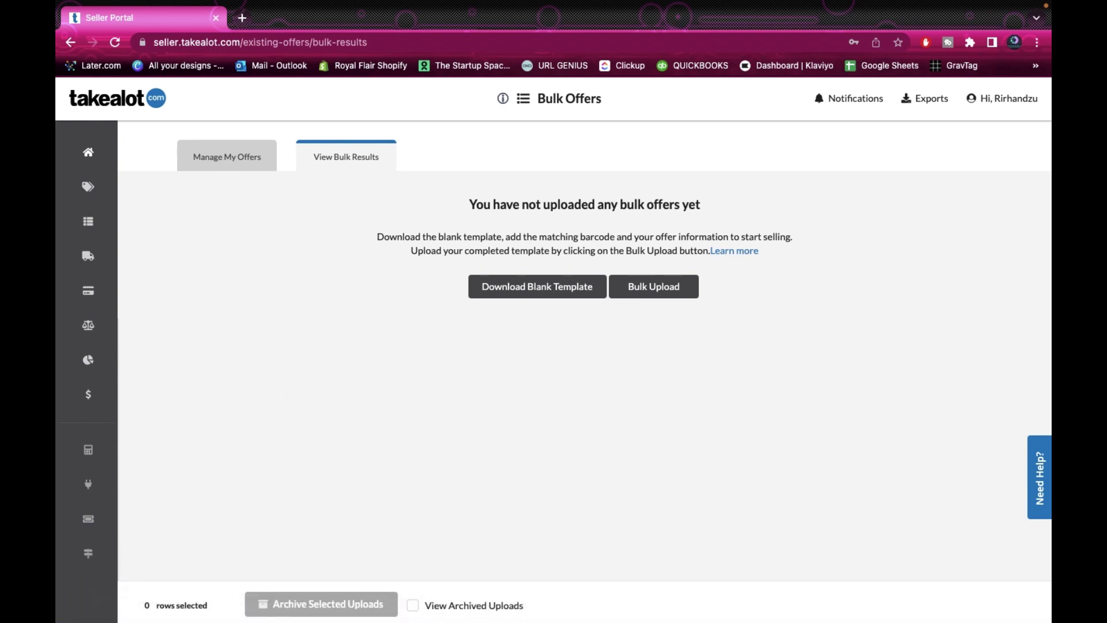
# Step: Open the Request Product Edit page and review its instructions for the template, file naming and upload form
pyautogui.moveTo(91, 174)
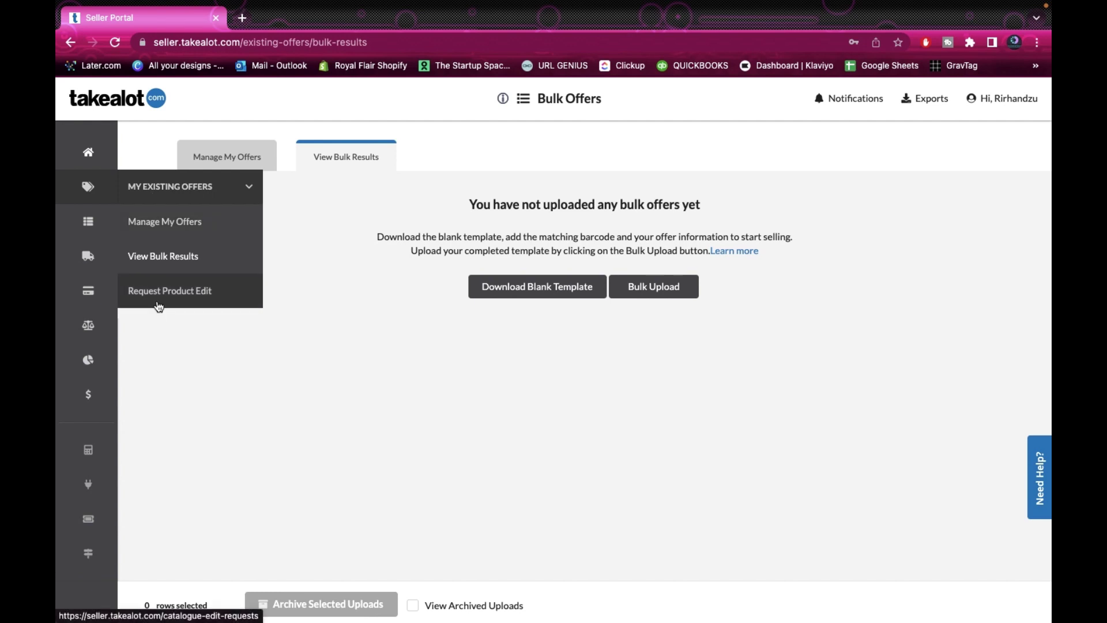
pyautogui.click(161, 299)
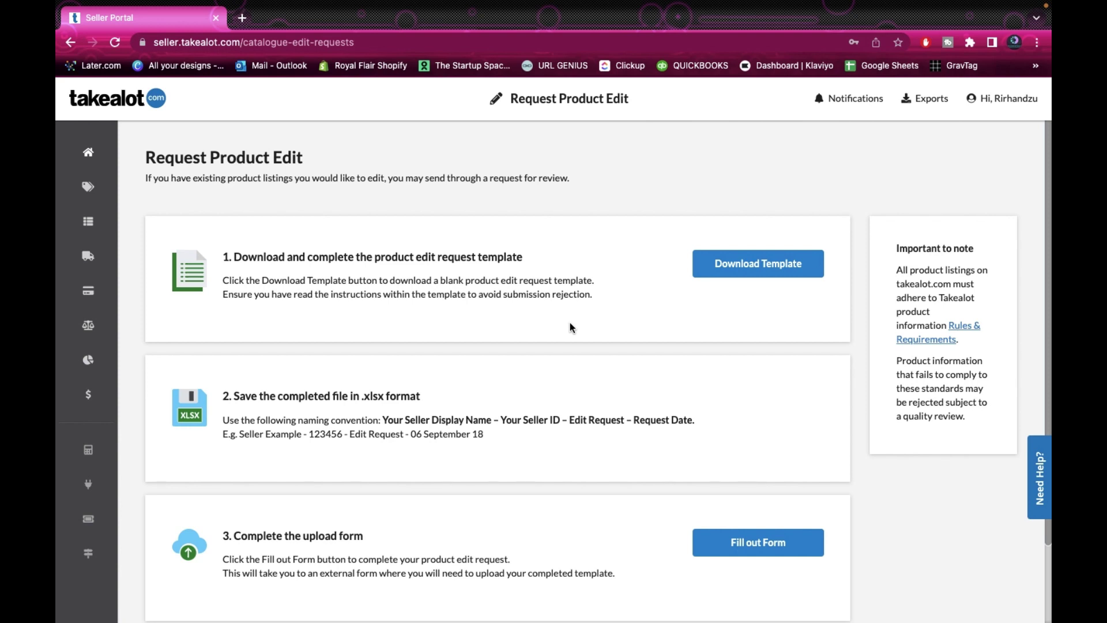
pyautogui.scroll(-3, 506, 482)
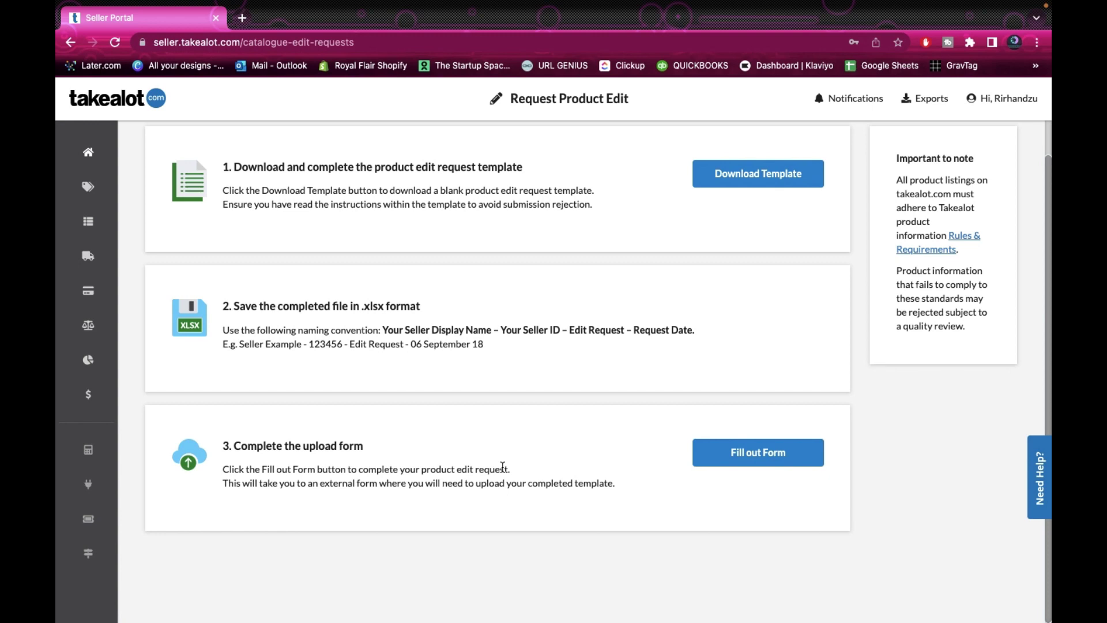
pyautogui.scroll(3, 502, 466)
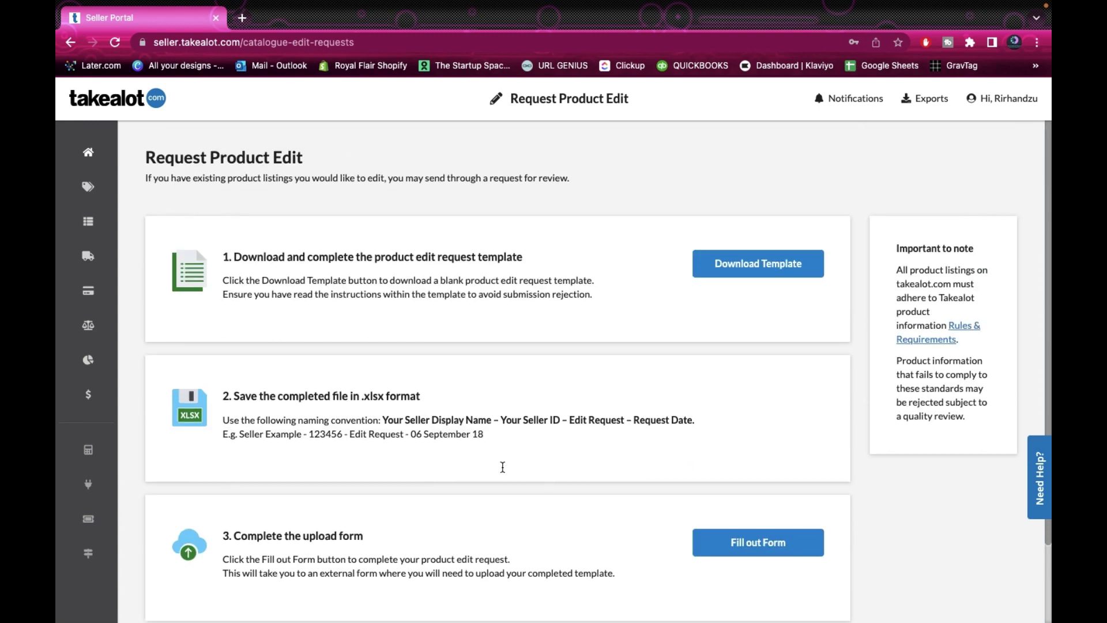
pyautogui.scroll(-3, 502, 467)
pyautogui.scroll(3, 502, 466)
# Step: Open the Search Takealot's Catalogue page for new offers and show the available search criteria
pyautogui.moveTo(98, 221)
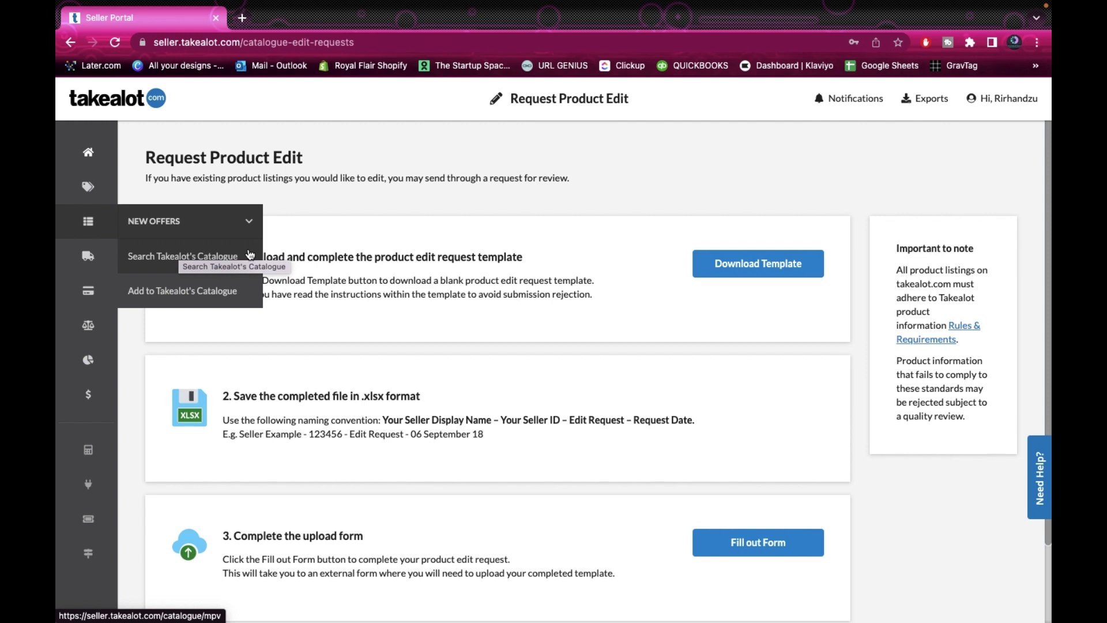
pyautogui.click(249, 253)
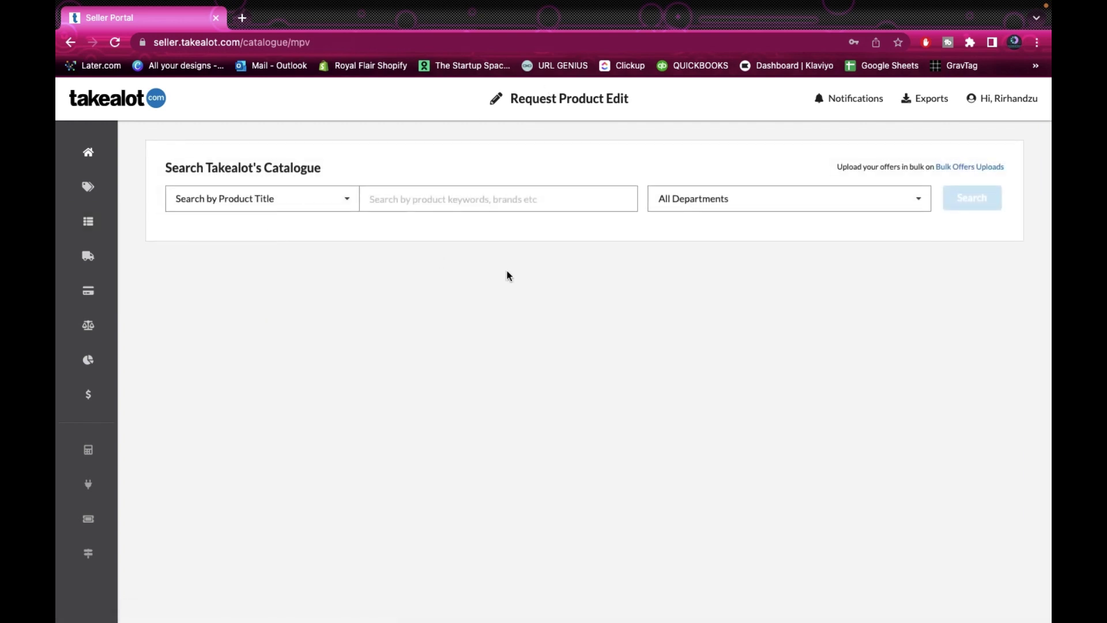
pyautogui.click(347, 204)
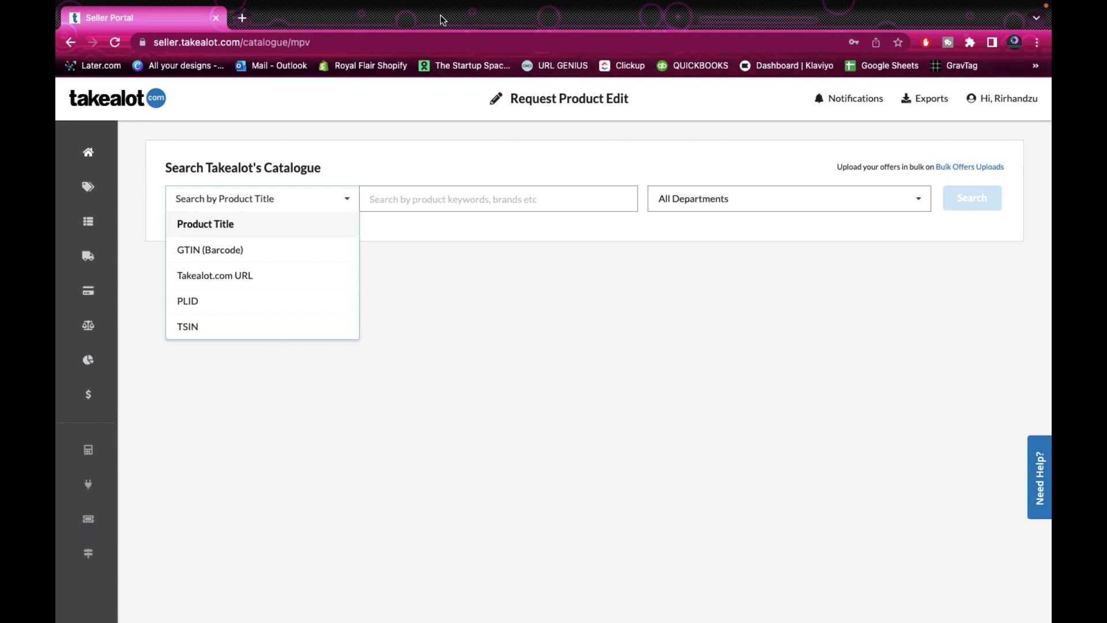
# Step: Open the takealot.com online store in a new browser tab
pyautogui.click(242, 18)
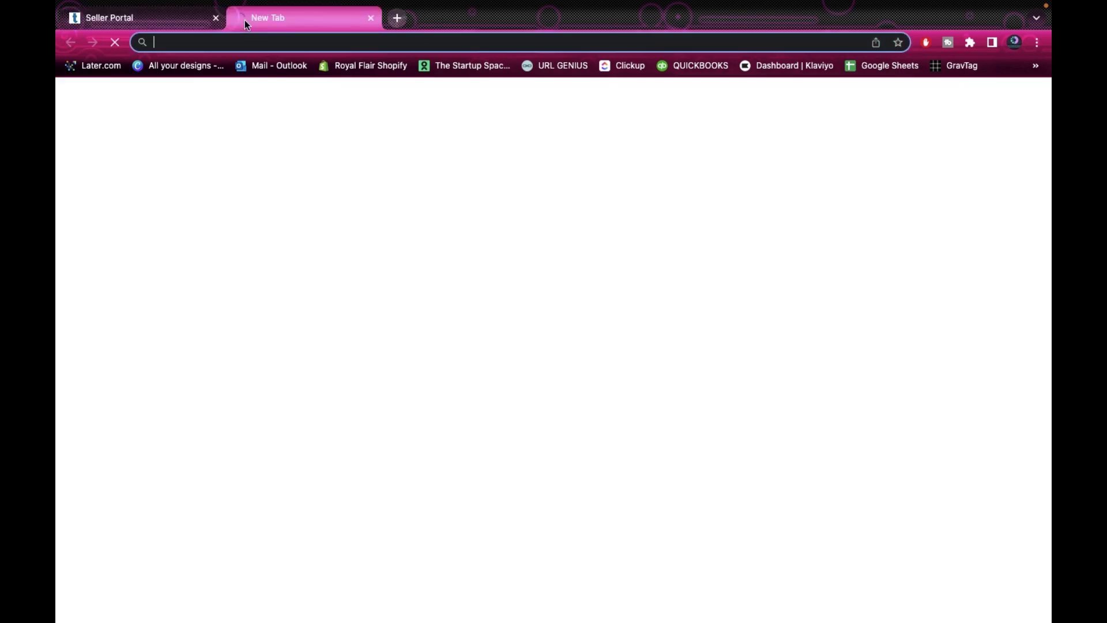
pyautogui.write('takealot.com')
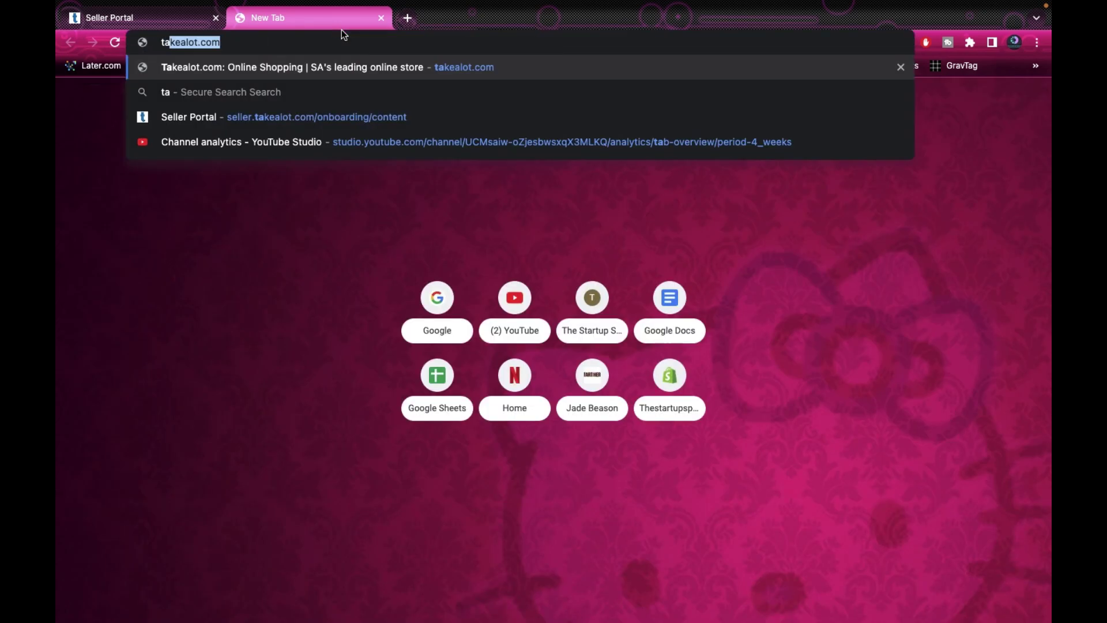
pyautogui.click(385, 67)
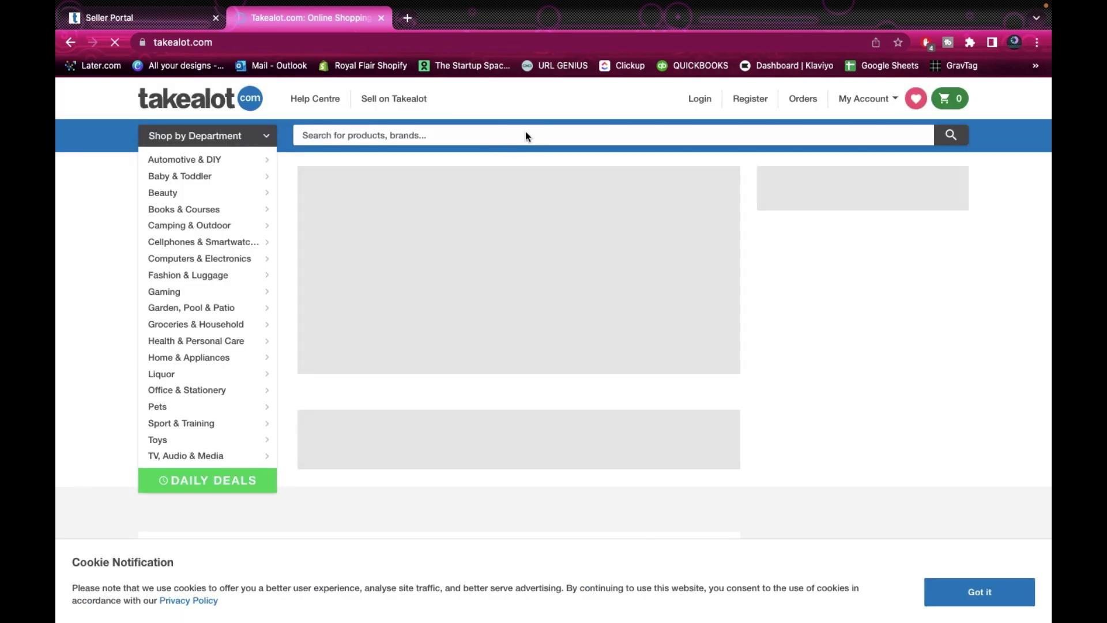
# Step: Search the store for "pink scrunchie", dismissing the wish list promotion popup
pyautogui.click(525, 136)
pyautogui.write('pi')
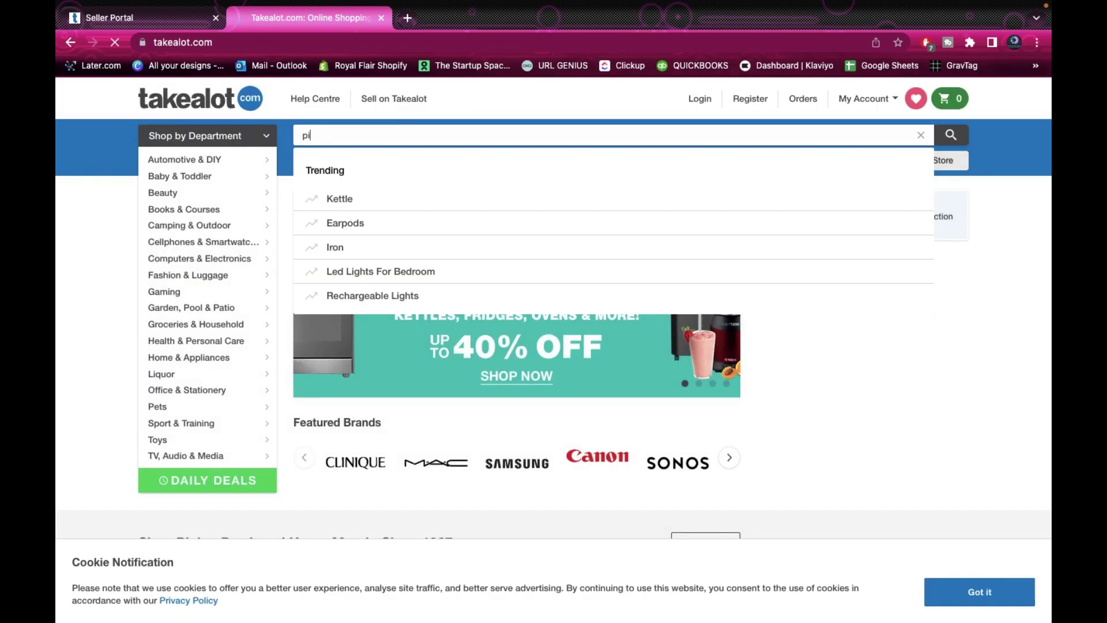
pyautogui.write('nk scrun')
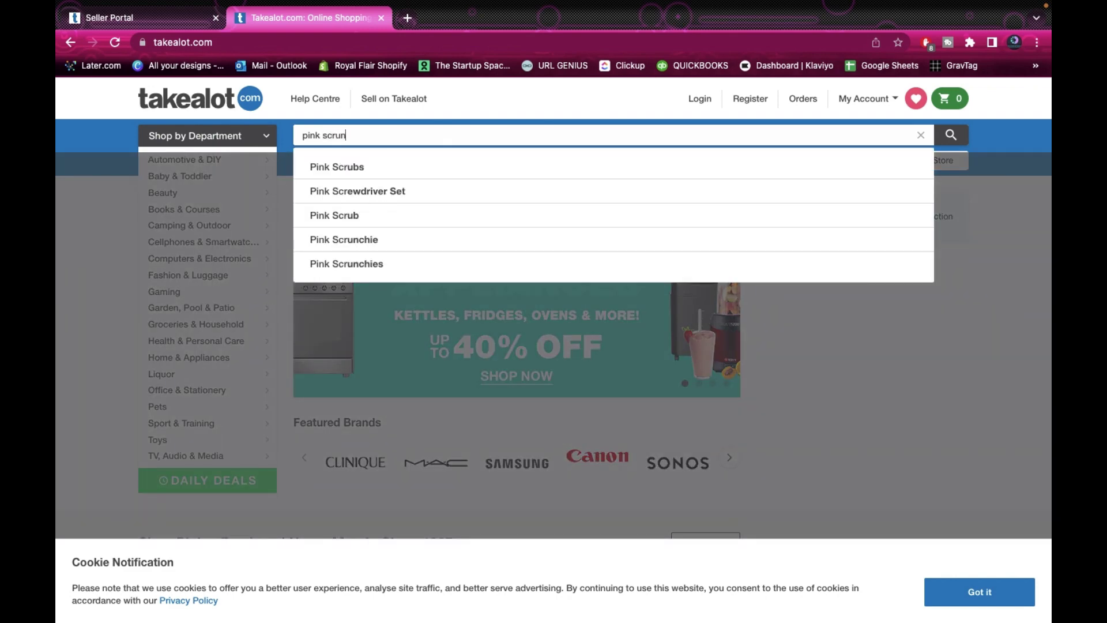
pyautogui.write('chie')
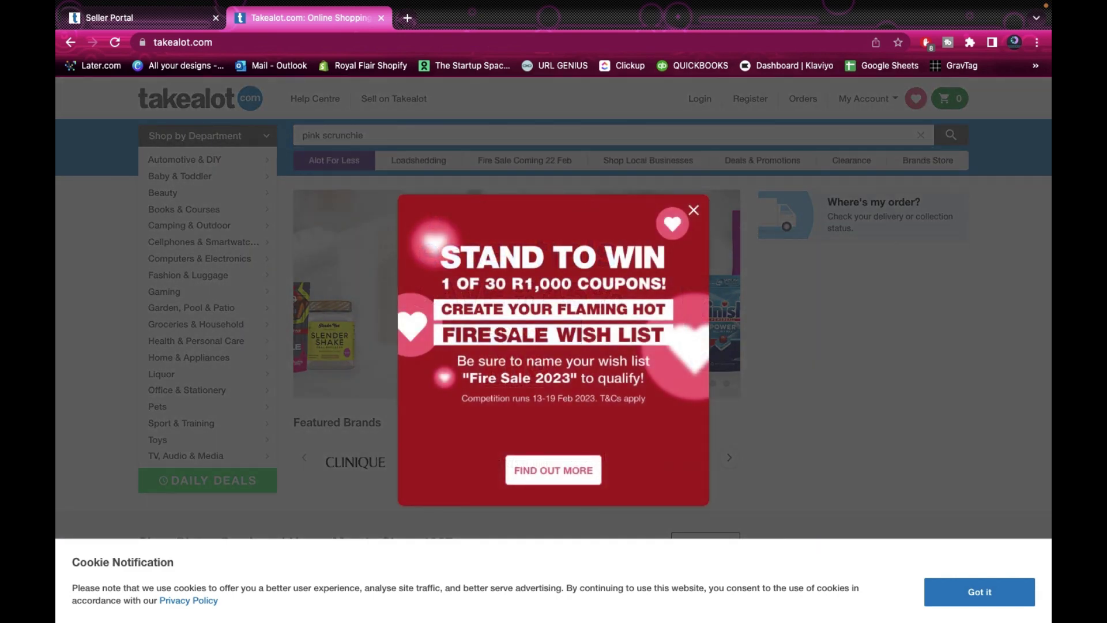
pyautogui.click(693, 210)
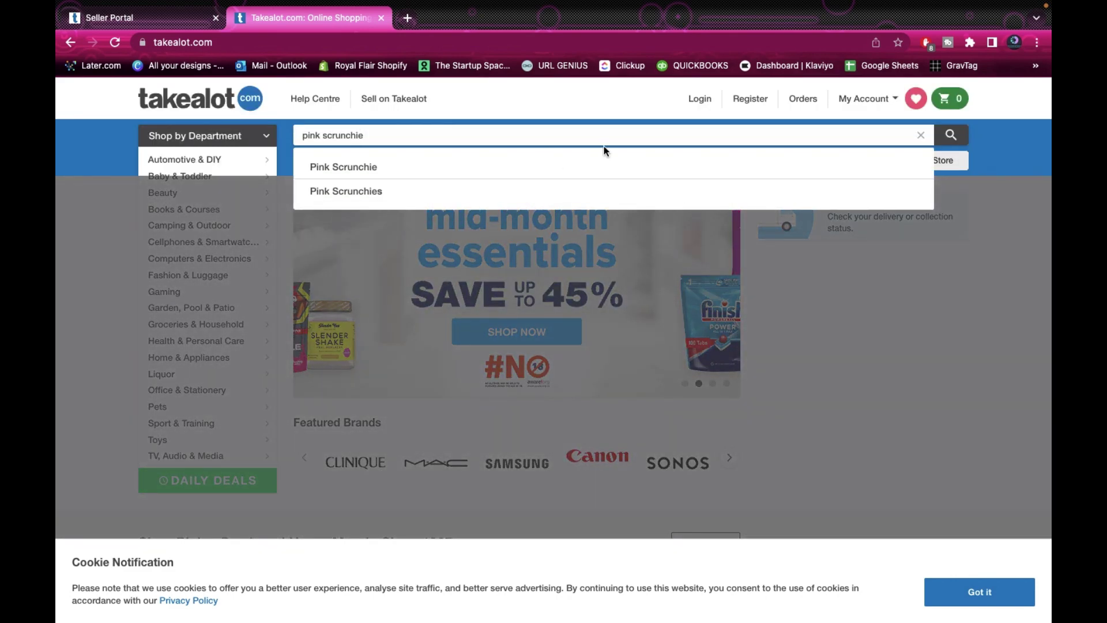
pyautogui.press('Return')
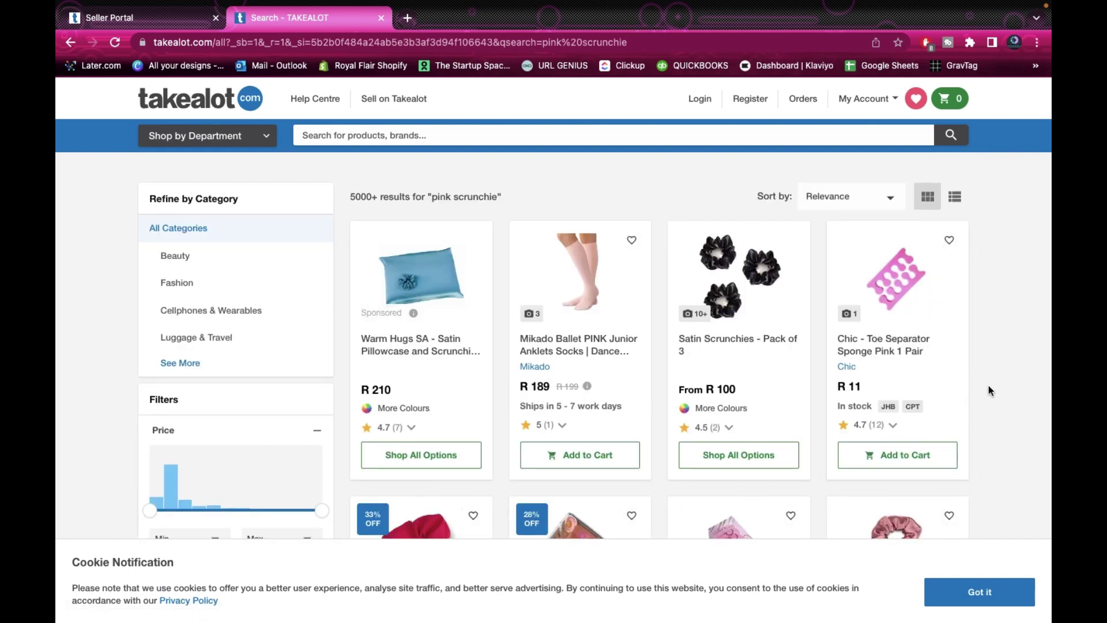
# Step: Open the Satin Scrunchies - Pack of 3 listing from the results and examine all its colour options
pyautogui.scroll(-2, 988, 390)
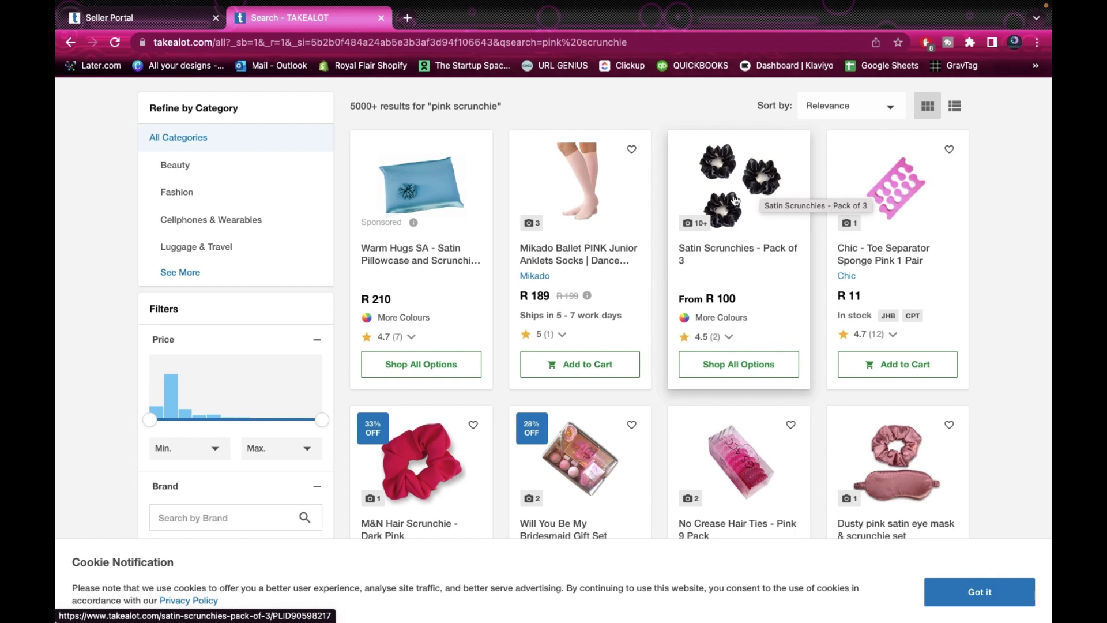
pyautogui.click(733, 196)
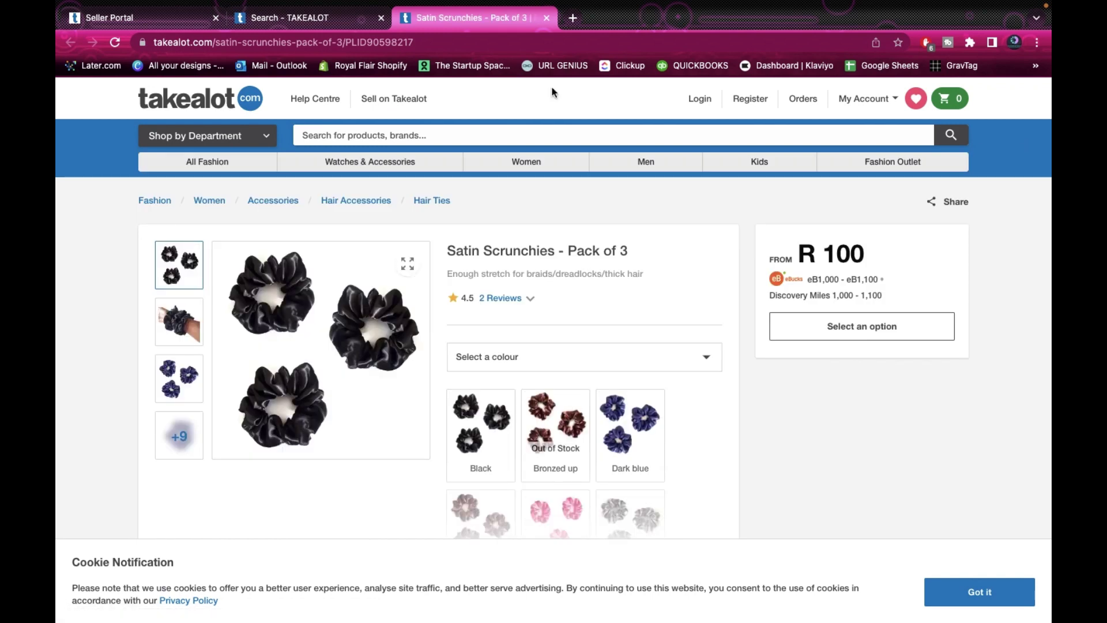
pyautogui.scroll(-3, 480, 381)
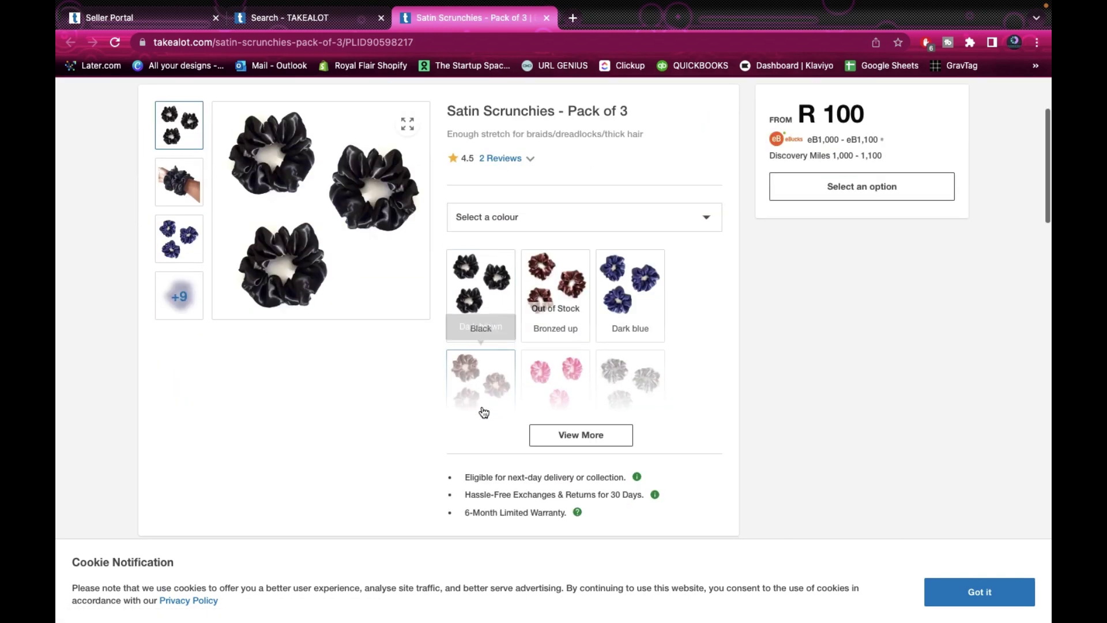
pyautogui.click(585, 436)
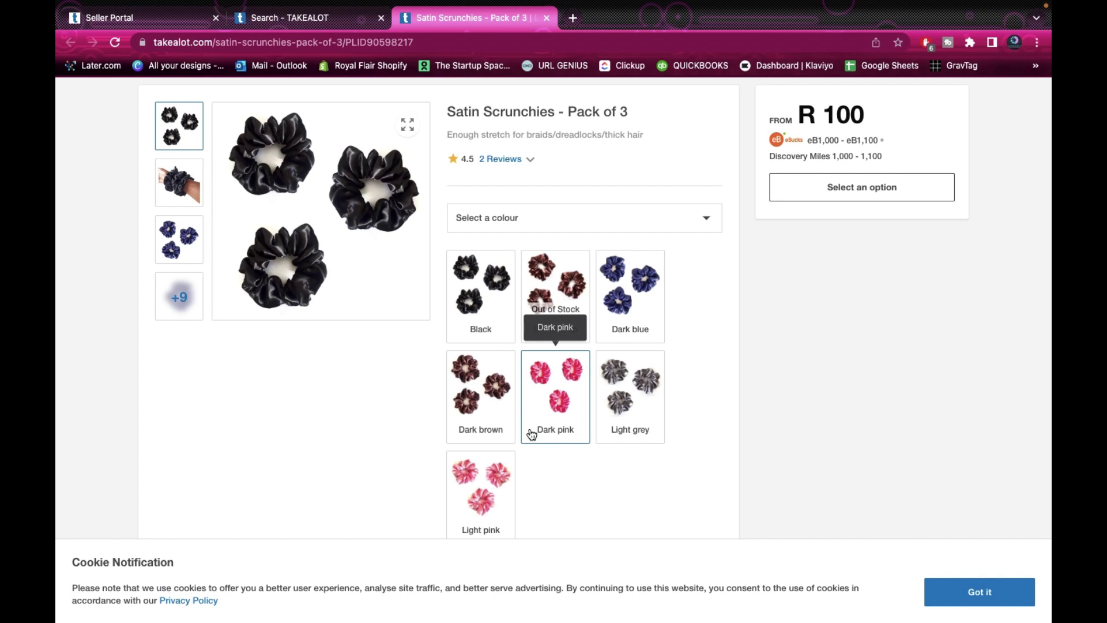
pyautogui.scroll(2, 372, 237)
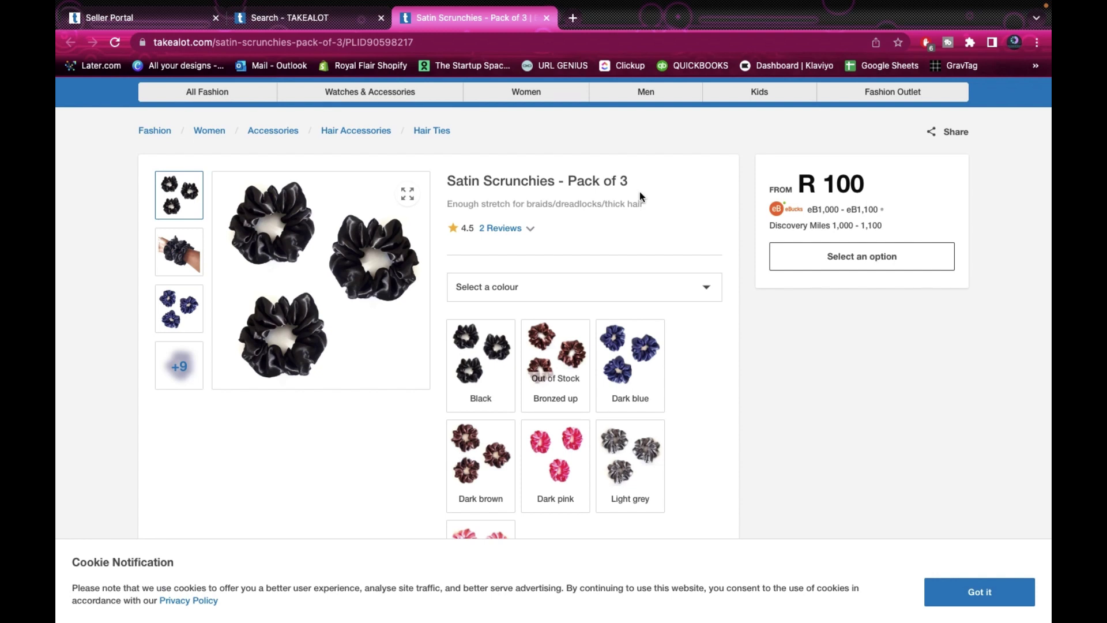
pyautogui.scroll(-2, 599, 433)
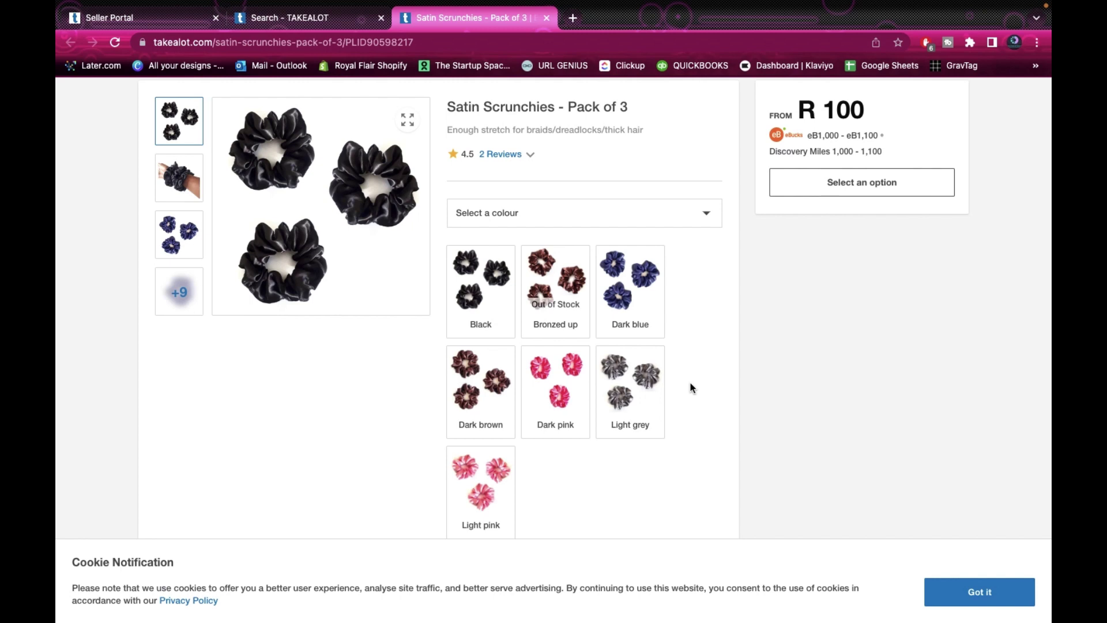
# Step: Review the Satin Scrunchies - Pack of 3 listing's colour options, title, description and product information
pyautogui.scroll(-2, 692, 388)
pyautogui.scroll(1, 693, 388)
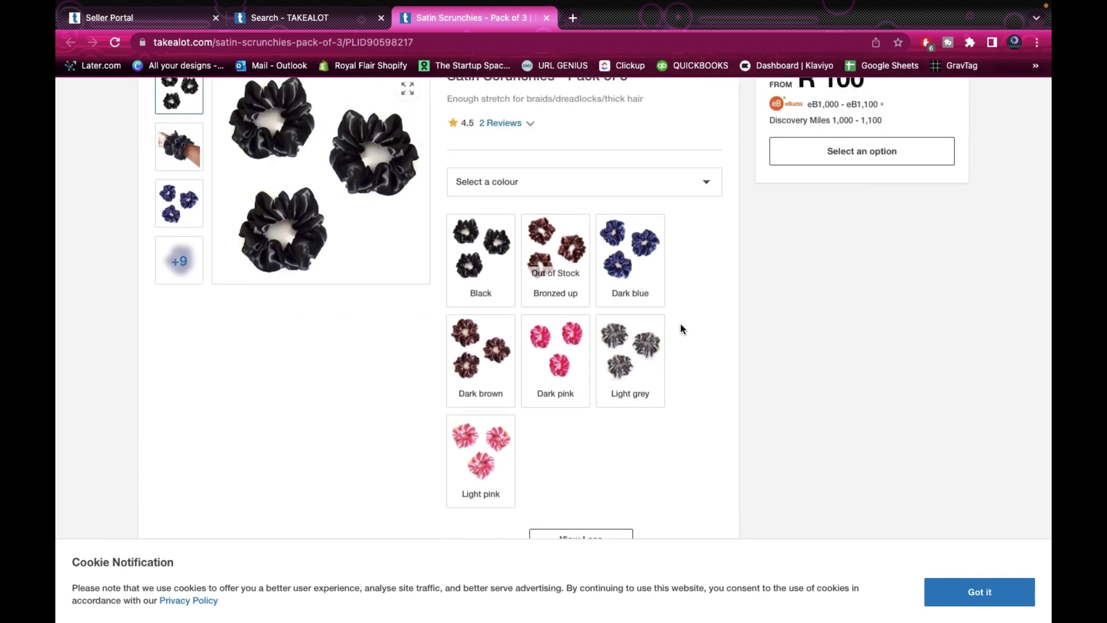
pyautogui.scroll(3, 685, 312)
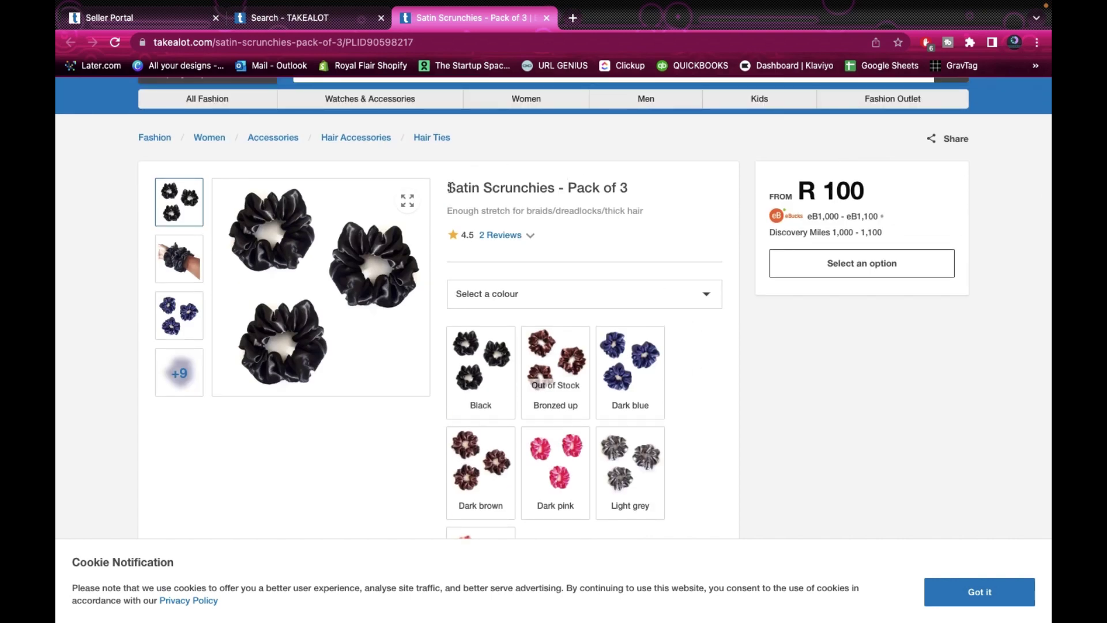
pyautogui.moveTo(450, 188); pyautogui.dragTo(629, 184)
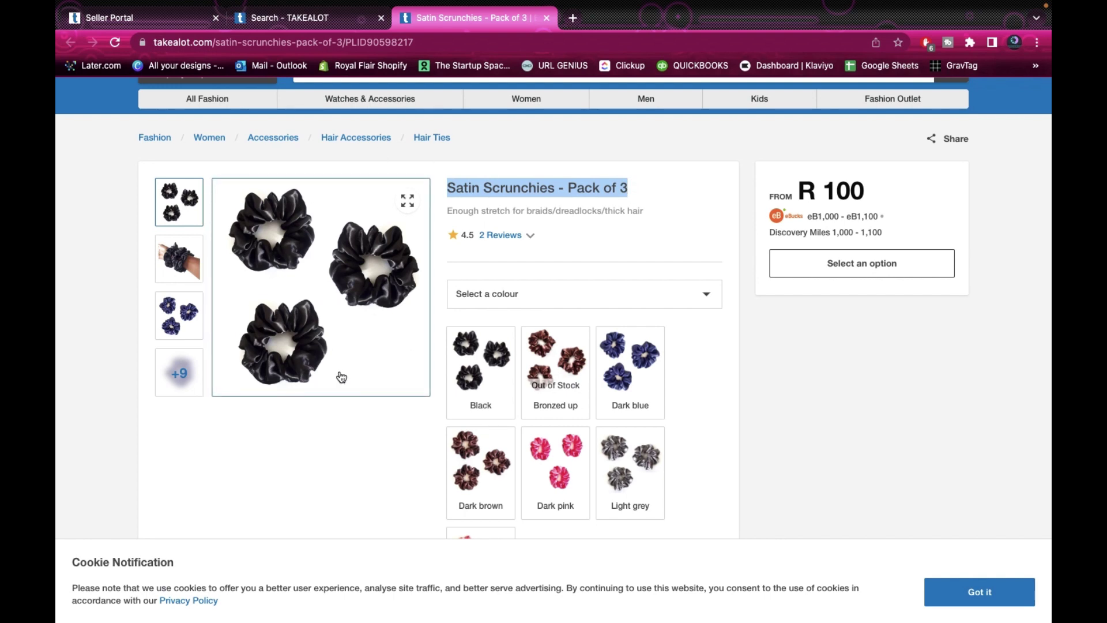
pyautogui.scroll(-7, 664, 238)
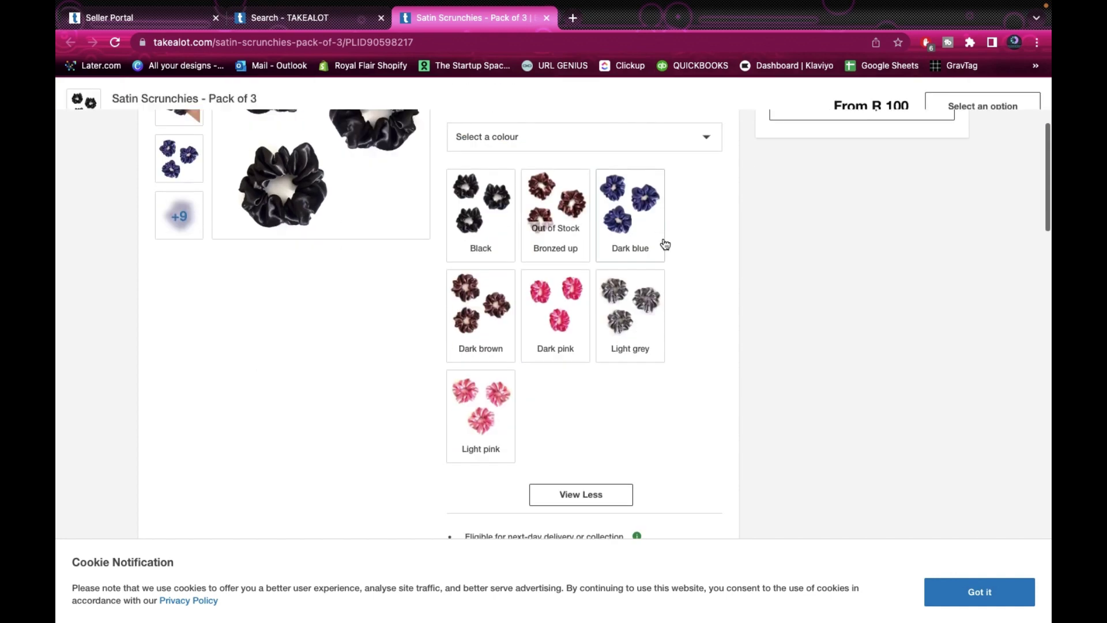
pyautogui.scroll(-7, 681, 331)
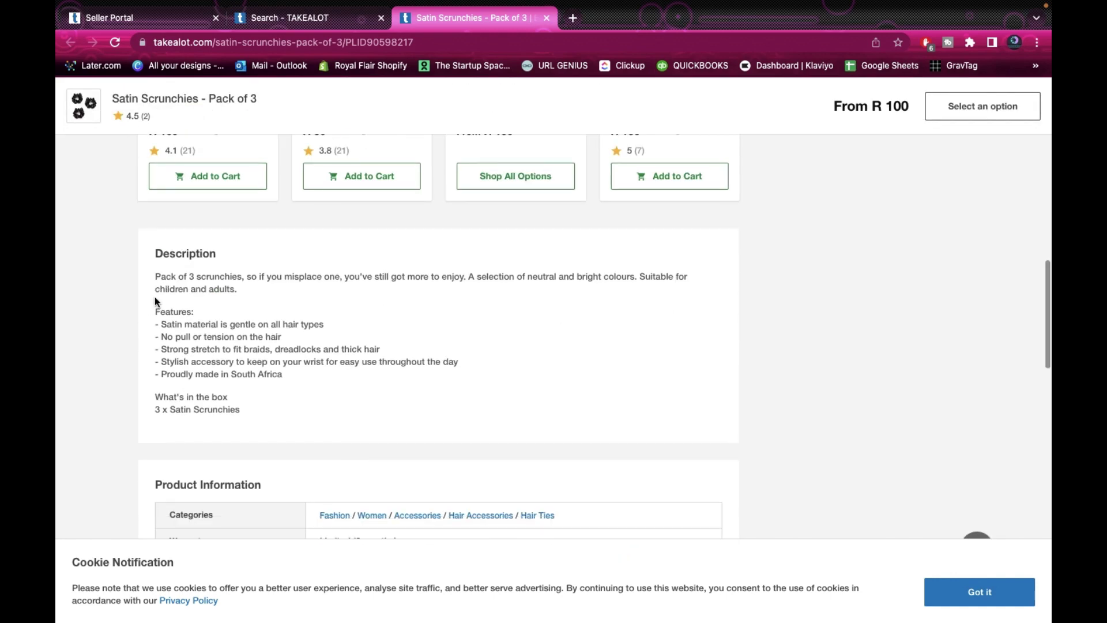
pyautogui.scroll(-3, 155, 299)
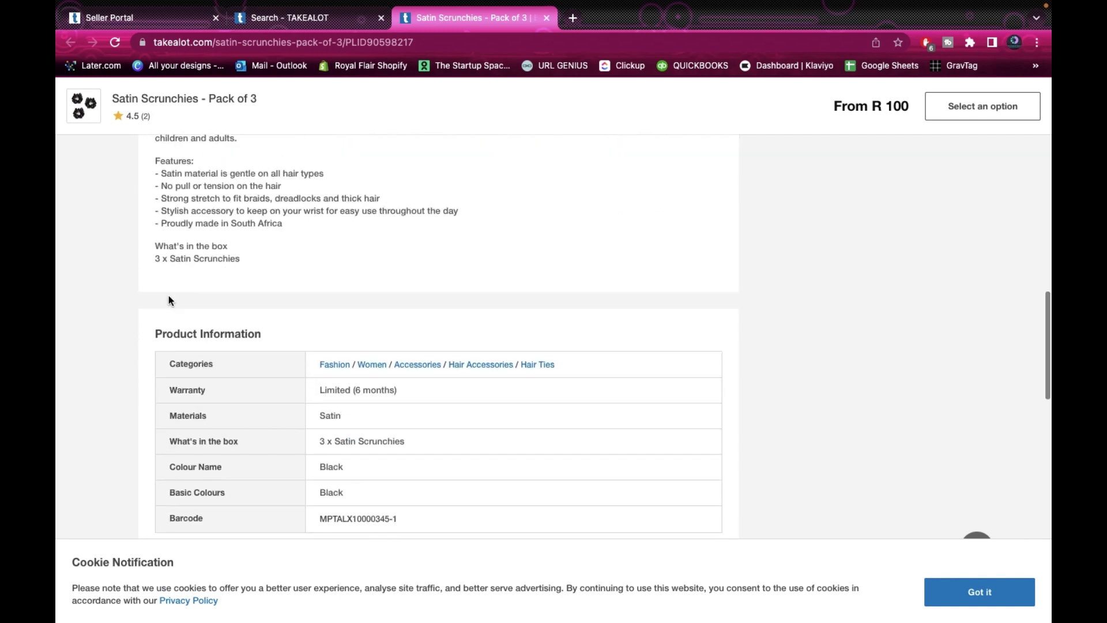
pyautogui.scroll(-3, 310, 385)
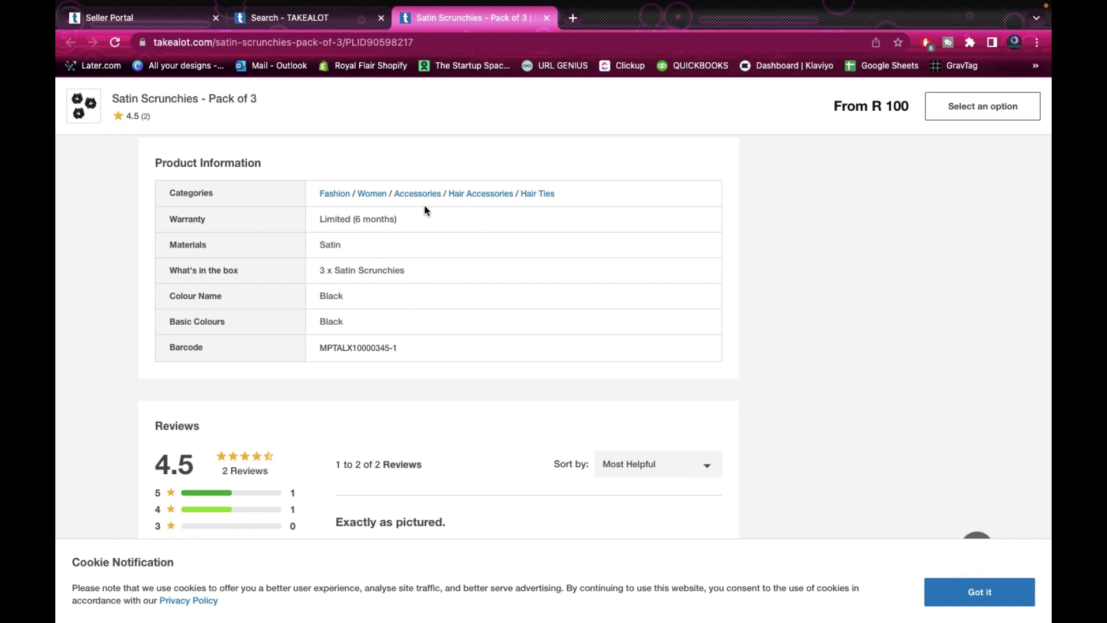
# Step: Copy the web address of the Satin Scrunchies - Pack of 3 listing
pyautogui.scroll(10, 424, 205)
pyautogui.click(249, 35)
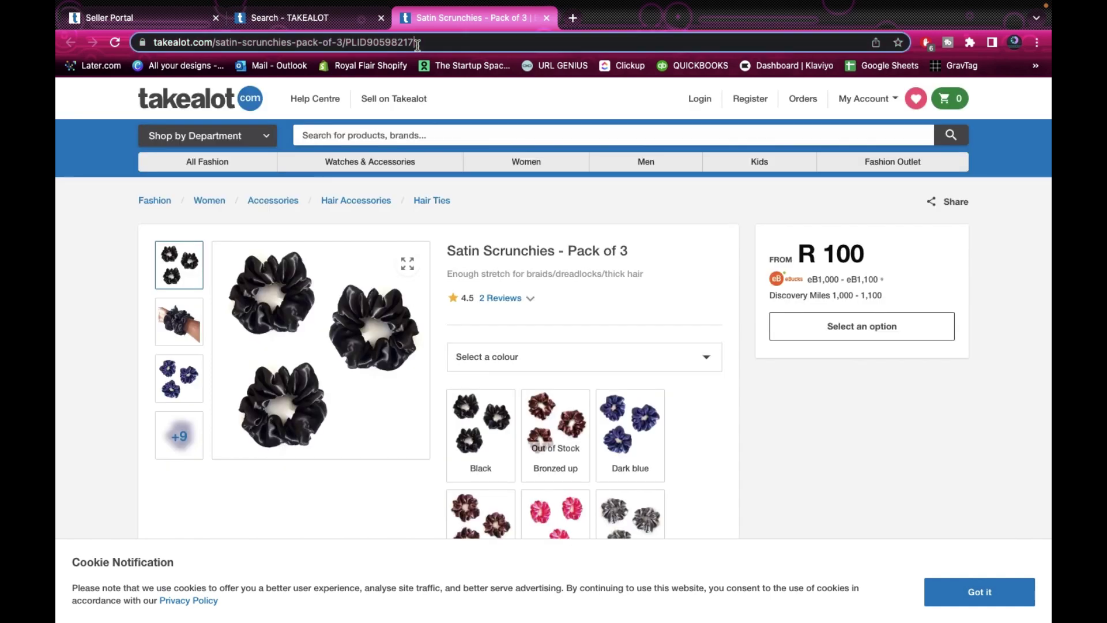
pyautogui.rightClick(178, 39)
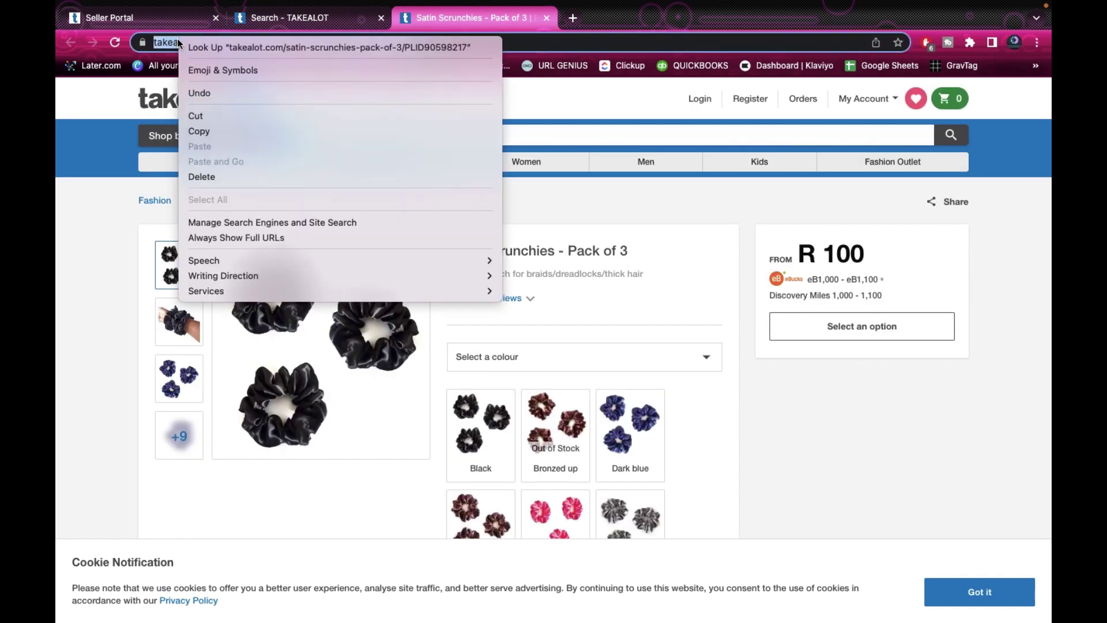
pyautogui.click(244, 127)
# Step: Return to the Seller Portal and search the catalogue by Takealot.com URL using the copied scrunchies listing address
pyautogui.click(300, 17)
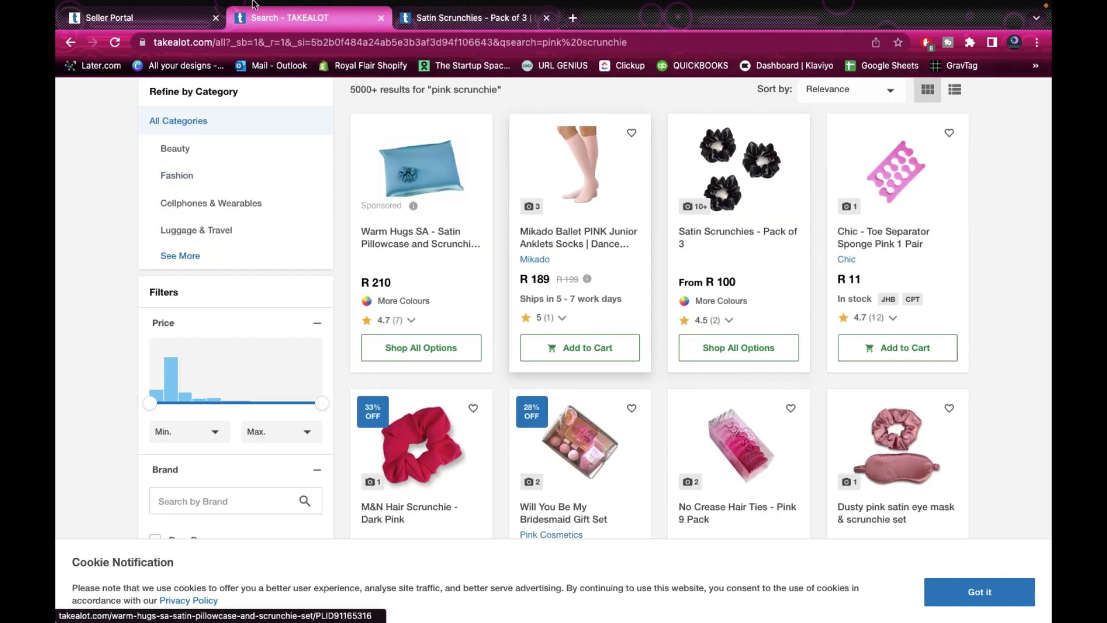
pyautogui.click(147, 22)
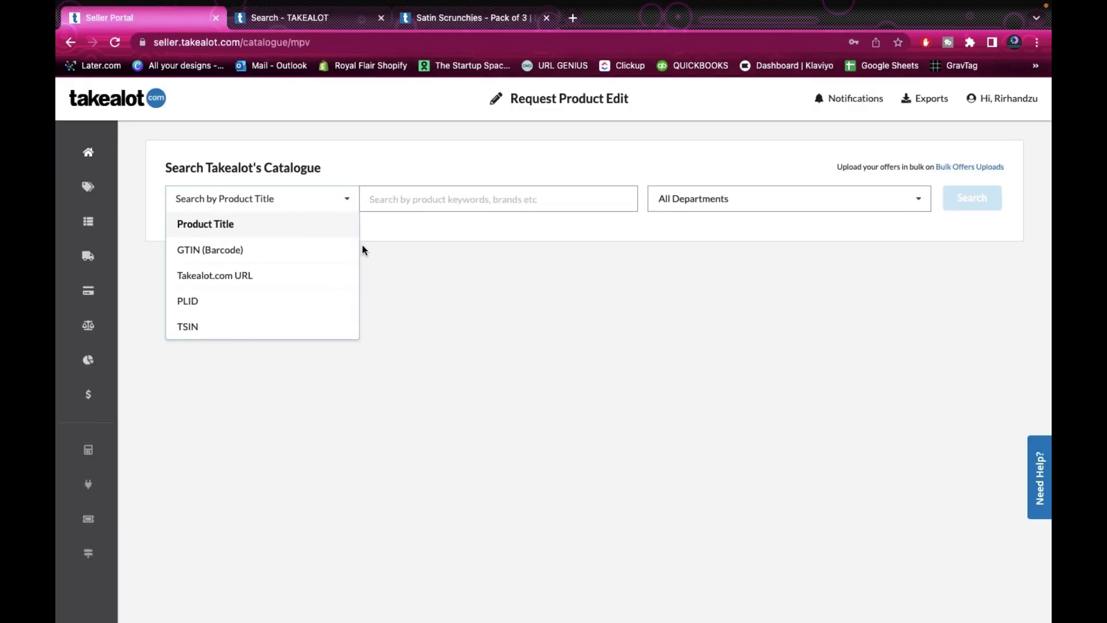
pyautogui.click(277, 277)
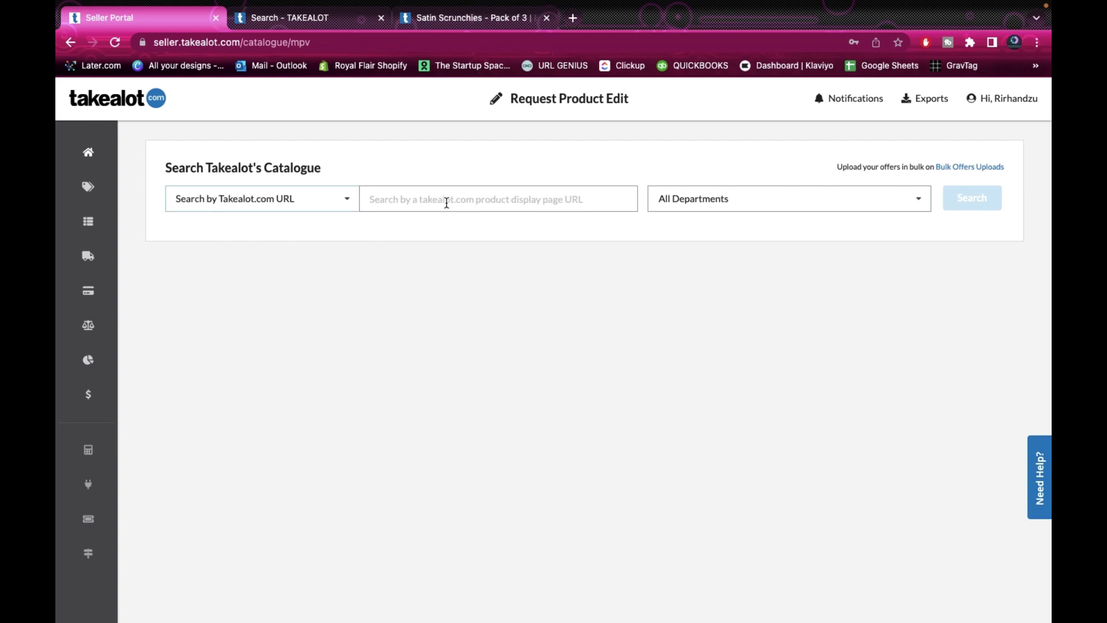
pyautogui.click(447, 203)
pyautogui.rightClick(447, 204)
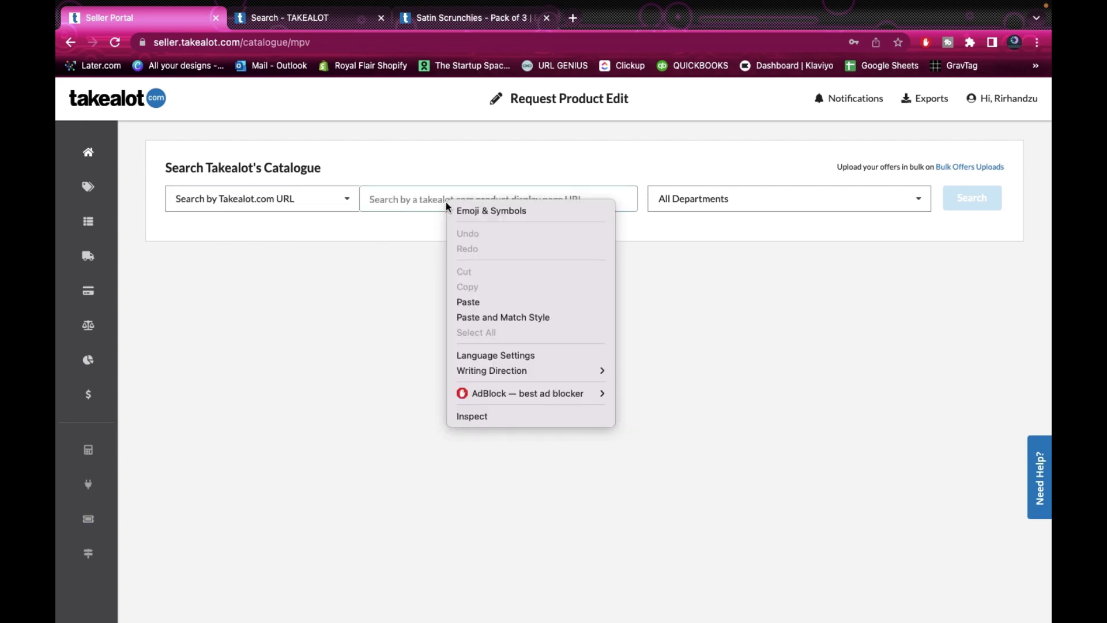
pyautogui.click(503, 302)
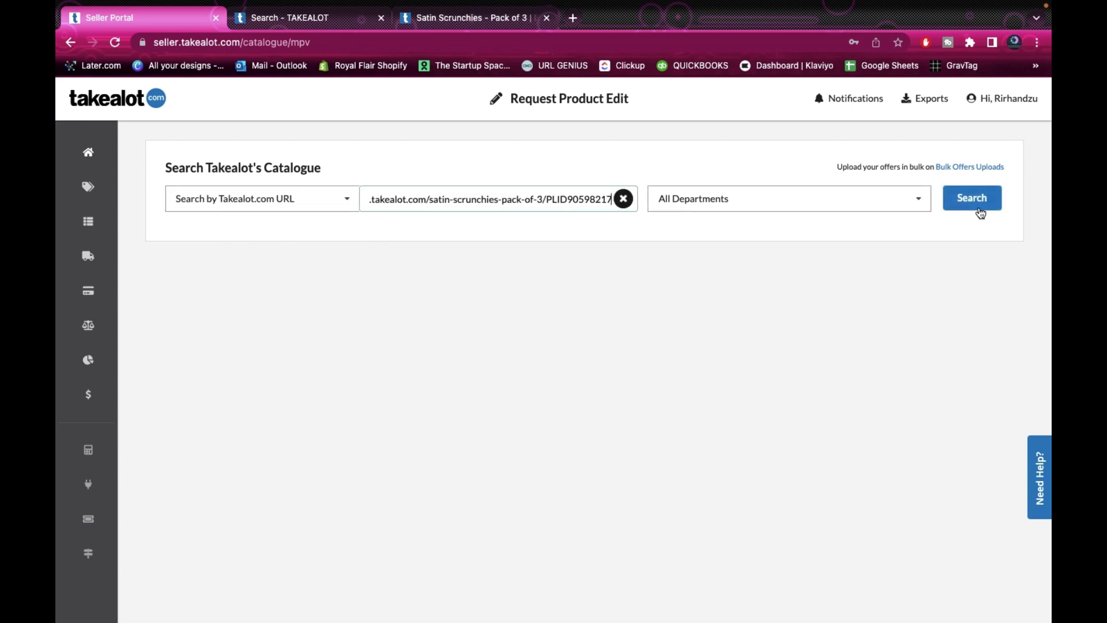
pyautogui.click(978, 209)
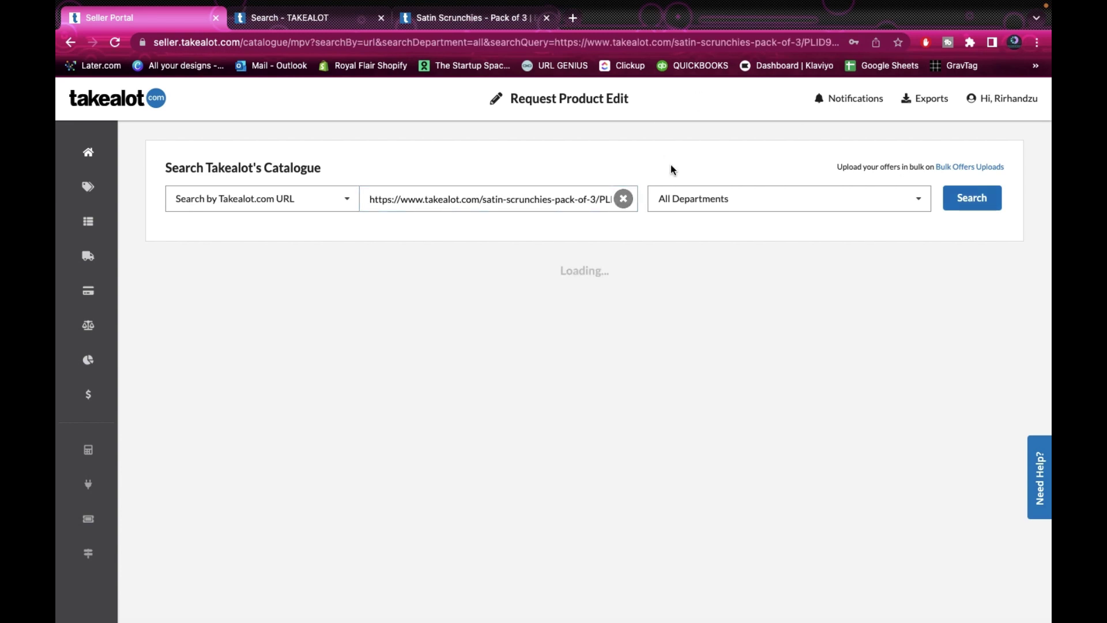
# Step: Look through the scrunchie colour variants in the catalogue search results
pyautogui.scroll(-6, 577, 465)
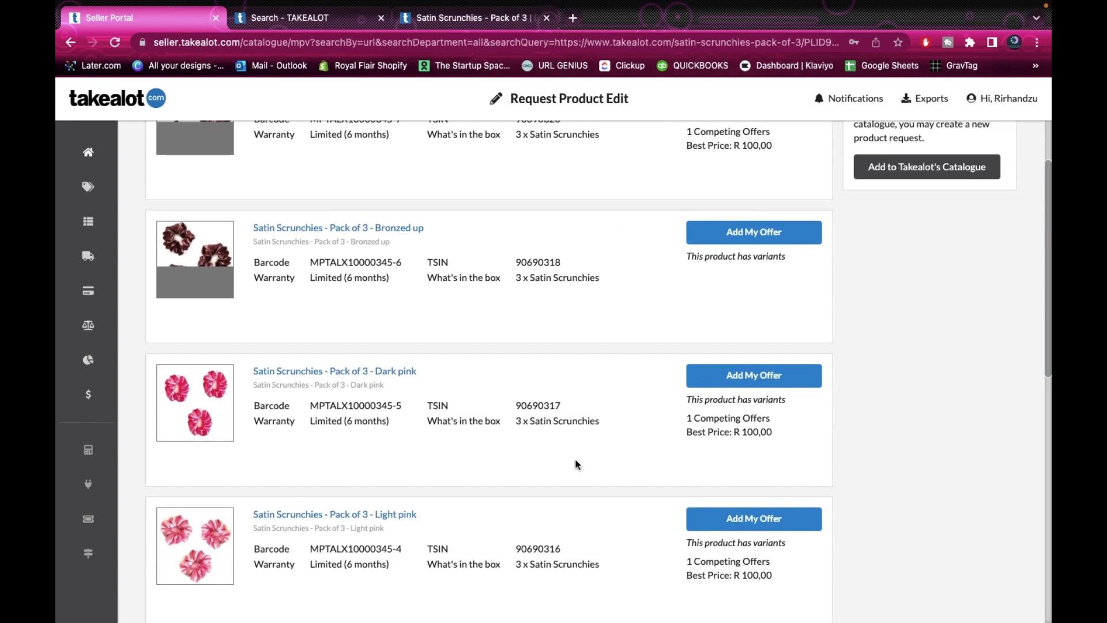
pyautogui.scroll(-6, 576, 464)
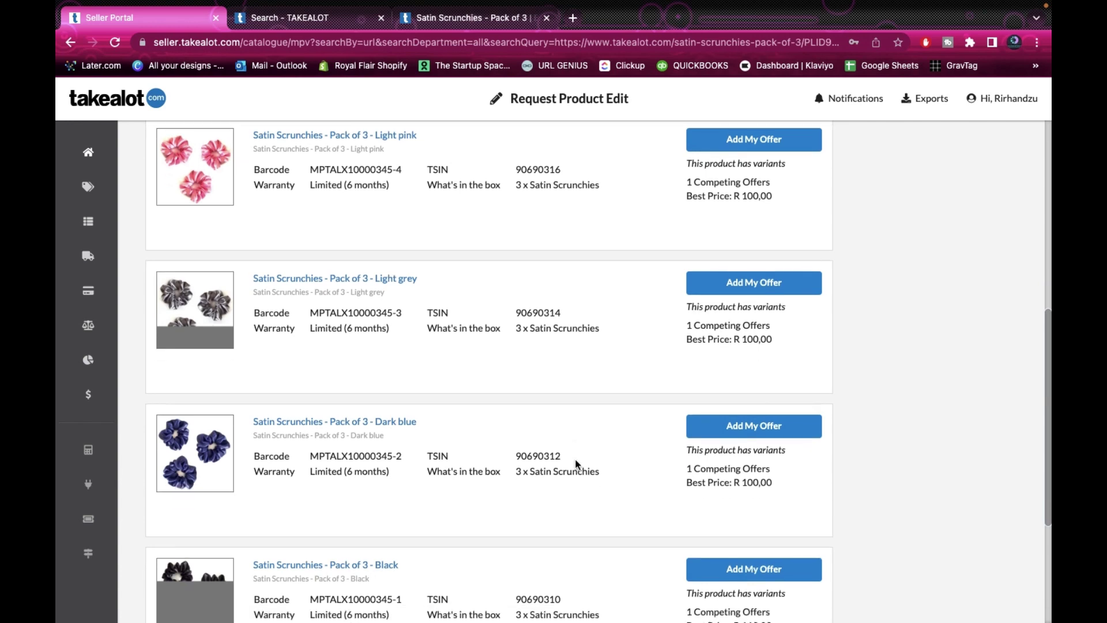
pyautogui.scroll(-2, 577, 464)
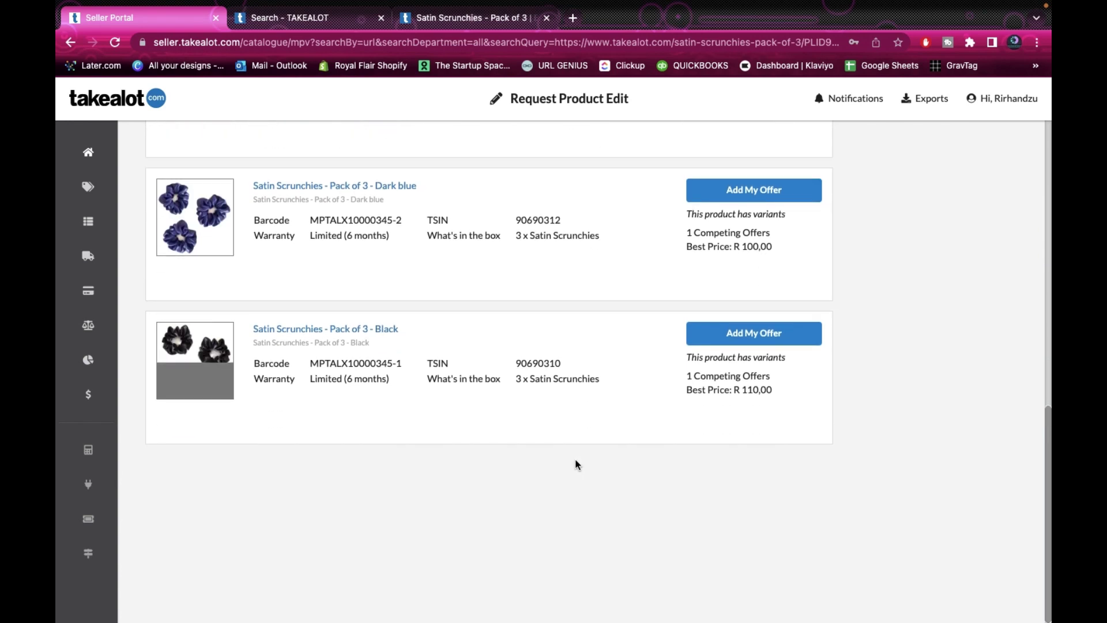
# Step: Go back to the store's scrunchies listing and view its Dark blue and Black colour options
pyautogui.click(459, 19)
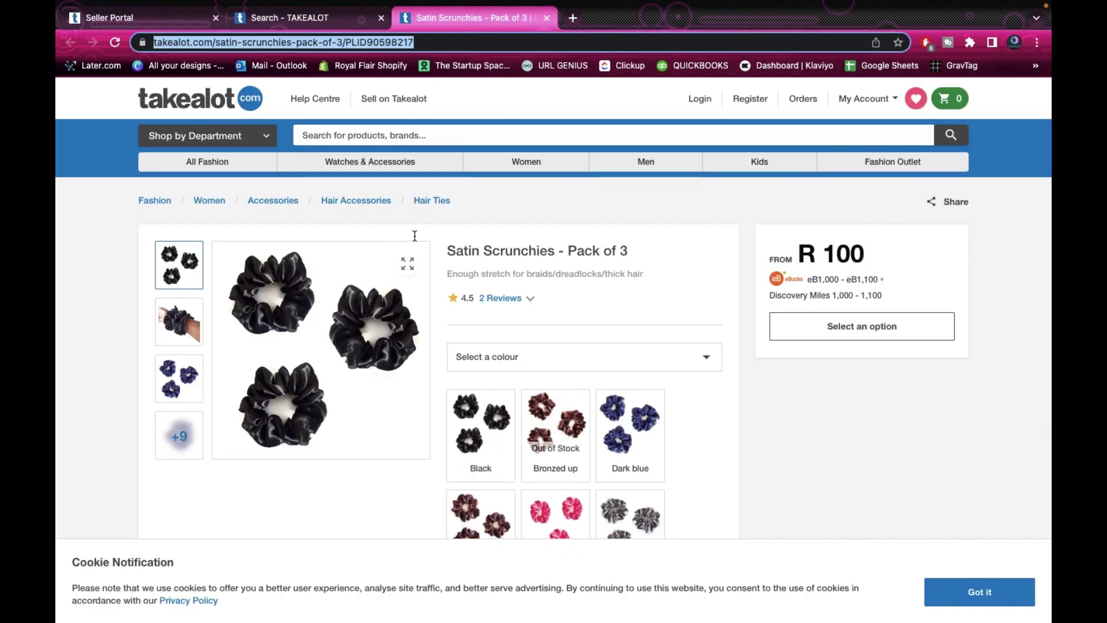
pyautogui.scroll(-2, 531, 403)
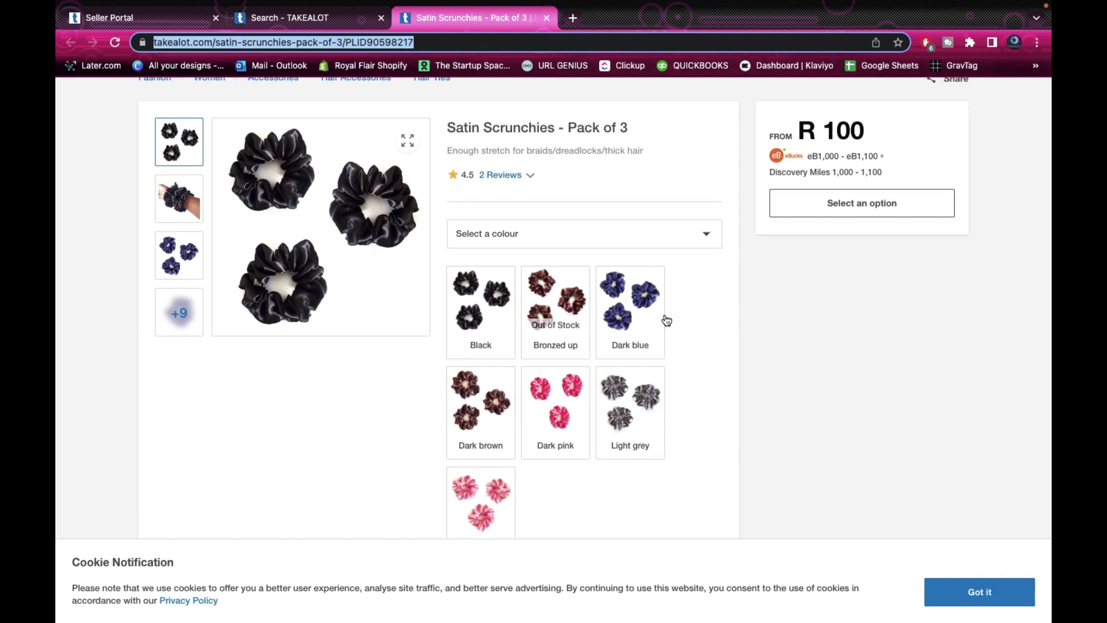
pyautogui.click(643, 309)
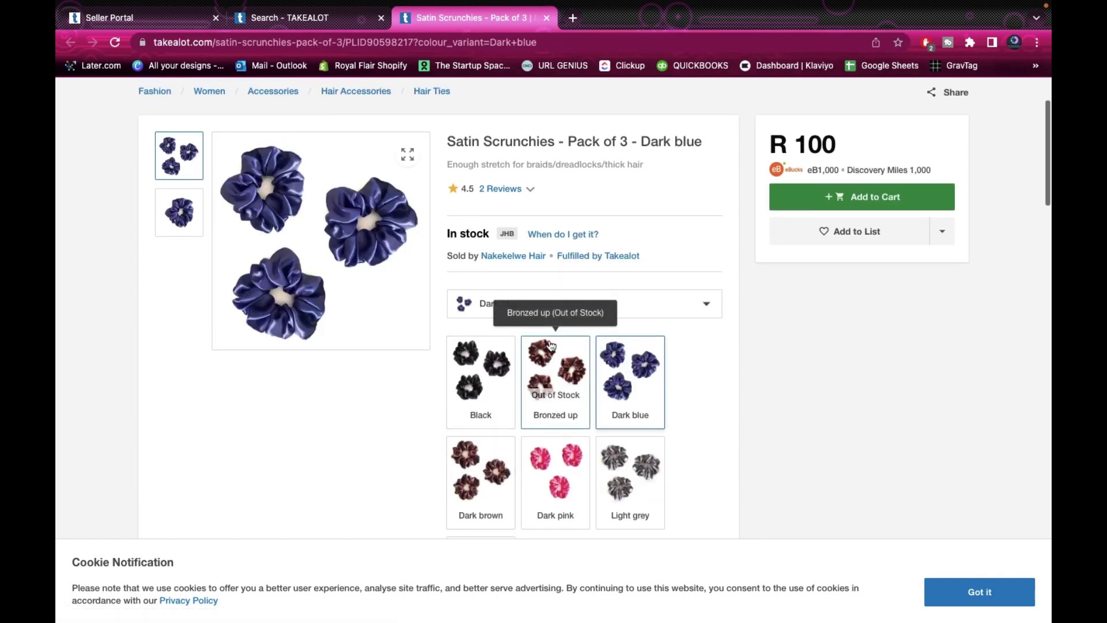
pyautogui.click(550, 345)
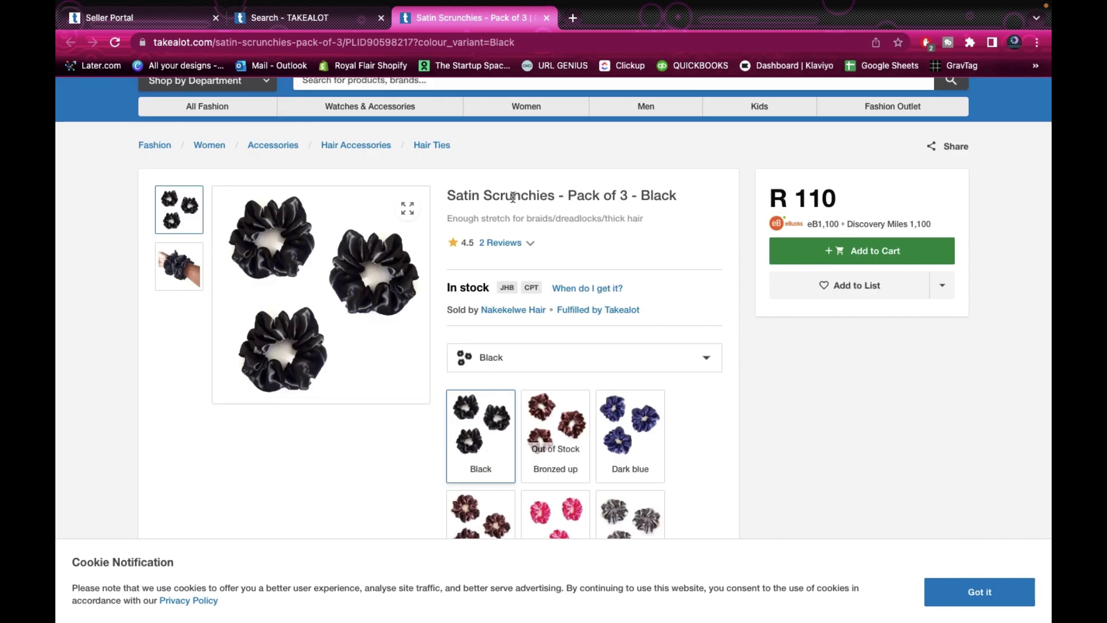
# Step: Return to the Seller Portal results and start adding an offer on the Black Satin Scrunchies - Pack of 3
pyautogui.click(144, 17)
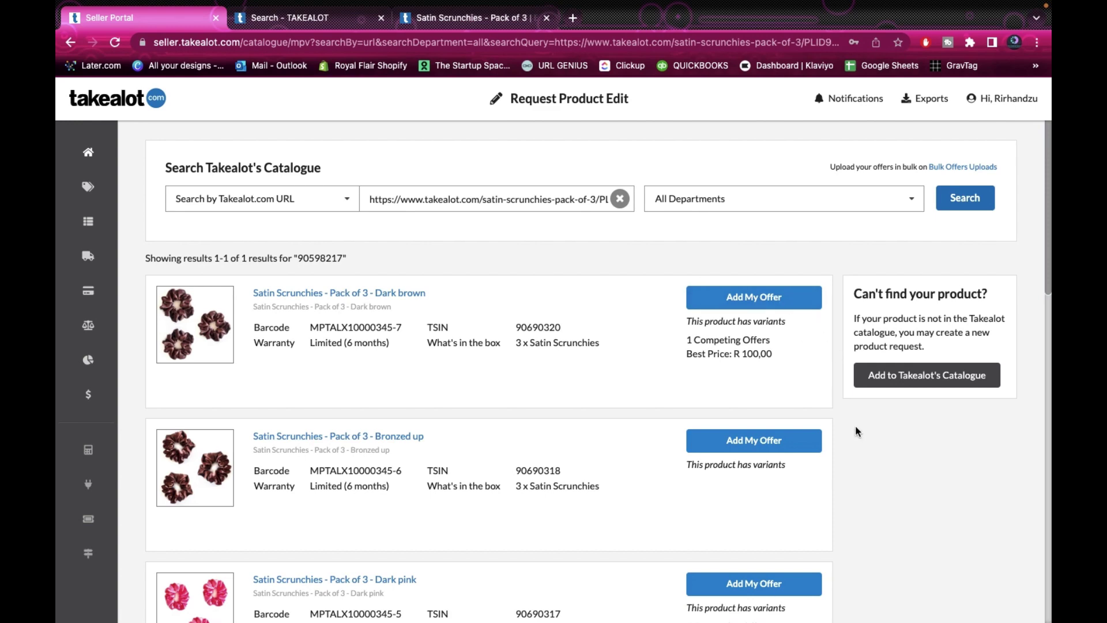
pyautogui.scroll(-3, 857, 436)
pyautogui.scroll(-2, 858, 435)
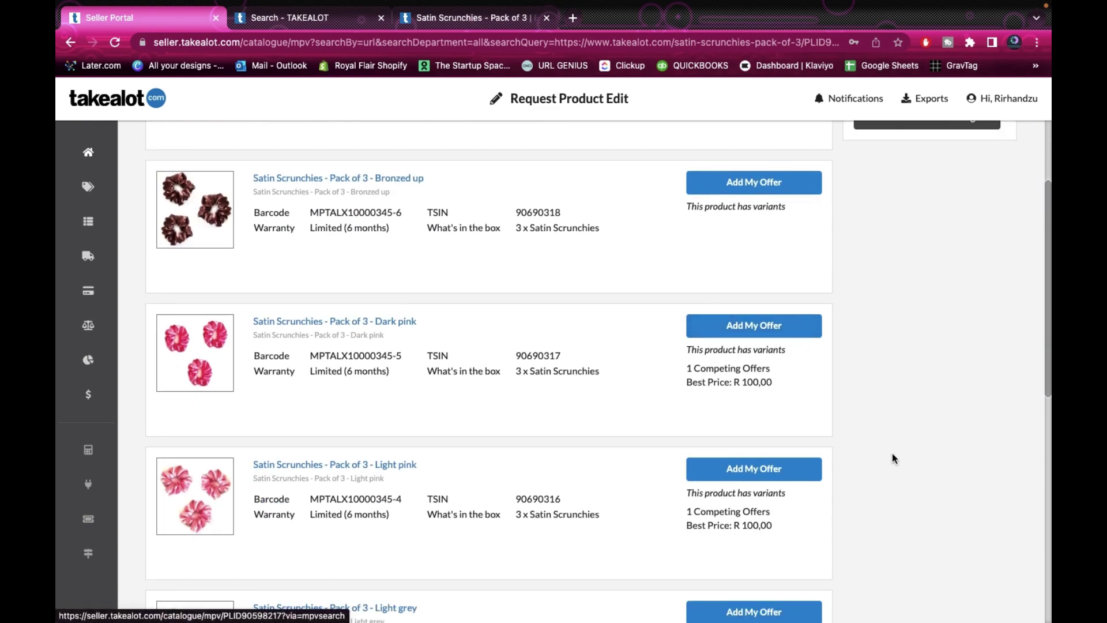
pyautogui.scroll(-4, 893, 457)
pyautogui.scroll(-5, 893, 458)
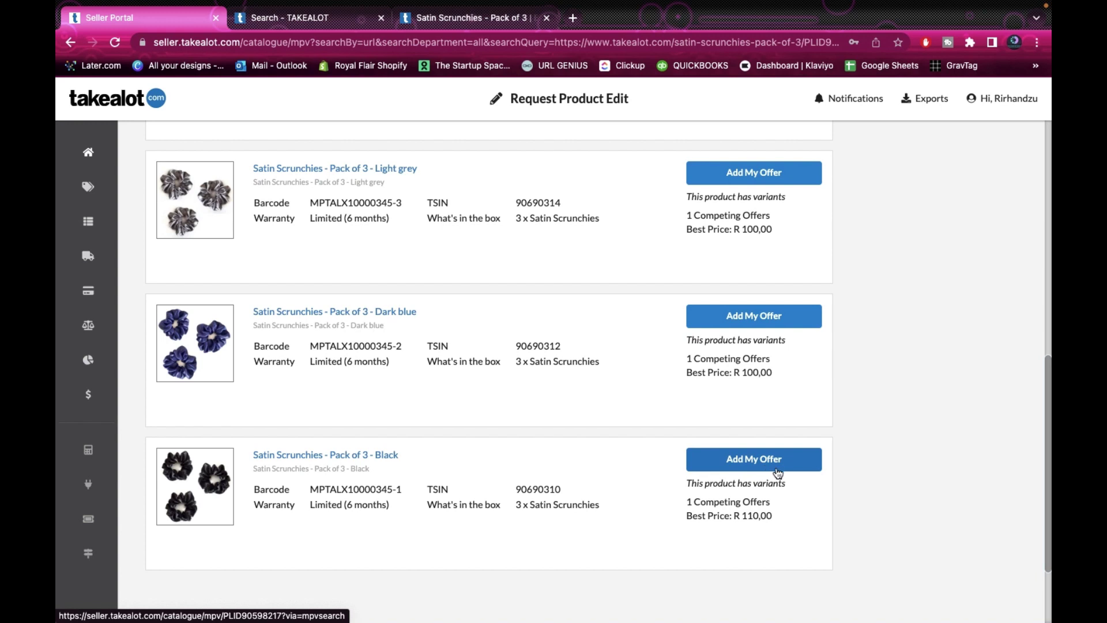
pyautogui.click(778, 472)
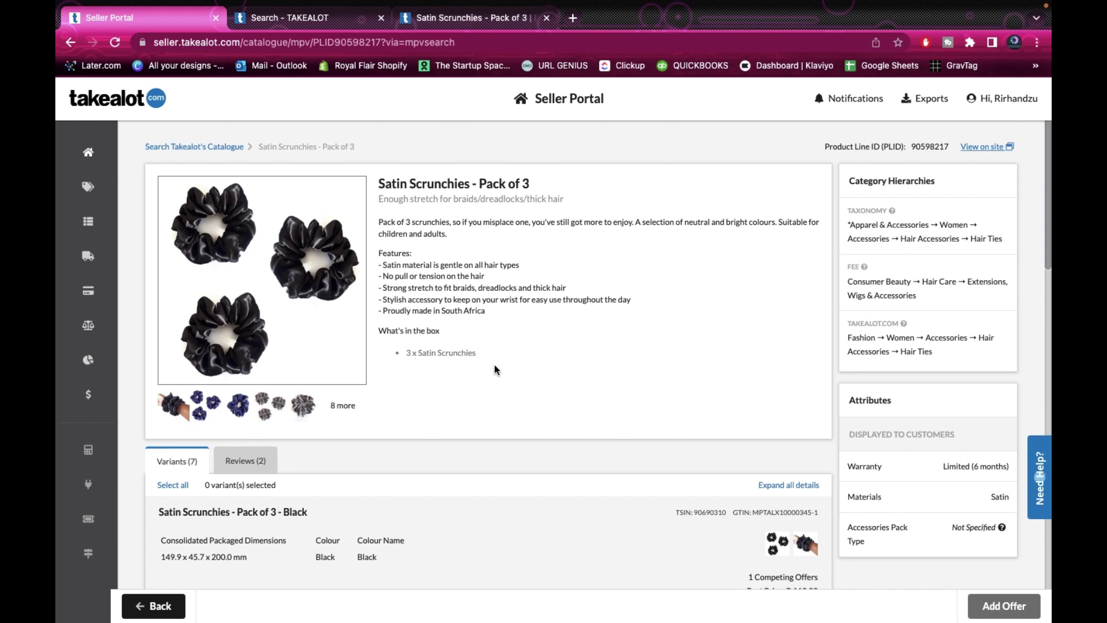
# Step: Examine the product page's variants from Black to Dark brown, including their dimensions, competing offers and best prices
pyautogui.scroll(-2, 495, 369)
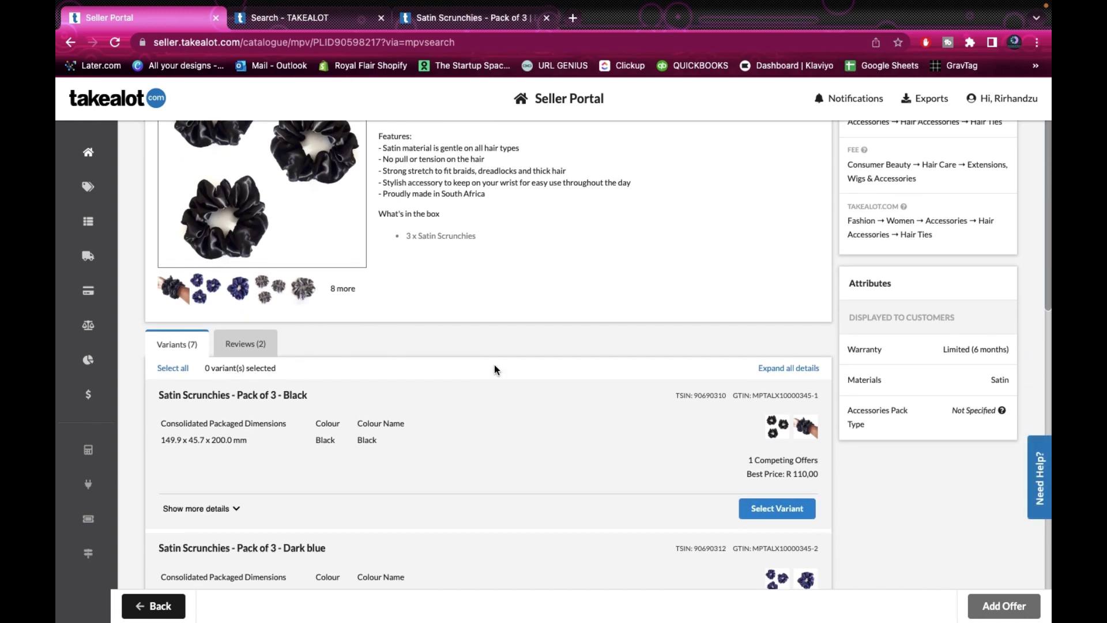
pyautogui.scroll(-2, 494, 369)
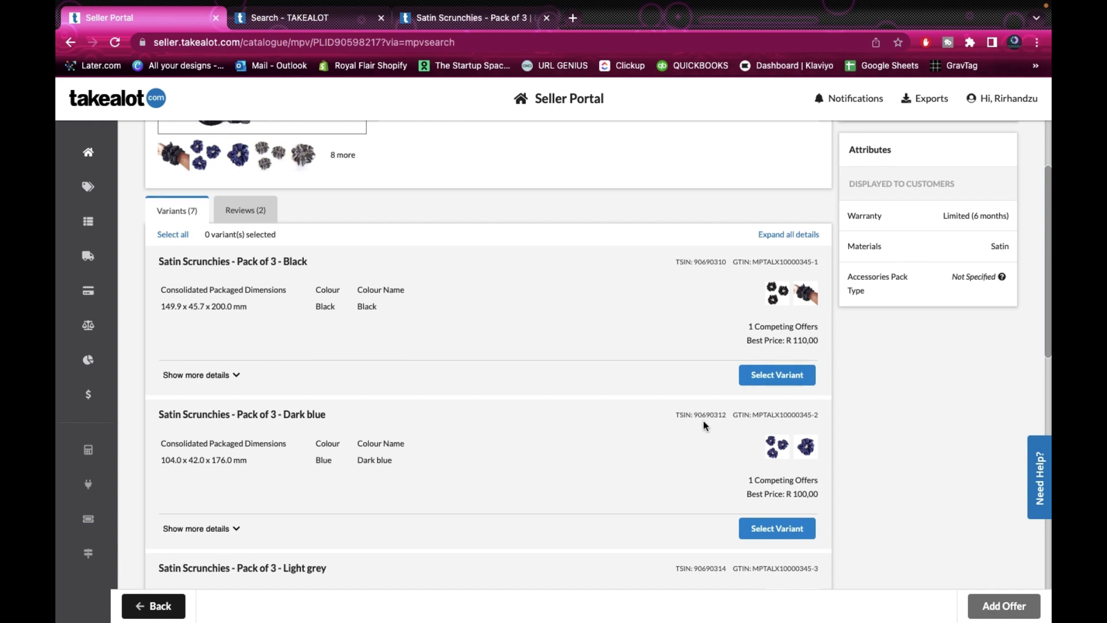
pyautogui.scroll(-5, 703, 427)
pyautogui.scroll(-6, 703, 427)
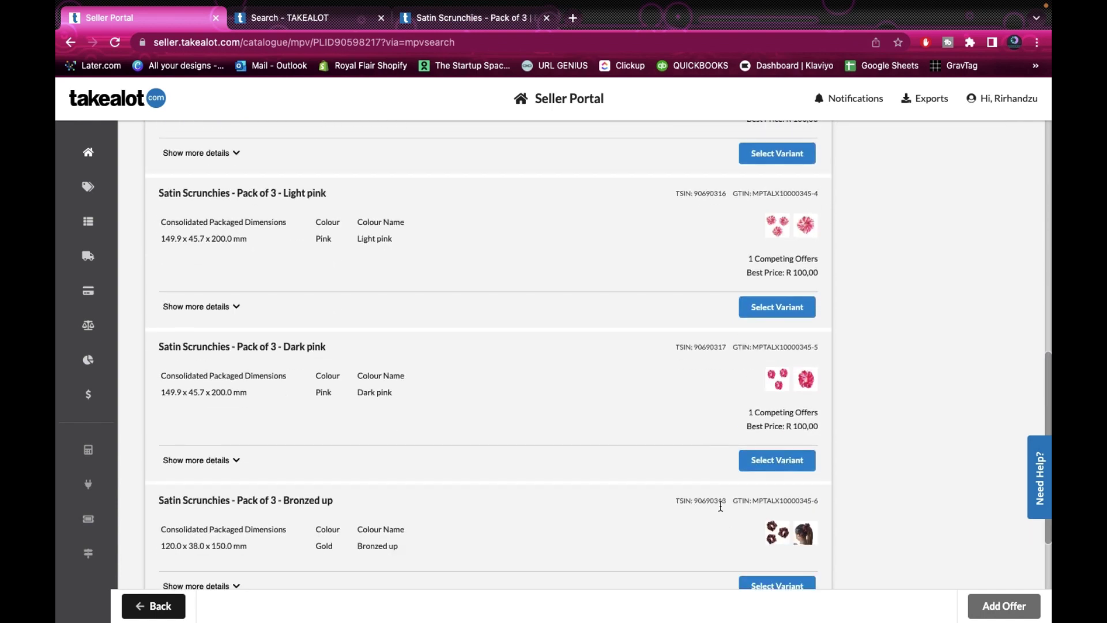
pyautogui.scroll(-1, 723, 526)
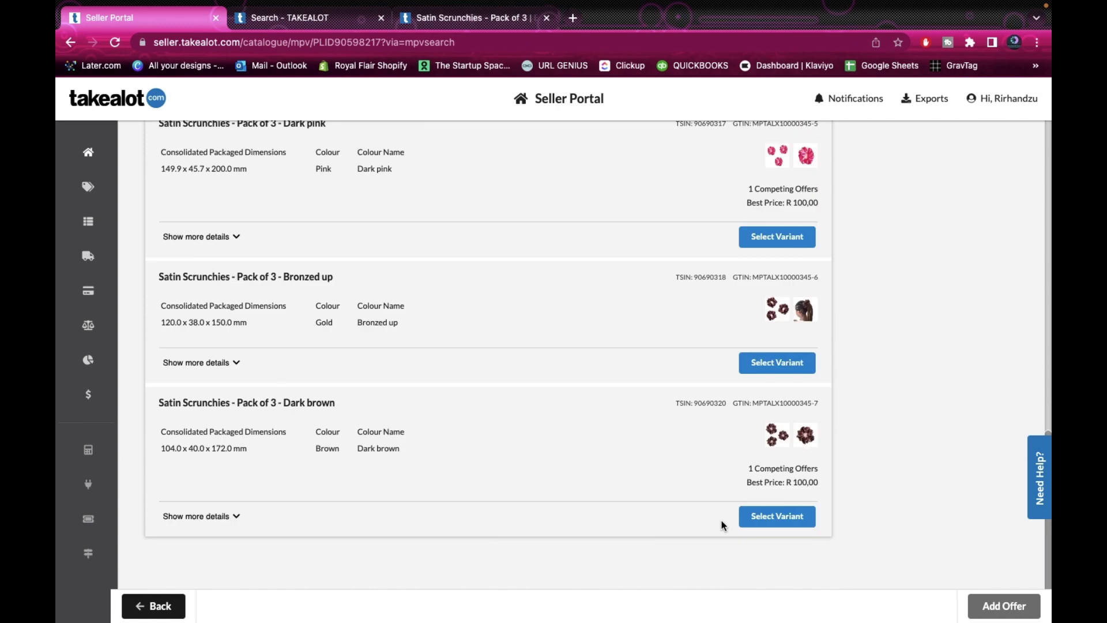
pyautogui.scroll(13, 723, 525)
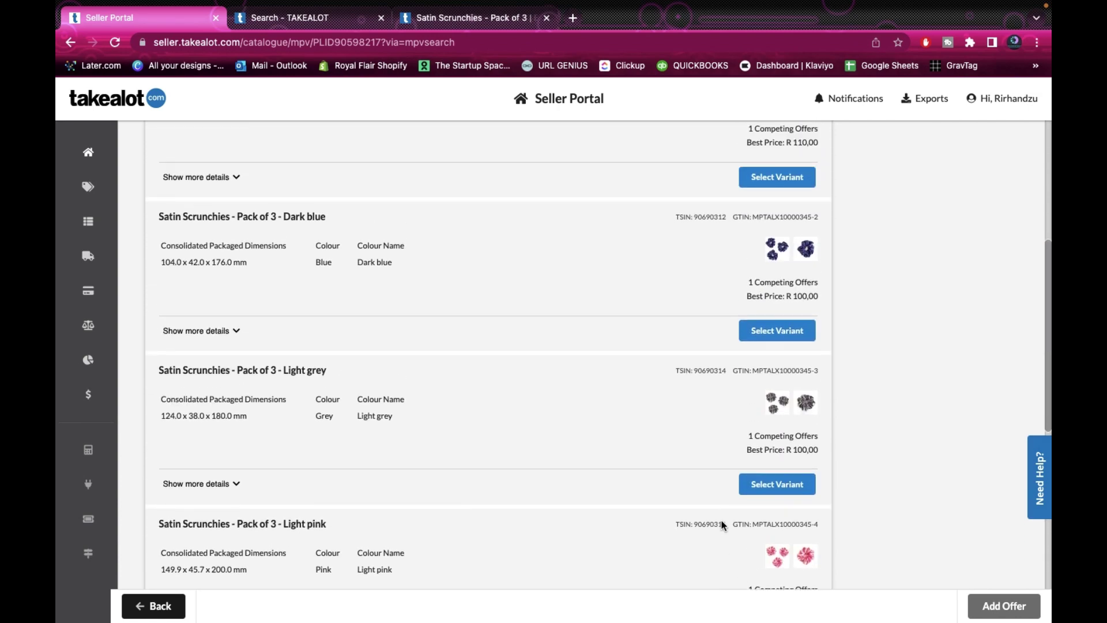
pyautogui.scroll(-1, 724, 525)
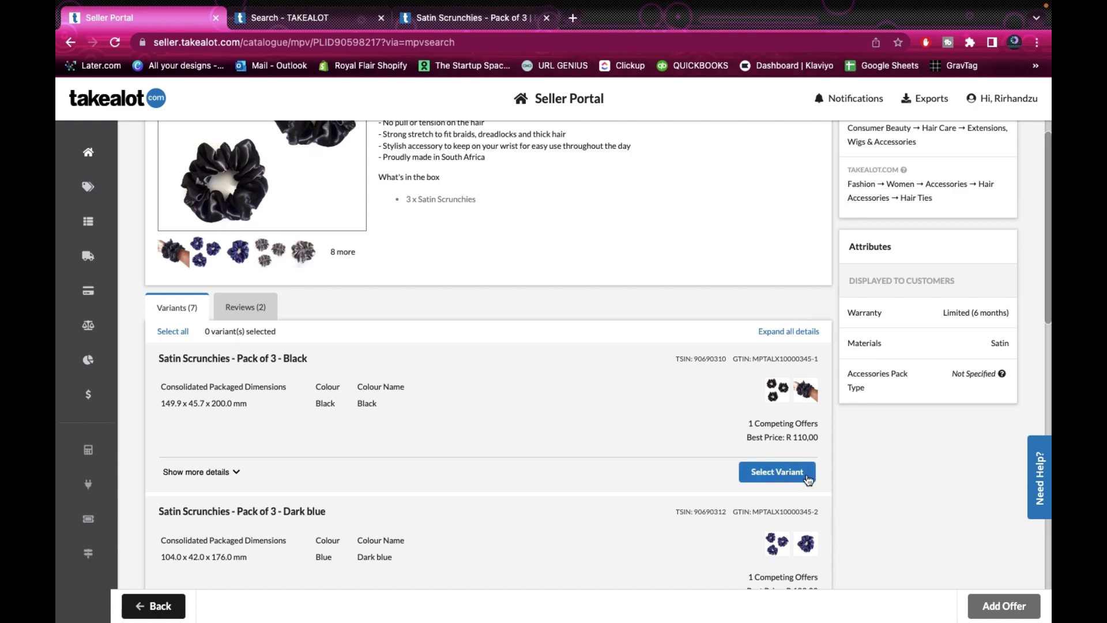
pyautogui.scroll(-5, 807, 478)
pyautogui.scroll(-3, 808, 475)
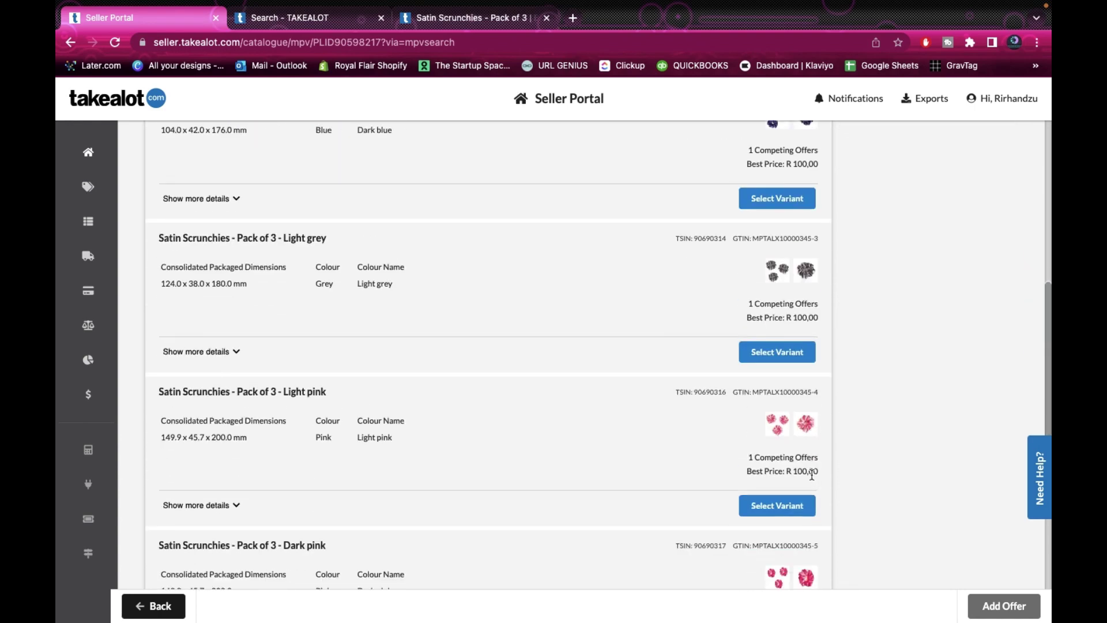
pyautogui.scroll(10, 750, 496)
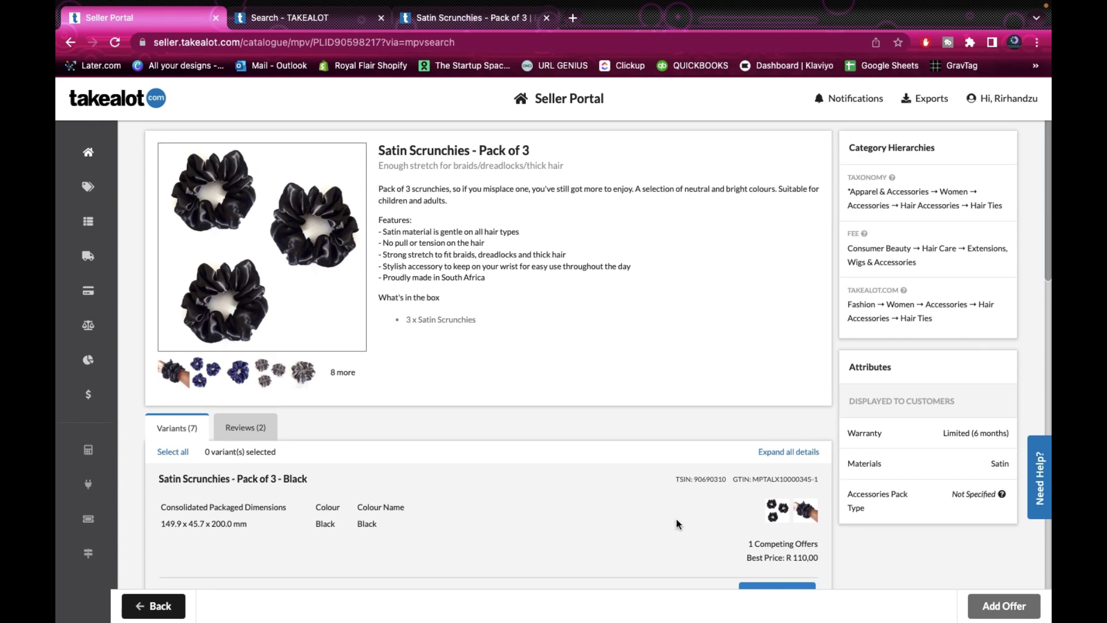
pyautogui.scroll(-3, 677, 523)
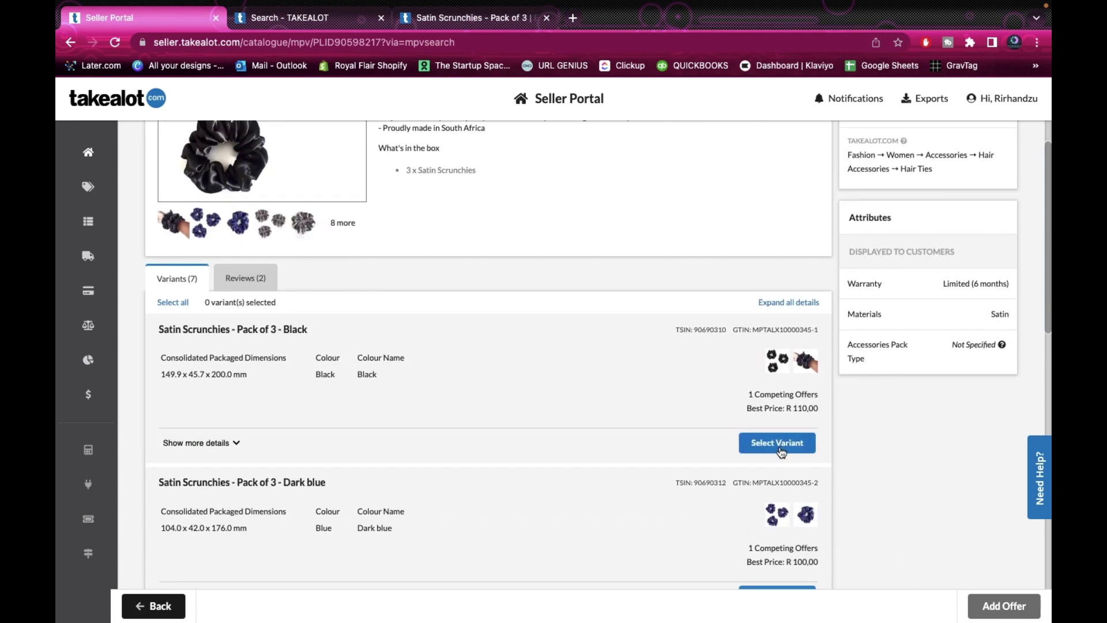
# Step: Select the Black, Dark pink and Light pink variants of the Satin Scrunchies - Pack of 3 for a new offer
pyautogui.click(781, 450)
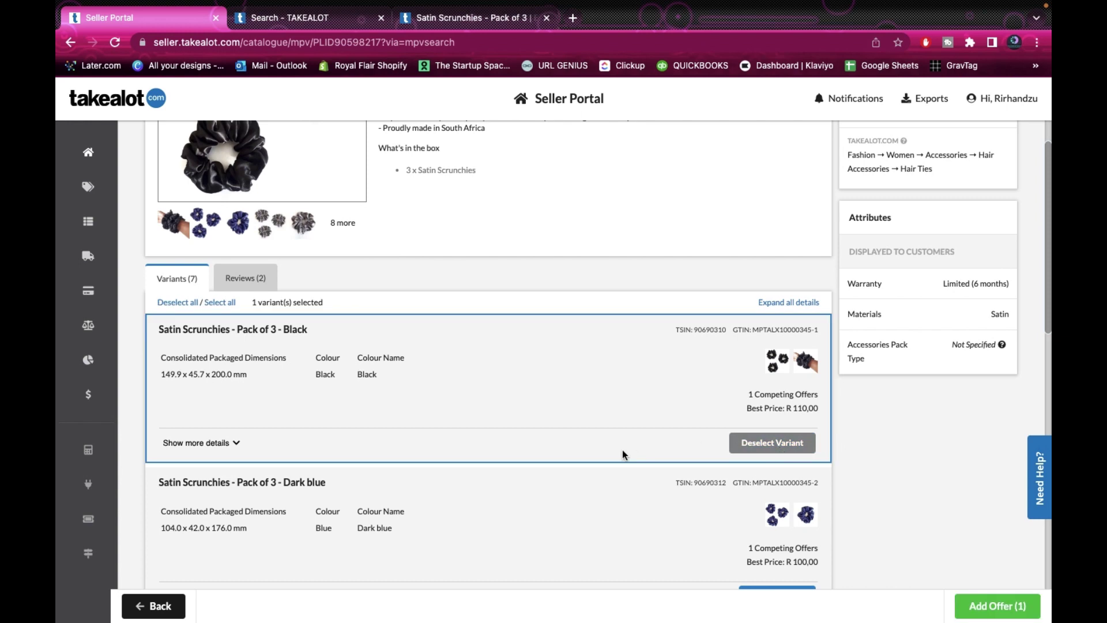
pyautogui.scroll(-3, 623, 454)
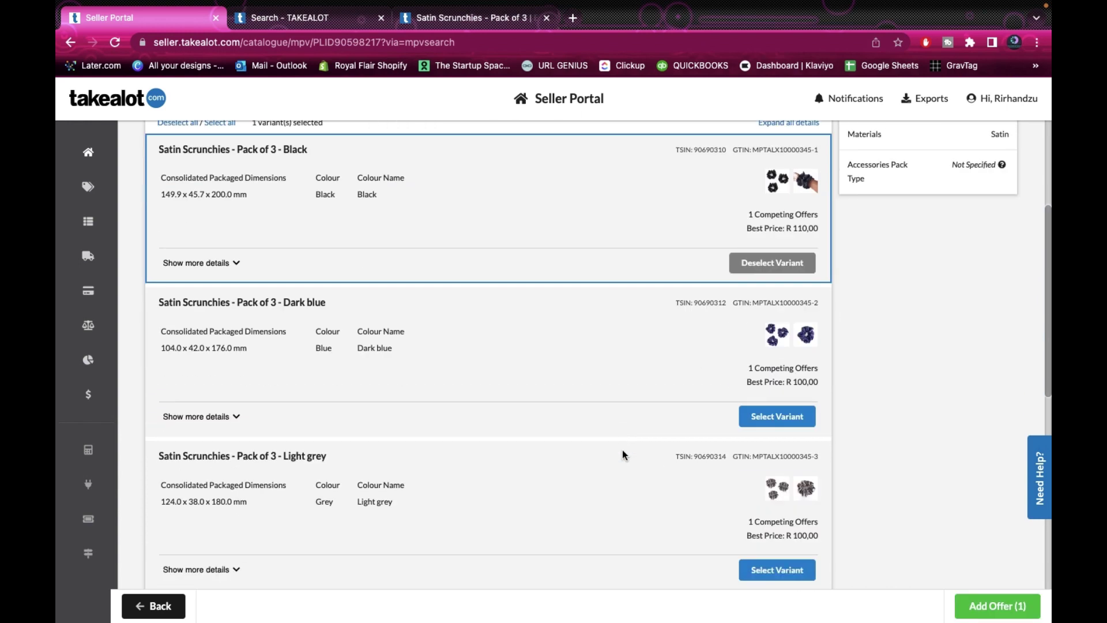
pyautogui.scroll(-5, 690, 513)
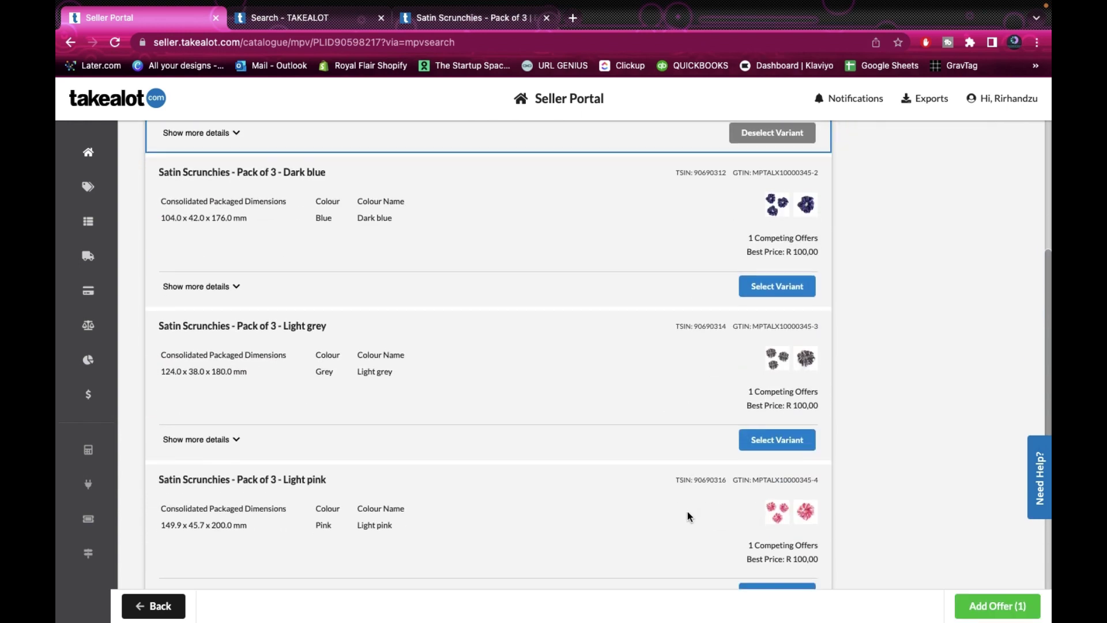
pyautogui.scroll(-1, 690, 515)
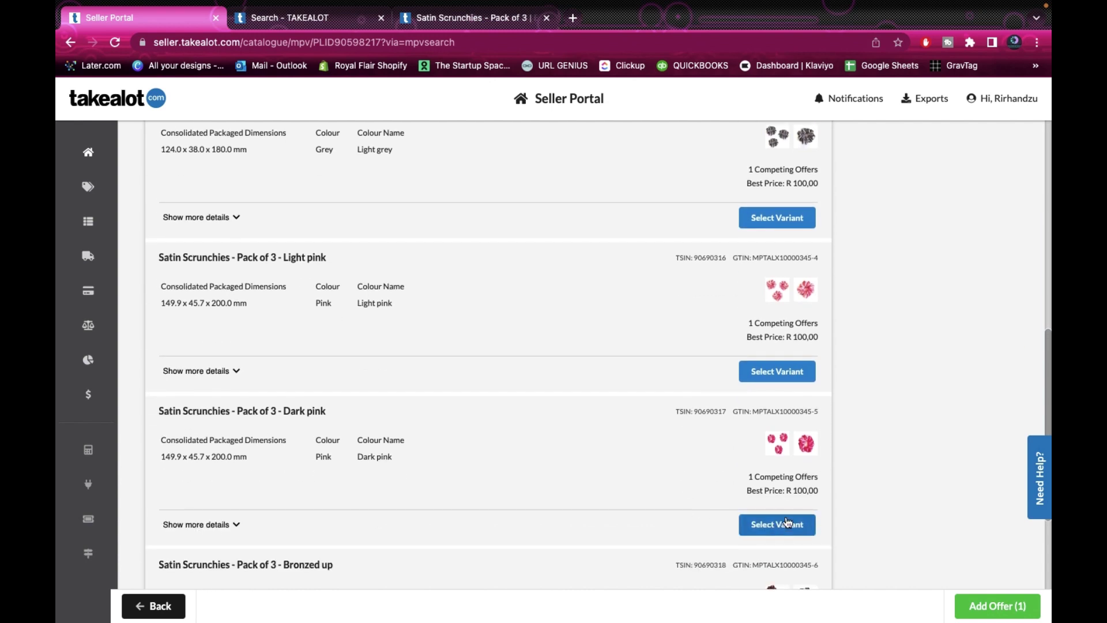
pyautogui.click(780, 528)
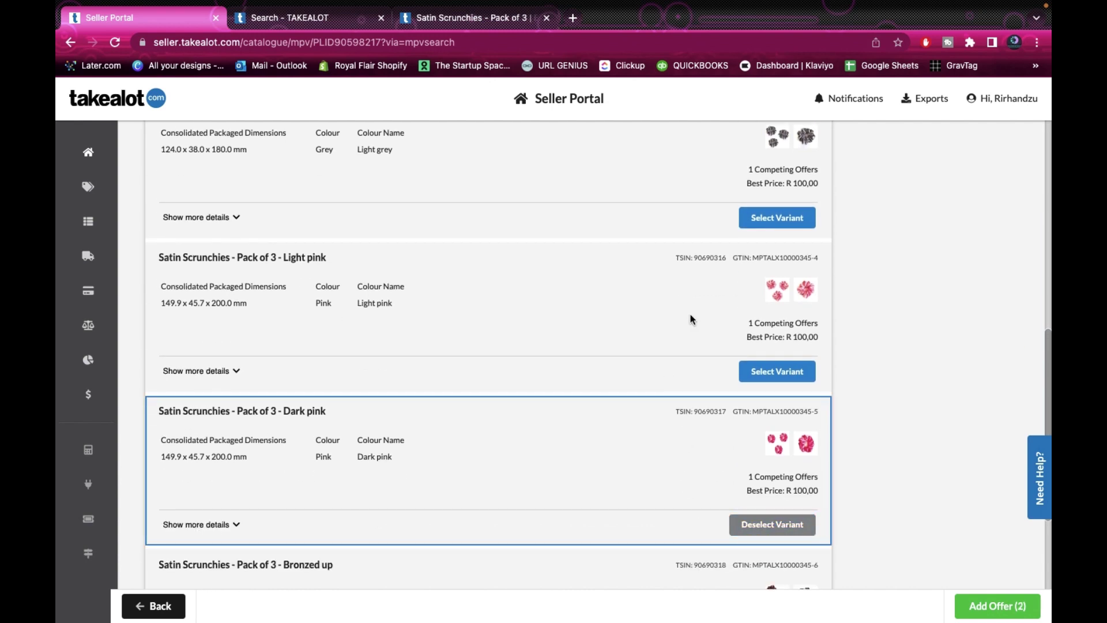
pyautogui.click(776, 373)
# Step: Review the product page from its description through all colour variants, checking which ones are selected for the offer
pyautogui.scroll(-3, 623, 424)
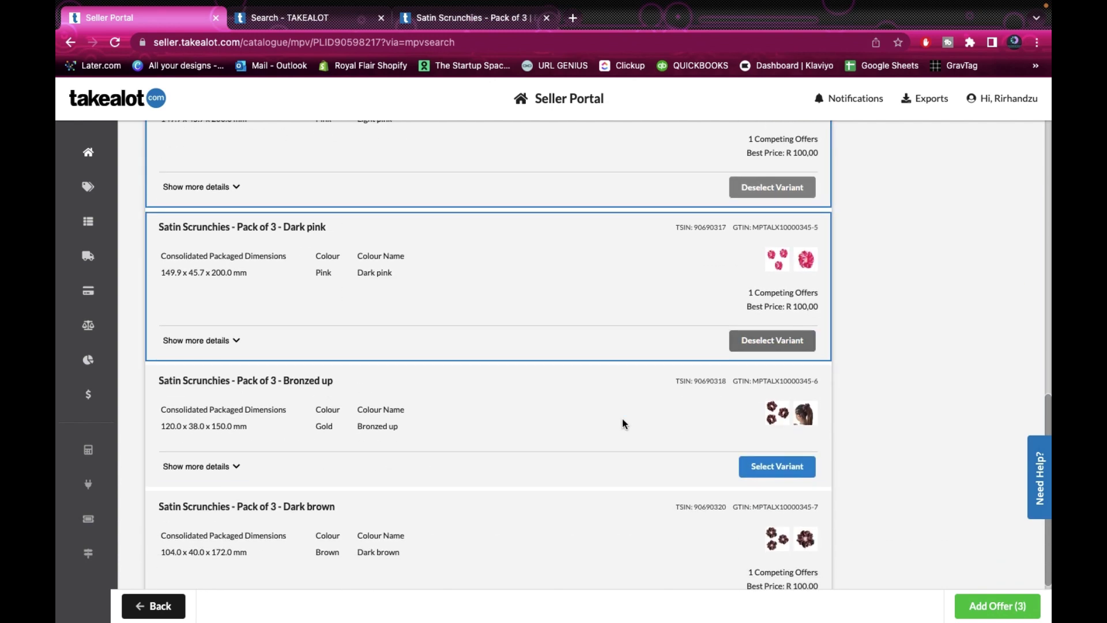
pyautogui.scroll(8, 623, 424)
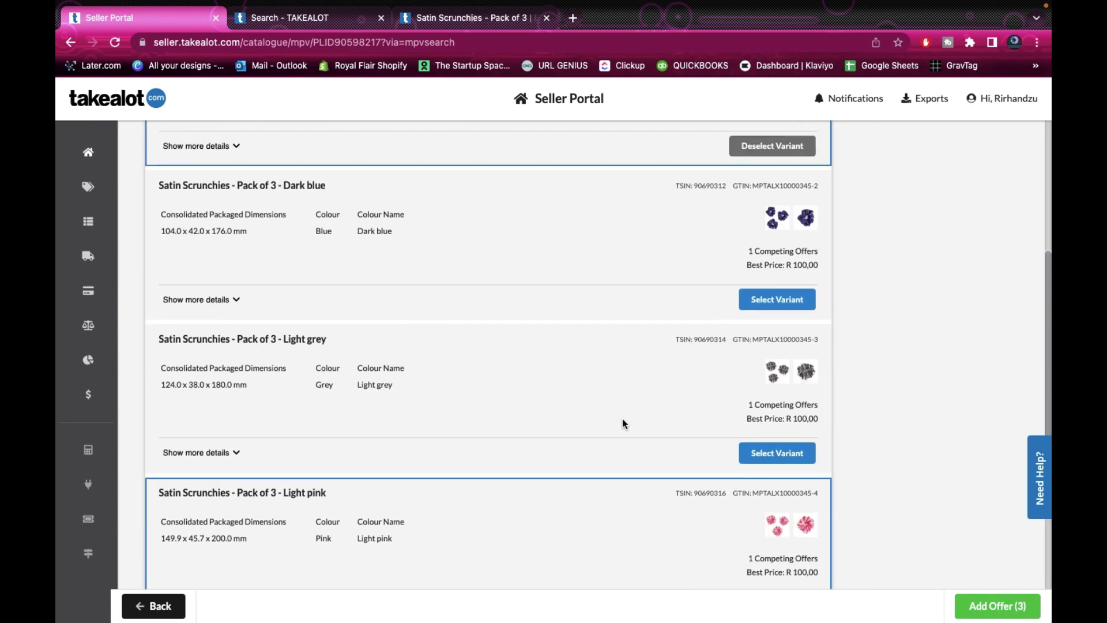
pyautogui.scroll(10, 623, 423)
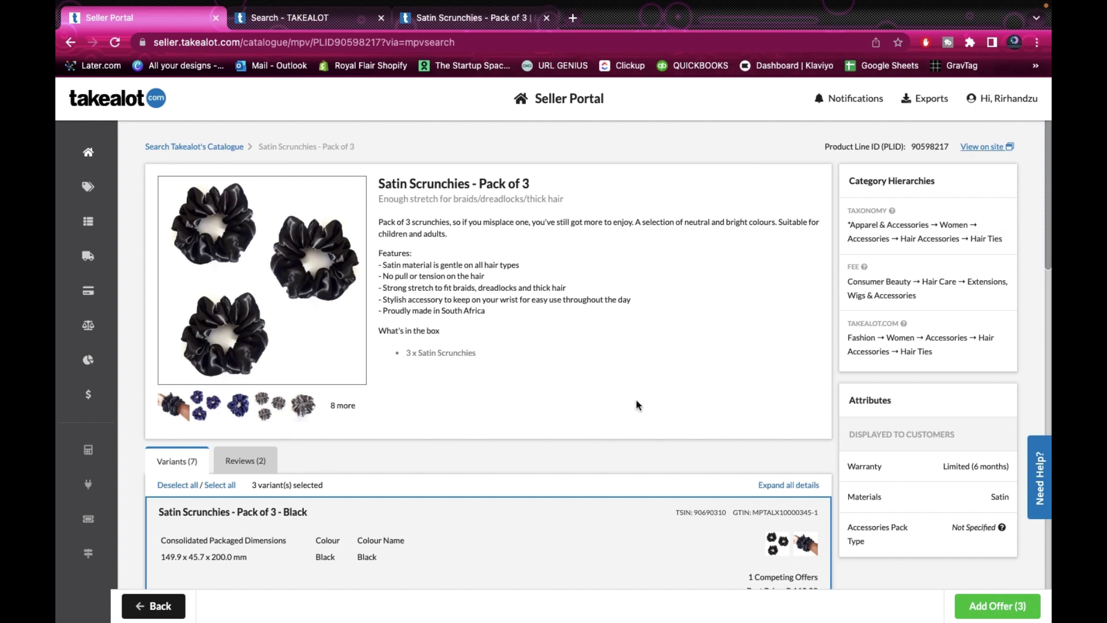
pyautogui.scroll(-3, 638, 403)
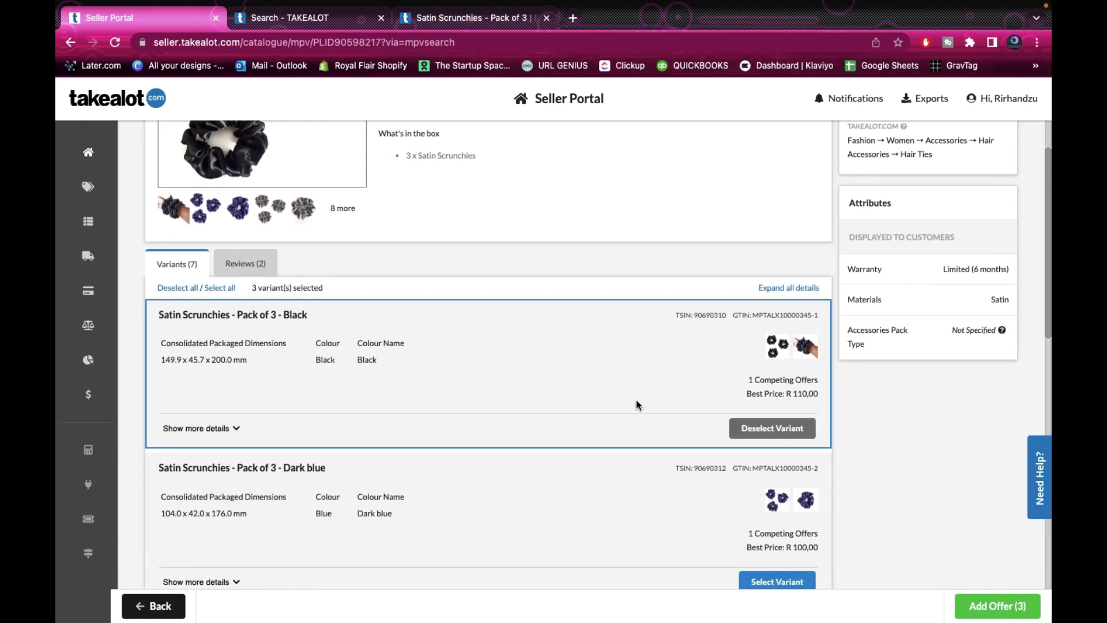
pyautogui.scroll(-3, 638, 403)
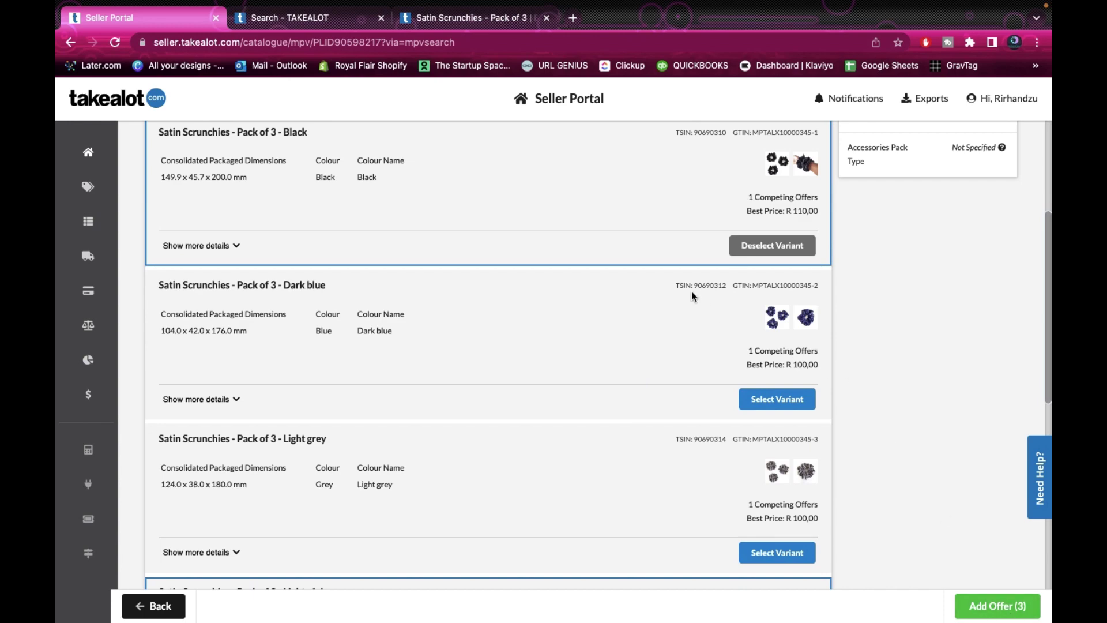
pyautogui.scroll(6, 693, 296)
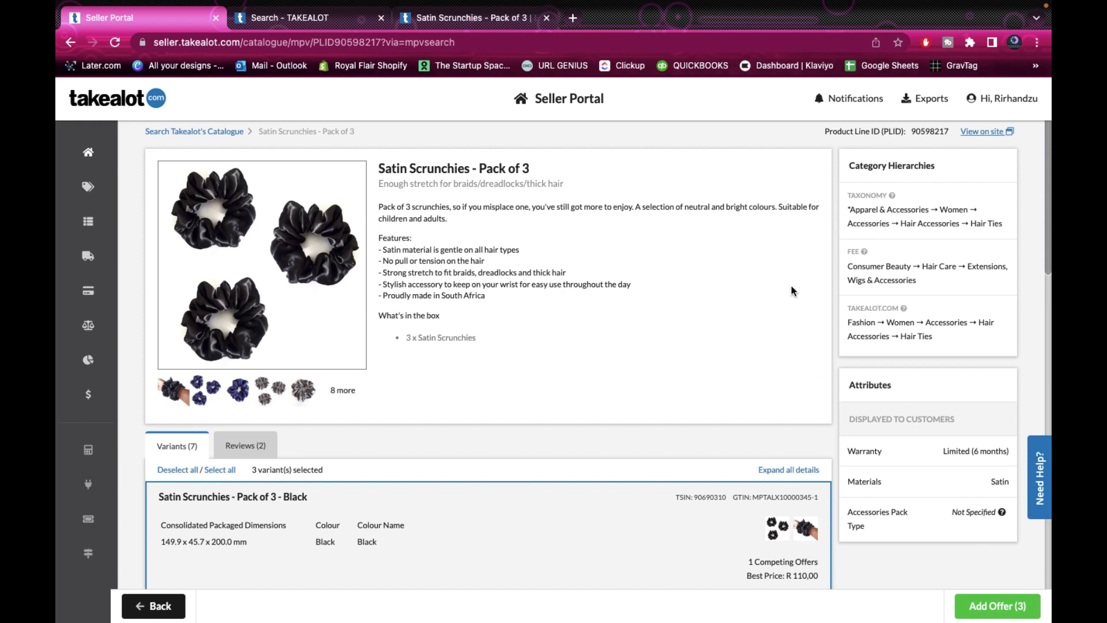
pyautogui.scroll(-10, 791, 292)
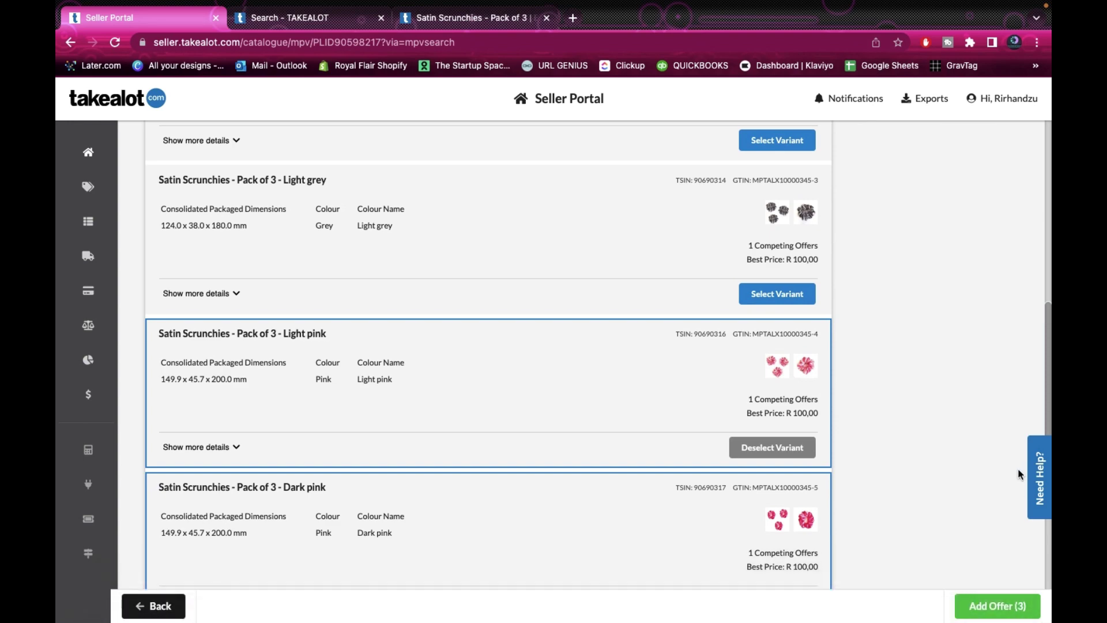
pyautogui.scroll(-6, 1018, 468)
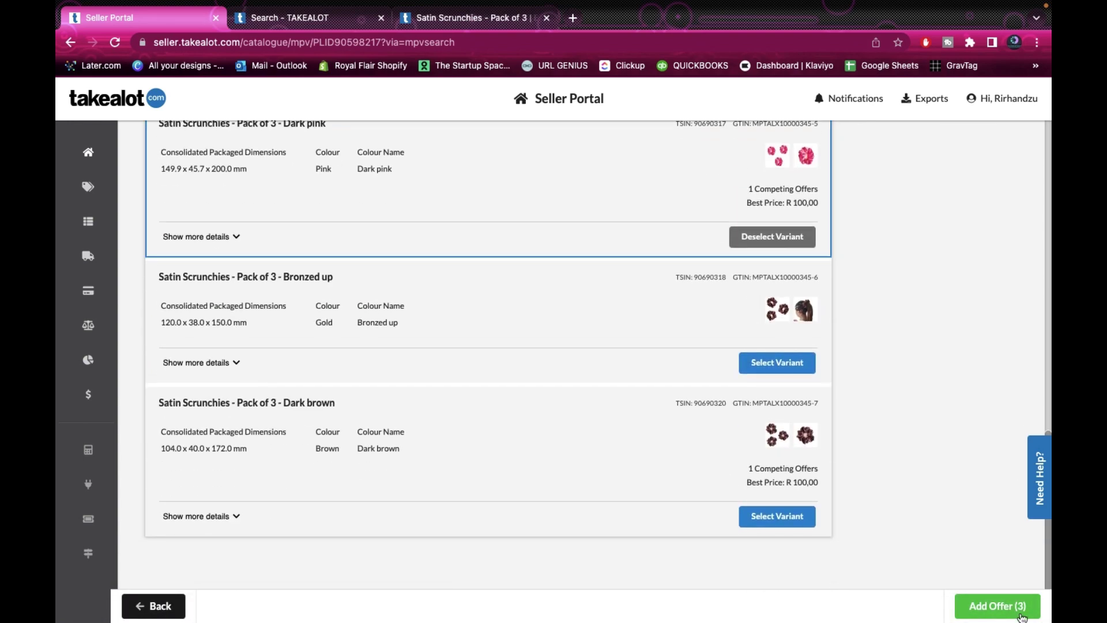
pyautogui.scroll(3, 962, 350)
pyautogui.scroll(10, 962, 355)
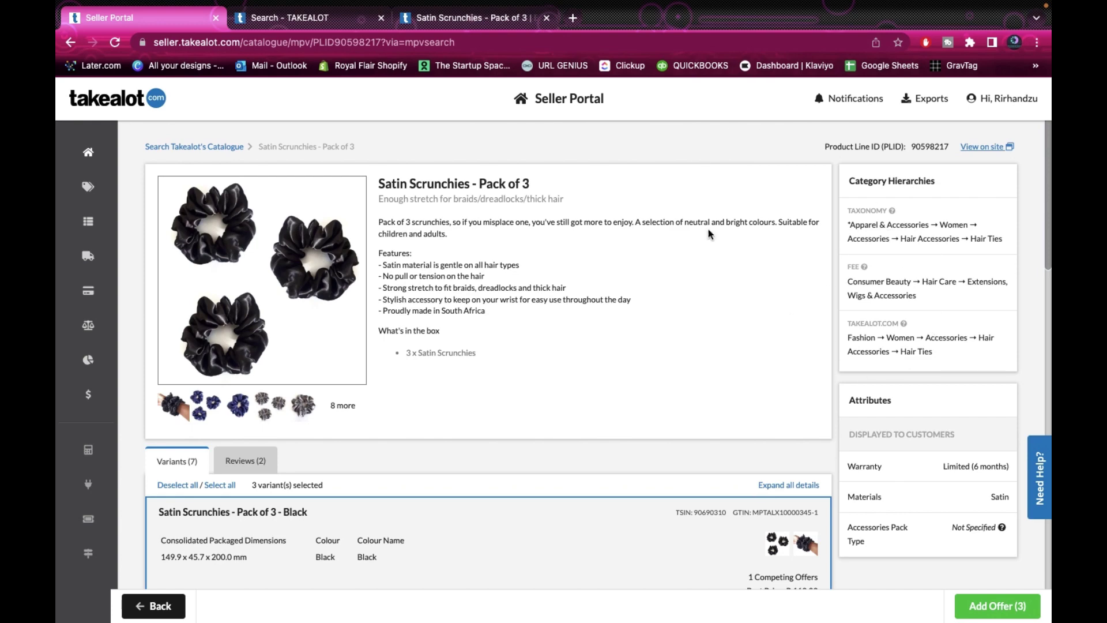
# Step: View the scrunchies' store listing, return to the Seller Portal product page and examine its category hierarchies
pyautogui.hotkey('ctrl', 'shift', 'Tab')
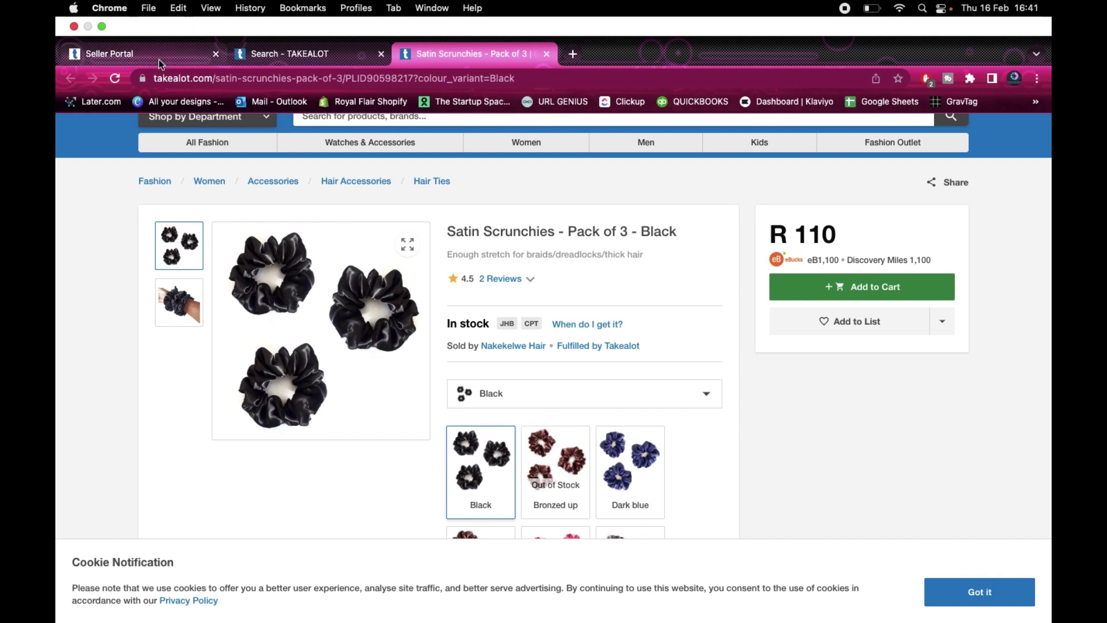
pyautogui.click(160, 62)
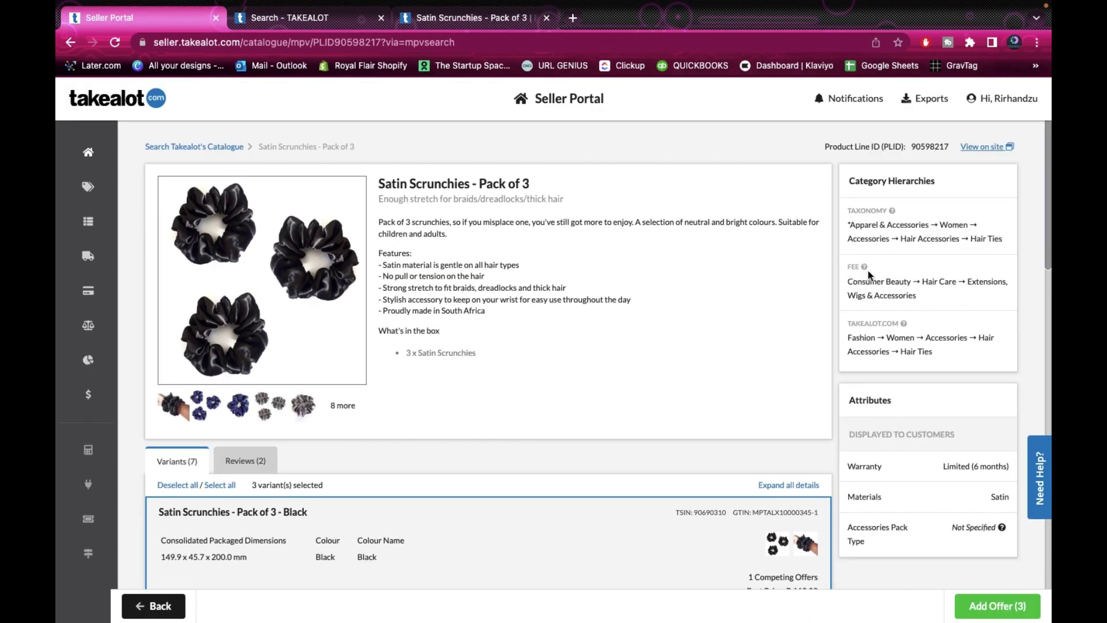
pyautogui.moveTo(866, 268)
# Step: Open the offer confirmation for the three selected variants, read its terms and cancel it
pyautogui.scroll(-5, 840, 370)
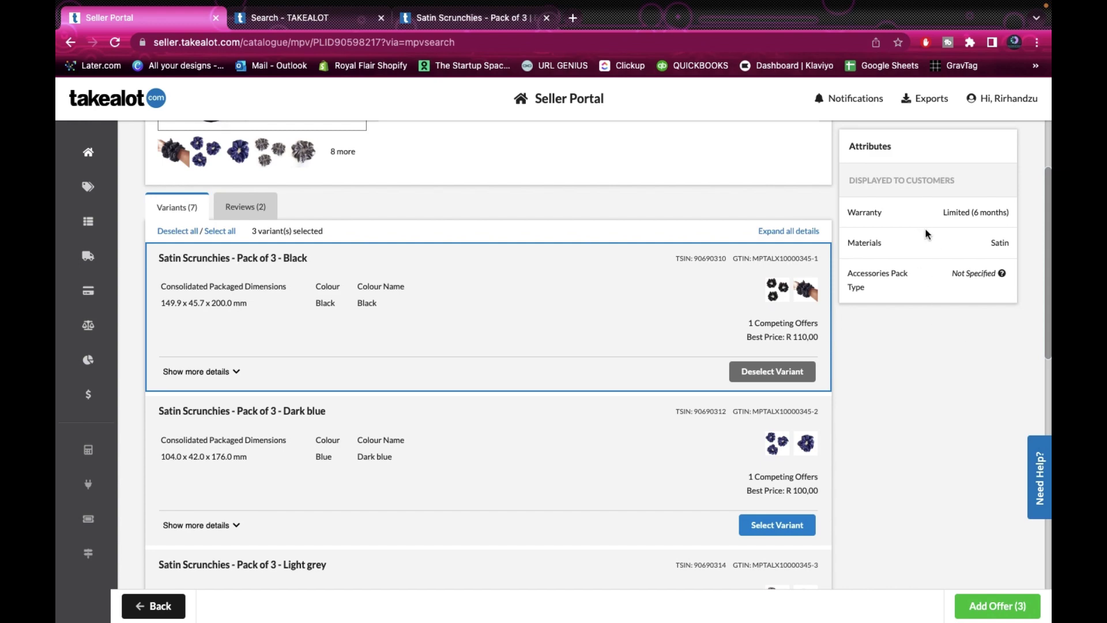
pyautogui.scroll(-13, 951, 383)
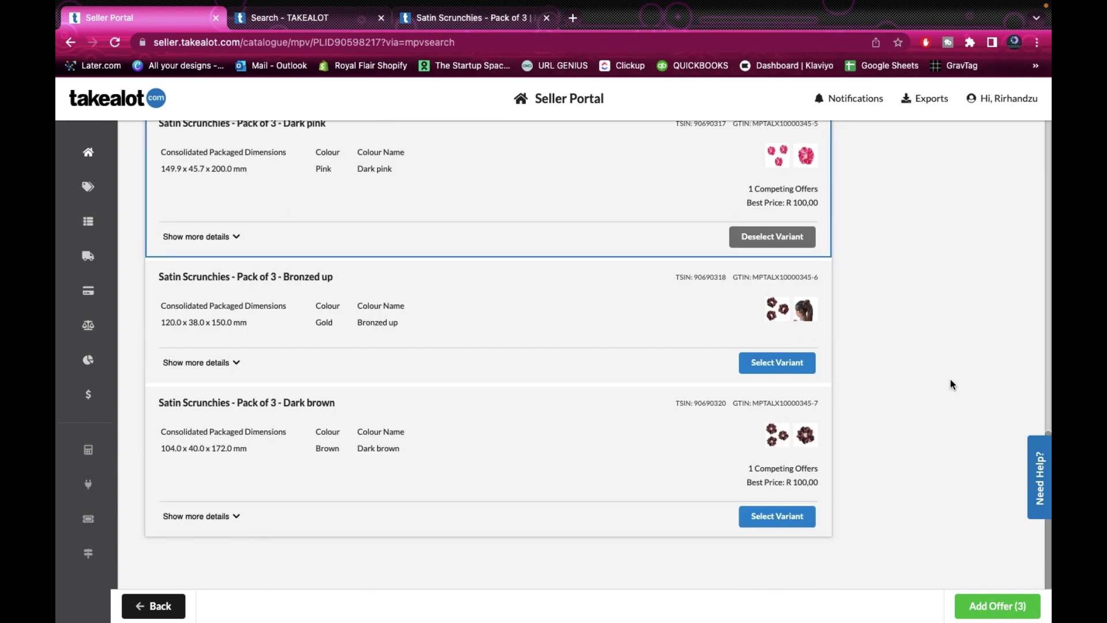
pyautogui.click(1013, 606)
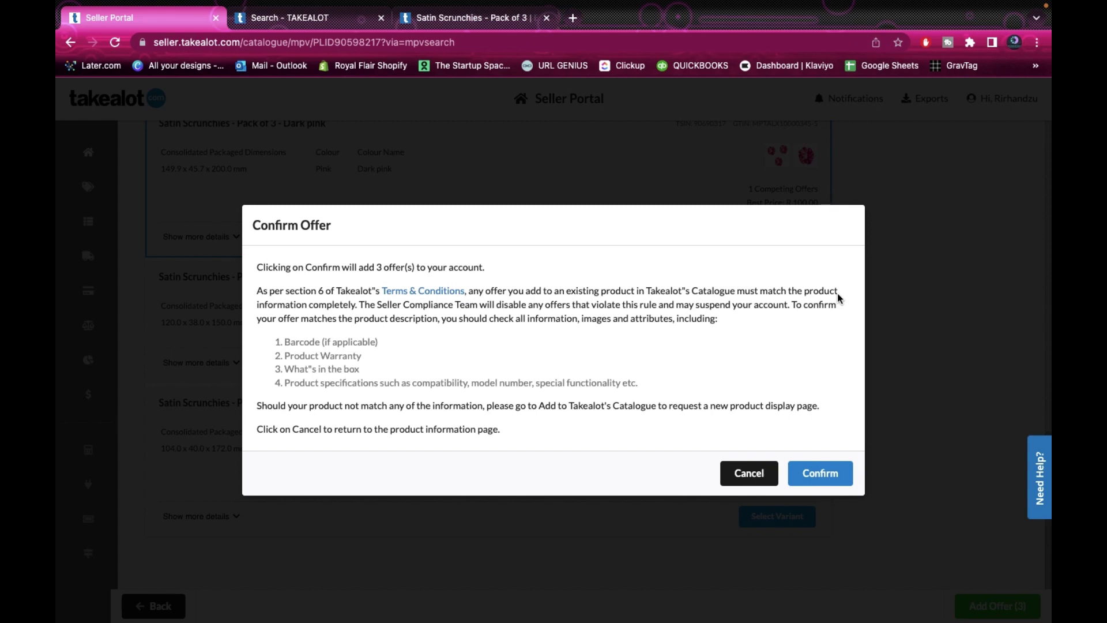
pyautogui.click(750, 476)
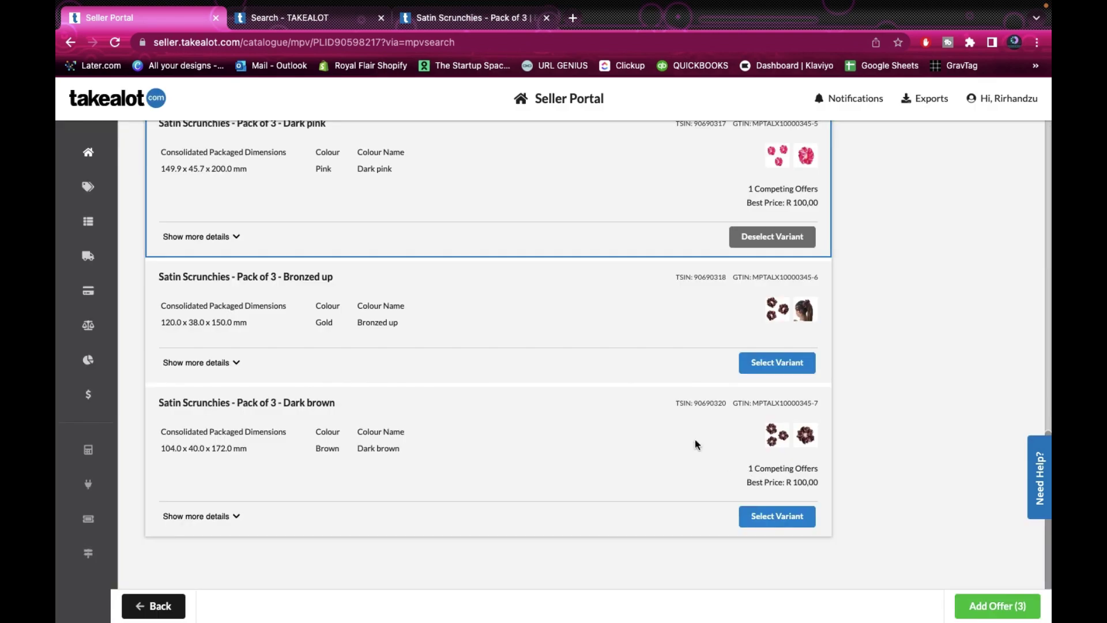
# Step: Go to the Add to Takealot's Catalogue page and start adding a single product
pyautogui.scroll(15, 955, 336)
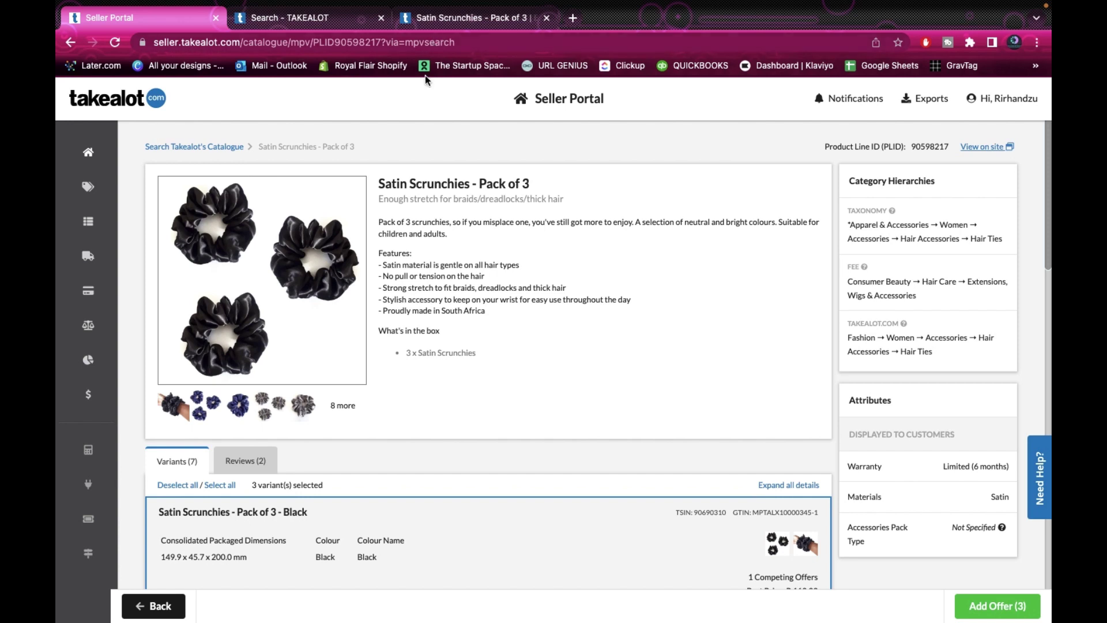
pyautogui.moveTo(100, 213)
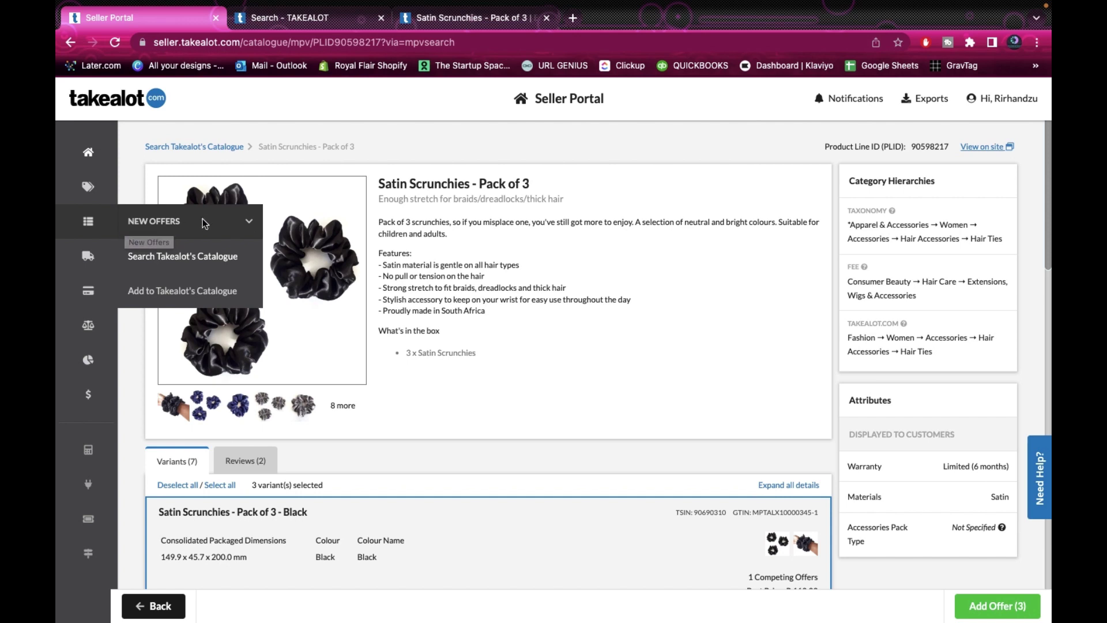
pyautogui.click(192, 296)
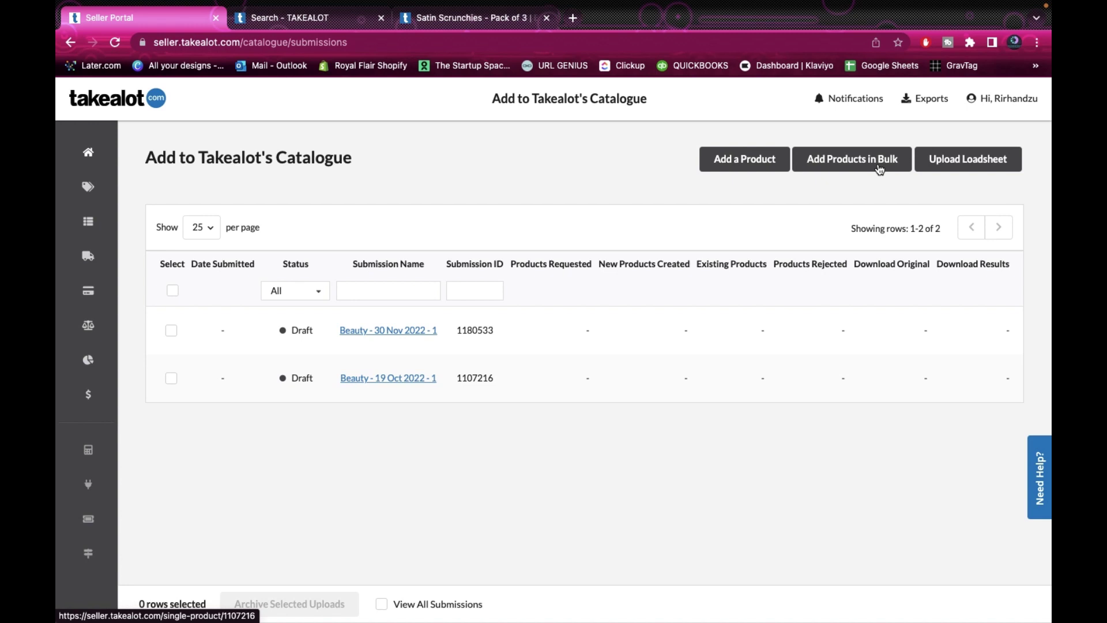
pyautogui.click(734, 159)
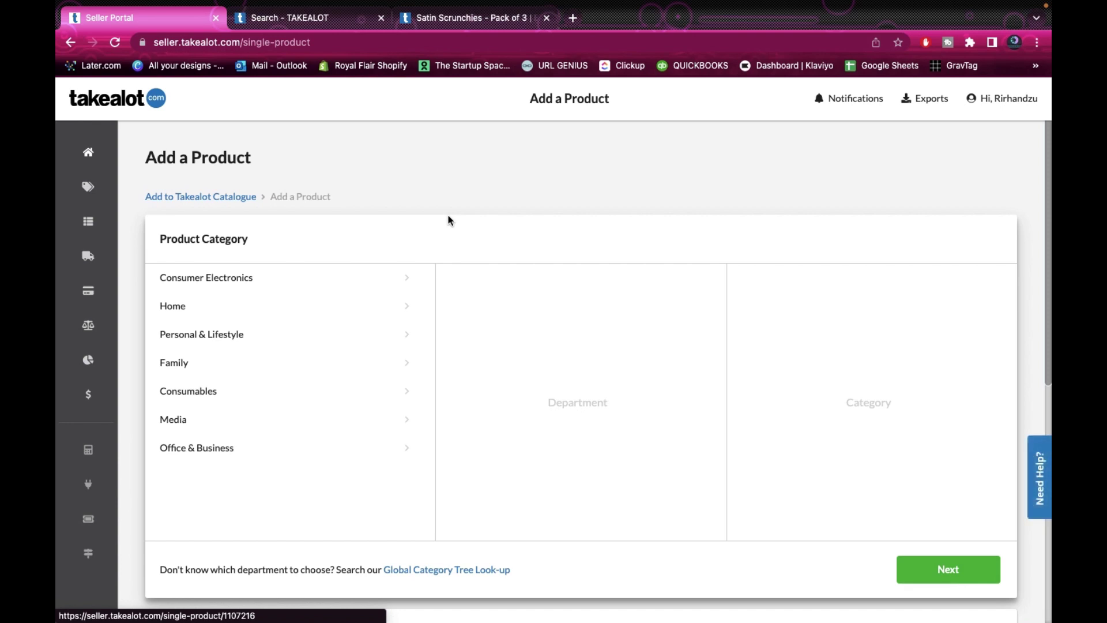
# Step: Set the product category to Personal & Lifestyle > Fashion: Accessories > Women's Hair Accessories->Hair Ties and continue to the product variants
pyautogui.click(412, 336)
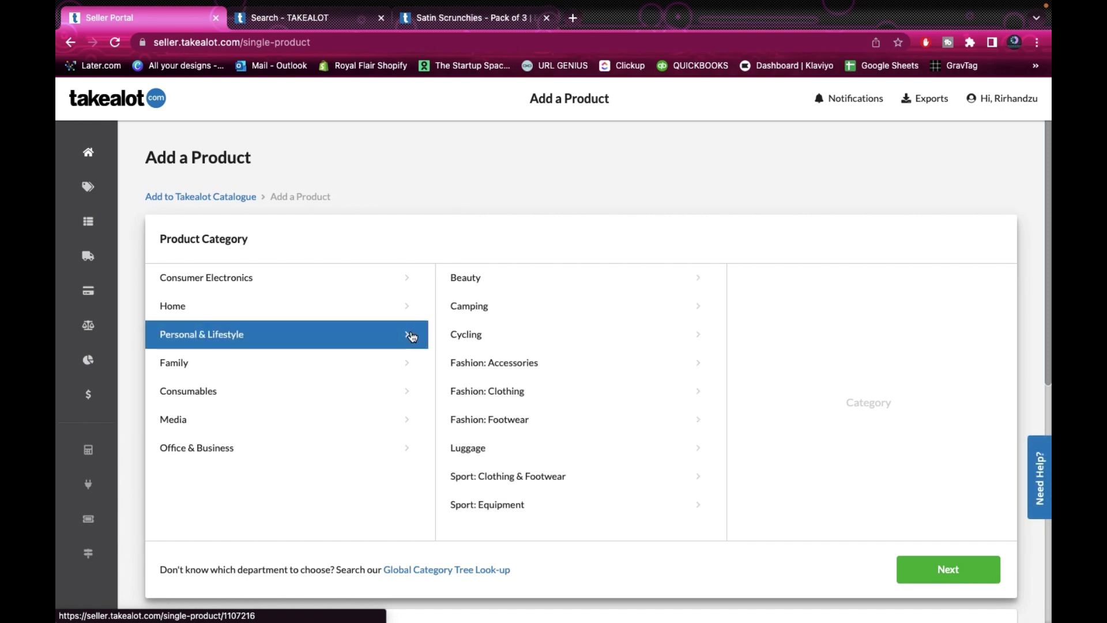
pyautogui.click(697, 284)
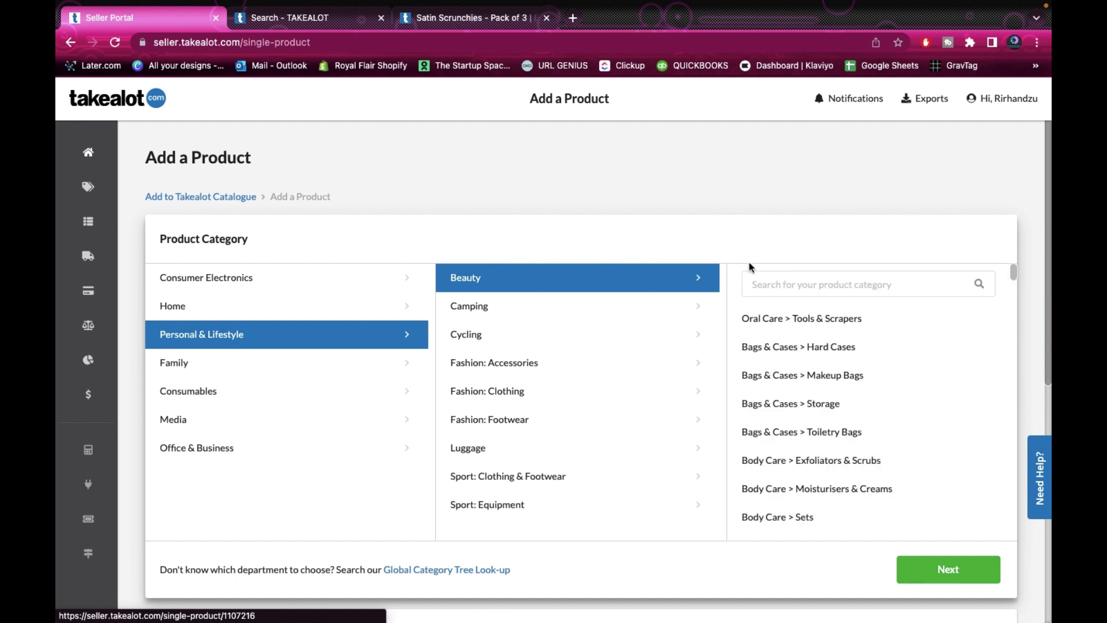
pyautogui.scroll(-3, 795, 393)
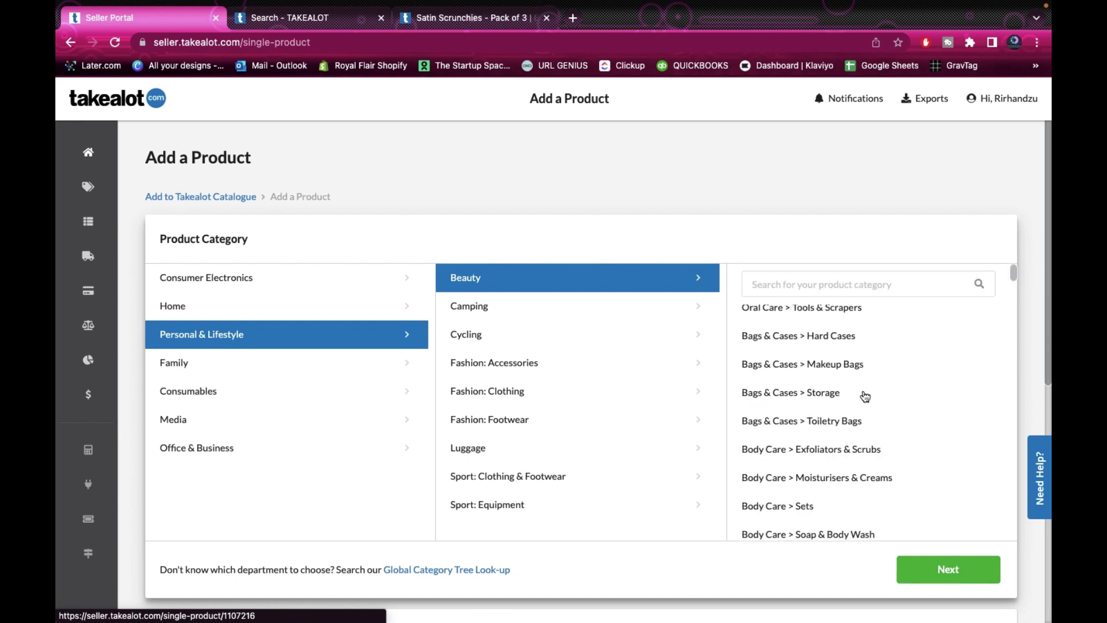
pyautogui.scroll(-10, 864, 396)
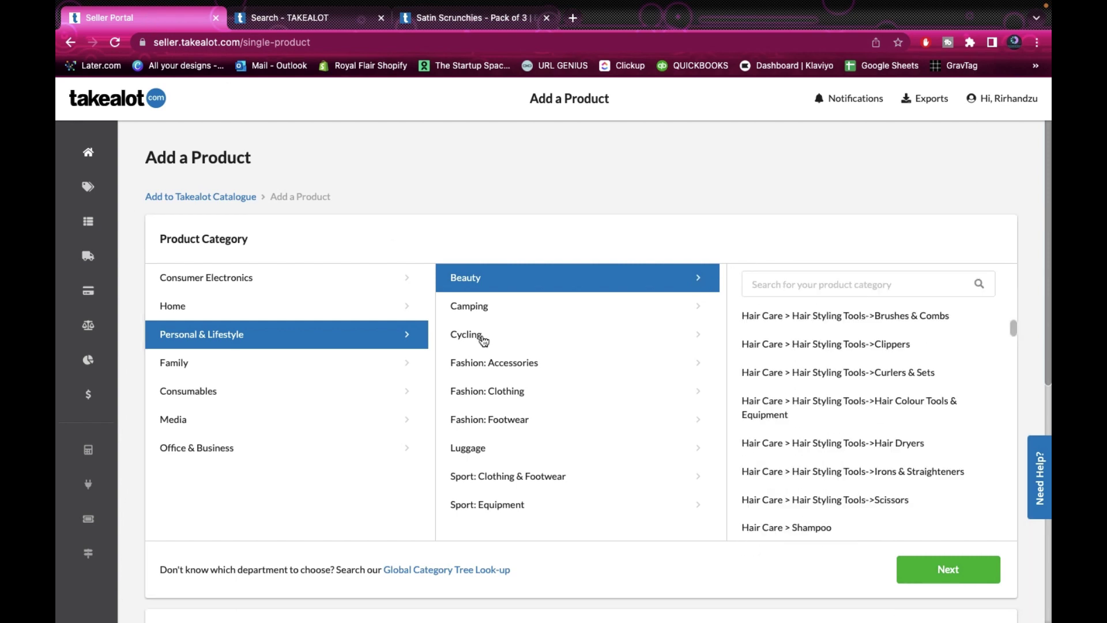
pyautogui.click(524, 364)
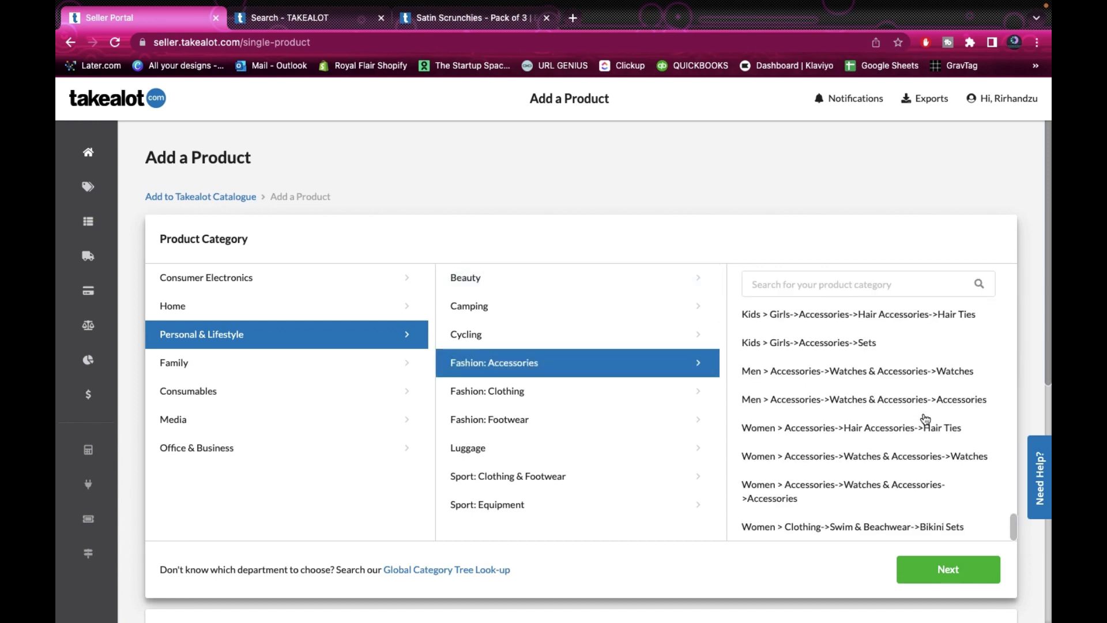
pyautogui.click(891, 432)
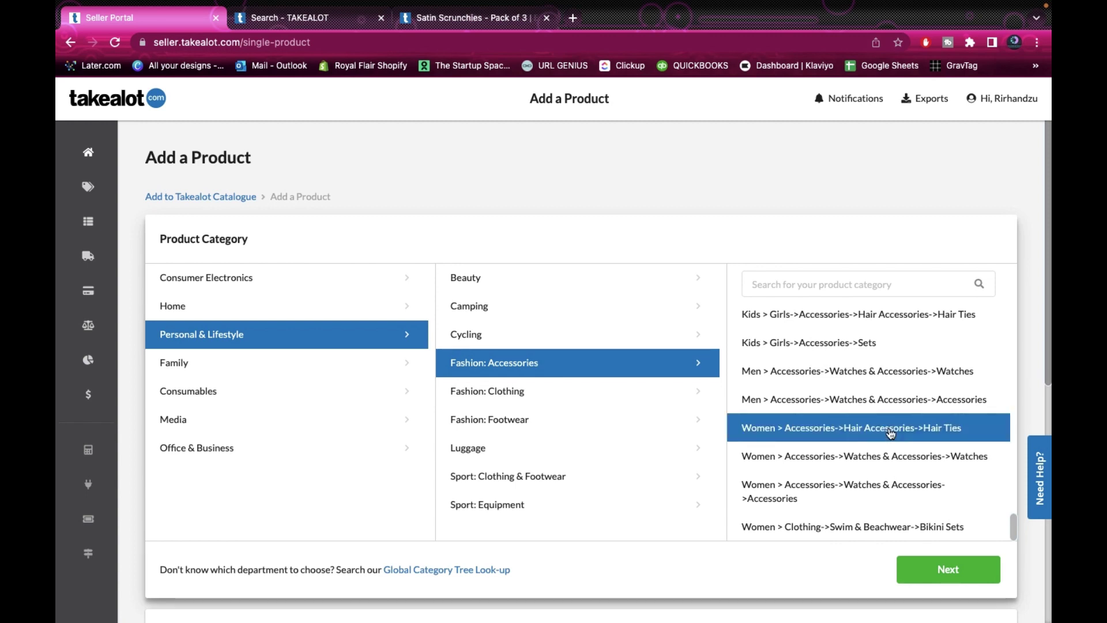
pyautogui.click(976, 570)
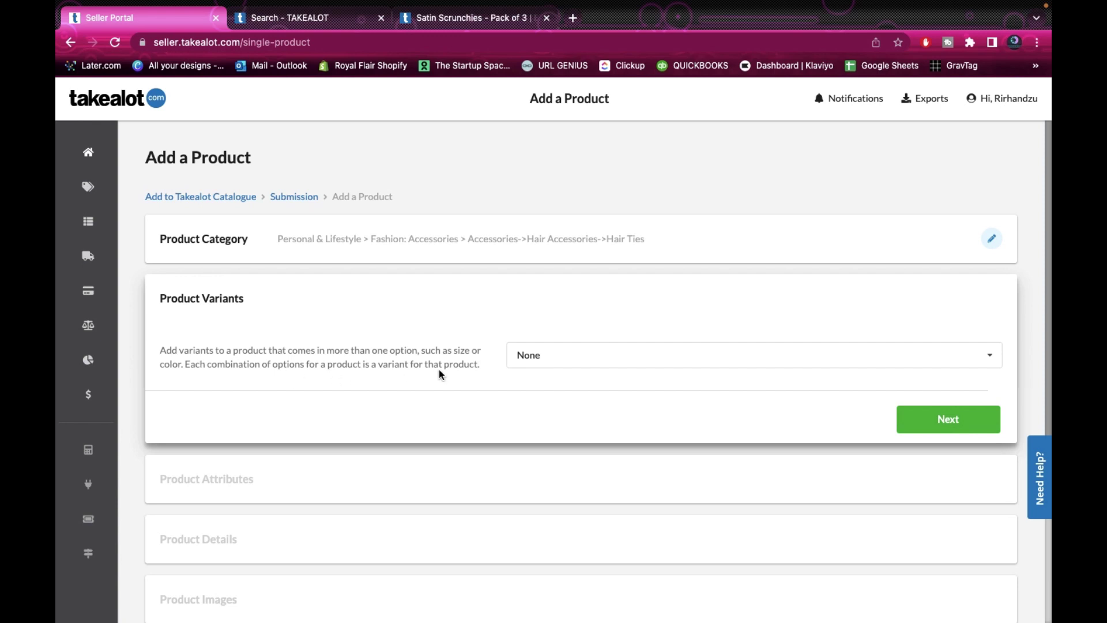
# Step: Examine the full list of variant types offered for the product and choose None
pyautogui.click(898, 363)
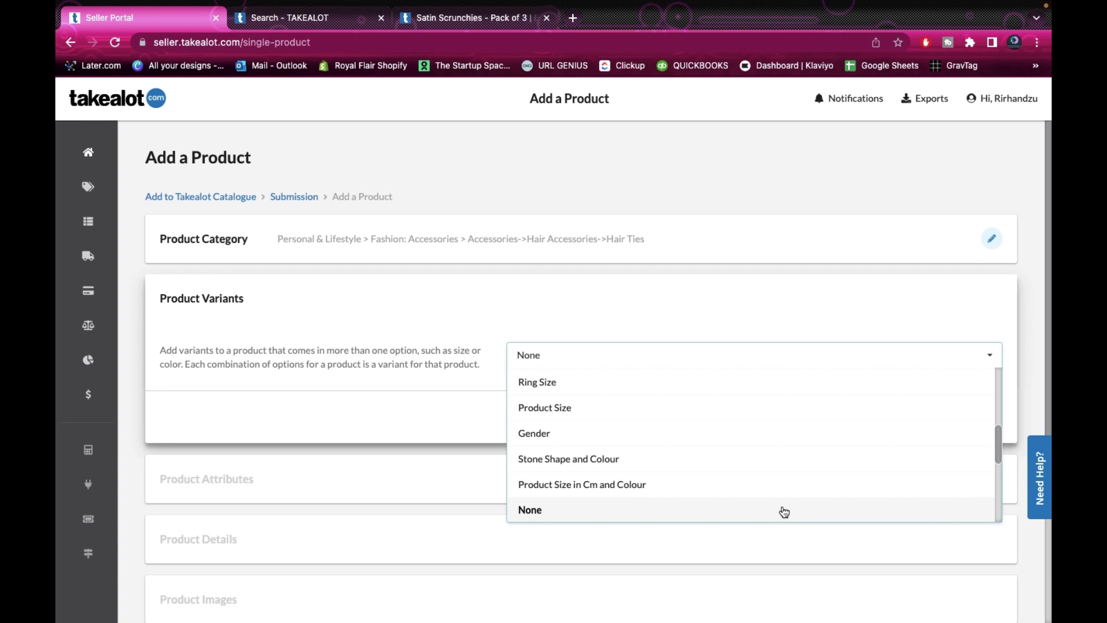
pyautogui.scroll(-5, 784, 512)
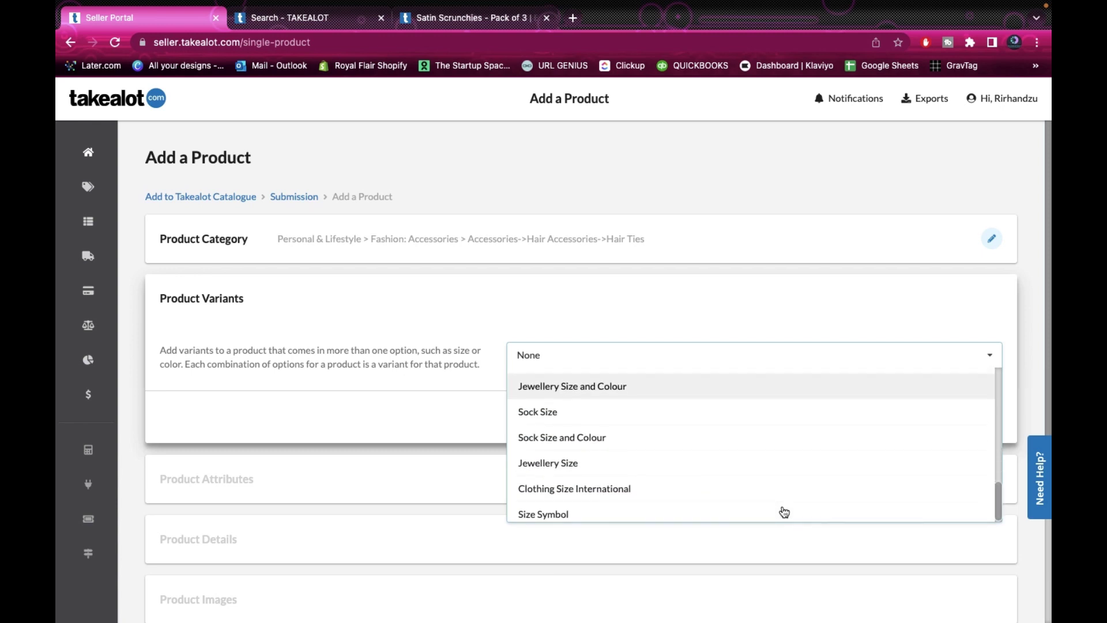
pyautogui.scroll(5, 784, 512)
pyautogui.scroll(-3, 783, 512)
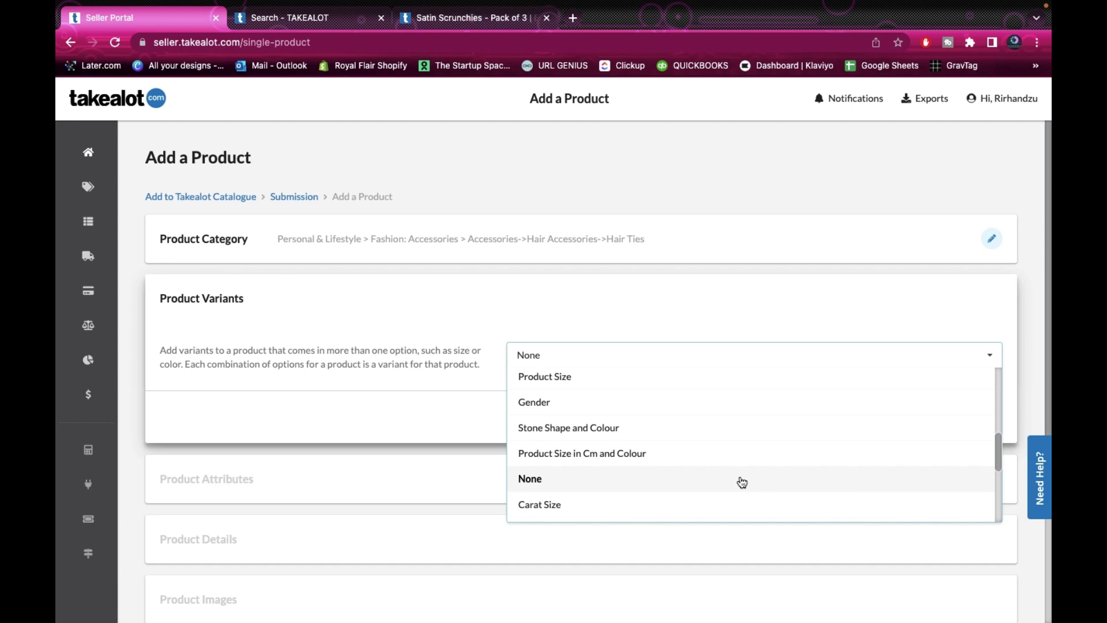
pyautogui.scroll(1, 742, 483)
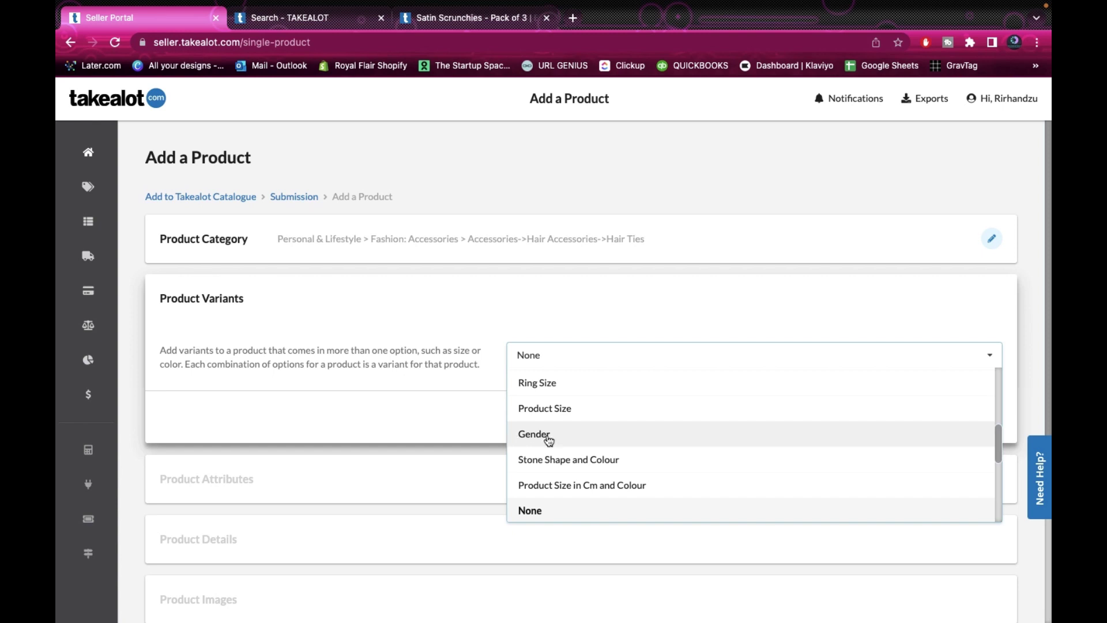
pyautogui.scroll(-2, 557, 408)
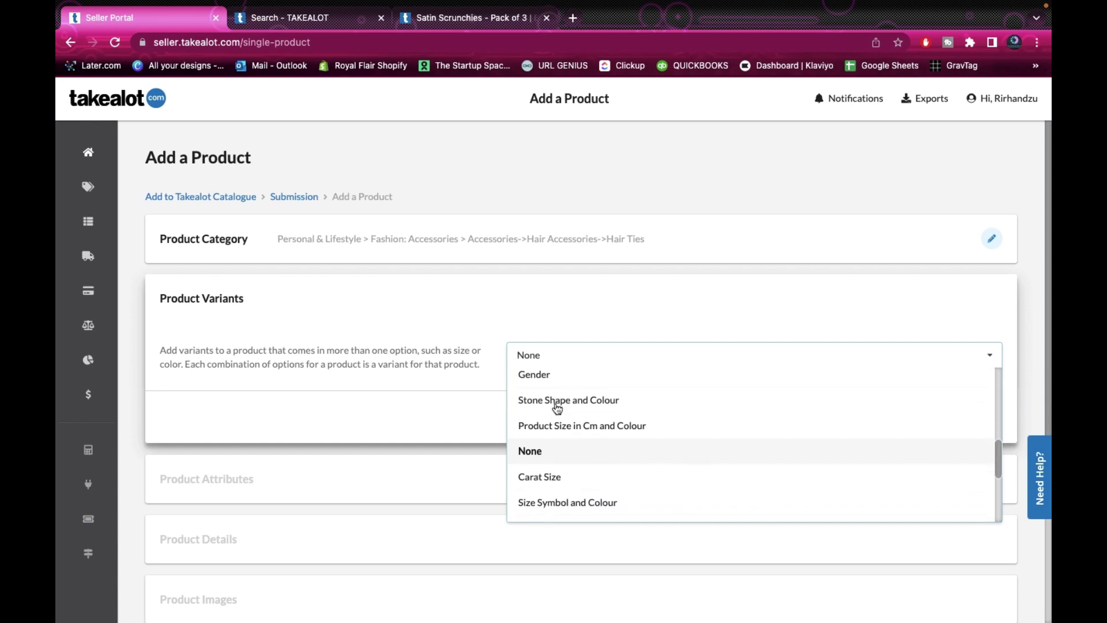
pyautogui.scroll(-3, 557, 409)
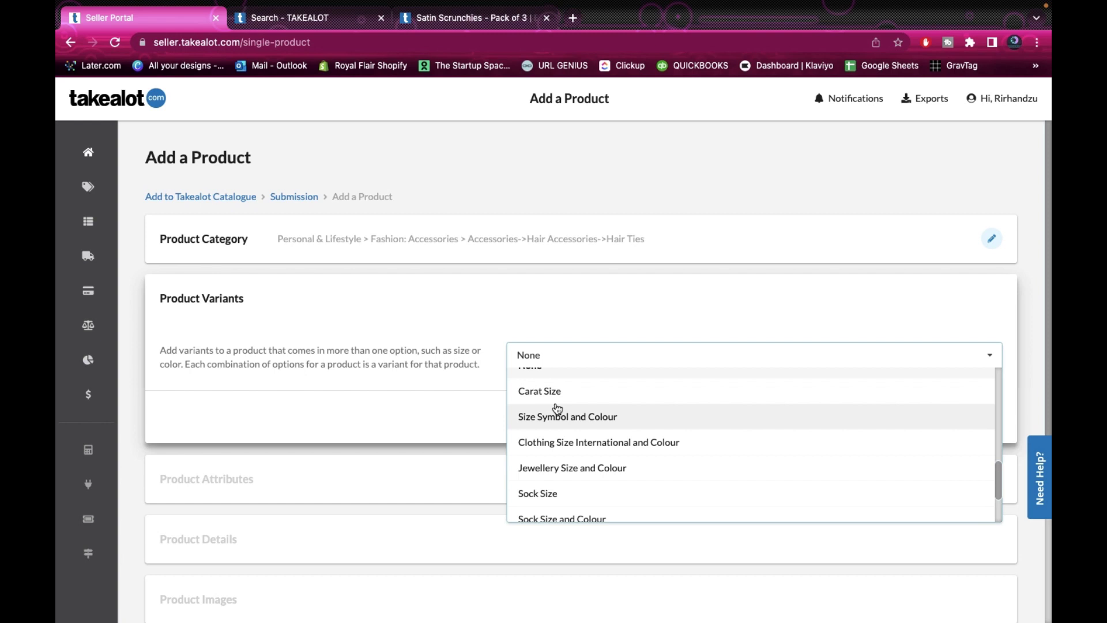
pyautogui.scroll(-1, 557, 408)
pyautogui.scroll(1, 557, 409)
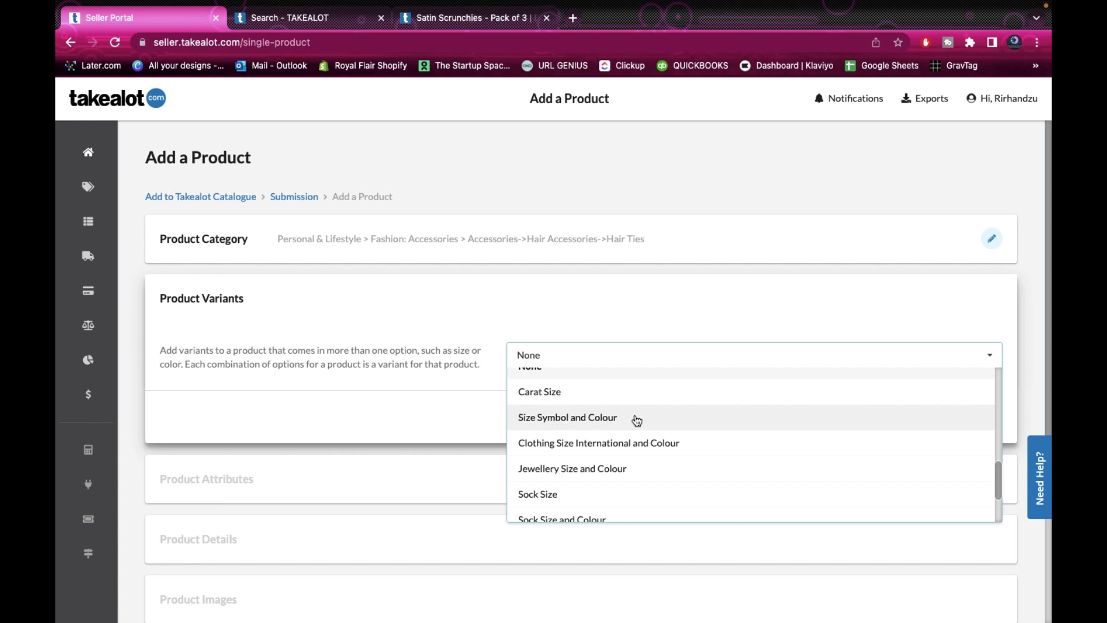
pyautogui.scroll(-1, 623, 425)
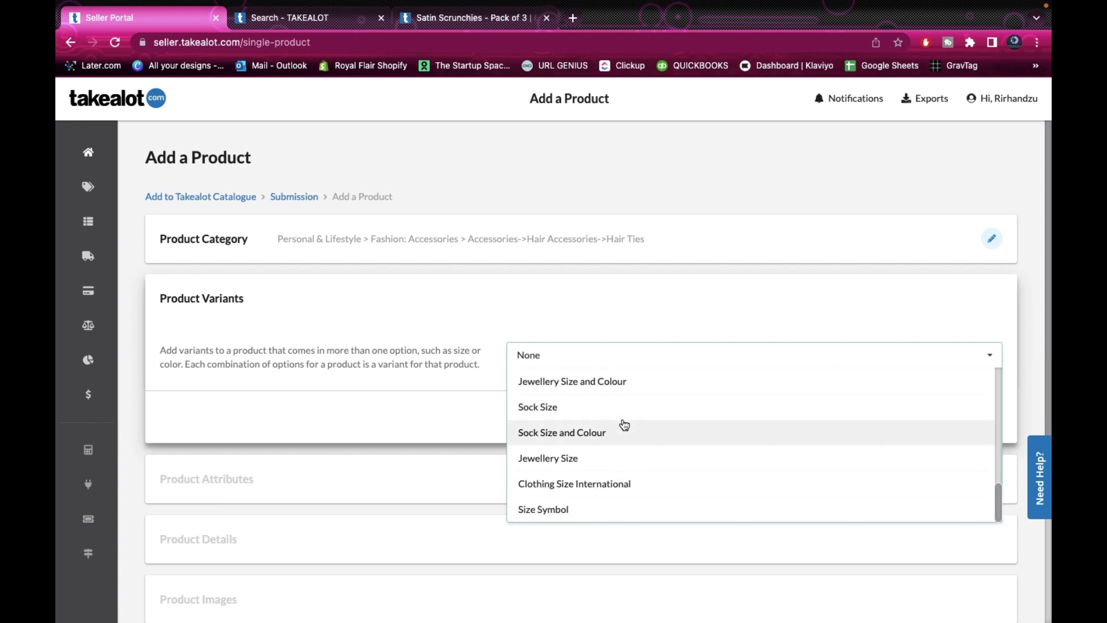
pyautogui.scroll(1, 624, 425)
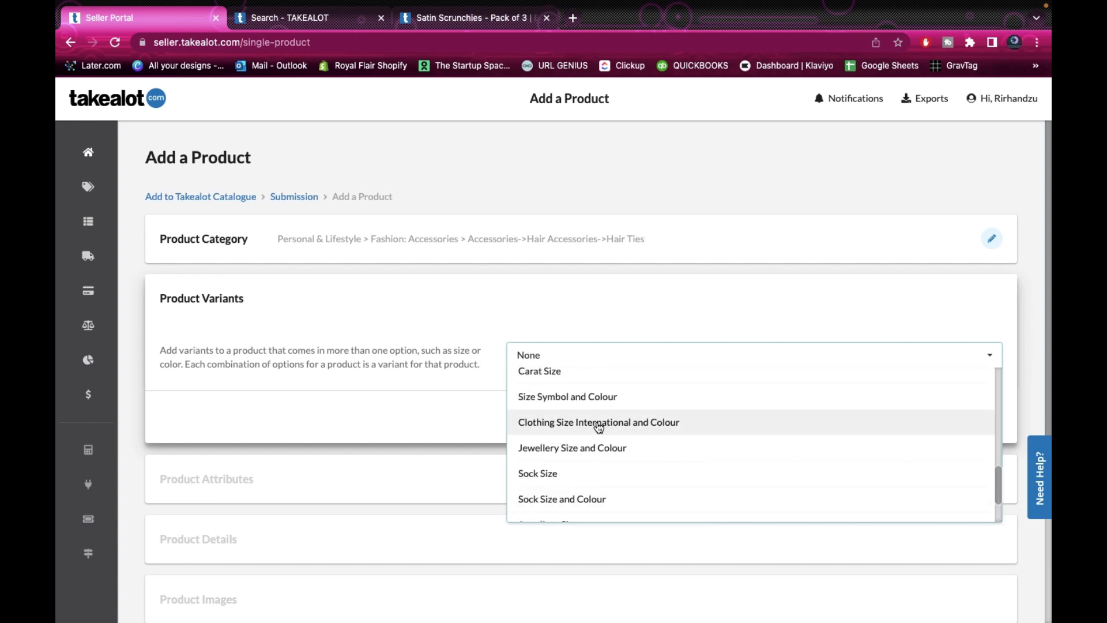
pyautogui.scroll(-3, 669, 423)
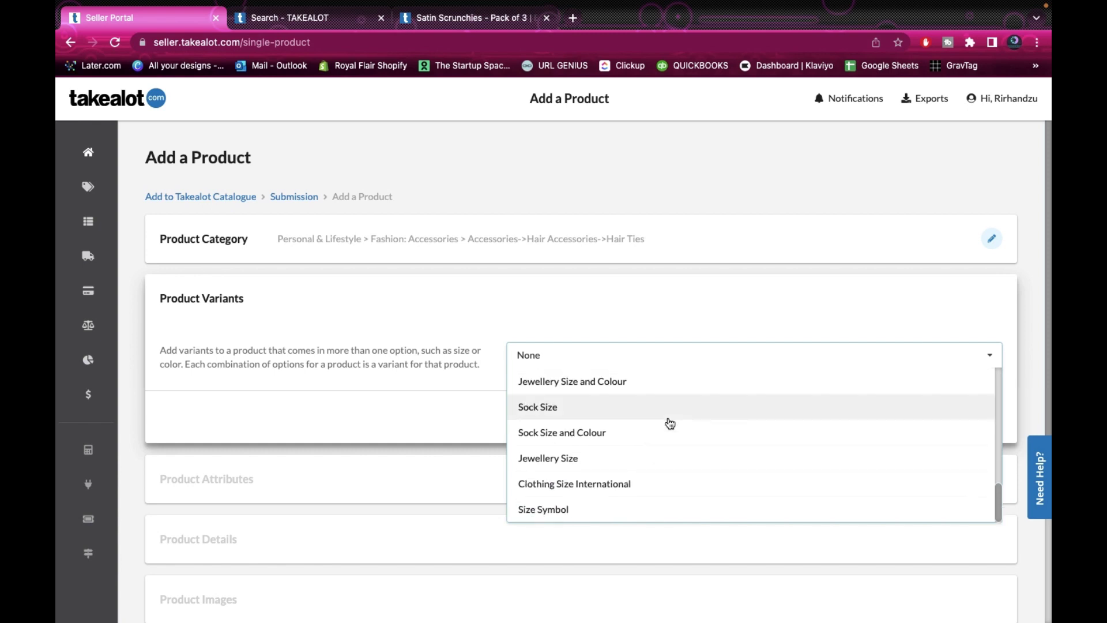
pyautogui.scroll(15, 615, 498)
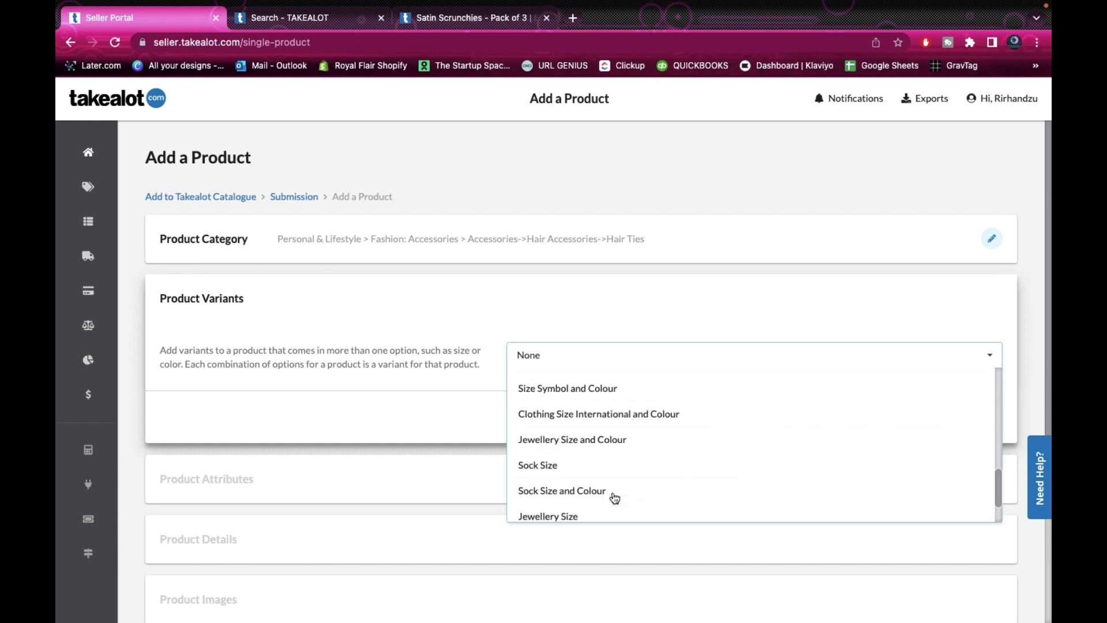
pyautogui.scroll(-6, 615, 499)
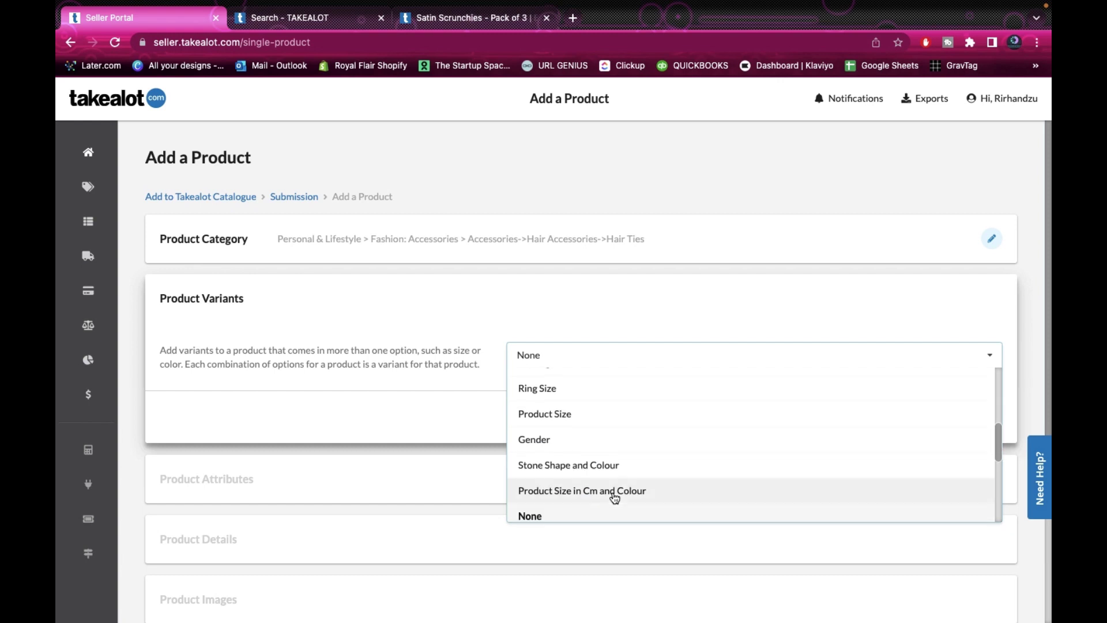
pyautogui.scroll(-1, 615, 499)
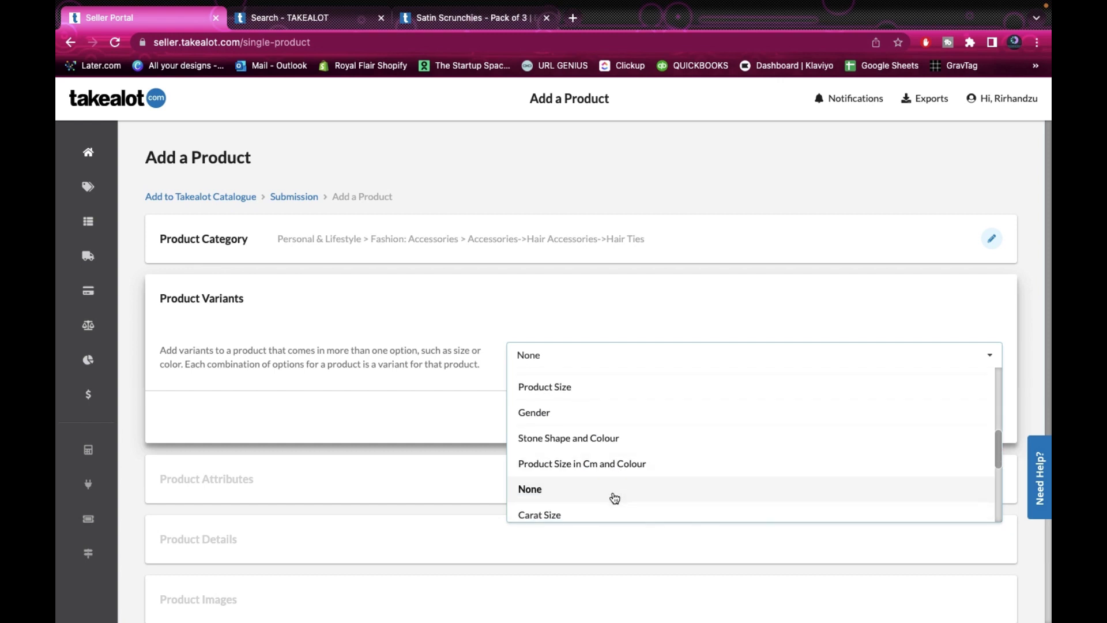
pyautogui.click(551, 490)
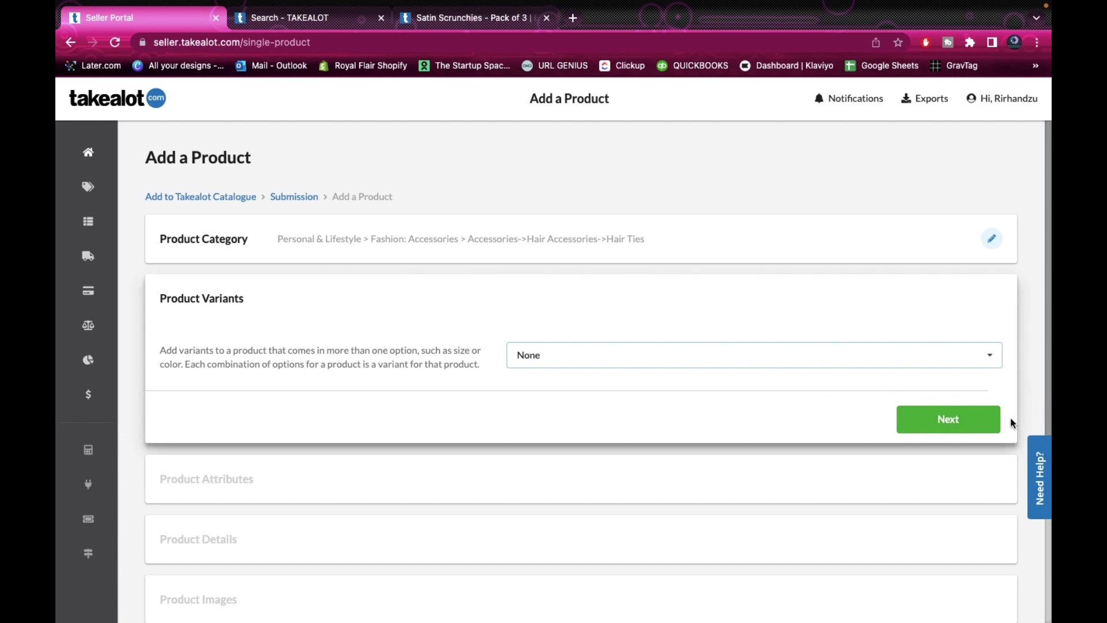
# Step: Set the product's variant type to Color
pyautogui.scroll(-1, 873, 418)
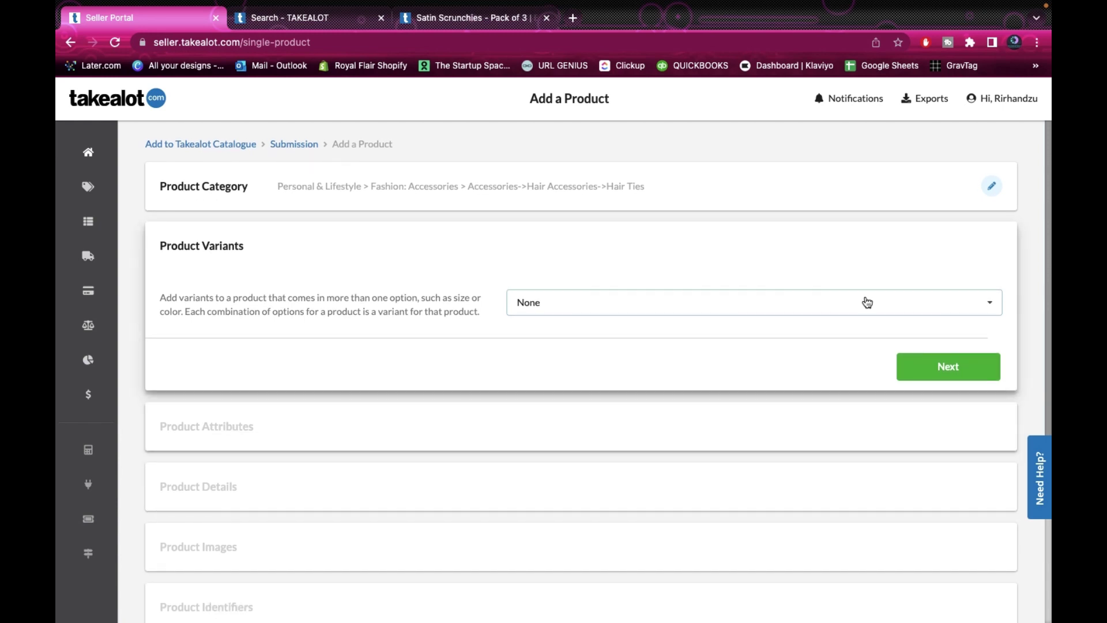
pyautogui.click(964, 305)
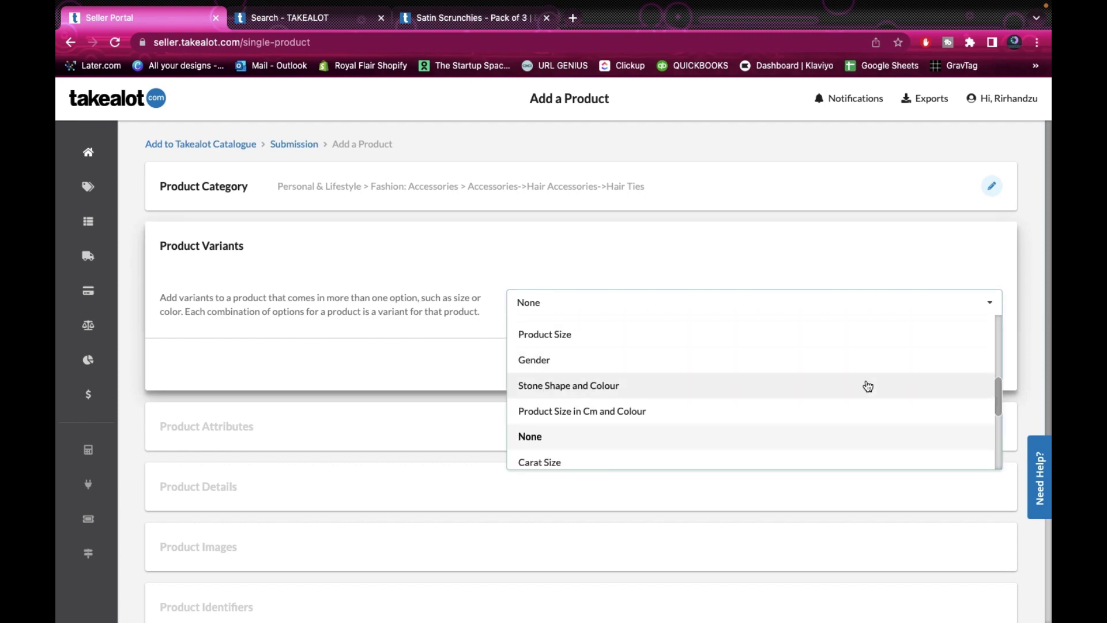
pyautogui.scroll(5, 868, 386)
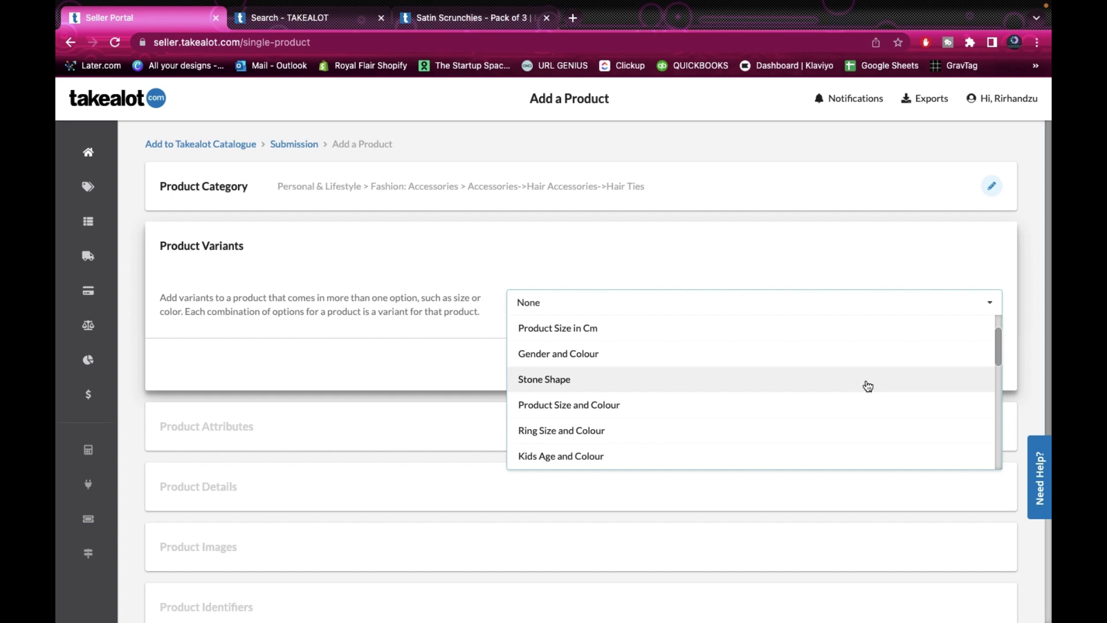
pyautogui.scroll(1, 867, 386)
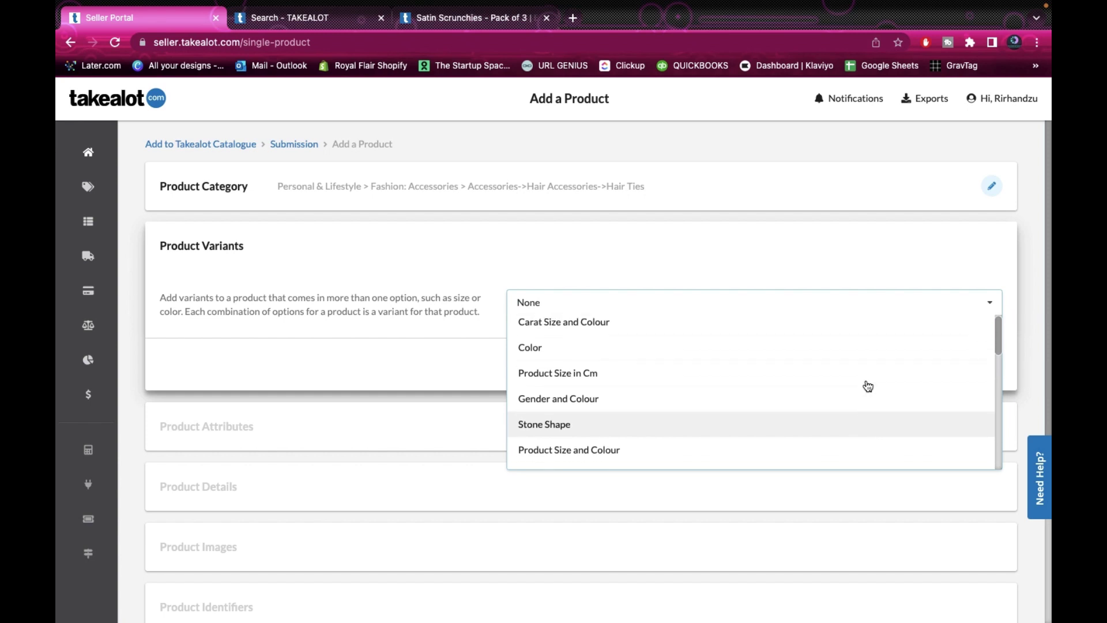
pyautogui.scroll(-2, 868, 386)
pyautogui.scroll(2, 868, 386)
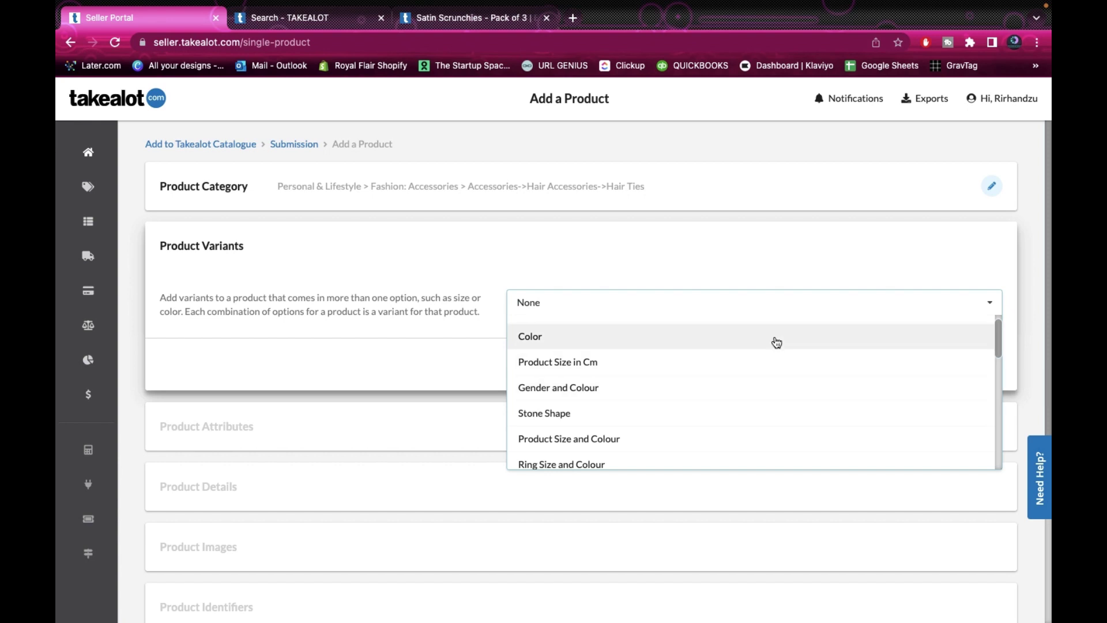
pyautogui.click(775, 340)
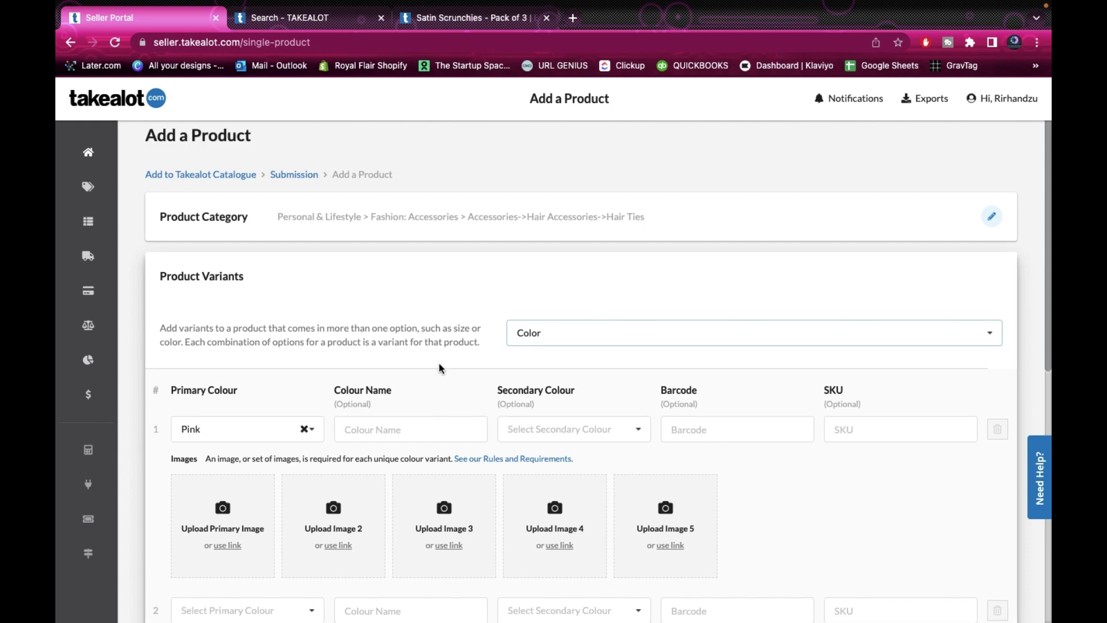
# Step: Set the first variant's primary colour to Pink and its colour name to Cerise pink
pyautogui.click(314, 430)
pyautogui.click(263, 497)
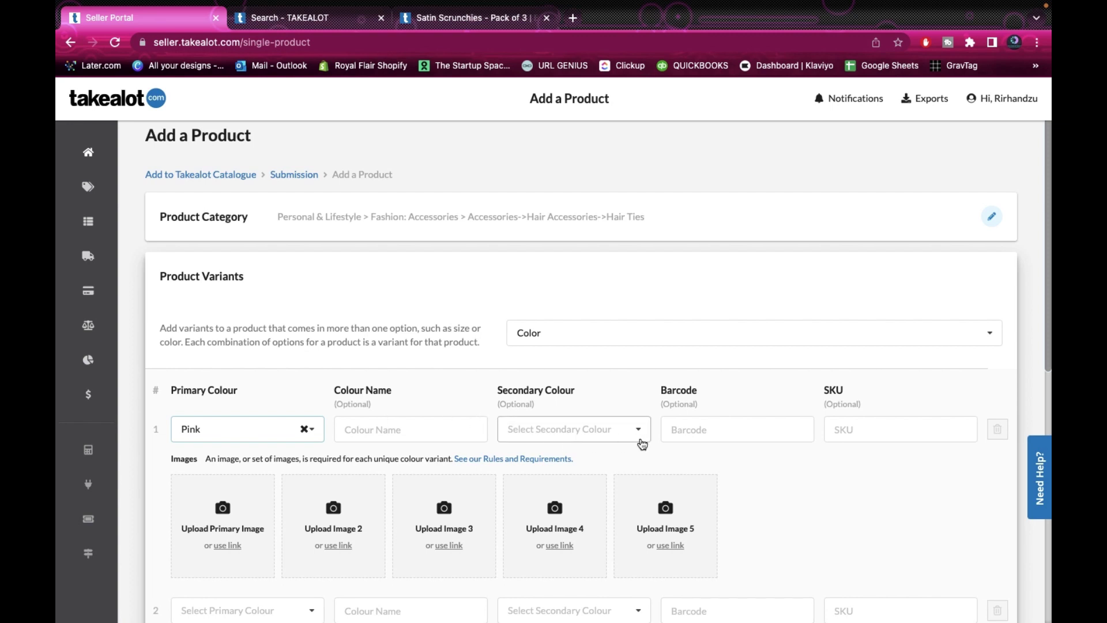
pyautogui.click(403, 425)
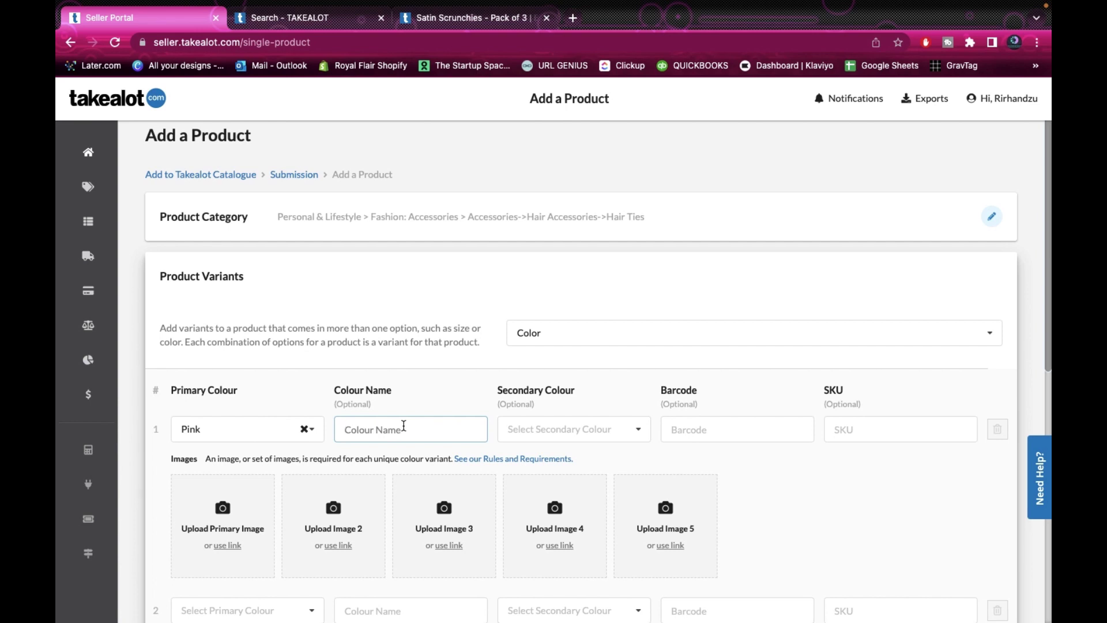
pyautogui.write('Cerise pink')
# Step: Set the second variant's primary colour to Blue and its colour name to Turquoise Blue
pyautogui.scroll(-3, 843, 506)
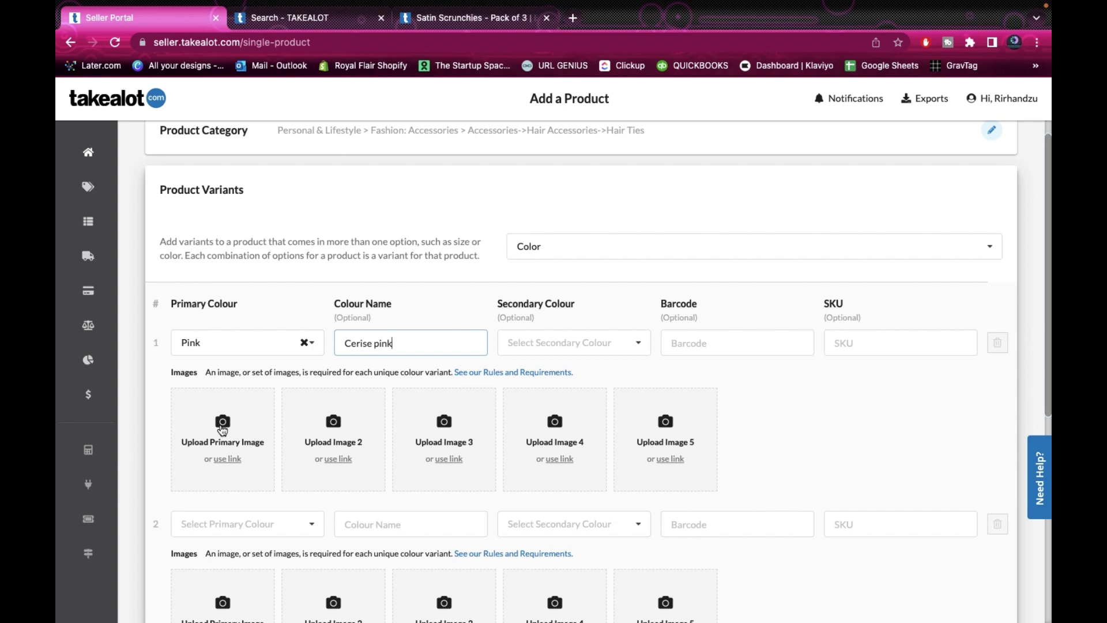
pyautogui.scroll(-3, 223, 430)
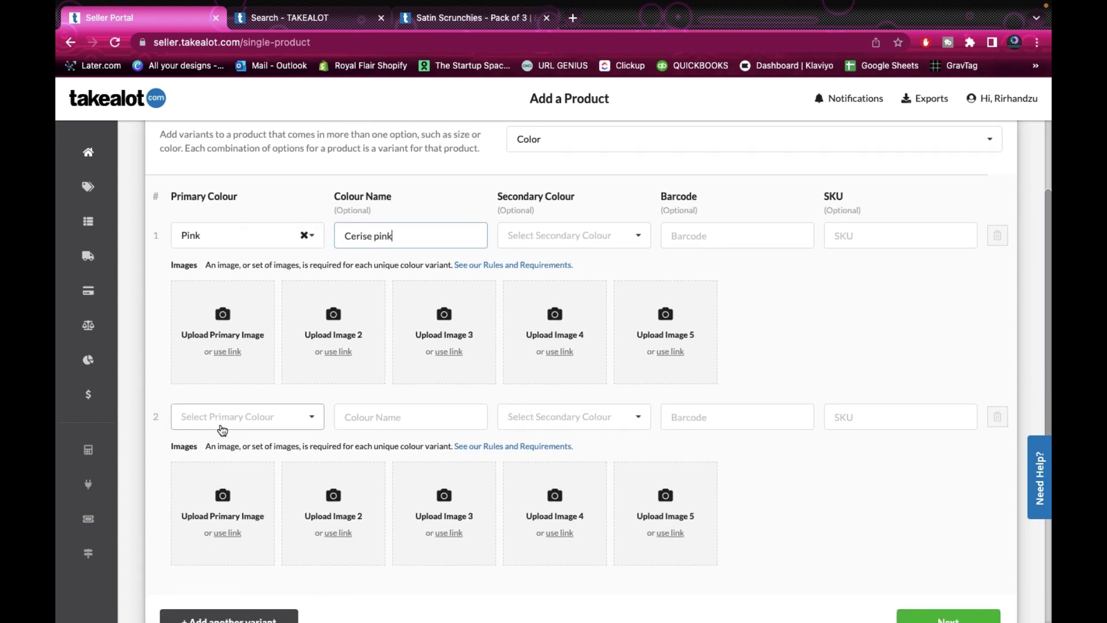
pyautogui.click(223, 430)
pyautogui.click(223, 470)
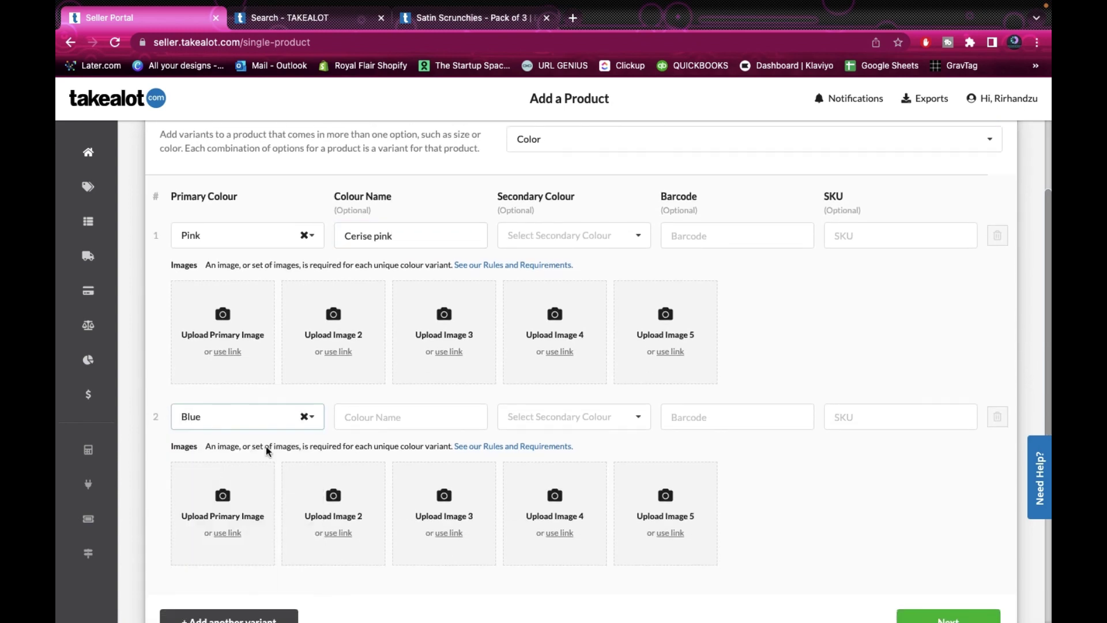
pyautogui.click(422, 419)
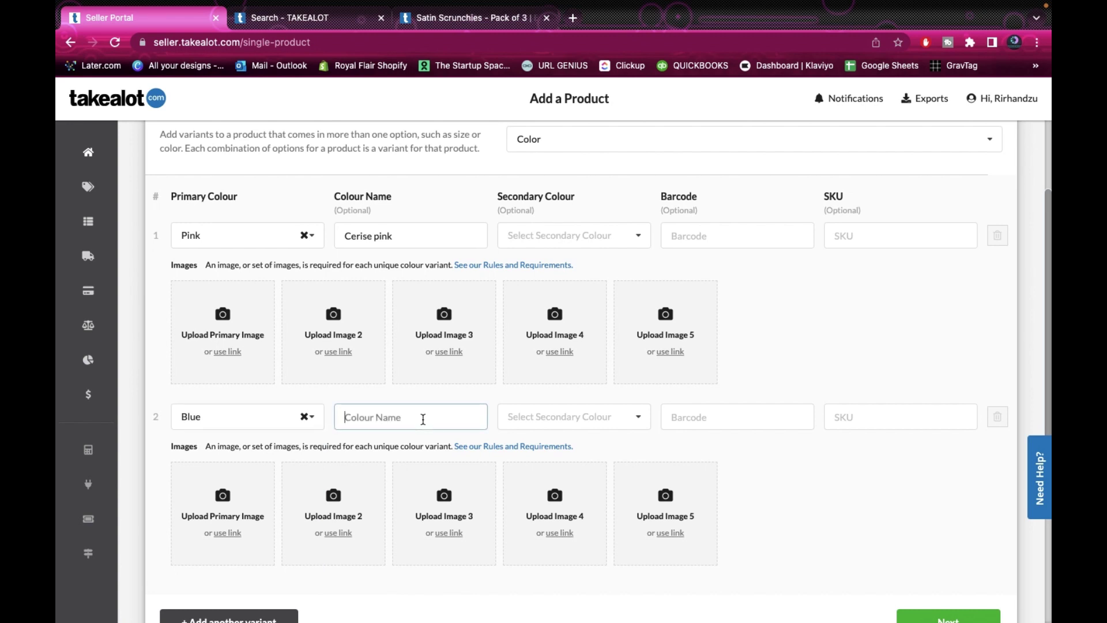
pyautogui.write('Turquoise Blue')
pyautogui.scroll(-1, 693, 464)
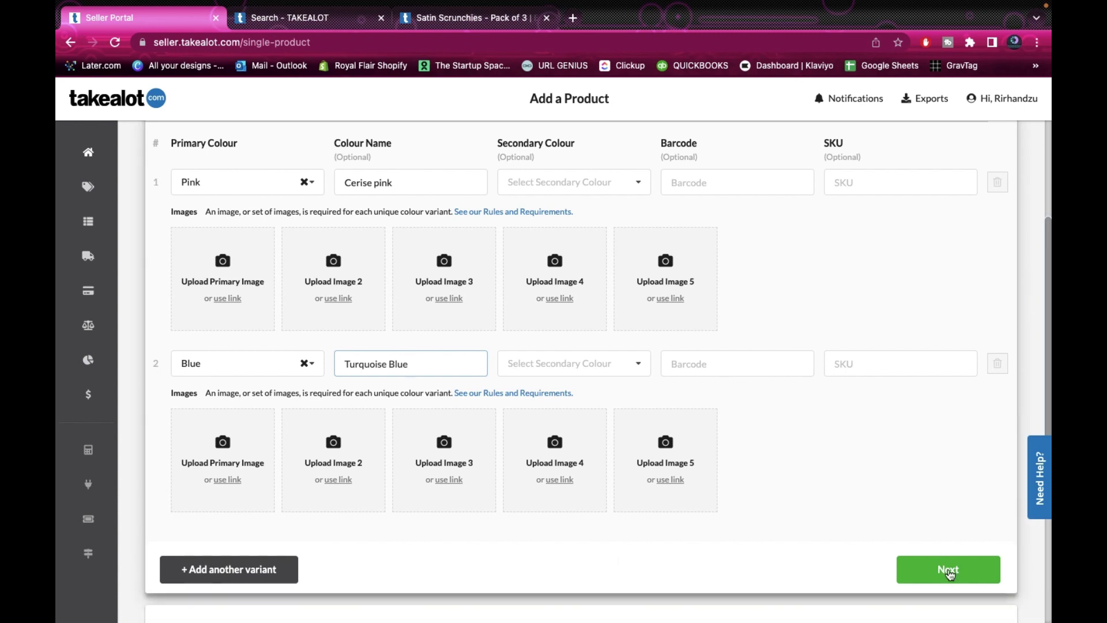
# Step: Set the product's variant type to None and continue to the product attributes
pyautogui.scroll(5, 897, 386)
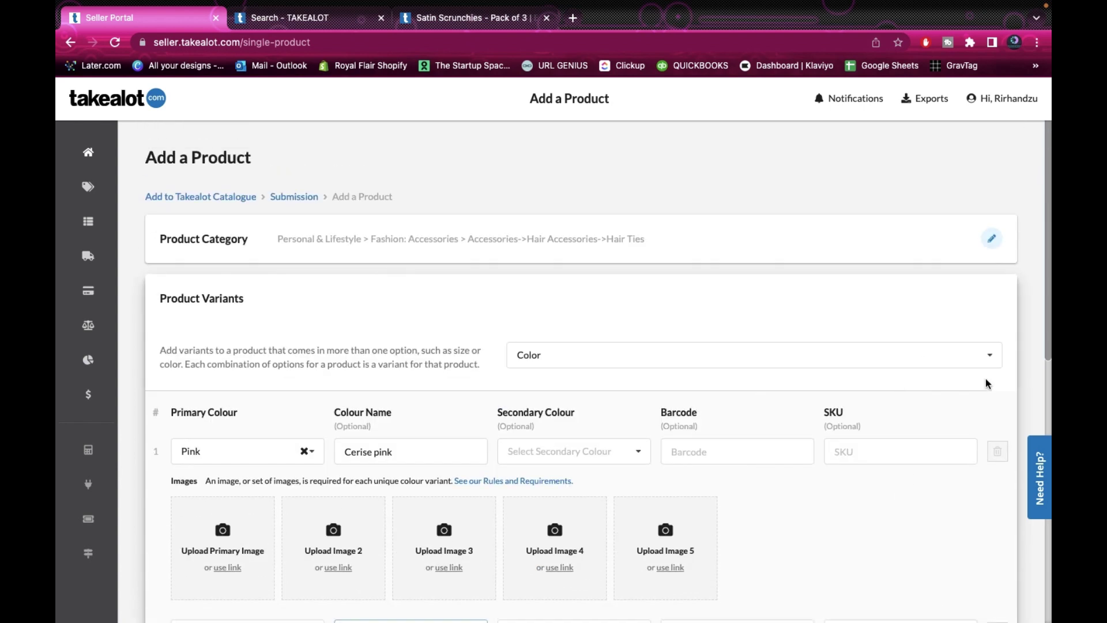
pyautogui.click(979, 357)
pyautogui.scroll(-3, 737, 484)
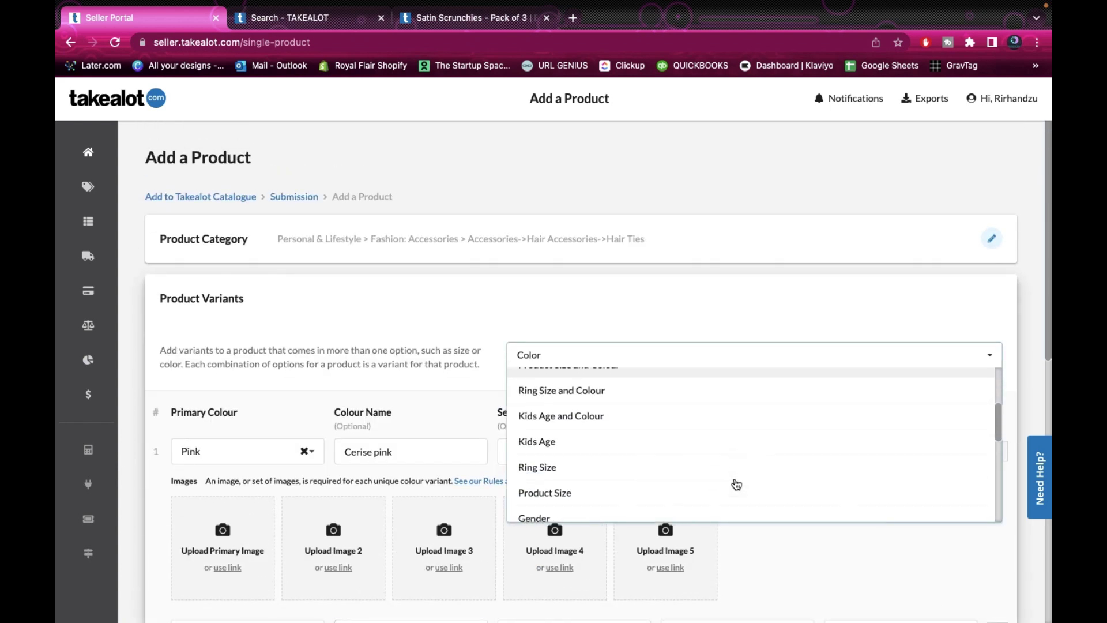
pyautogui.scroll(-5, 736, 485)
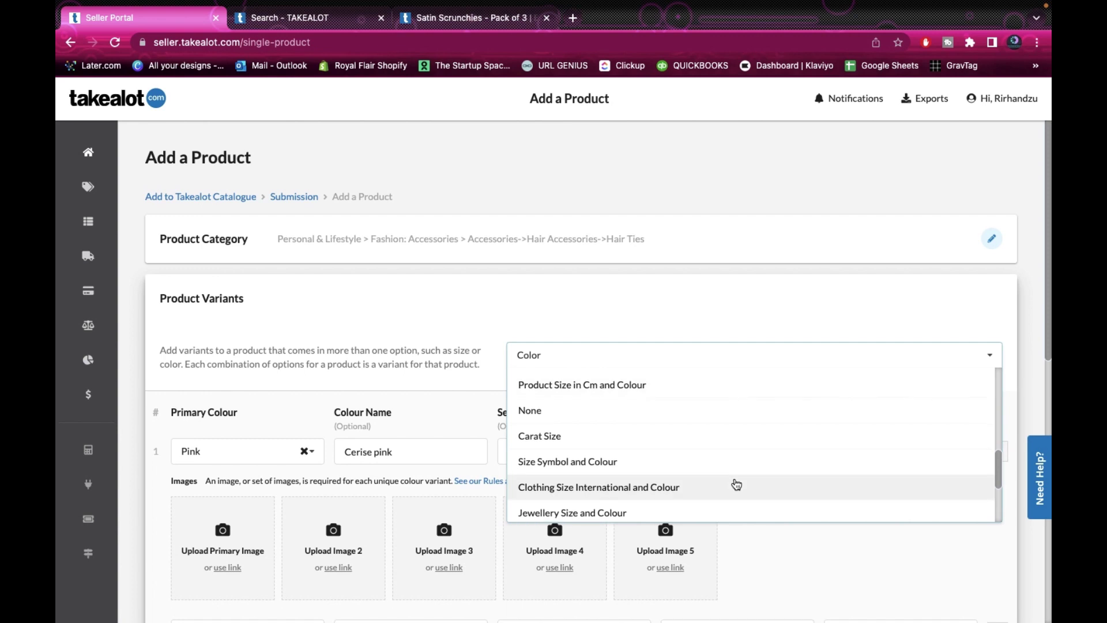
pyautogui.scroll(2, 736, 483)
pyautogui.click(630, 409)
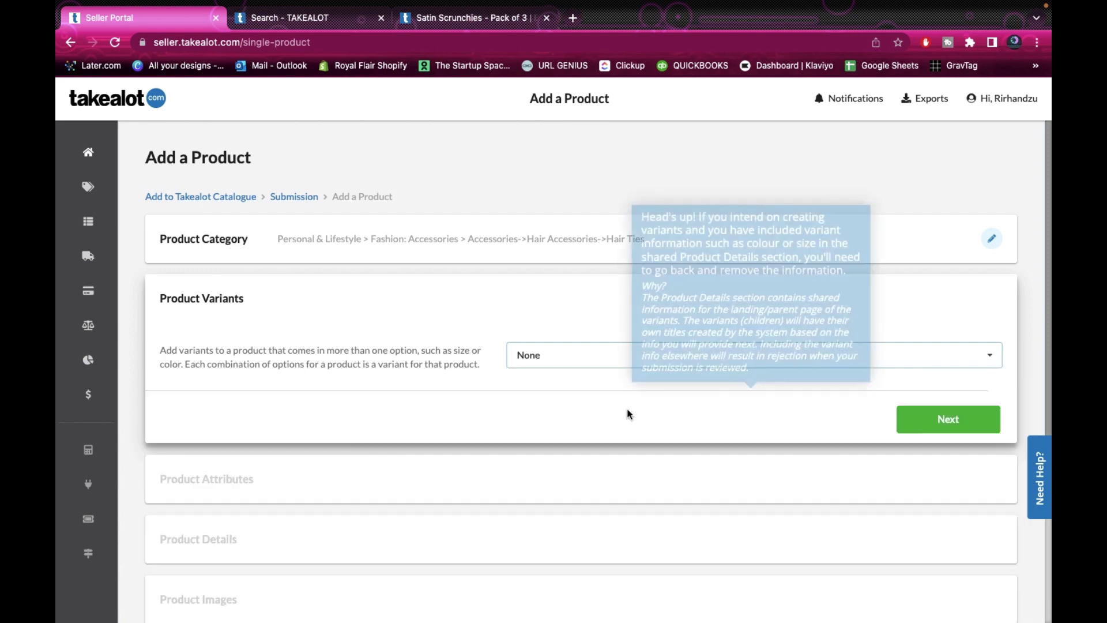
pyautogui.click(948, 419)
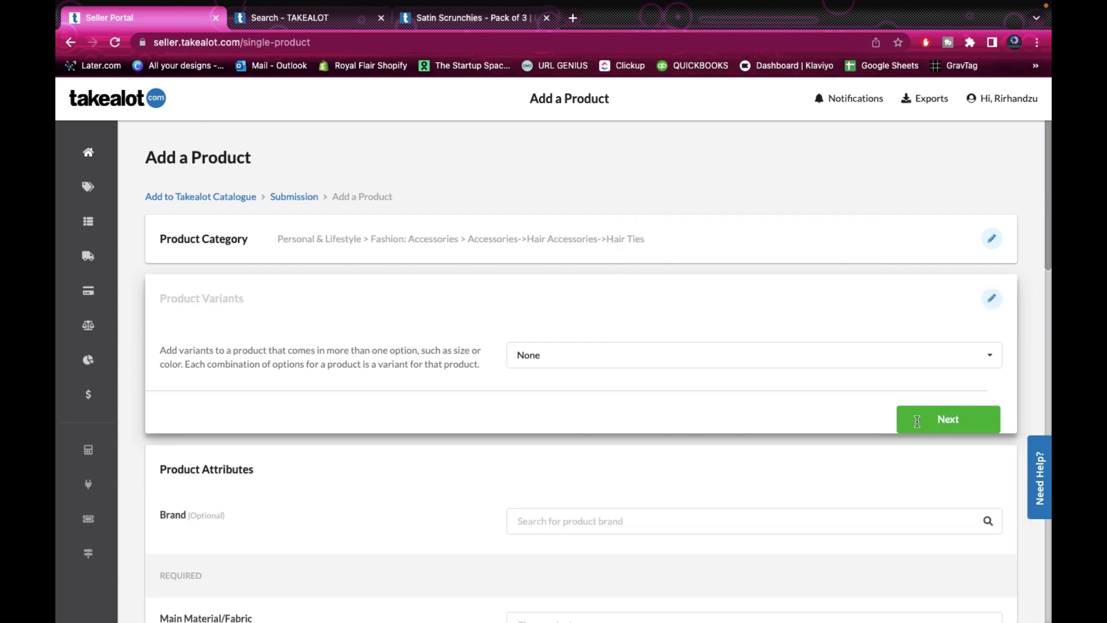
# Step: Try requesting Royal Flair Clothing as a new brand for the product and clear the brand field
pyautogui.scroll(-1, 615, 381)
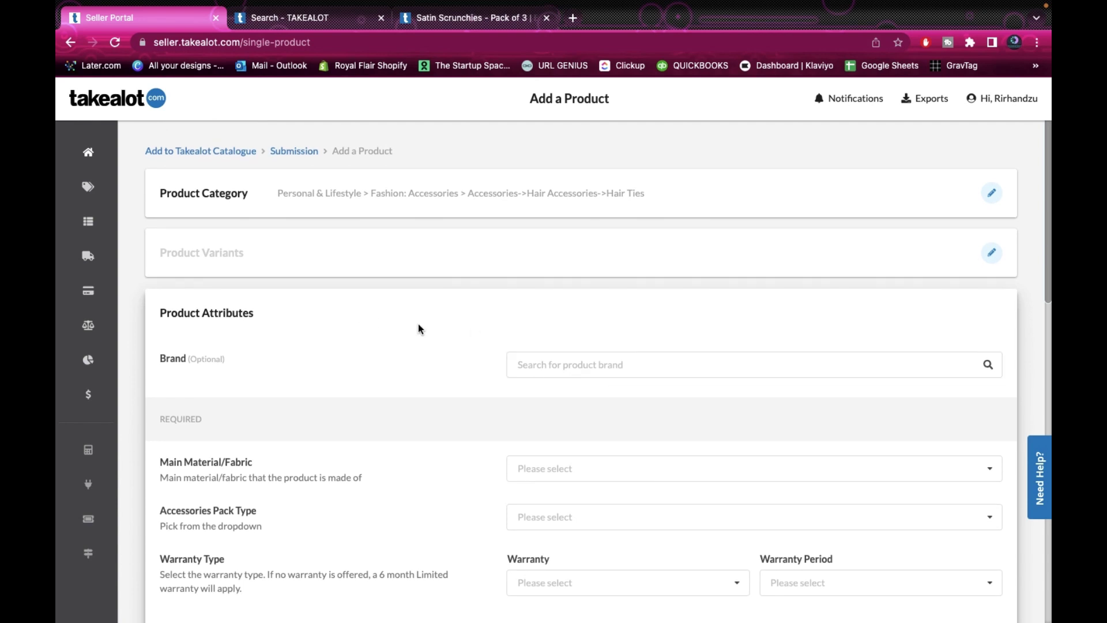
pyautogui.click(621, 371)
pyautogui.write('Royal')
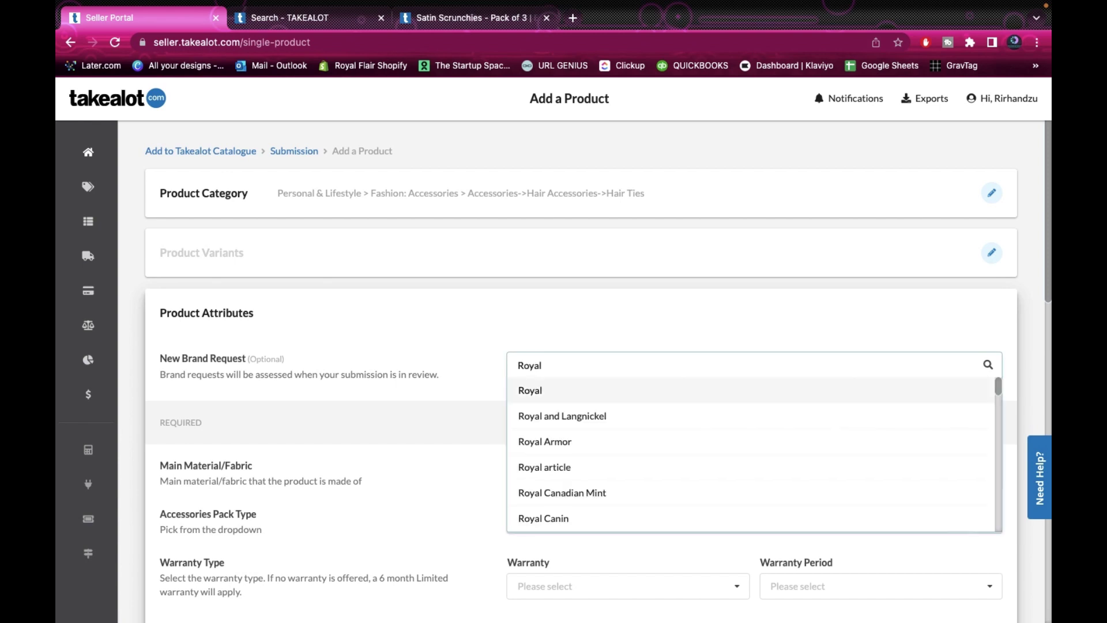
pyautogui.write(' F')
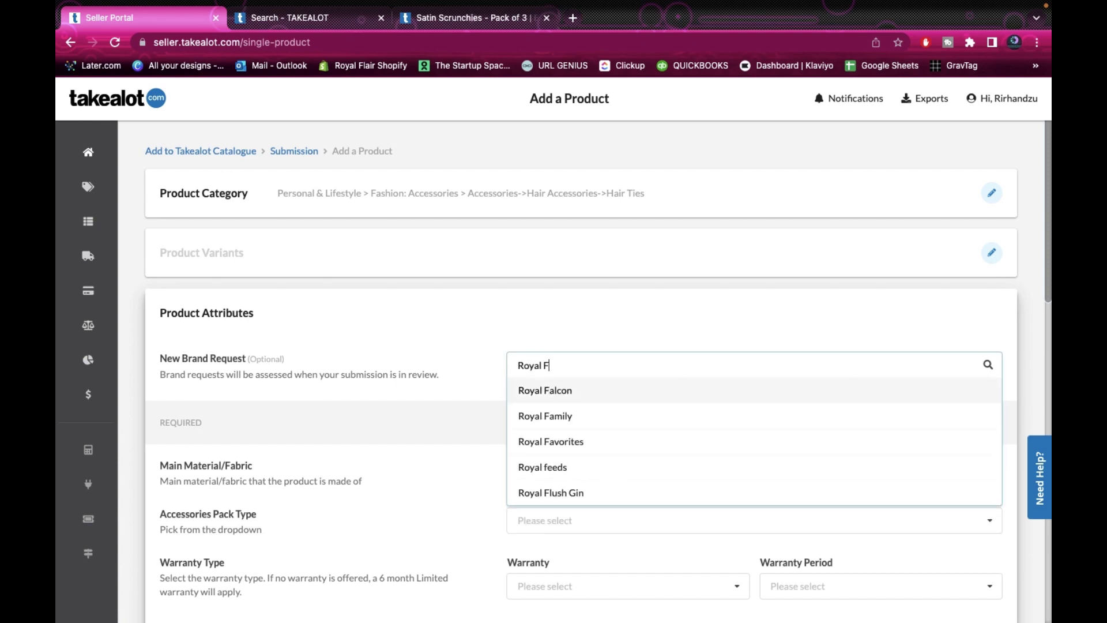
pyautogui.write('lair')
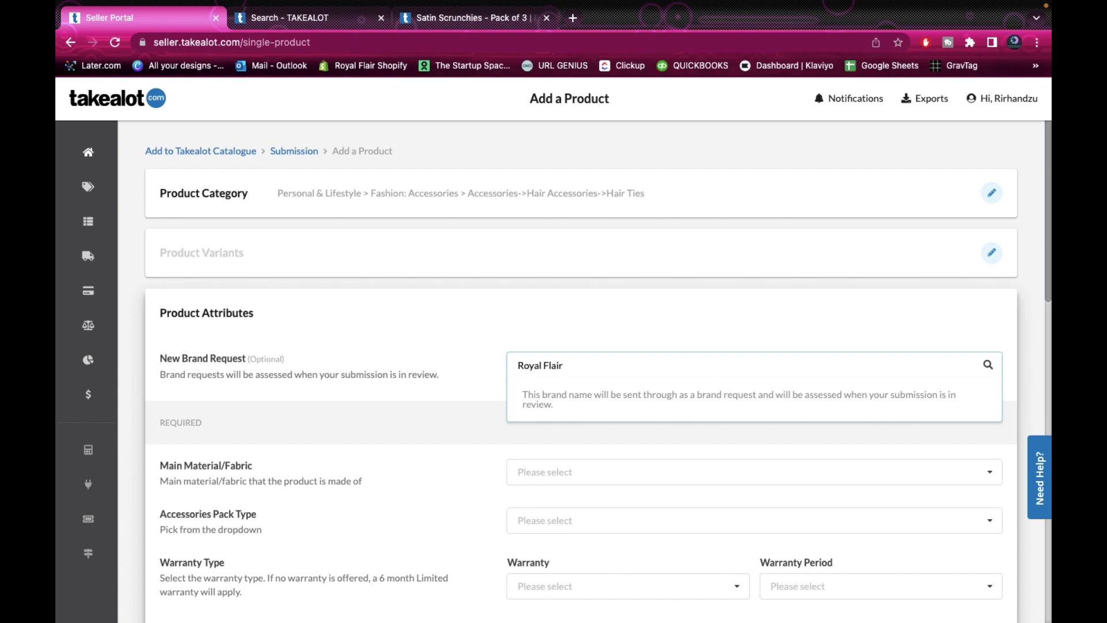
pyautogui.write(' Clothing')
pyautogui.moveTo(613, 364); pyautogui.dragTo(493, 364)
pyautogui.press('BackSpace')
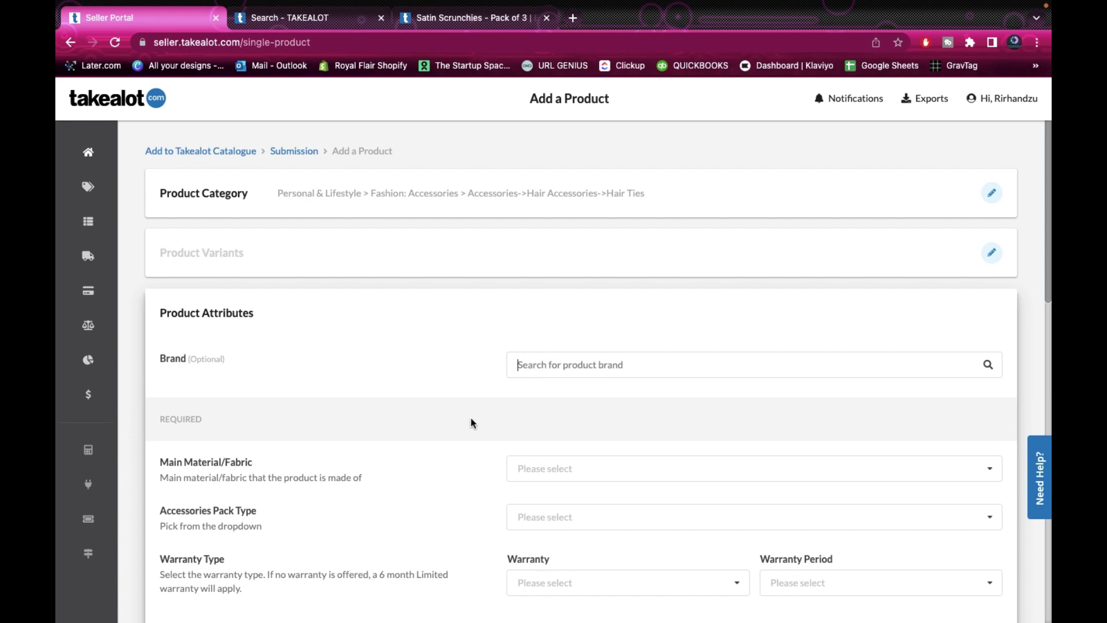
# Step: Search the product brands for "Sissy B" and clear the brand field
pyautogui.scroll(-2, 472, 423)
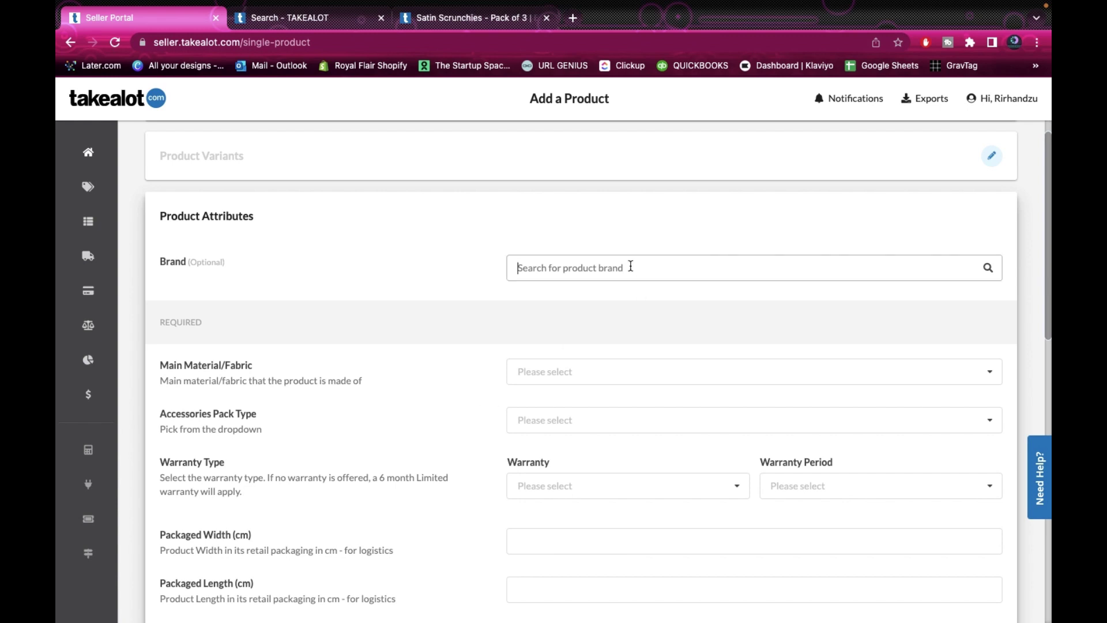
pyautogui.write('S')
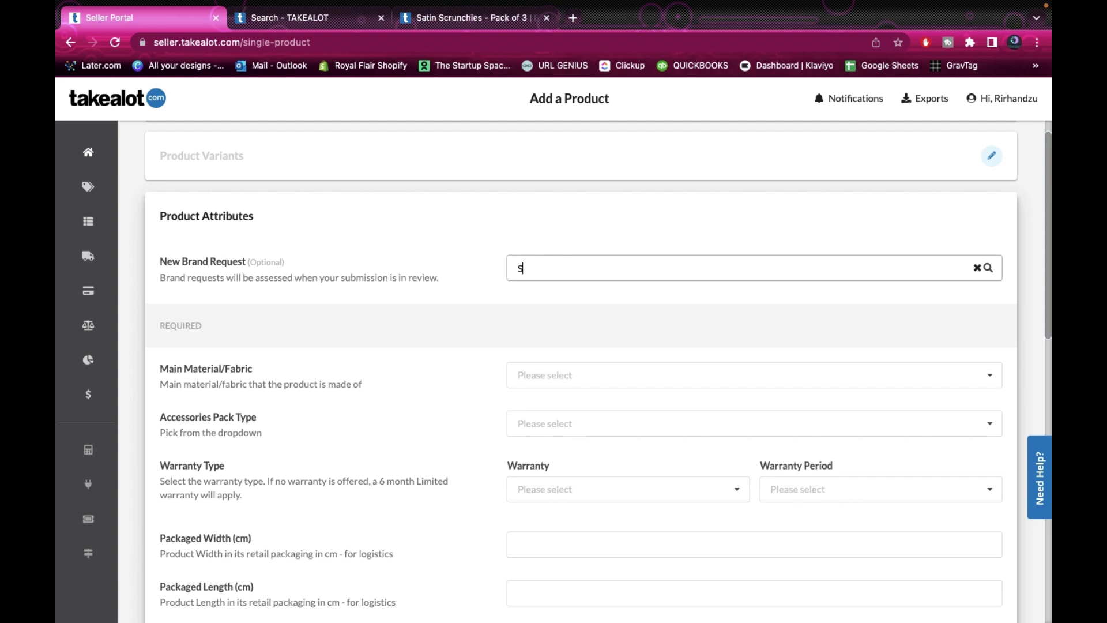
pyautogui.write('issy B')
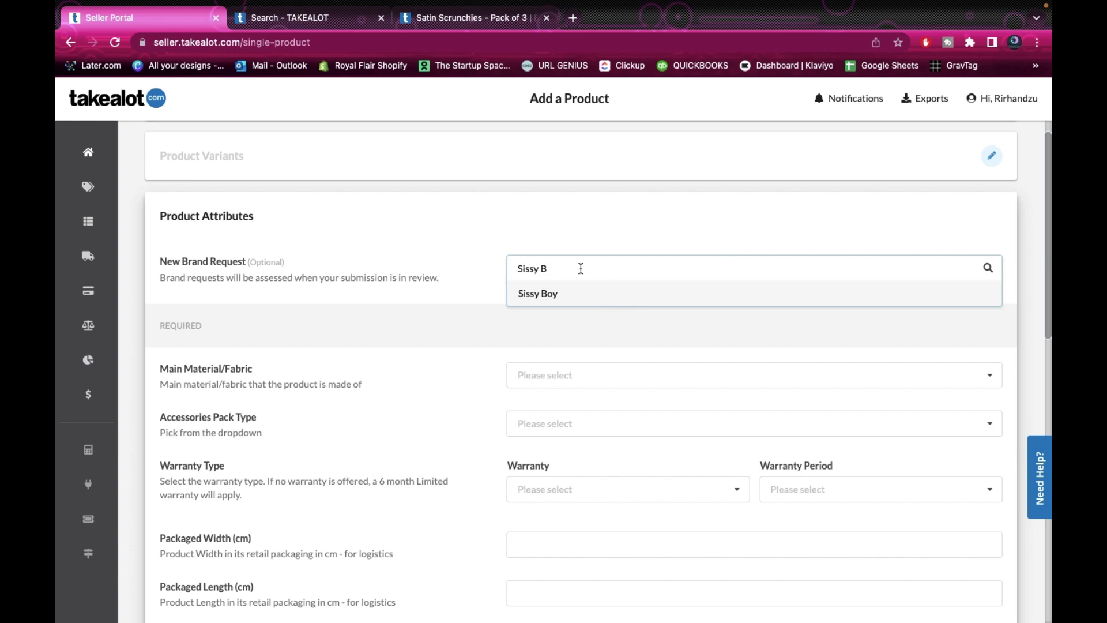
pyautogui.tripleClick(522, 272)
pyautogui.press('BackSpace')
pyautogui.click(507, 310)
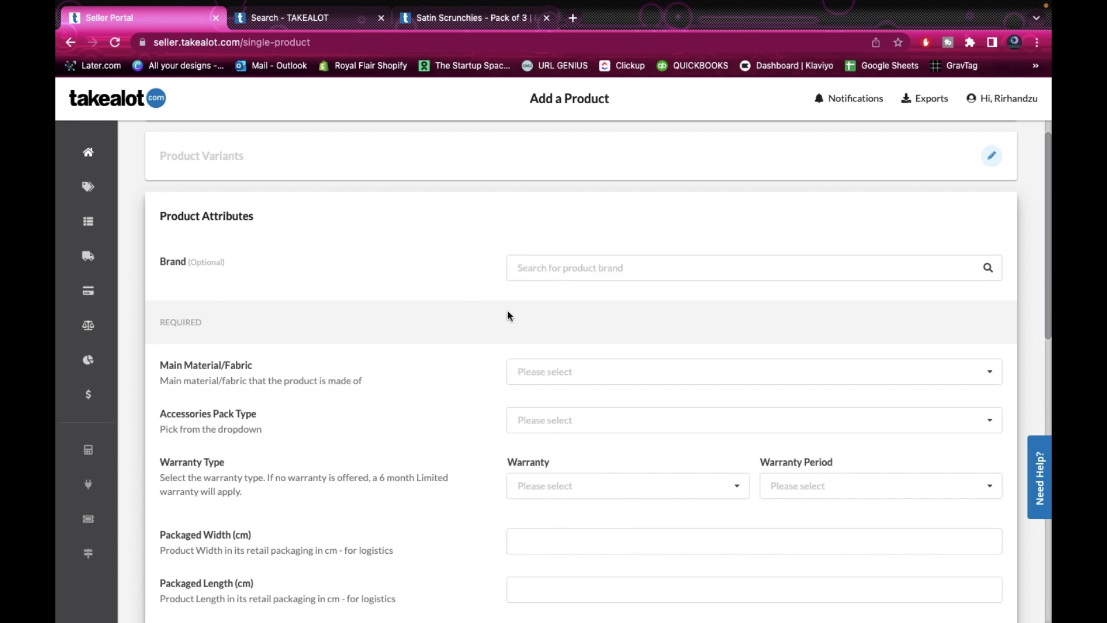
# Step: Set the product's main material/fabric to Satin
pyautogui.scroll(-2, 507, 314)
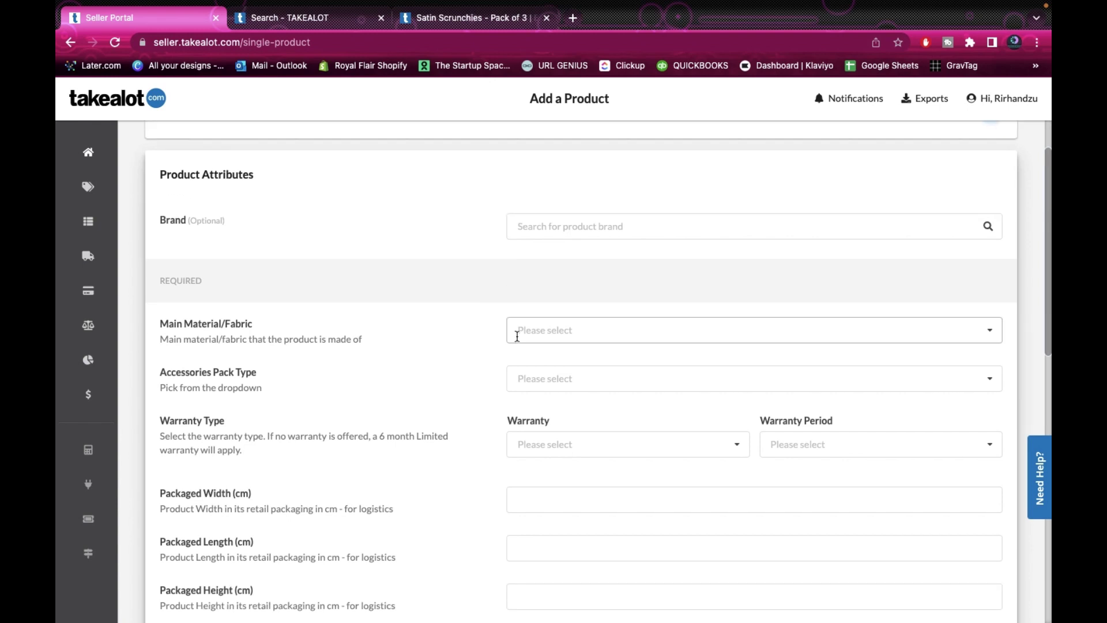
pyautogui.moveTo(577, 231)
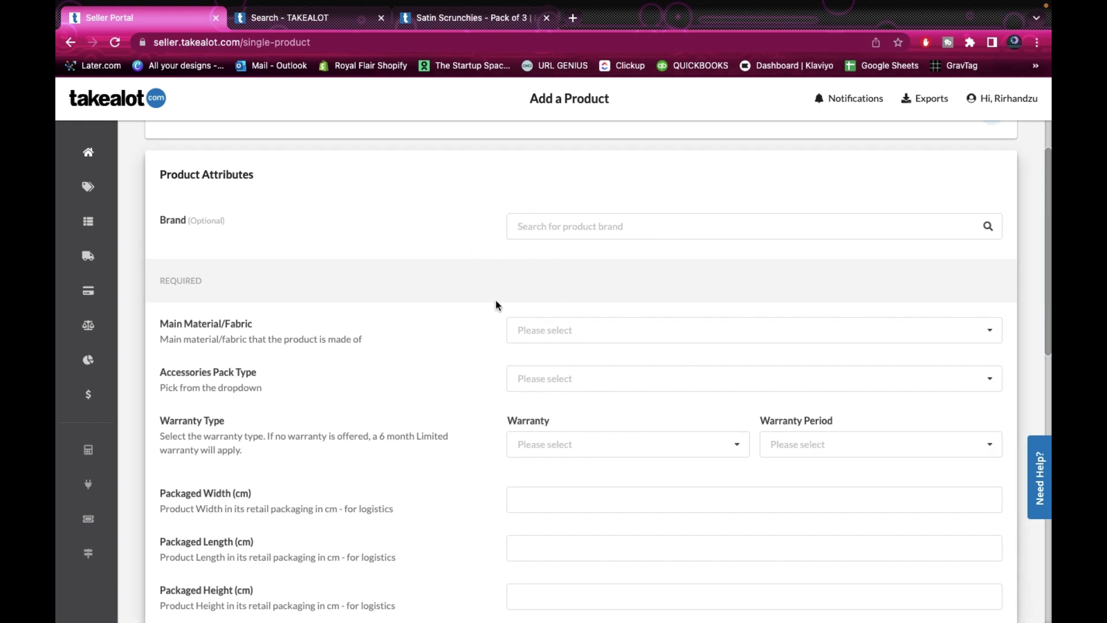
pyautogui.scroll(-1, 500, 342)
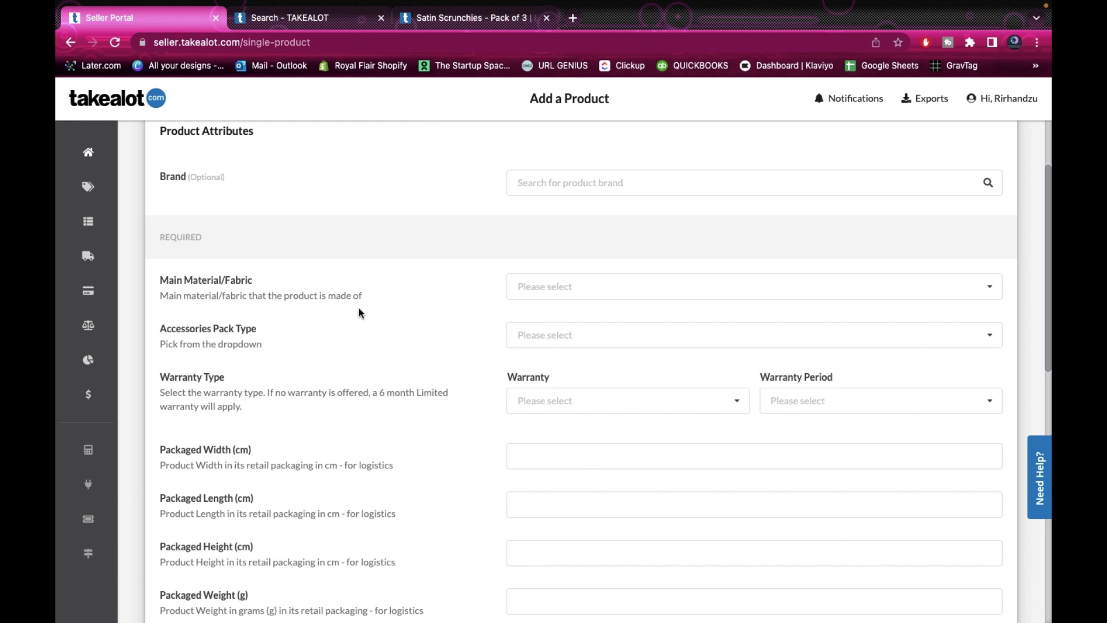
pyautogui.click(584, 288)
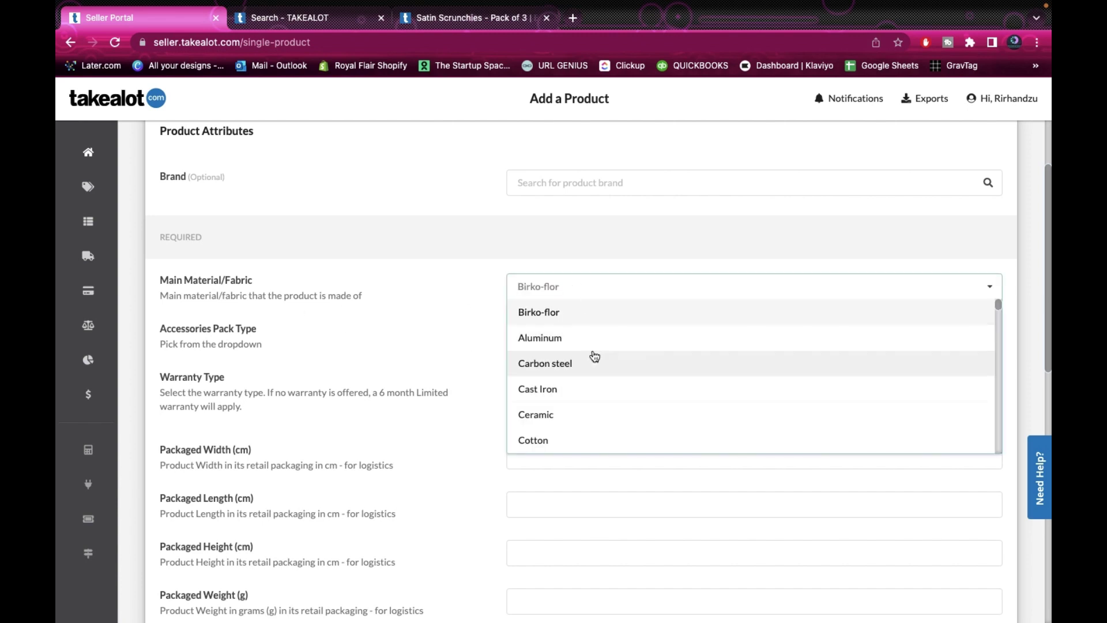
pyautogui.scroll(-4, 593, 356)
pyautogui.scroll(-4, 594, 356)
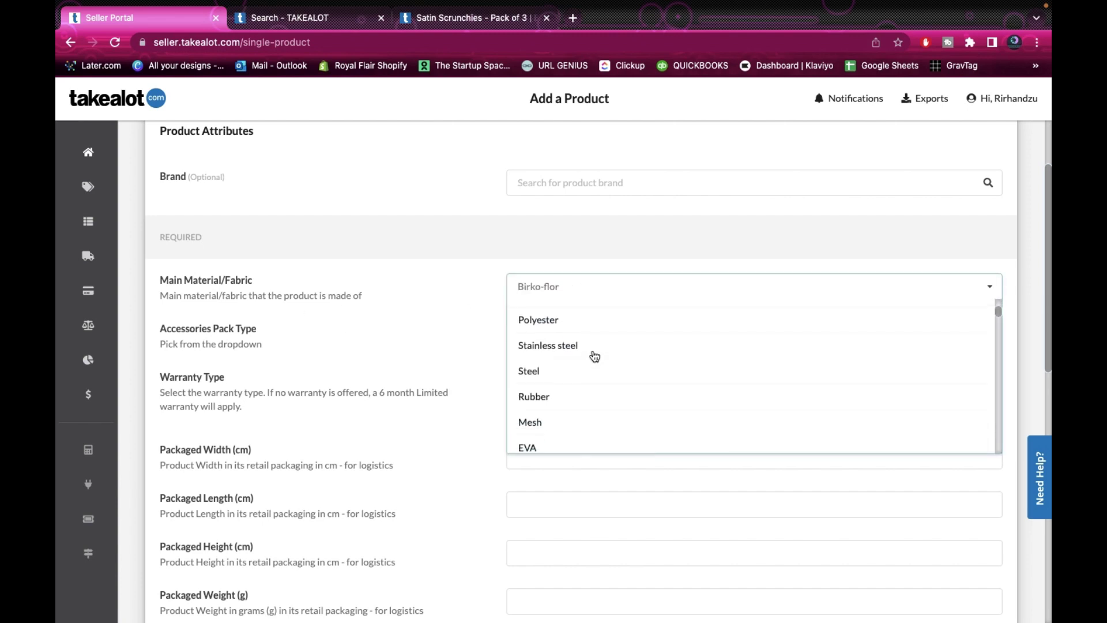
pyautogui.scroll(10, 595, 356)
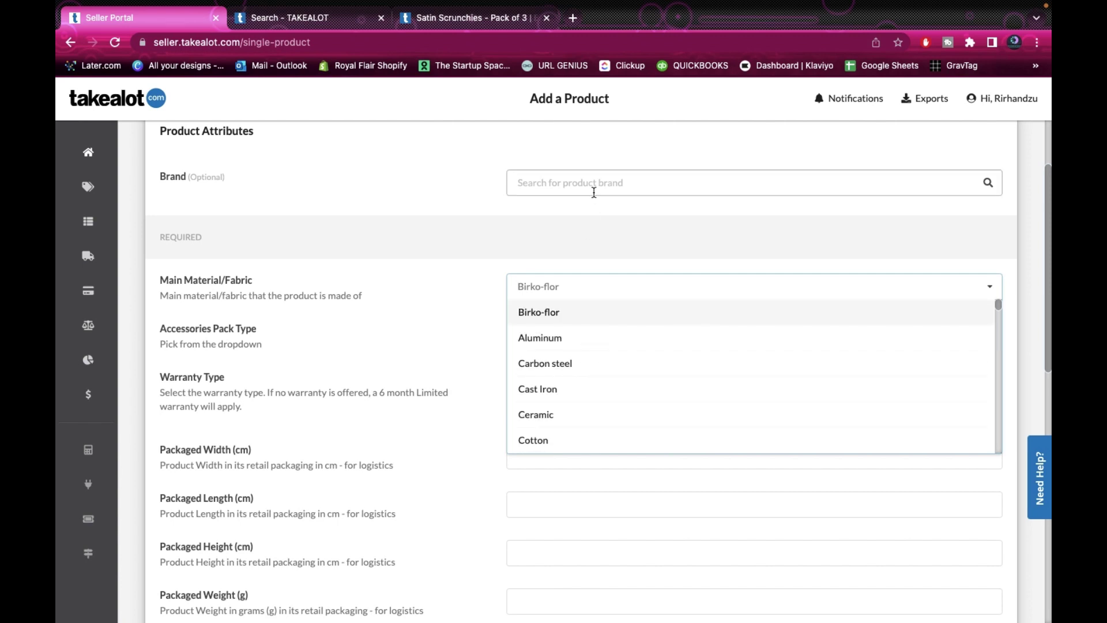
pyautogui.write('Satin')
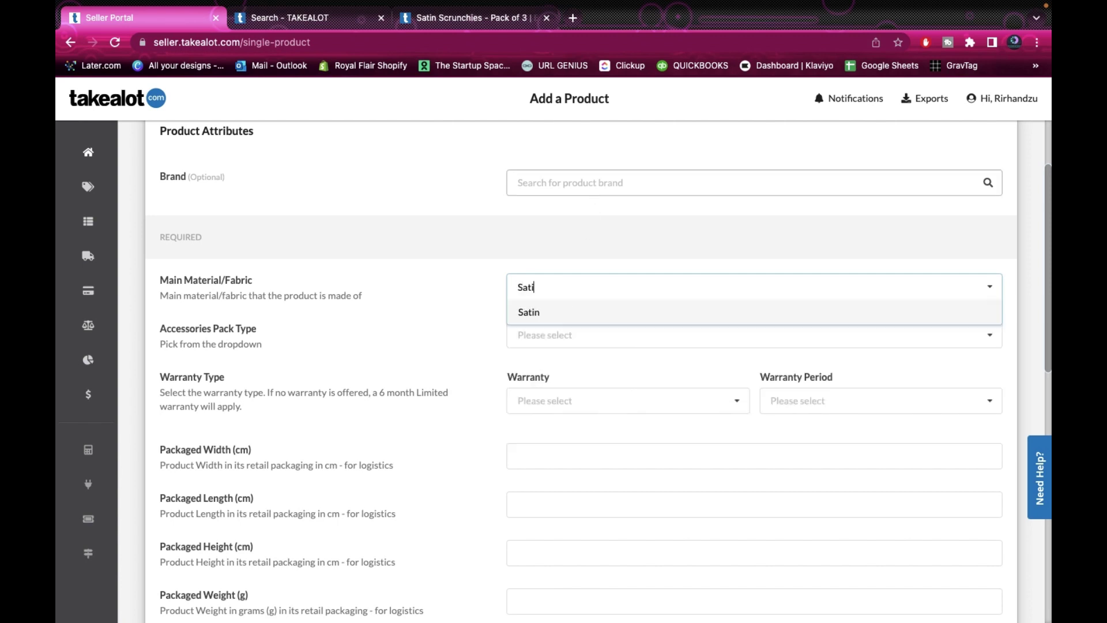
pyautogui.click(581, 324)
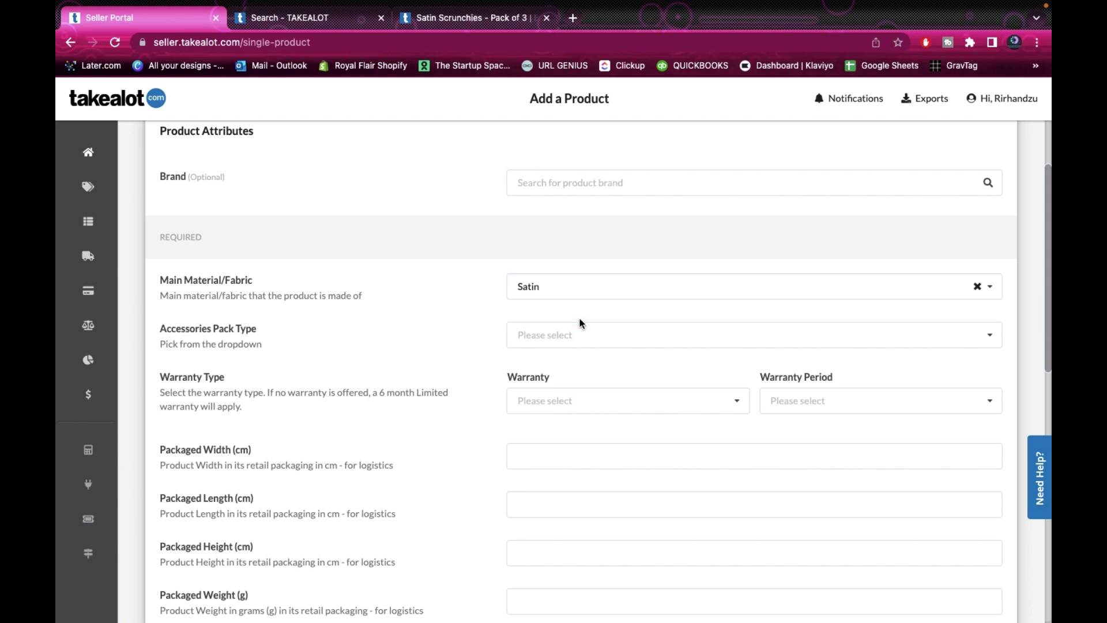
# Step: Set the accessories pack type to 3 Pack
pyautogui.scroll(-1, 518, 353)
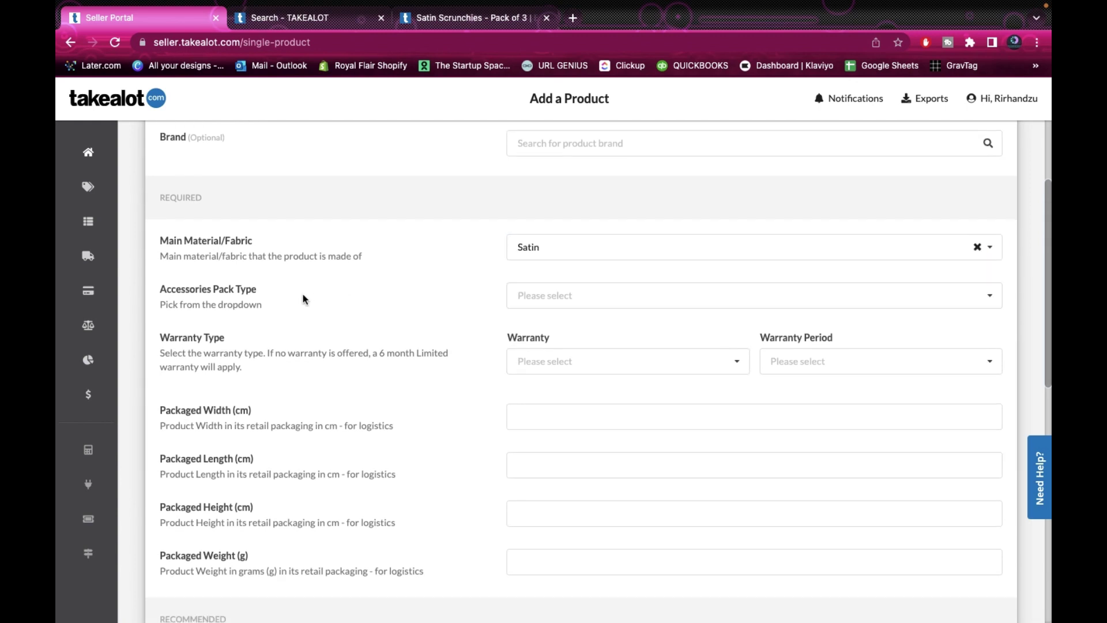
pyautogui.click(637, 303)
pyautogui.scroll(-2, 594, 459)
pyautogui.click(594, 459)
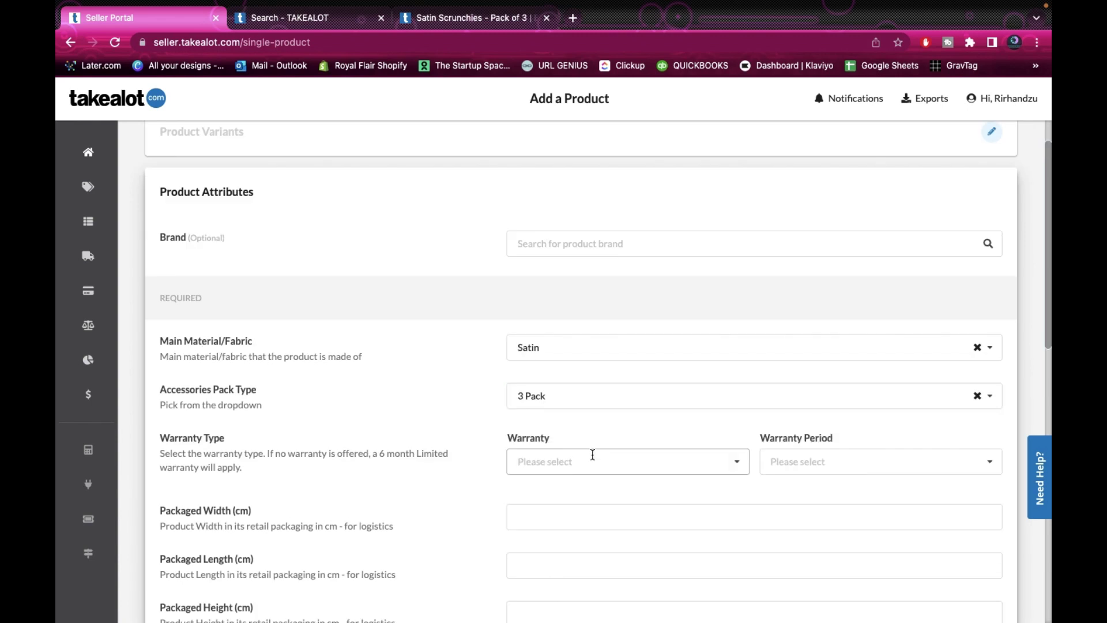
# Step: Set the warranty type to Limited with a warranty period of 6
pyautogui.scroll(-1, 433, 437)
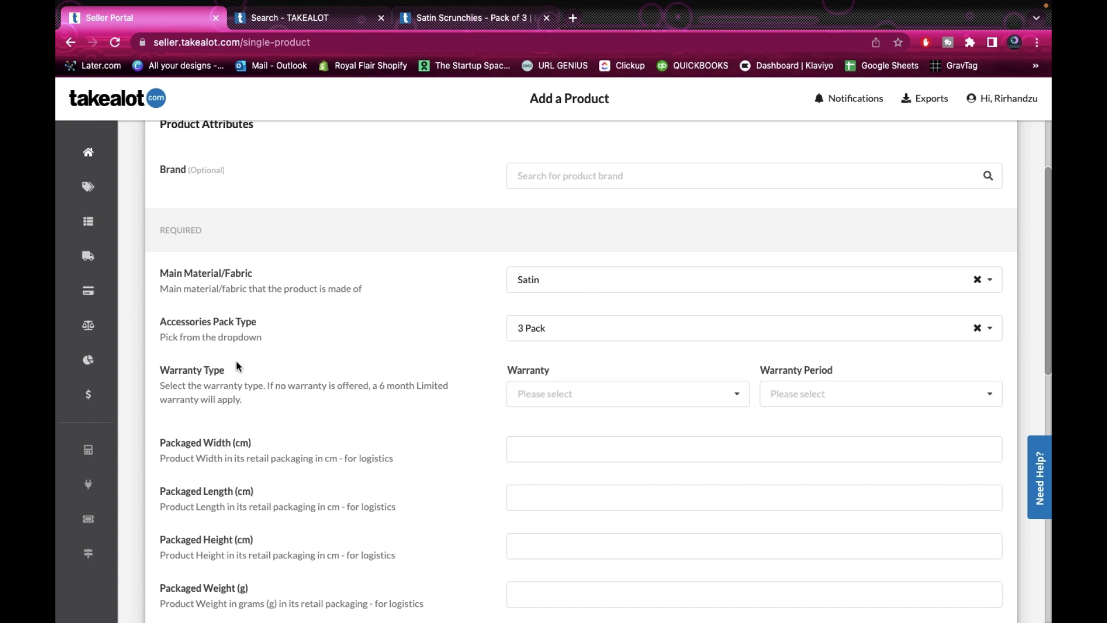
pyautogui.click(562, 393)
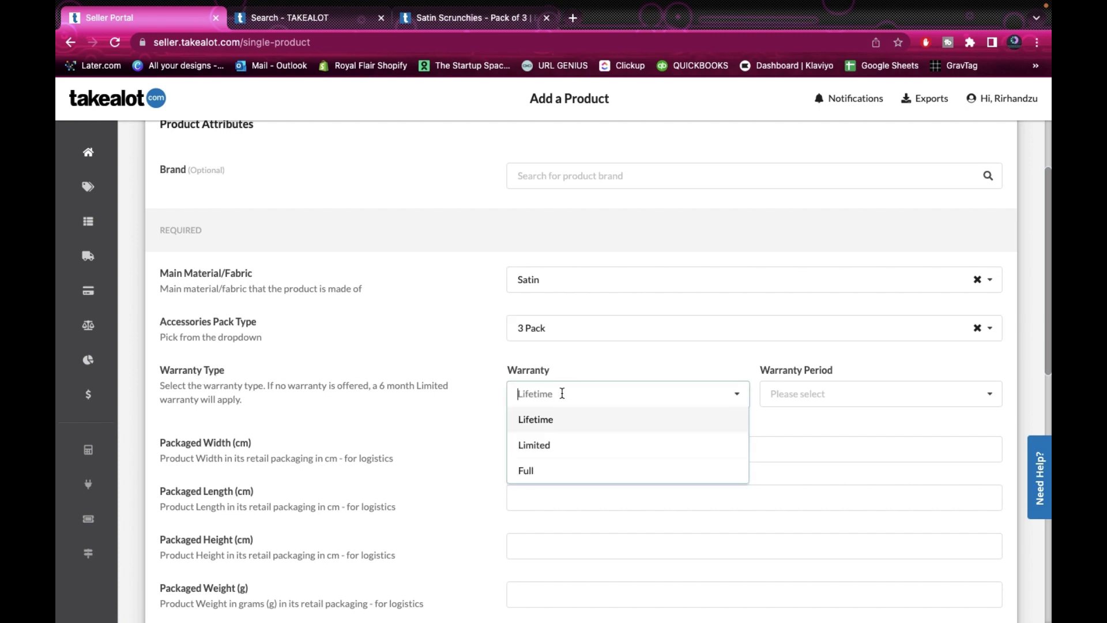
pyautogui.scroll(-1, 569, 468)
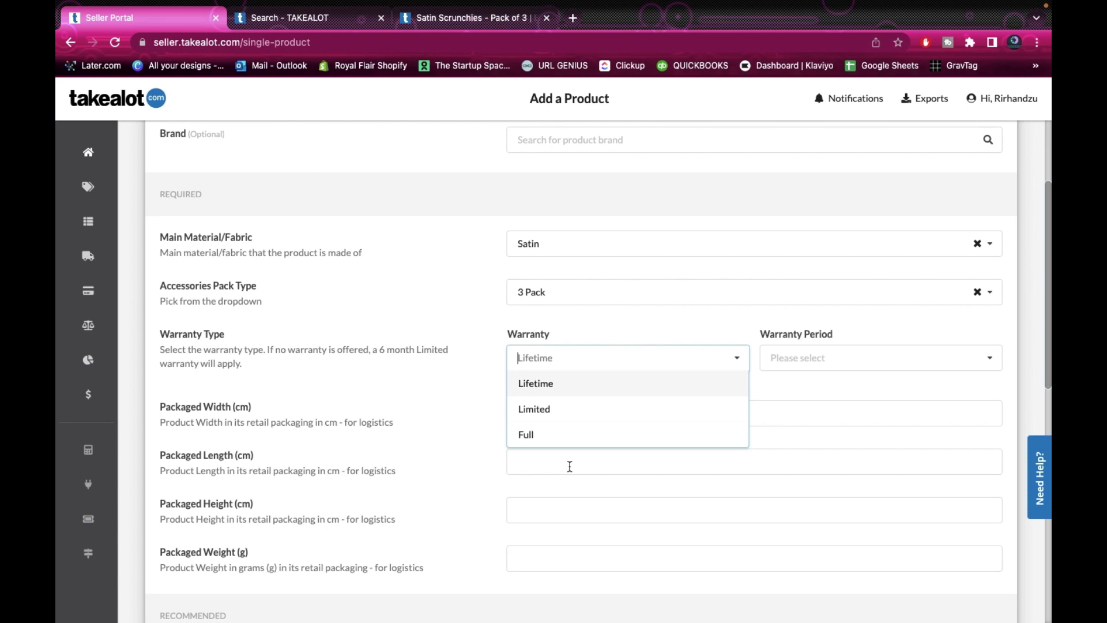
pyautogui.click(556, 409)
pyautogui.click(885, 366)
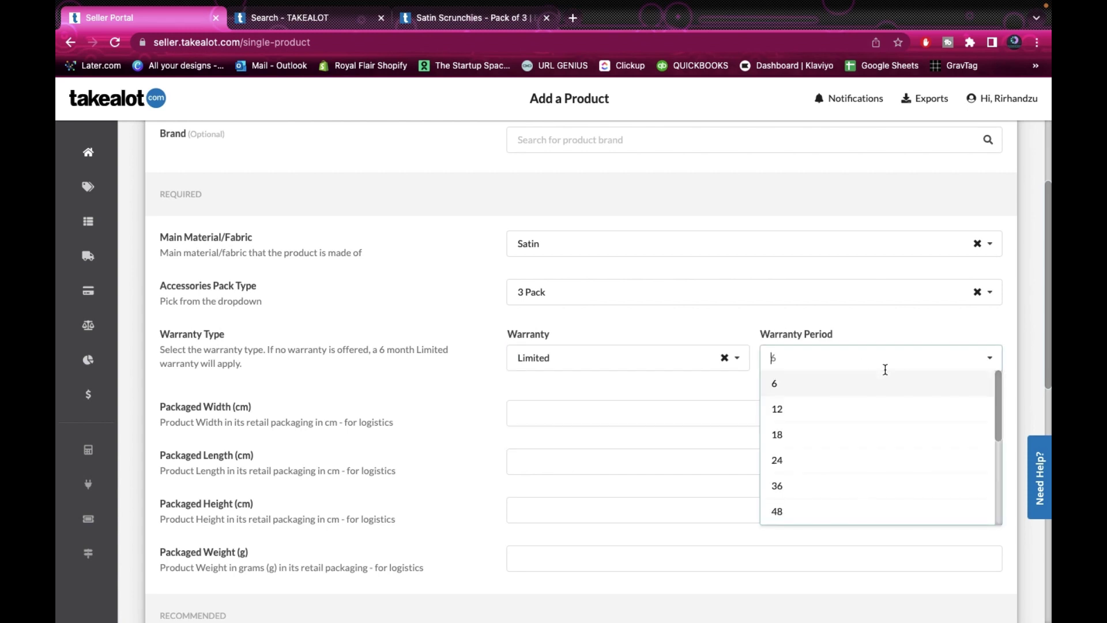
pyautogui.click(866, 391)
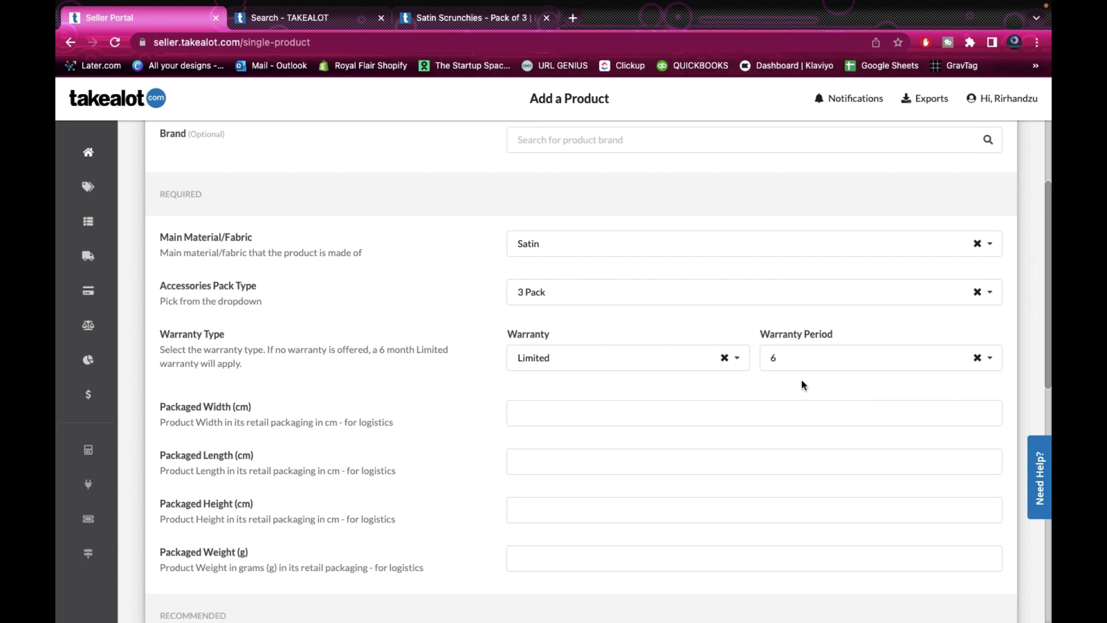
# Step: Look through the available warranty periods and keep 6 selected
pyautogui.click(813, 359)
pyautogui.scroll(-3, 816, 450)
pyautogui.scroll(3, 816, 450)
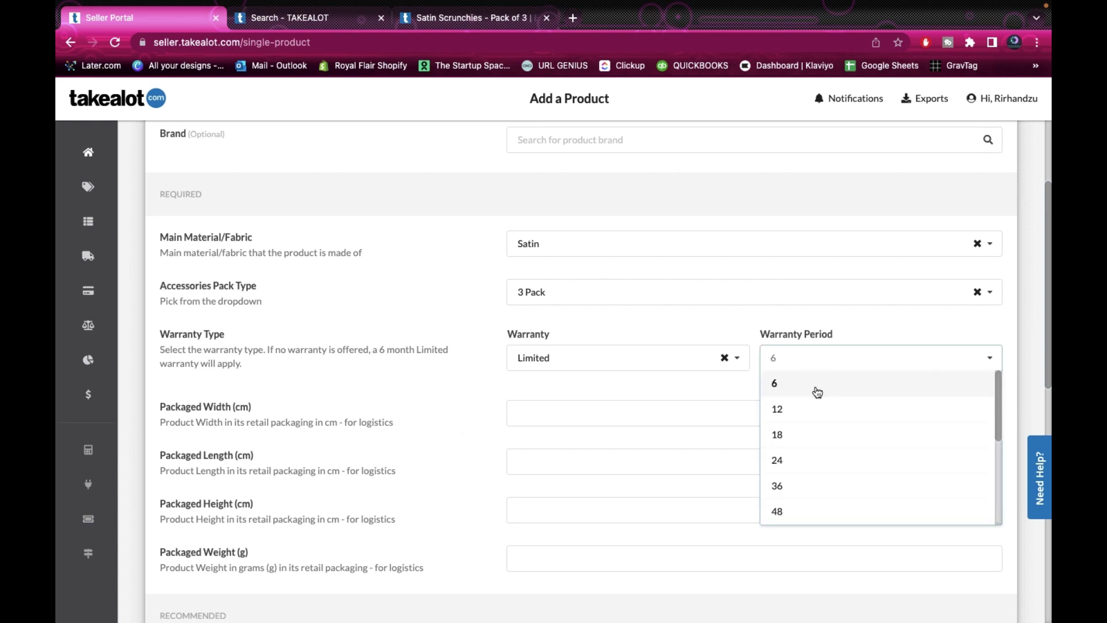
pyautogui.scroll(-2, 822, 456)
pyautogui.scroll(-2, 822, 456)
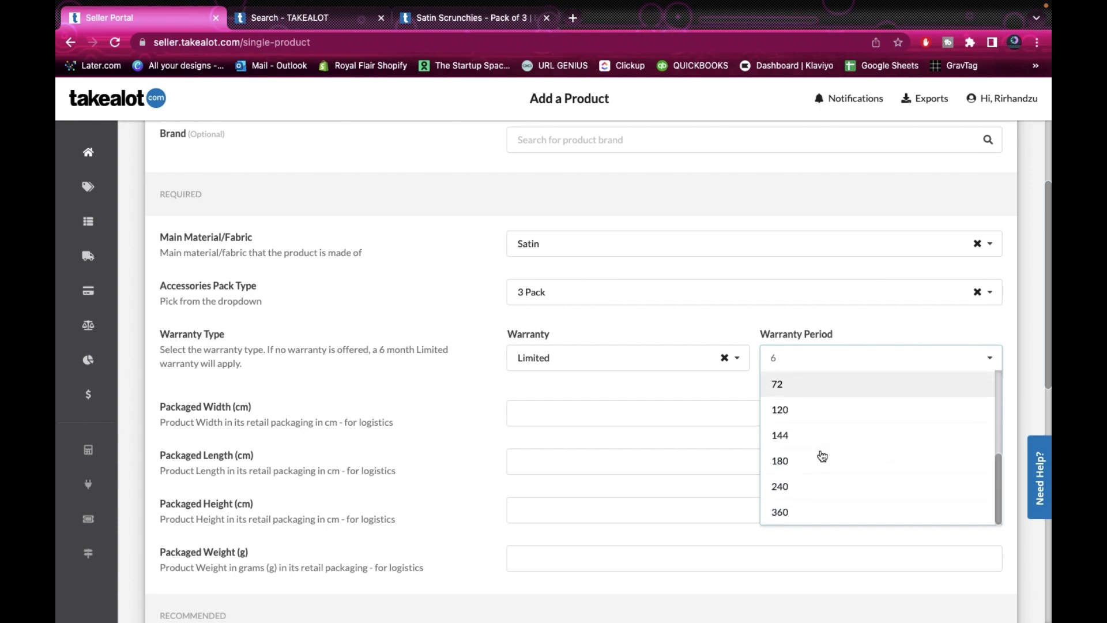
pyautogui.scroll(4, 823, 456)
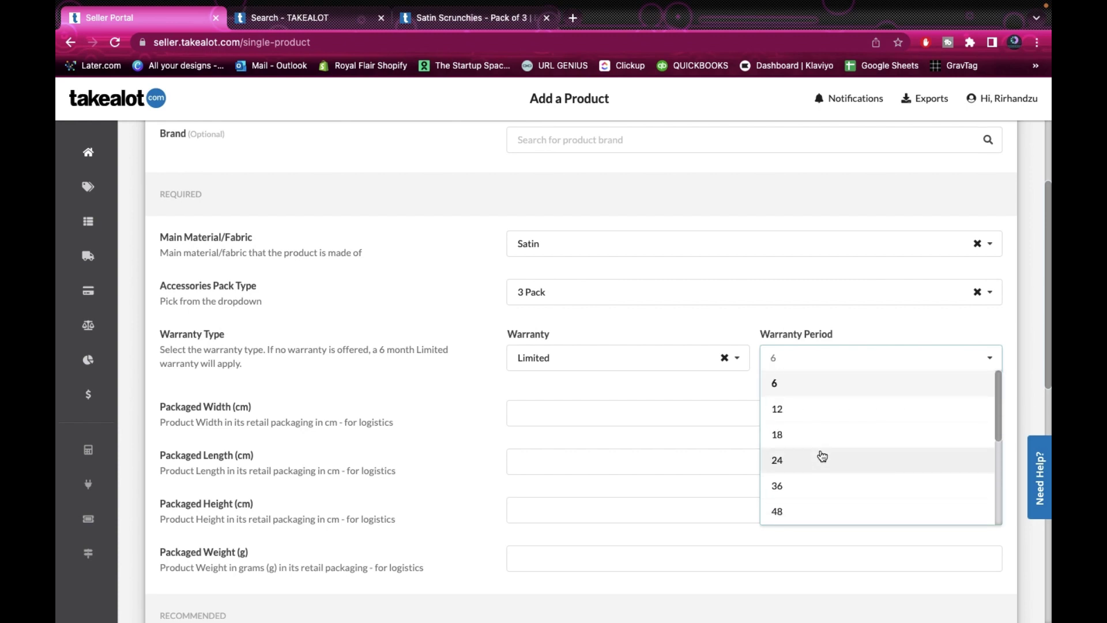
pyautogui.click(798, 388)
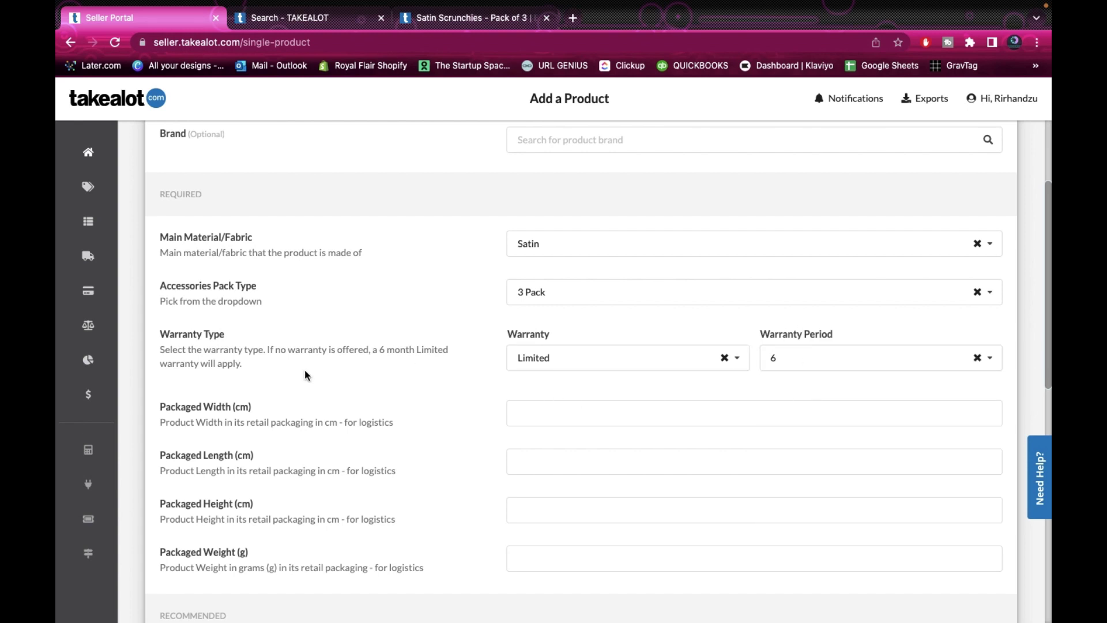
# Step: Highlight the warranty type note about products offered without a warranty, and clear the highlight
pyautogui.moveTo(280, 348); pyautogui.dragTo(372, 360)
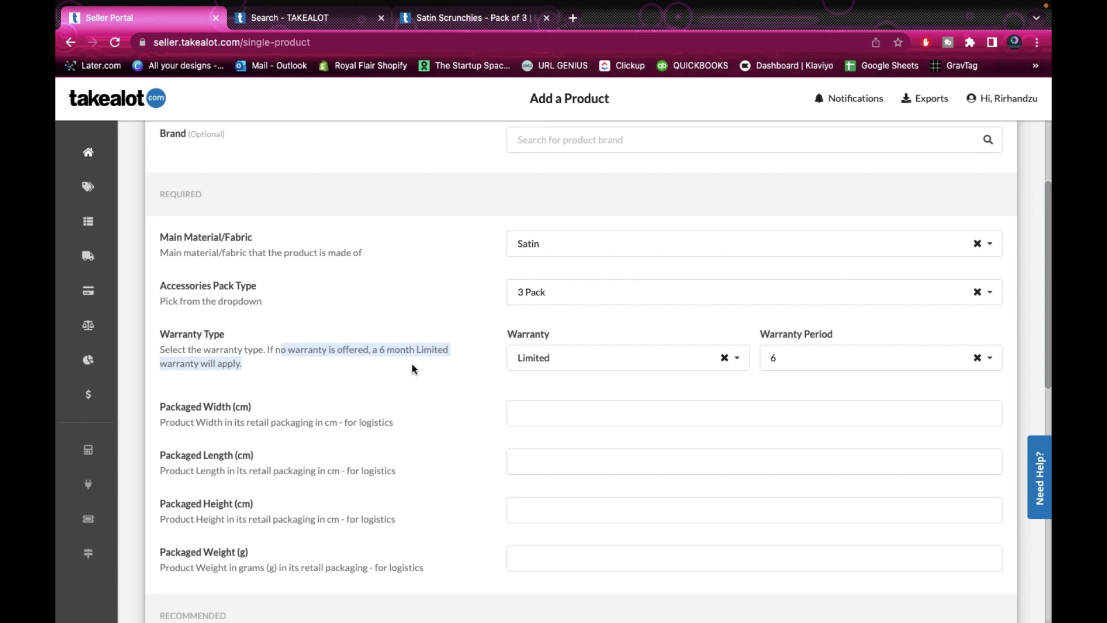
pyautogui.scroll(-3, 651, 390)
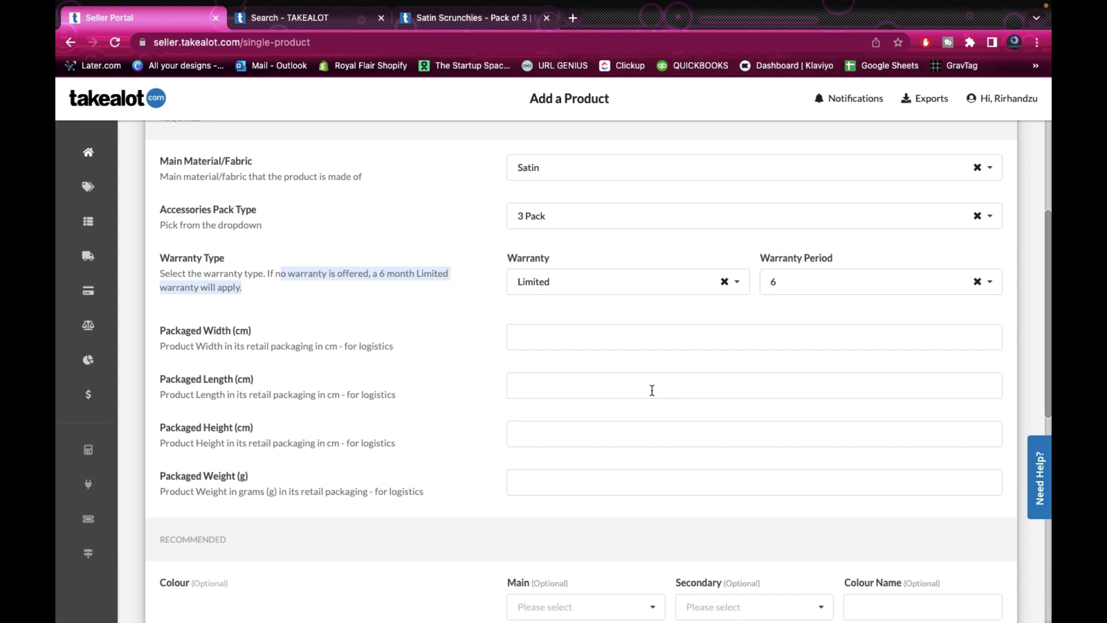
pyautogui.click(390, 292)
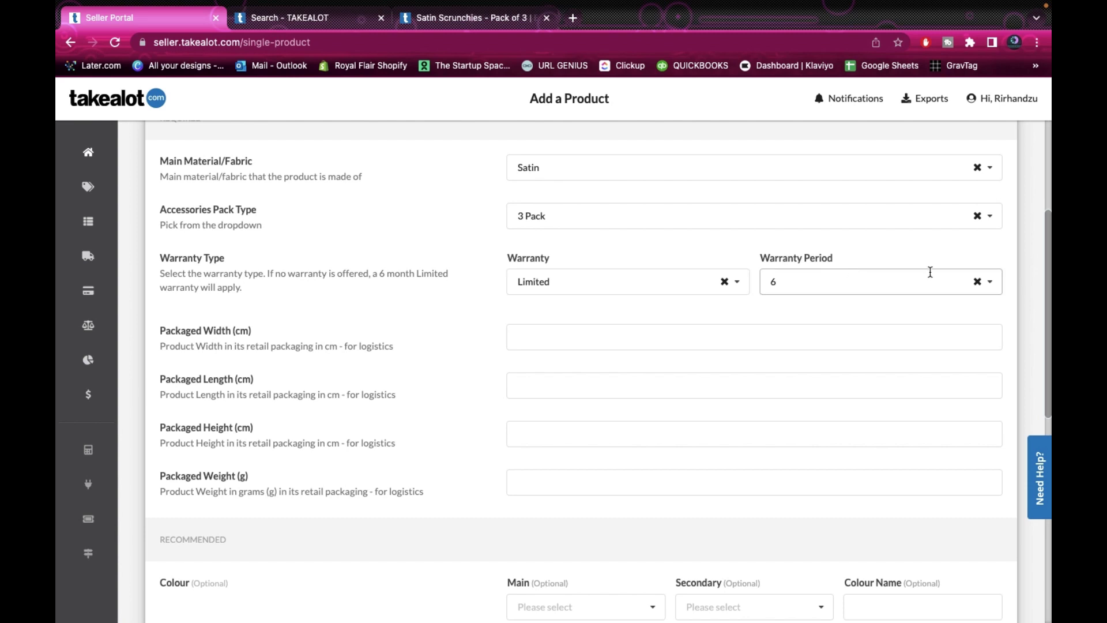
# Step: Set the product's packaged width to 14.8 cm
pyautogui.scroll(-2, 578, 333)
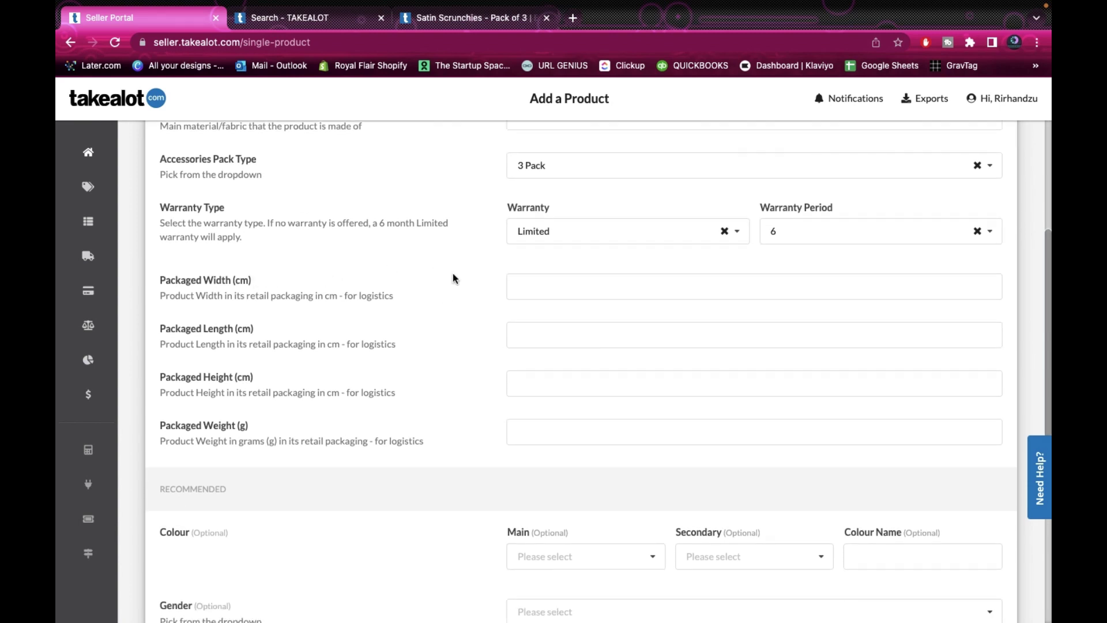
pyautogui.click(335, 299)
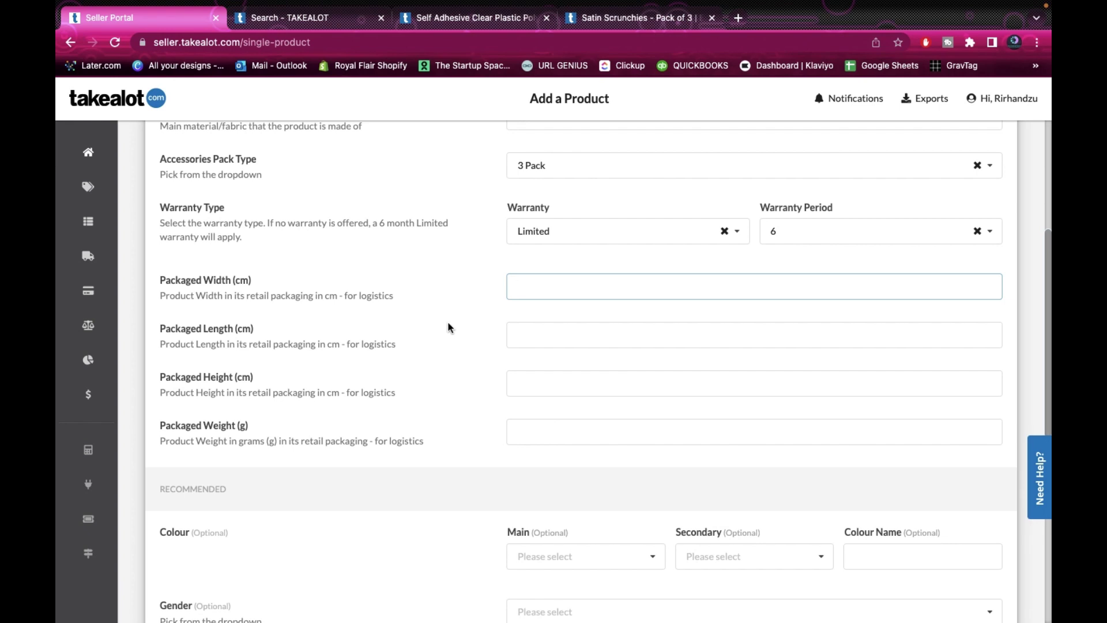
pyautogui.write('14.')
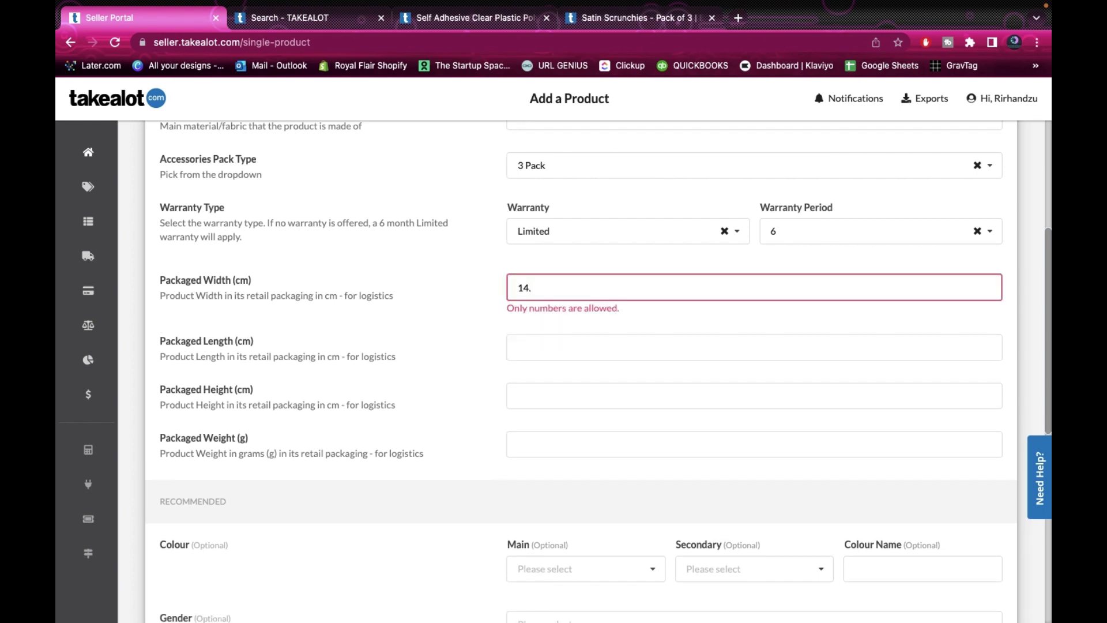
pyautogui.write('8')
pyautogui.click(548, 342)
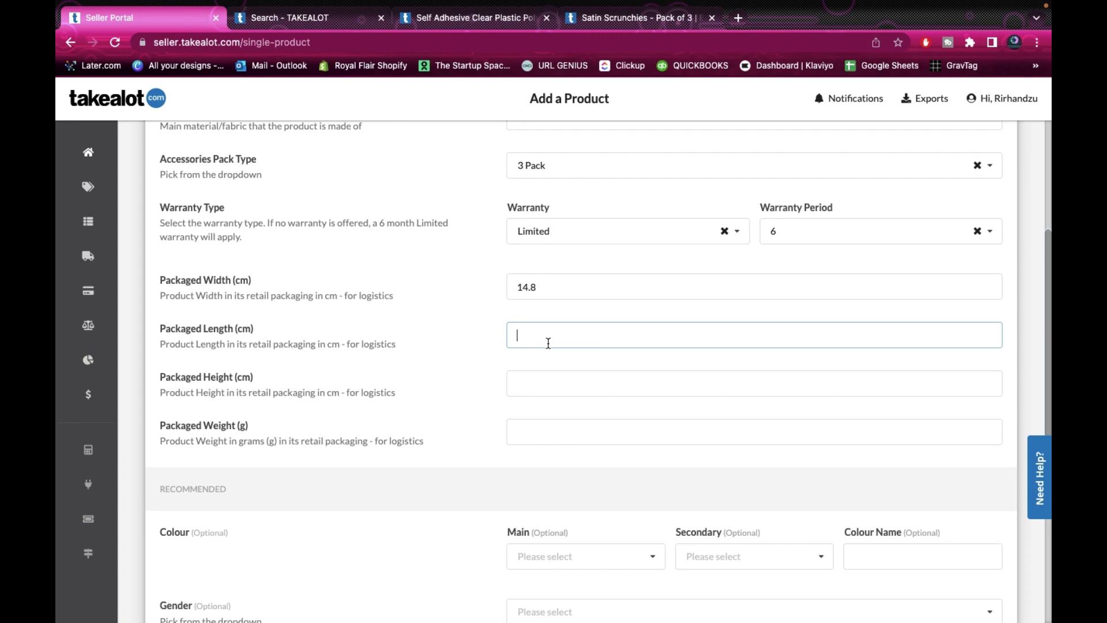
# Step: Set the product's packaged length to 21 cm, packaged height to 3 cm and packaged weight to 150 g
pyautogui.write('21')
pyautogui.scroll(-1, 561, 388)
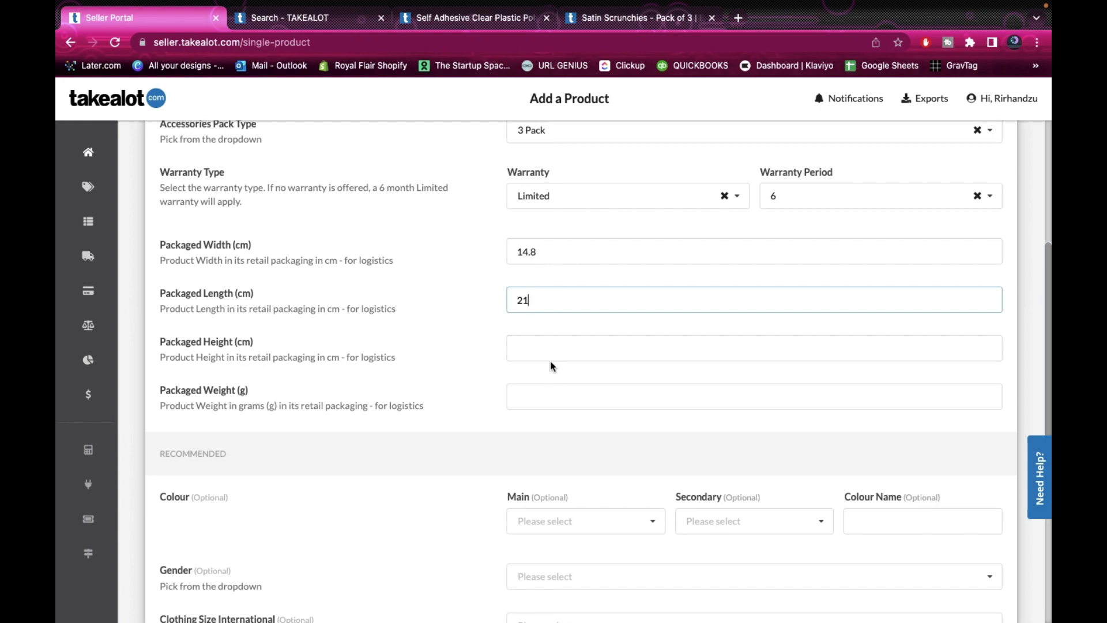
pyautogui.click(555, 344)
pyautogui.write('3')
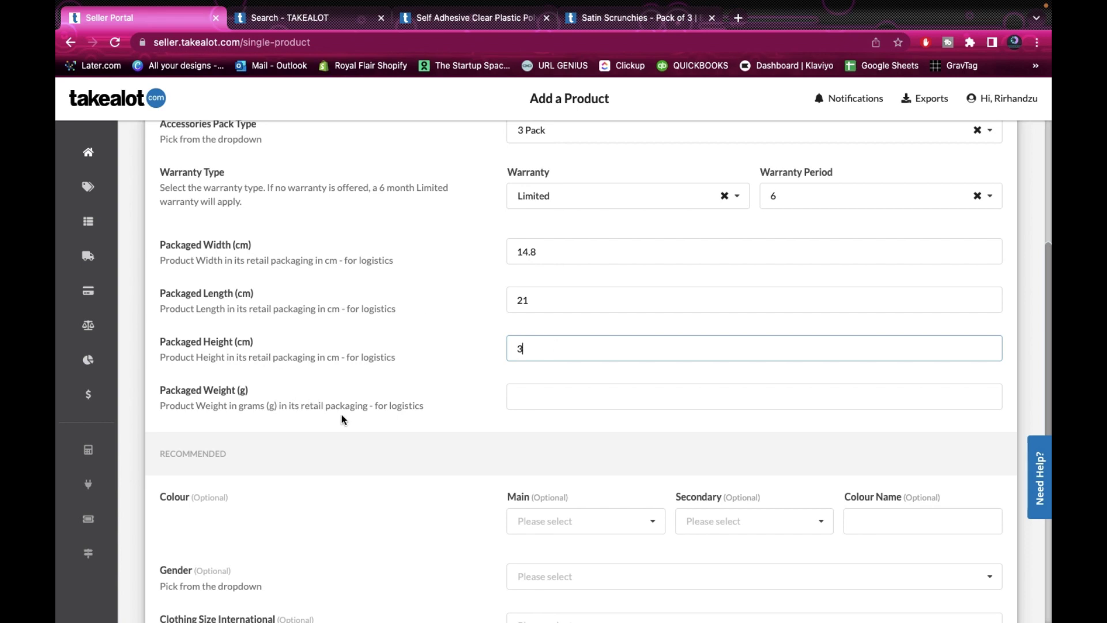
pyautogui.click(541, 399)
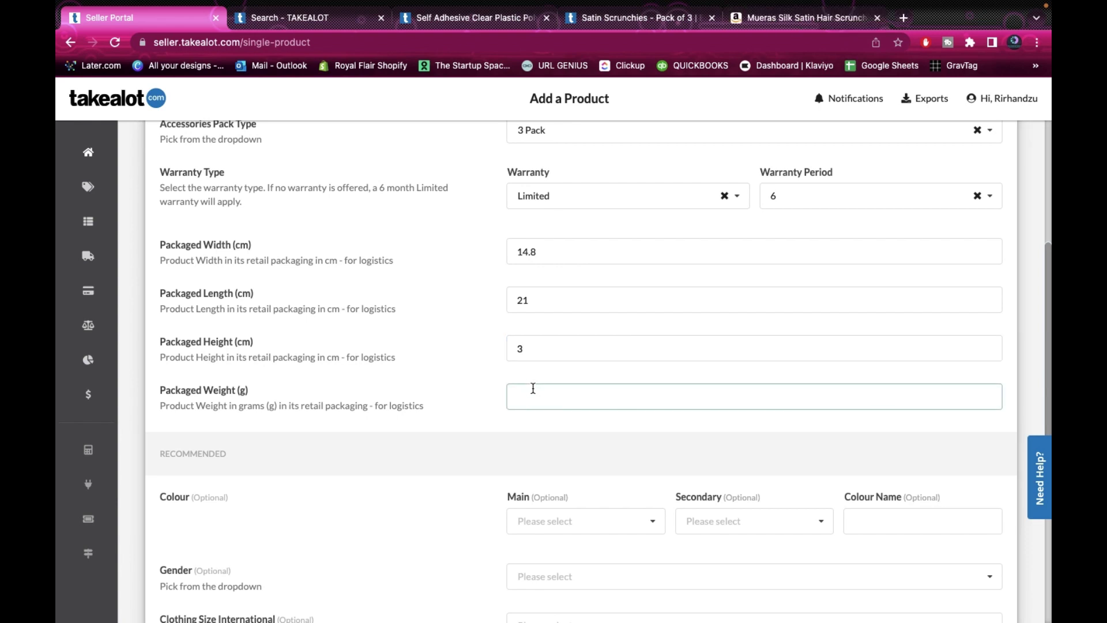
pyautogui.write('150')
pyautogui.scroll(-2, 437, 454)
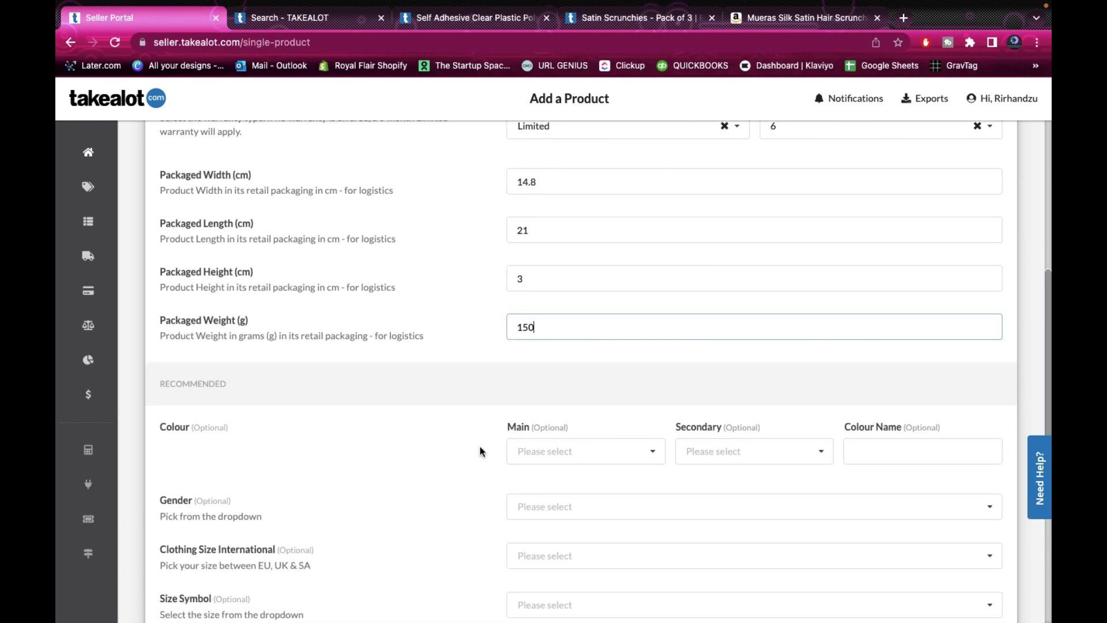
# Step: Choose Pink as the product's main colour in the recommended attributes
pyautogui.scroll(-3, 482, 451)
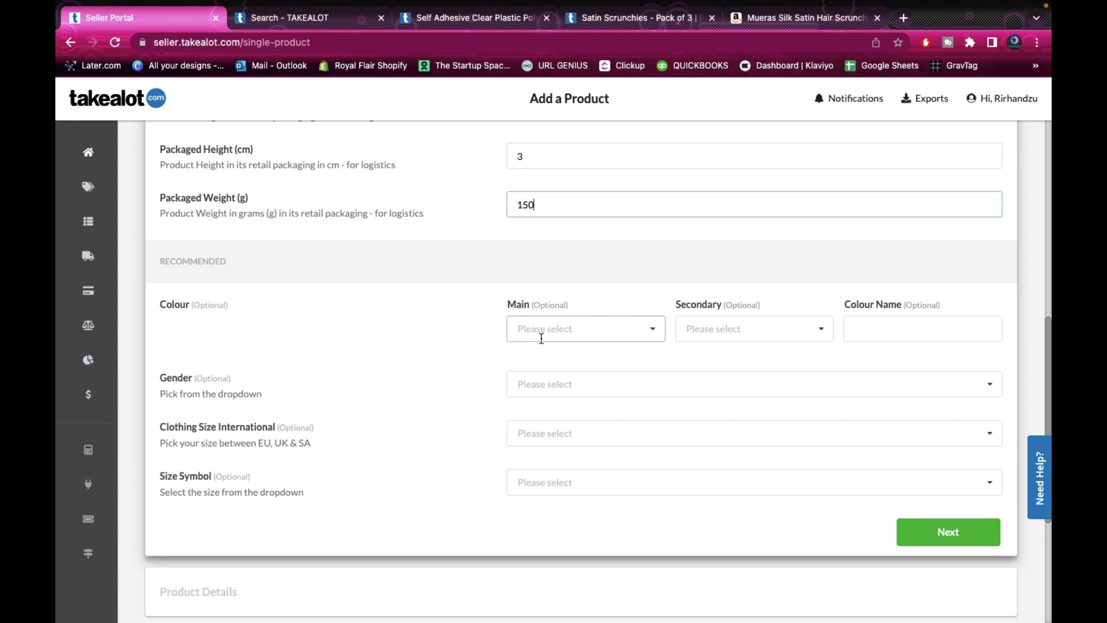
pyautogui.click(631, 321)
pyautogui.scroll(-3, 623, 407)
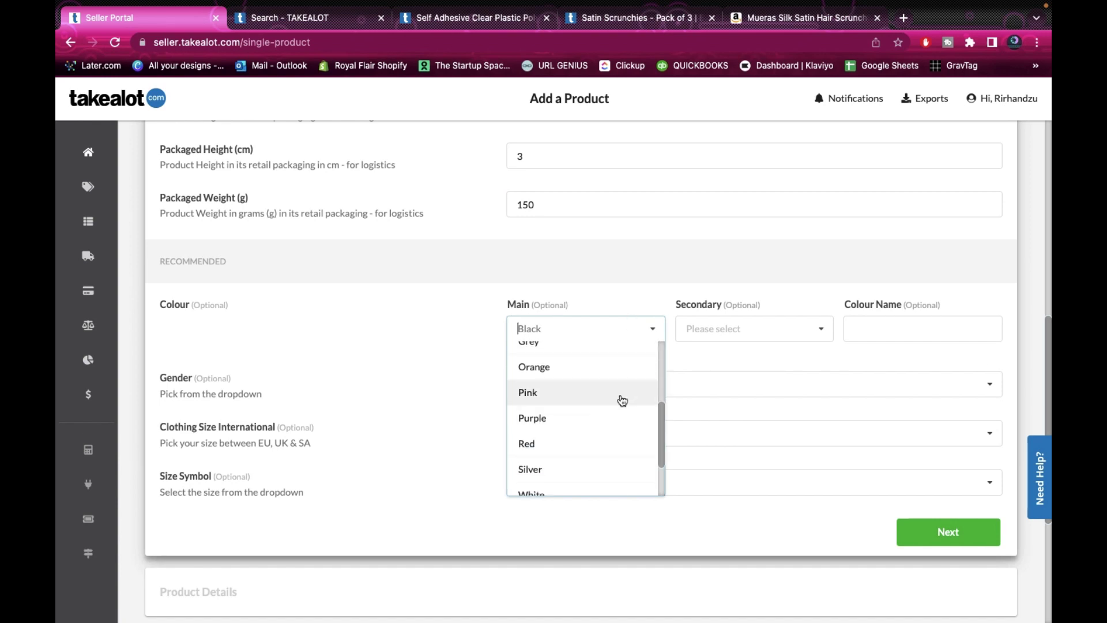
pyautogui.click(620, 394)
# Step: Look through the available secondary colours without selecting one
pyautogui.click(792, 333)
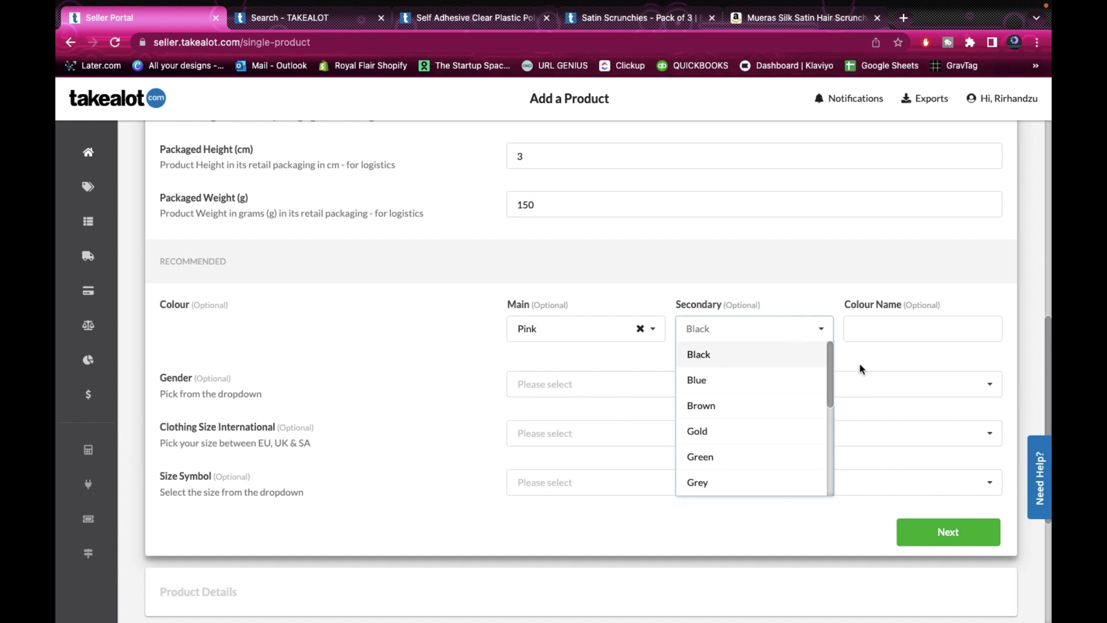
pyautogui.scroll(-5, 767, 426)
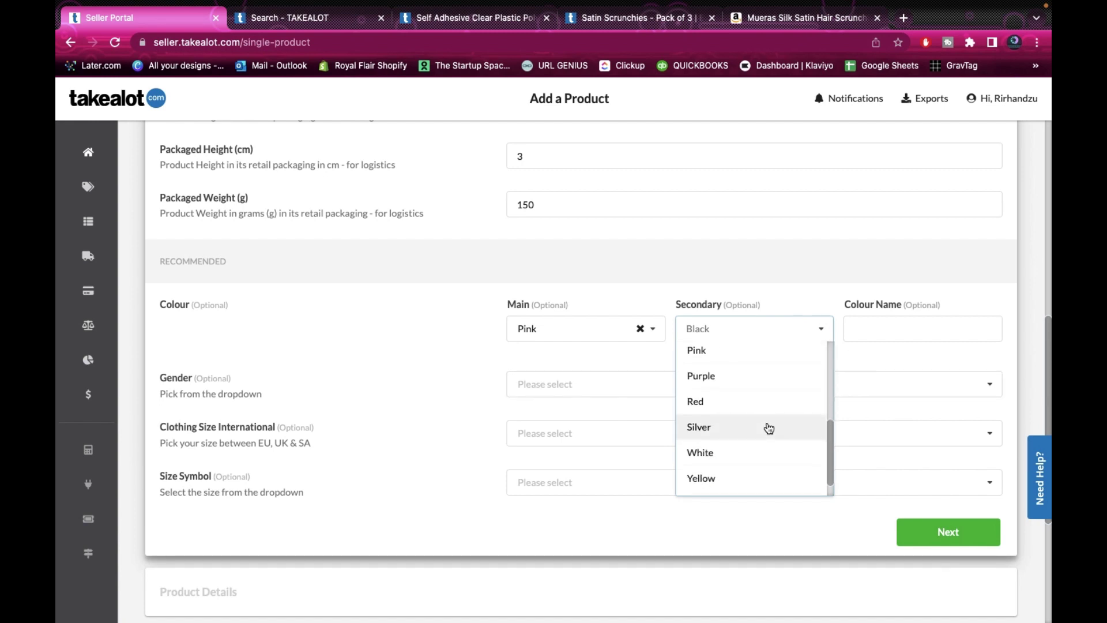
pyautogui.scroll(5, 769, 428)
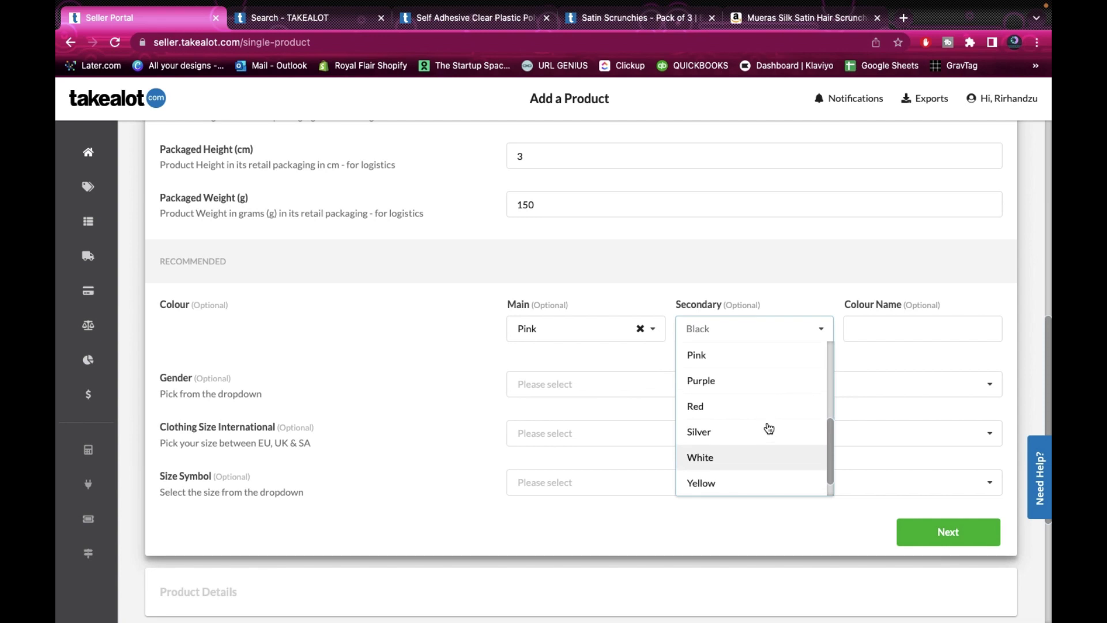
pyautogui.click(815, 261)
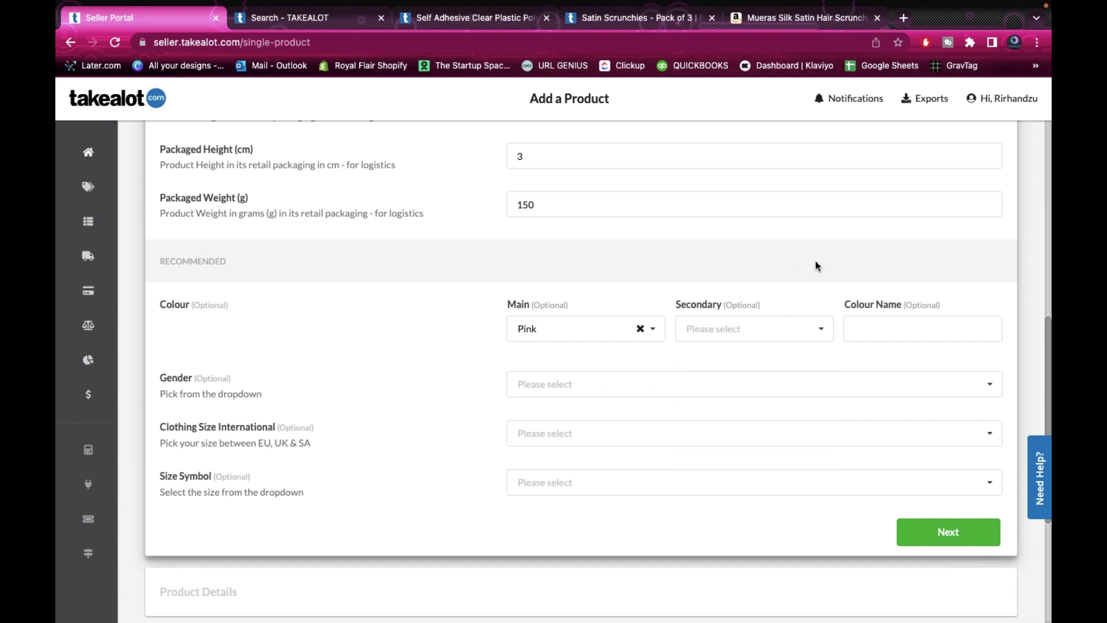
# Step: Enter "Cerise Pink" as the product's colour name
pyautogui.click(873, 342)
pyautogui.write('Cerise')
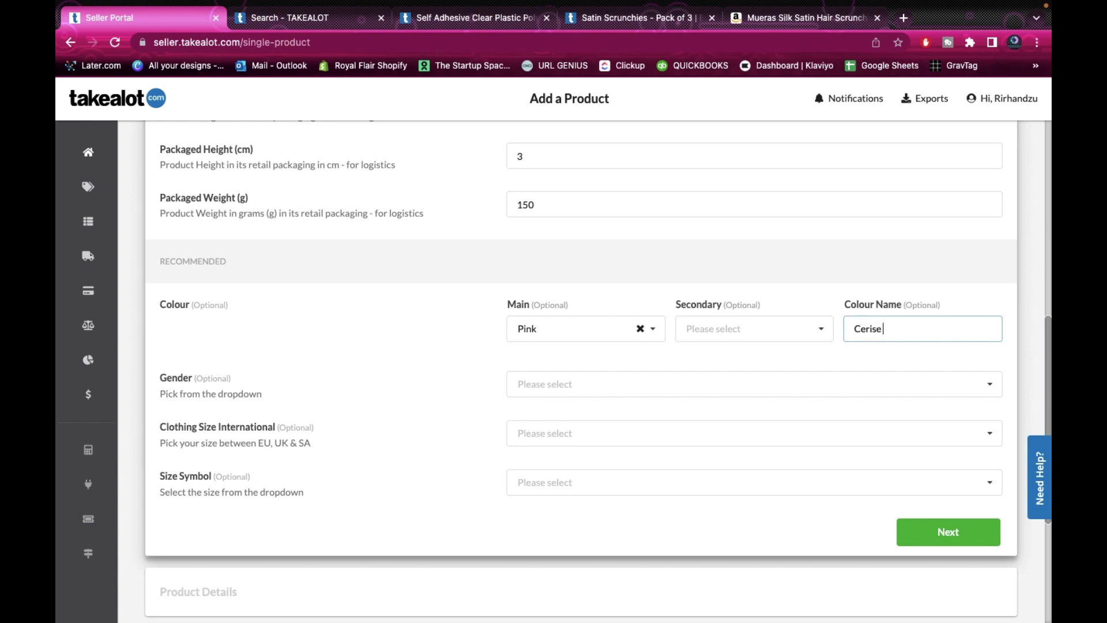
pyautogui.write(' Pink')
pyautogui.press('BackSpace')
pyautogui.press('BackSpace')
pyautogui.press('BackSpace')
pyautogui.press('BackSpace')
pyautogui.press('BackSpace')
pyautogui.press('BackSpace')
pyautogui.press('BackSpace')
pyautogui.press('BackSpace')
pyautogui.press('BackSpace')
pyautogui.press('BackSpace')
pyautogui.press('BackSpace')
pyautogui.write('Cerise Pink')
# Step: Complete the product attributes and continue to the Product Details section
pyautogui.scroll(-2, 582, 369)
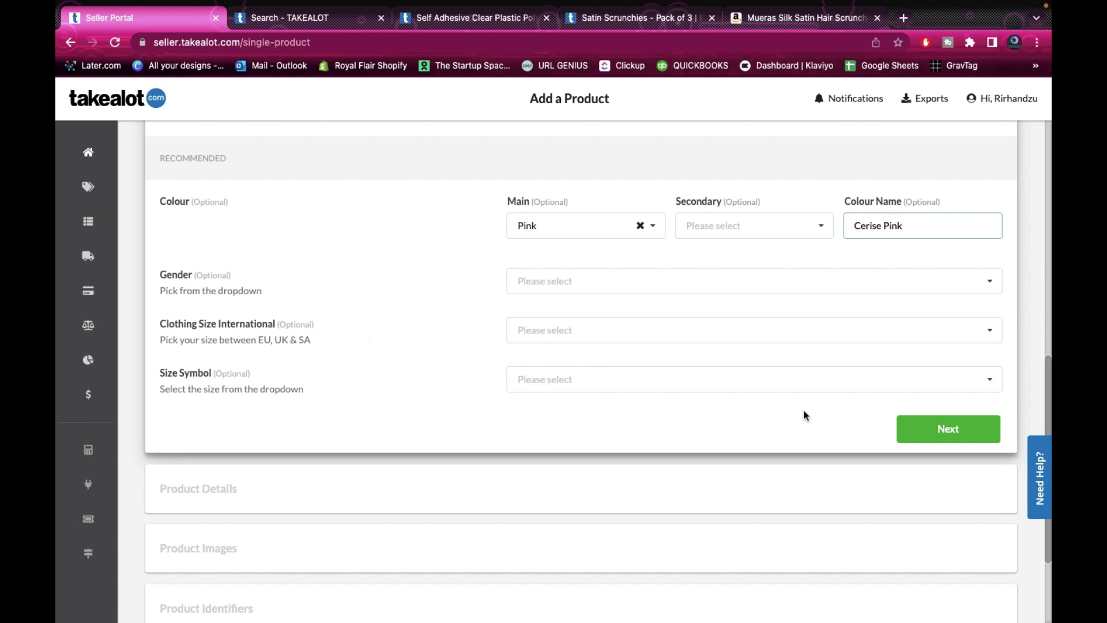
pyautogui.scroll(-1, 804, 414)
pyautogui.click(923, 372)
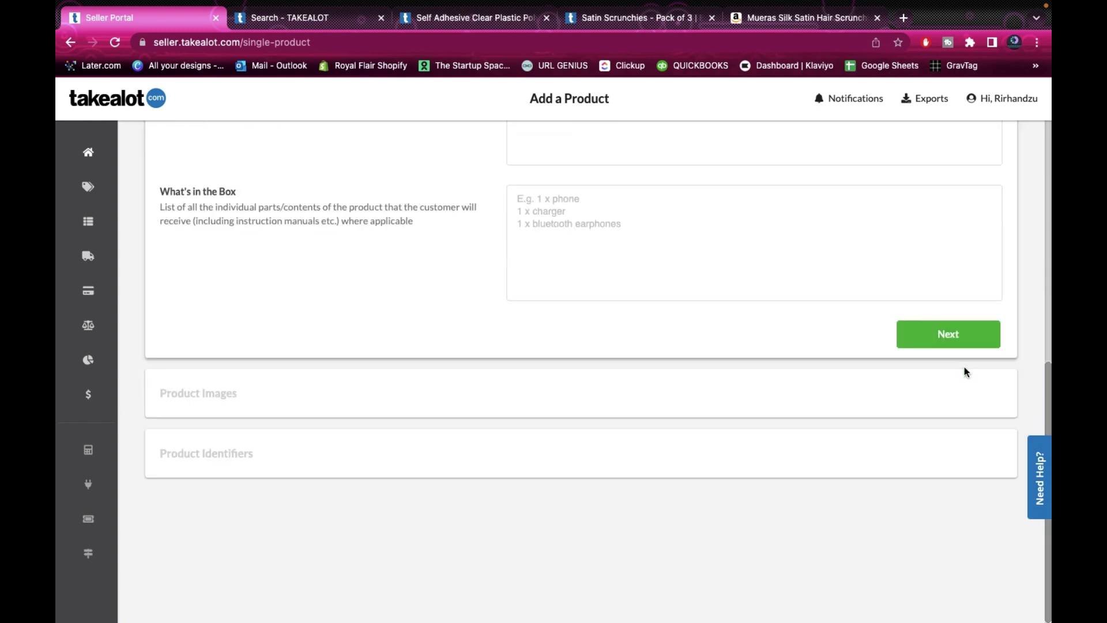
# Step: Extend the generated product title to read "3 Pack Satin Scrunchies"
pyautogui.scroll(5, 633, 379)
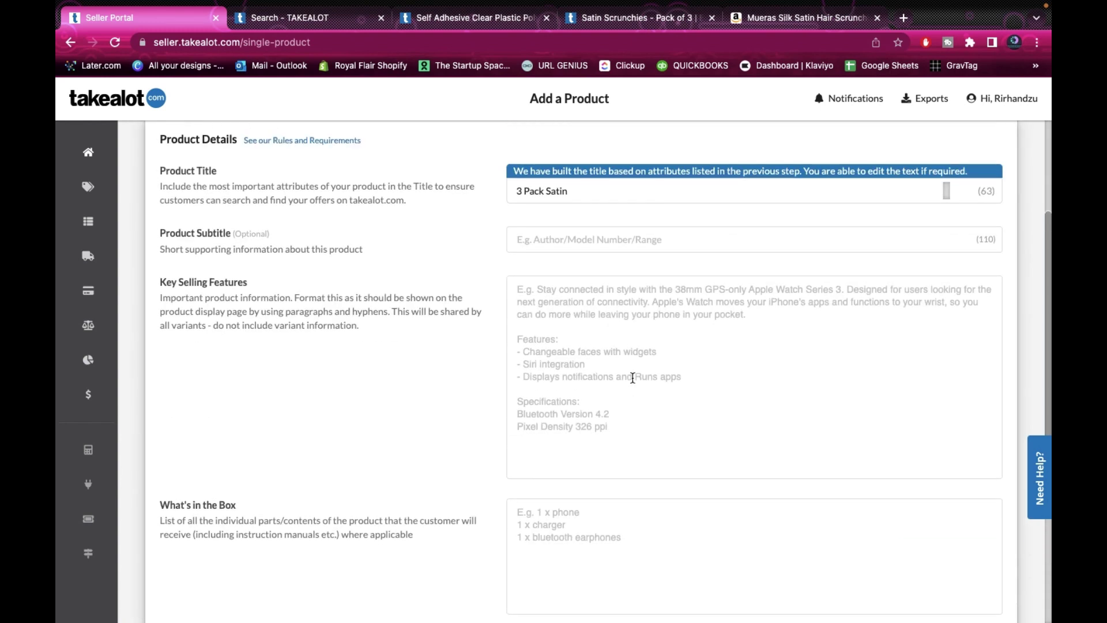
pyautogui.scroll(2, 633, 378)
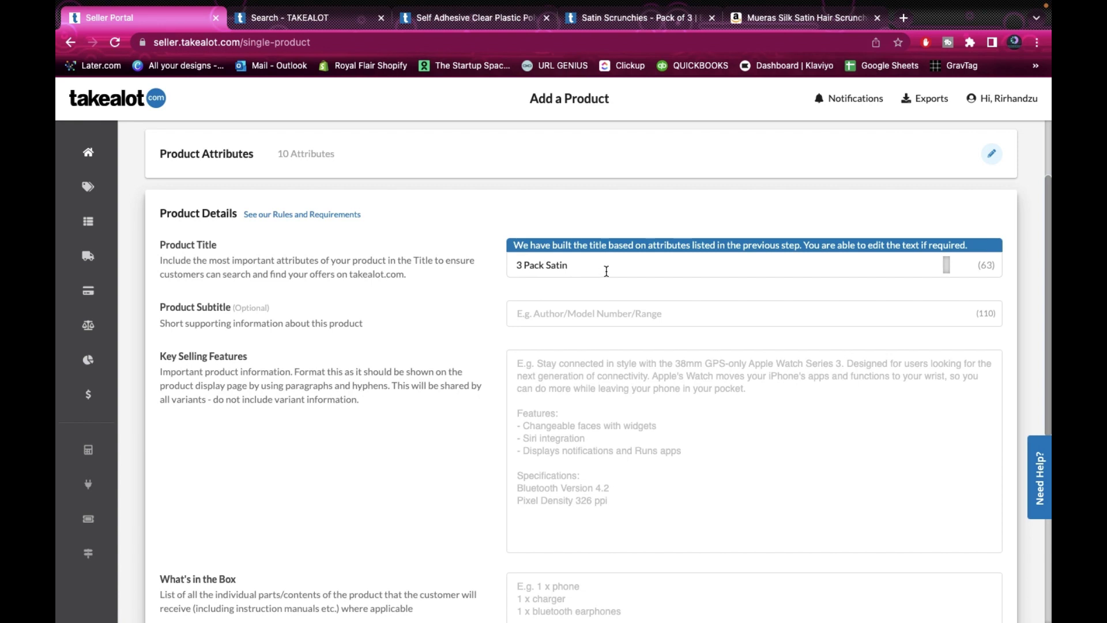
pyautogui.write('Scrunchies')
# Step: Enter the product subtitle "Stretchy and strong enough for big hair."
pyautogui.scroll(-2, 486, 311)
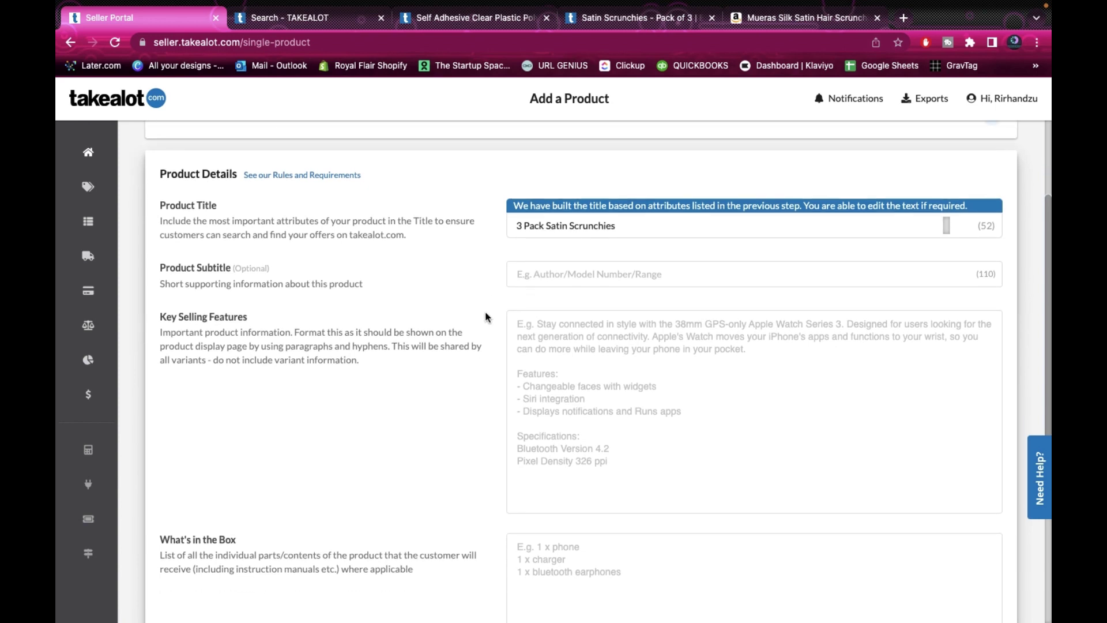
pyautogui.press('Tab')
pyautogui.write('Strect')
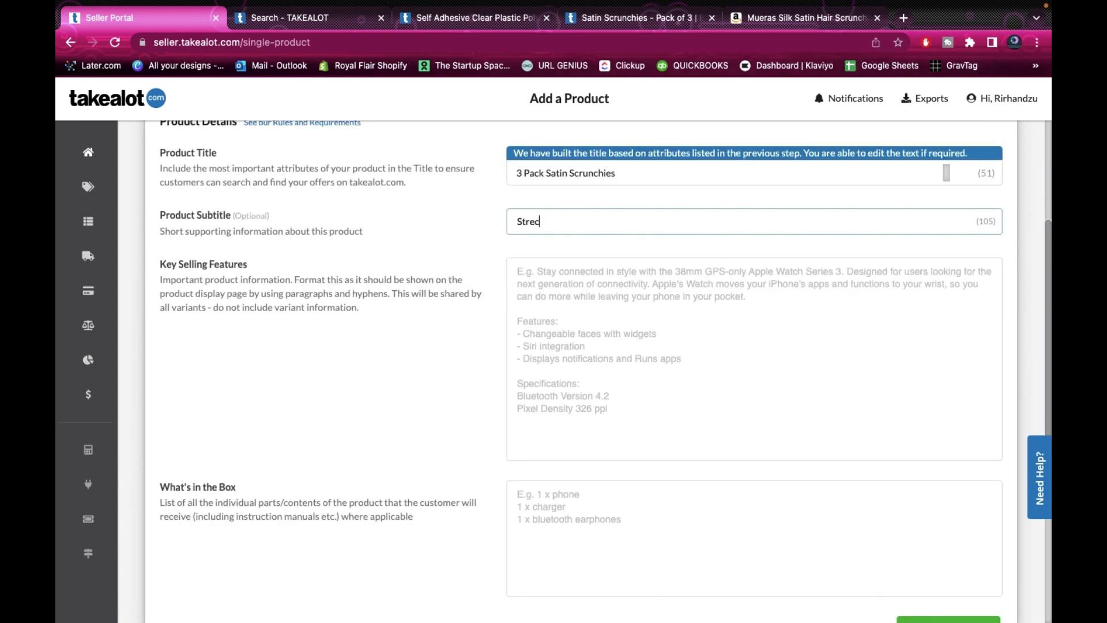
pyautogui.press('BackSpace')
pyautogui.press('BackSpace')
pyautogui.write('tchy')
pyautogui.write('and stri')
pyautogui.press('BackSpace')
pyautogui.write('ong')
pyautogui.write('enough fo')
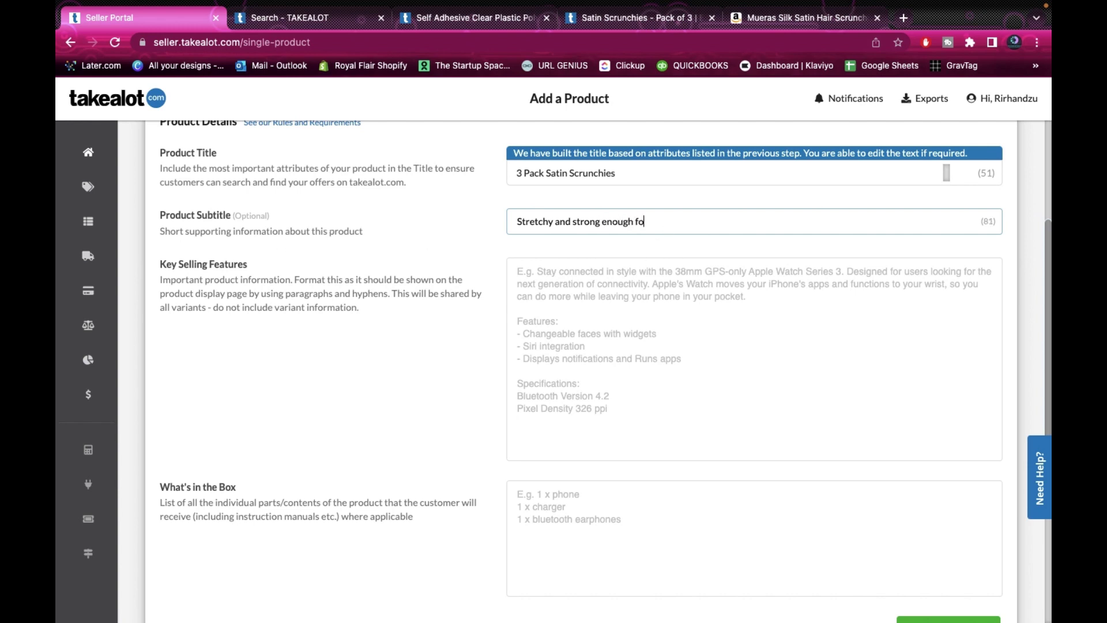
pyautogui.write('r big he')
pyautogui.press('BackSpace')
pyautogui.write('air.')
pyautogui.scroll(-1, 490, 277)
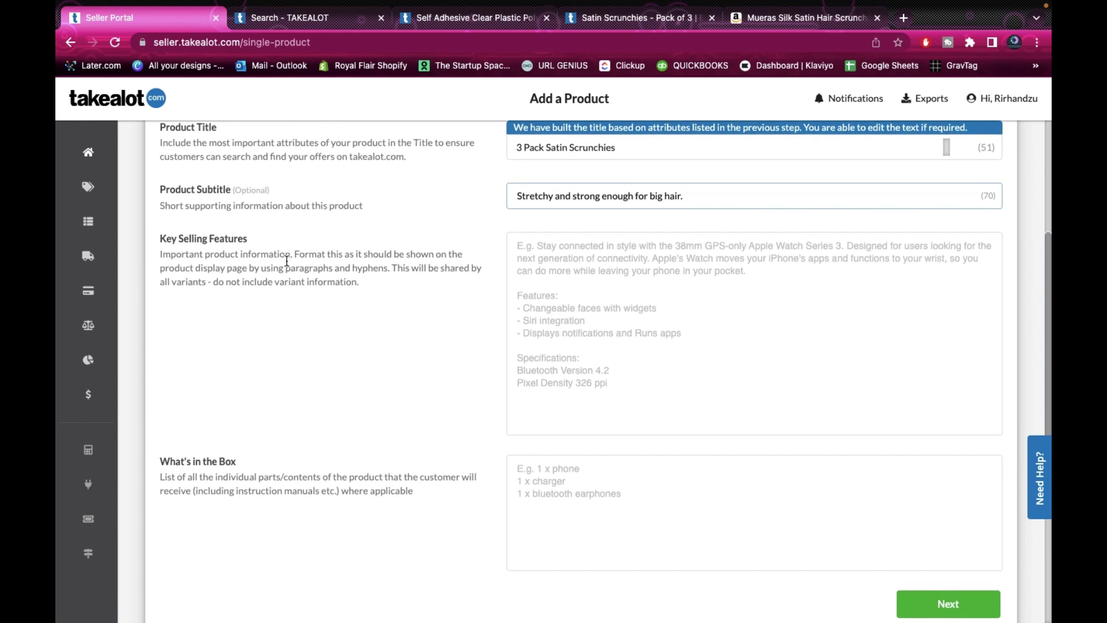
# Step: Highlight the Key Selling Features instructions on formatting and variant information, and clear the highlight
pyautogui.moveTo(225, 254); pyautogui.dragTo(375, 286)
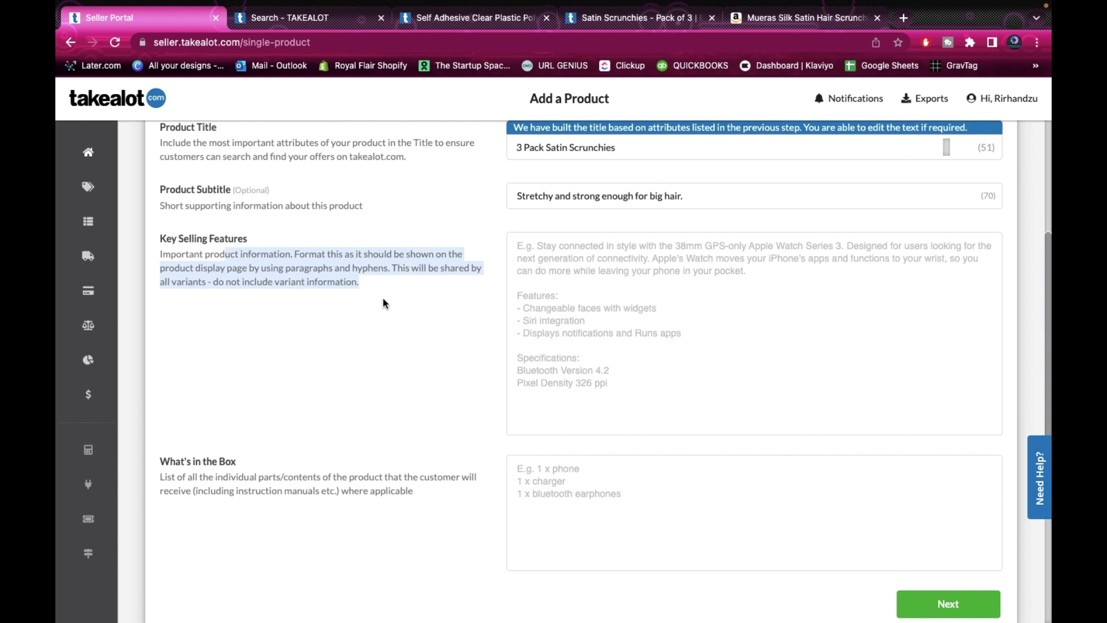
pyautogui.click(425, 291)
pyautogui.scroll(-1, 425, 290)
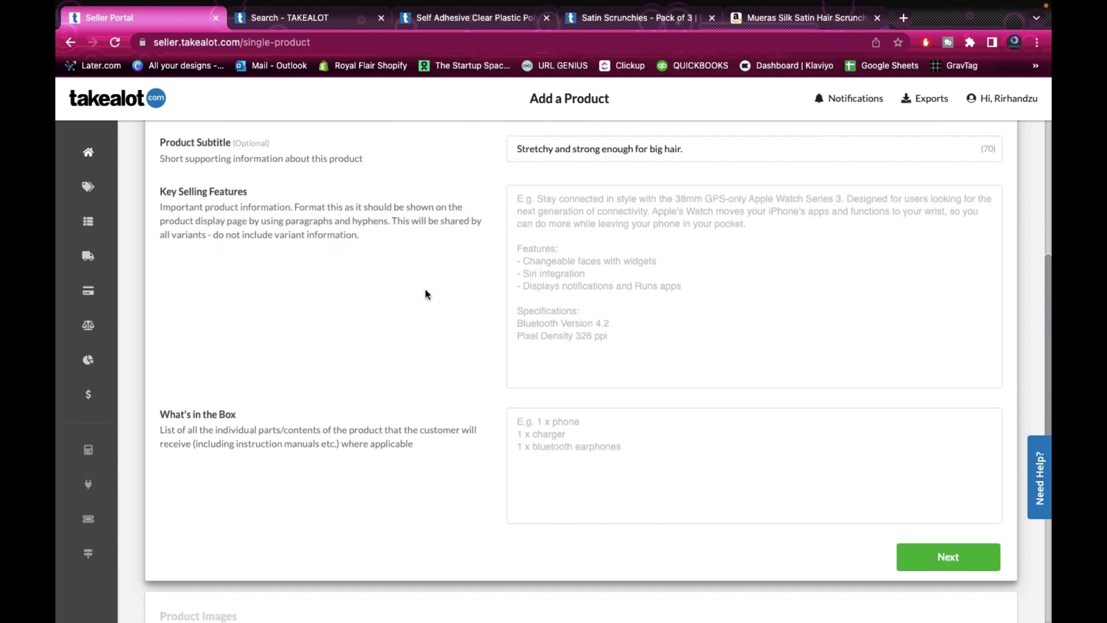
pyautogui.scroll(1, 424, 289)
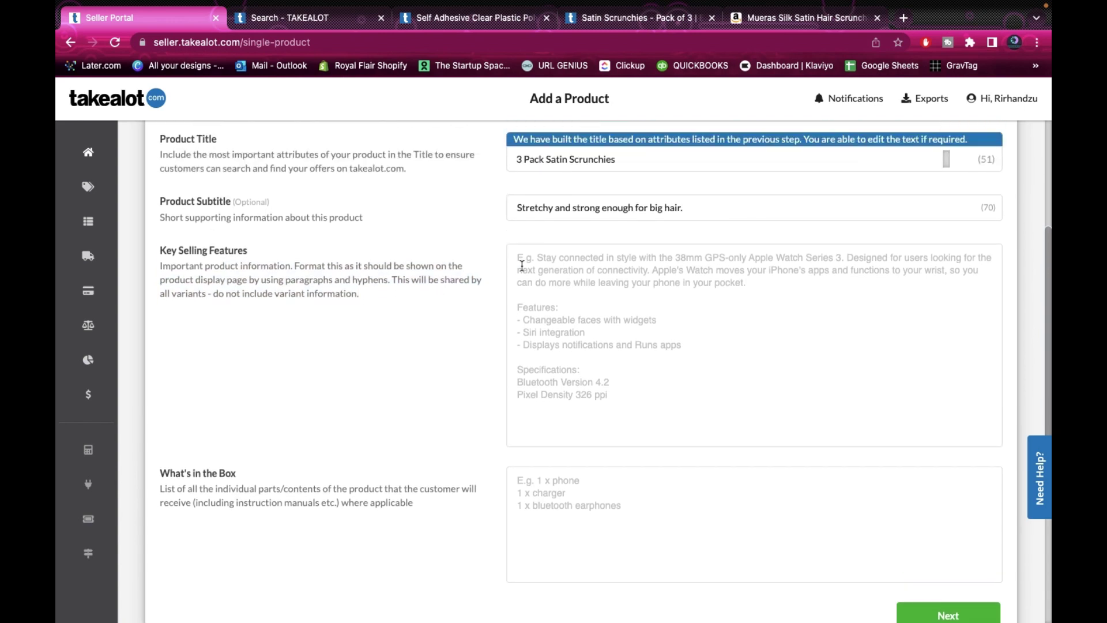
# Step: View the formatting guidance for Key Selling Features, dismiss it, and bring it up again with the text area active
pyautogui.click(586, 262)
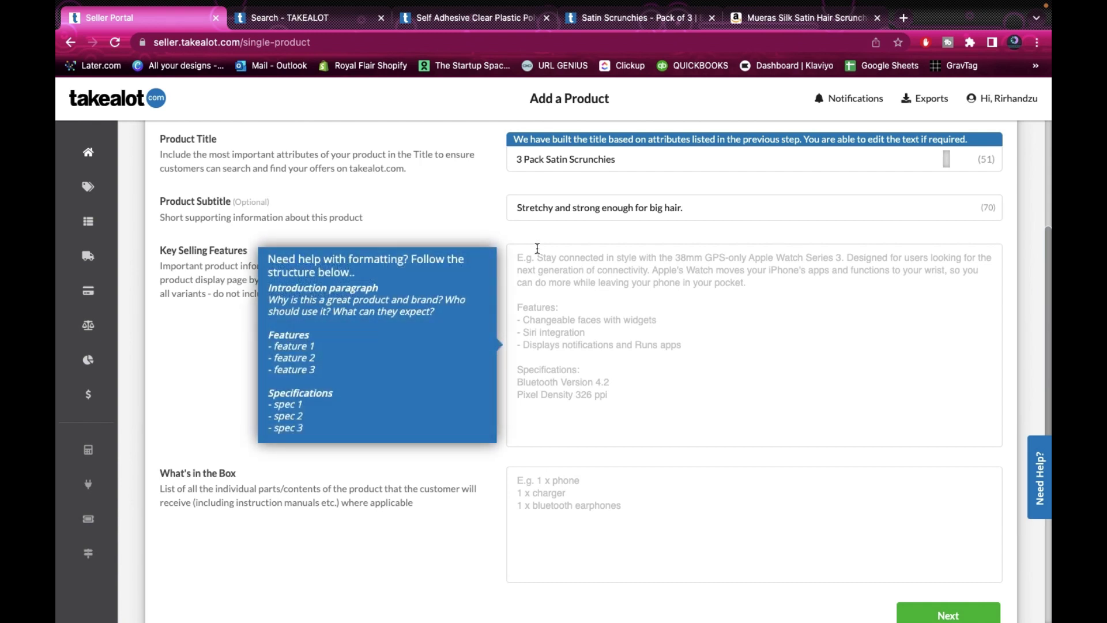
pyautogui.click(358, 531)
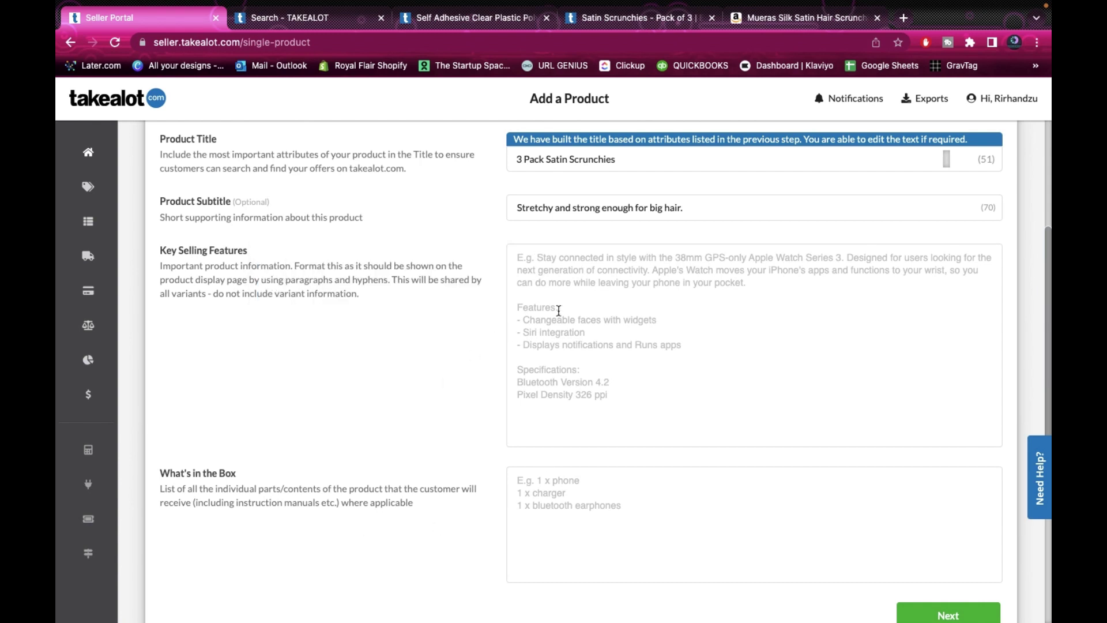
pyautogui.click(567, 274)
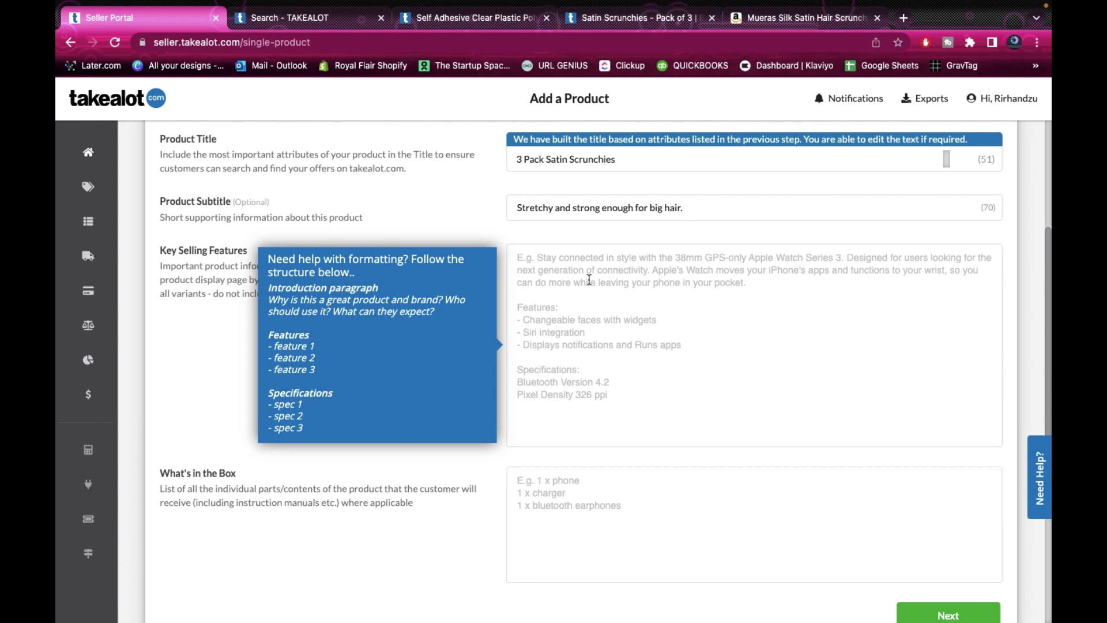
pyautogui.click(589, 279)
pyautogui.write('Sat')
pyautogui.press('BackSpace')
pyautogui.press('BackSpace')
pyautogui.press('BackSpace')
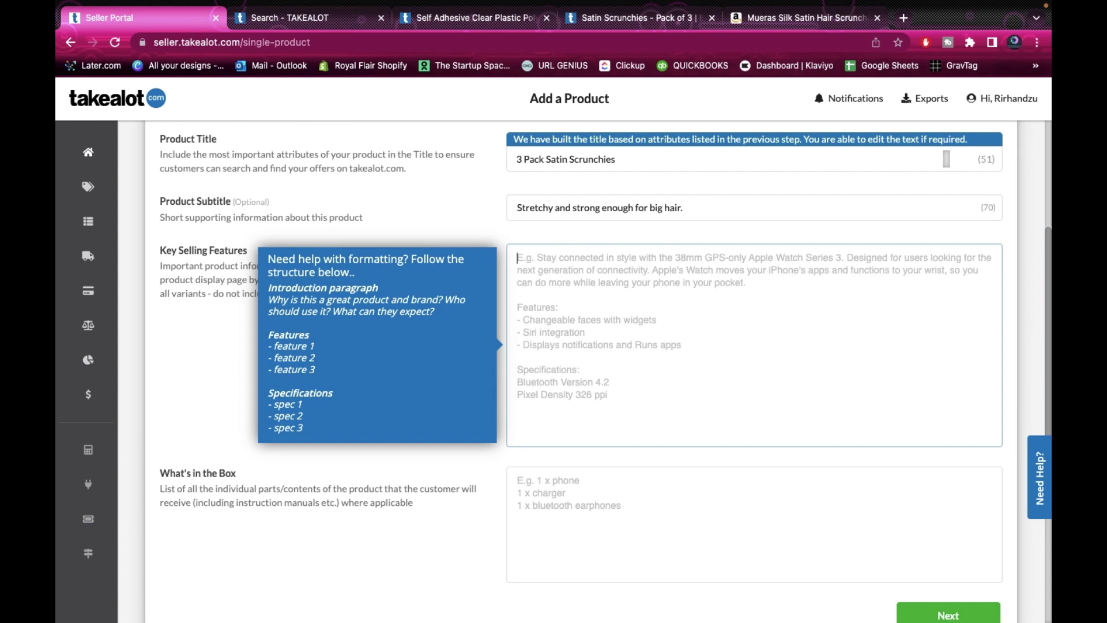
# Step: Write the key selling features: an introduction about stretchy satin scrunchies and a Features list covering moisture, thick hair and braids, all hair types, children and adults
pyautogui.write('Give yo')
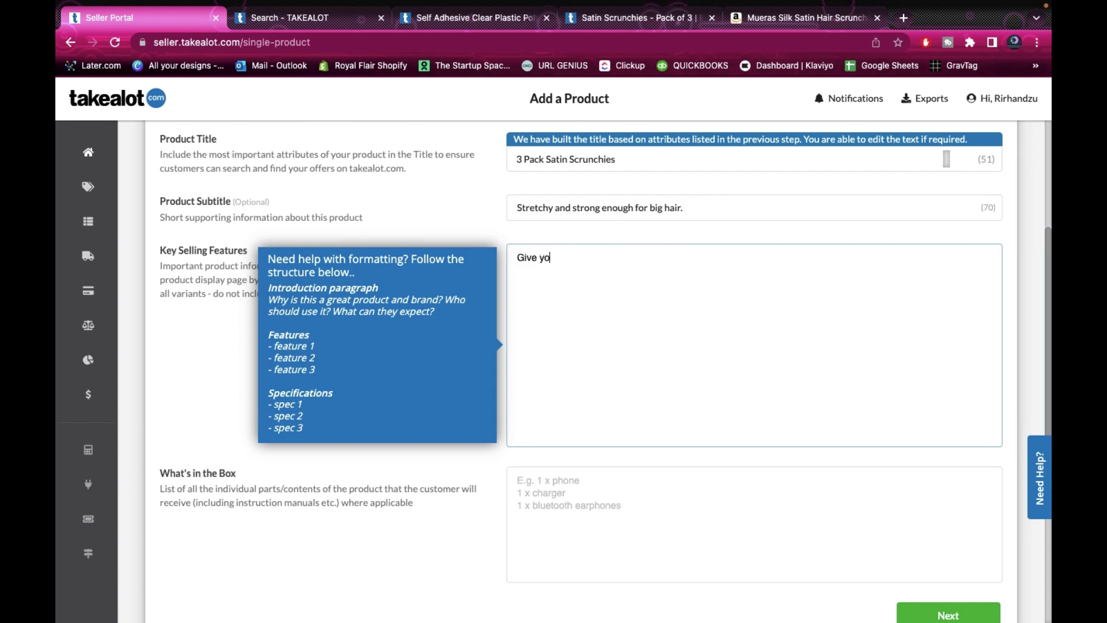
pyautogui.write('ur hair the care it deserv')
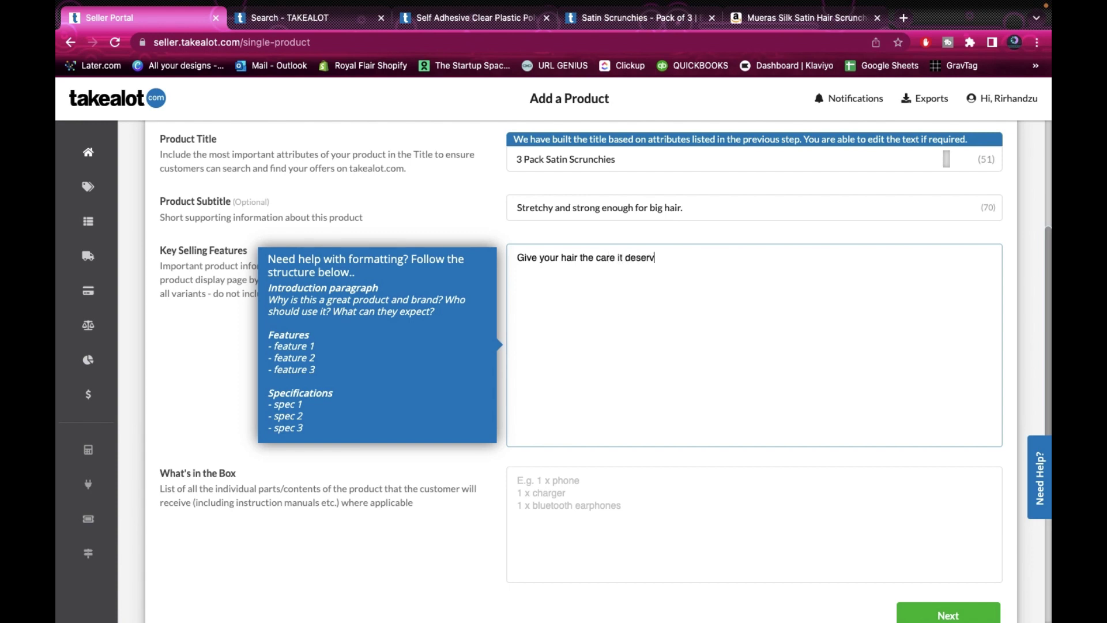
pyautogui.write('es with these stre')
pyautogui.write('tchy satin')
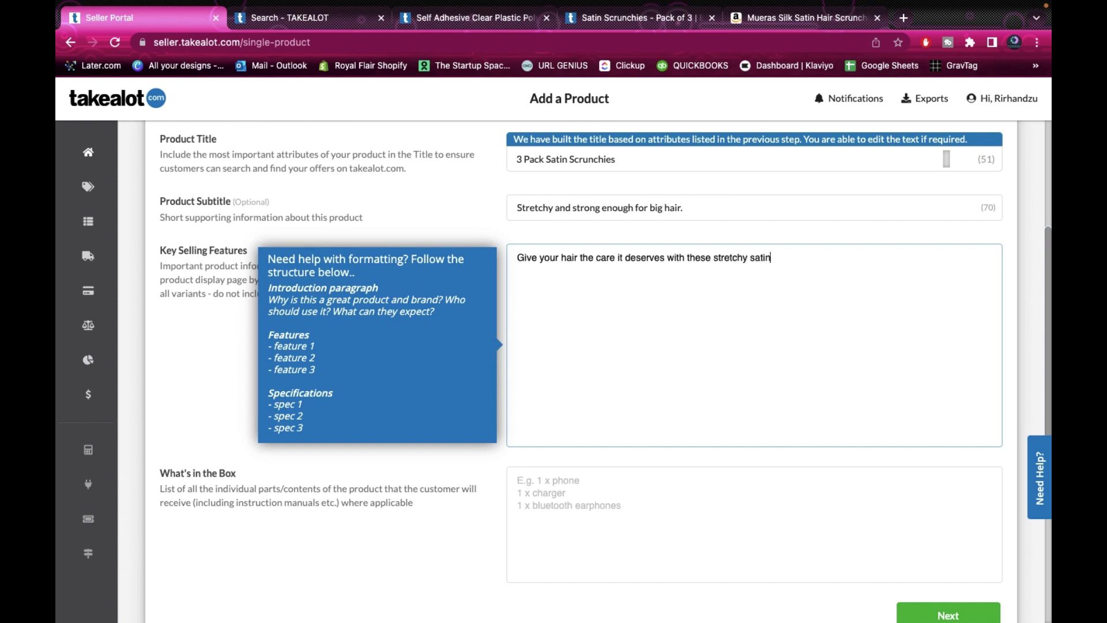
pyautogui.write("scrunchies. Satin is good for your hair and skin and will ensure your hair does not break when you tie it regularly. Satin locks in moisture, so it's good for your hair.  Features: - Satin locks in moisture - Strong enough for thick hair and braids - Good for all hair types - Suitable for children and adults")
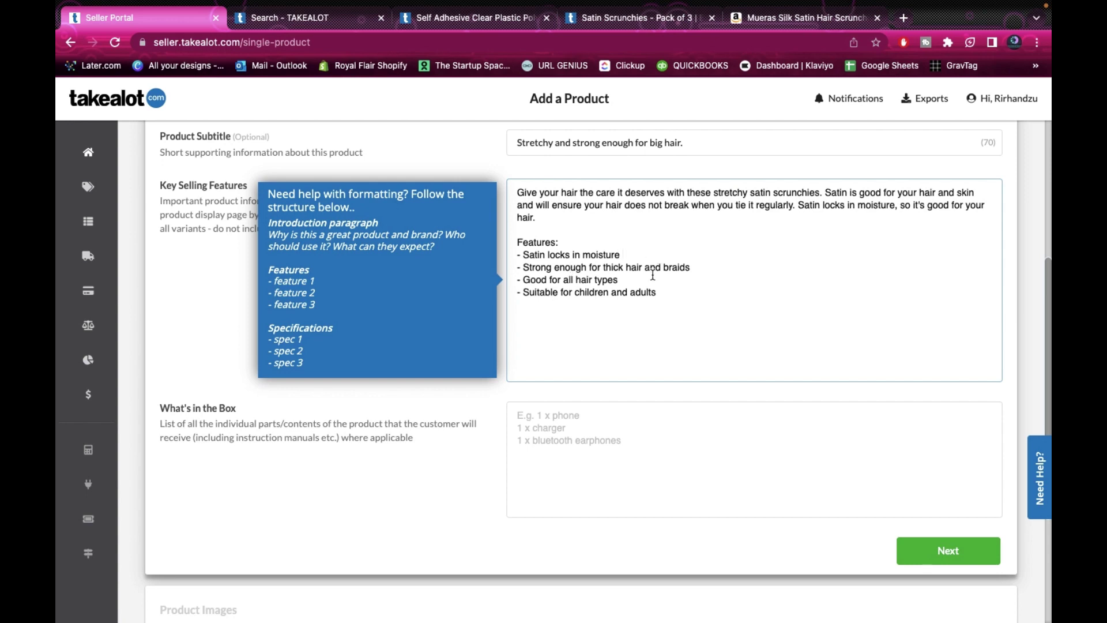
pyautogui.click(715, 280)
pyautogui.click(635, 254)
pyautogui.click(668, 296)
# Step: Enter "3 satin scrunchies" as the contents for What's in the Box
pyautogui.click(568, 437)
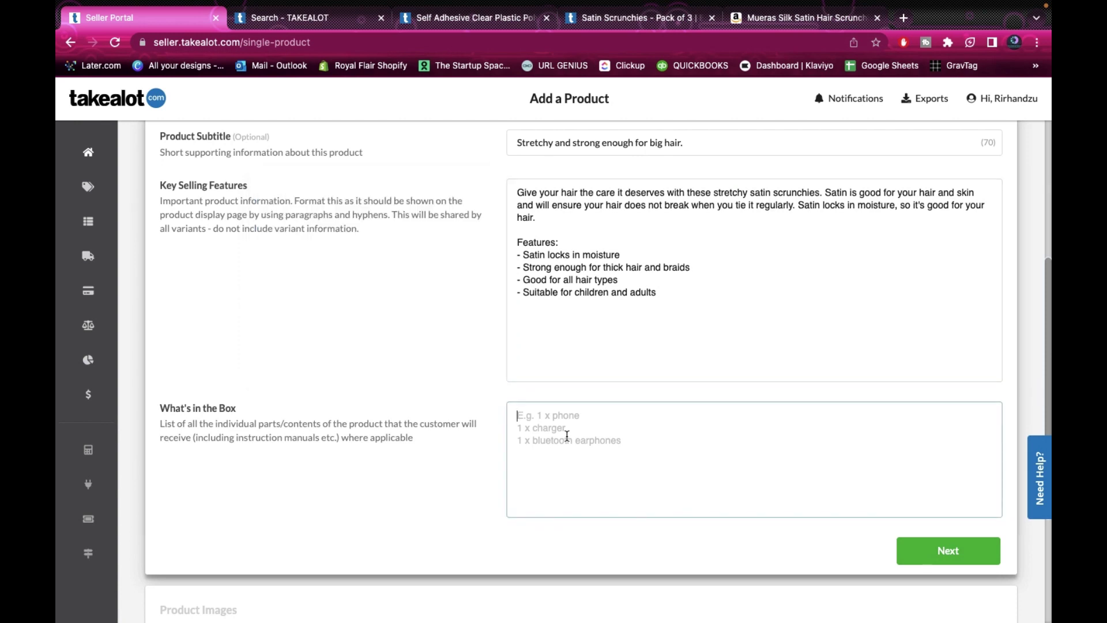
pyautogui.write('3 satin')
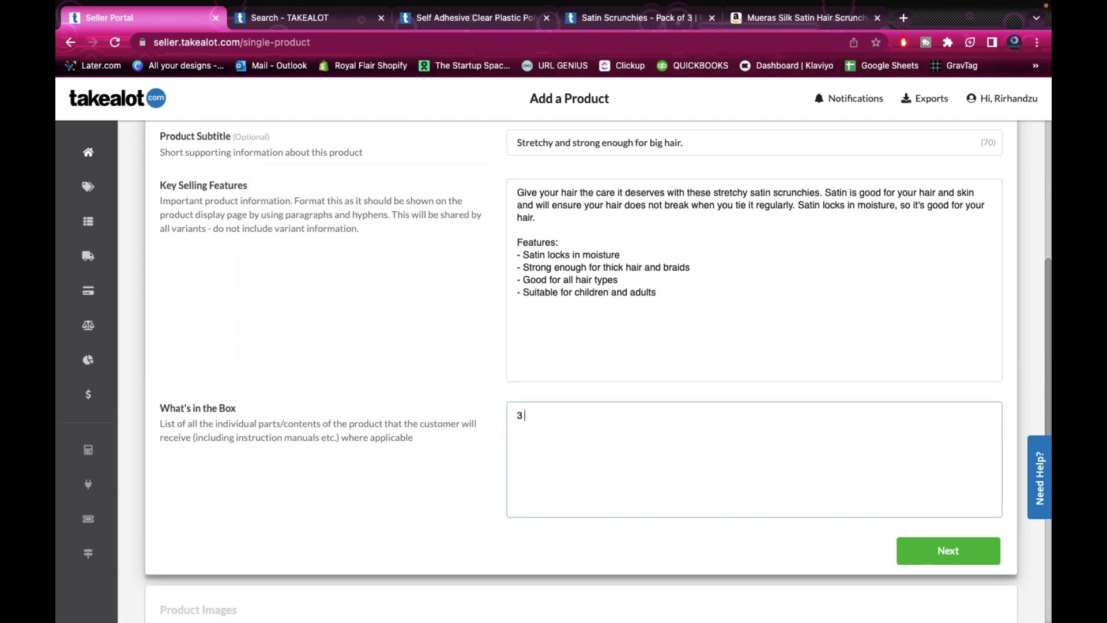
pyautogui.write(' scrunchies')
pyautogui.click(193, 440)
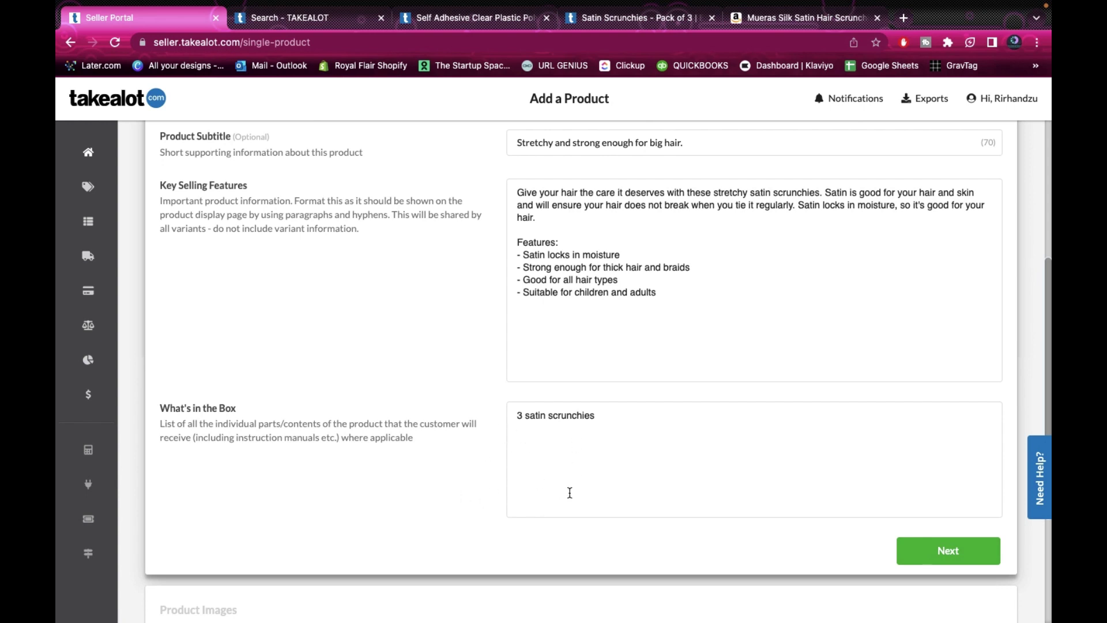
# Step: Highlight the four hyphenated lines of the Features list in the key selling features
pyautogui.click(522, 254)
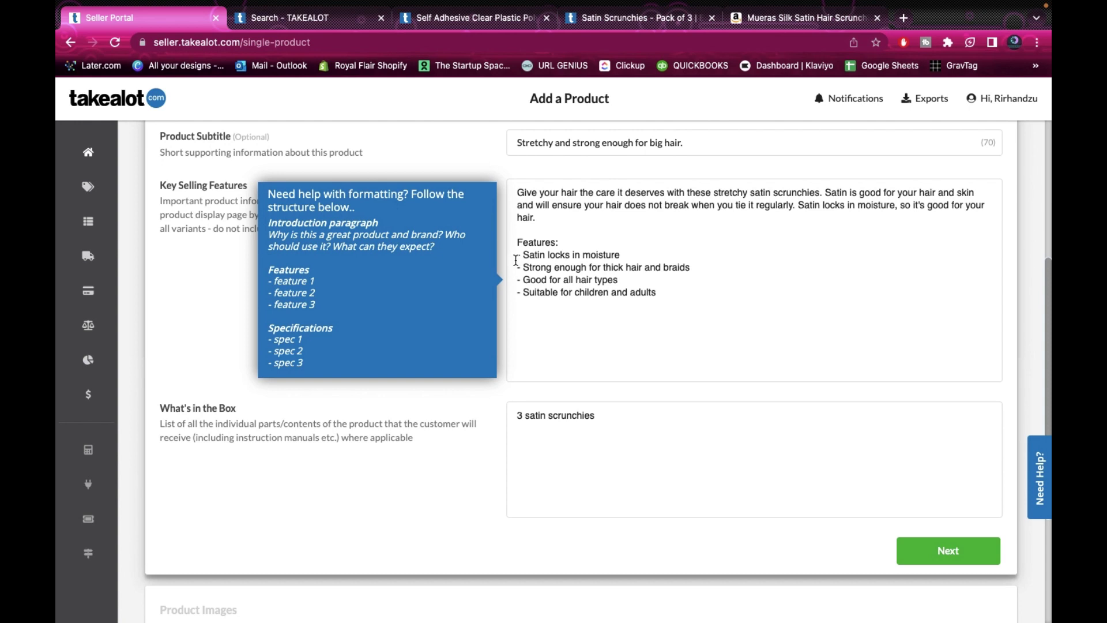
pyautogui.moveTo(518, 254); pyautogui.dragTo(608, 301)
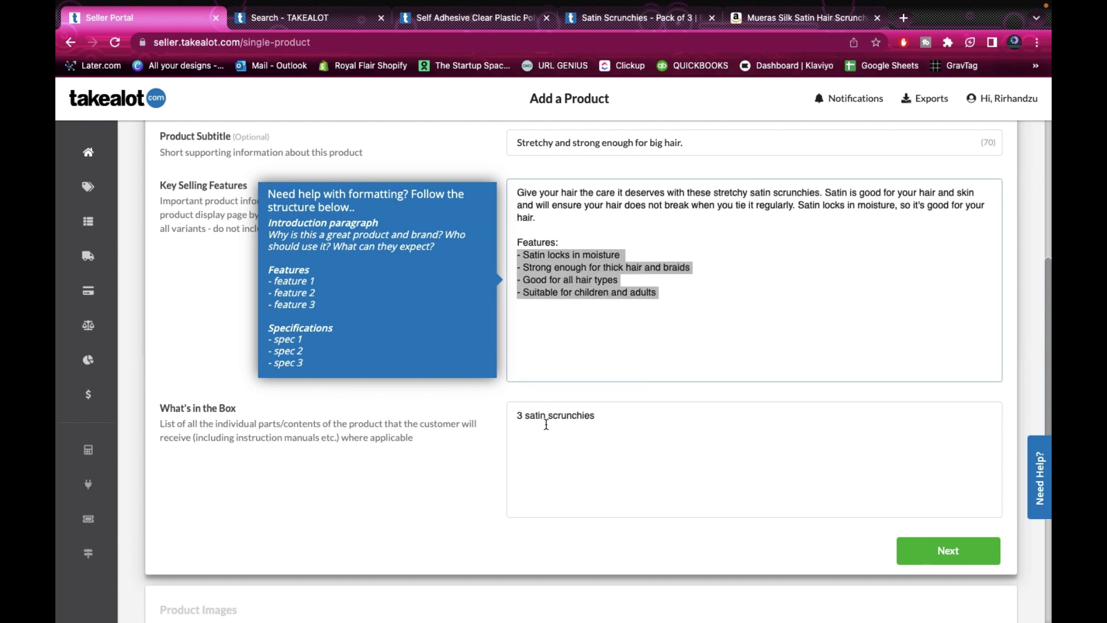
# Step: Put a hyphen before "3 satin scrunchies" in What's in the Box and proceed to the product images section
pyautogui.click(513, 416)
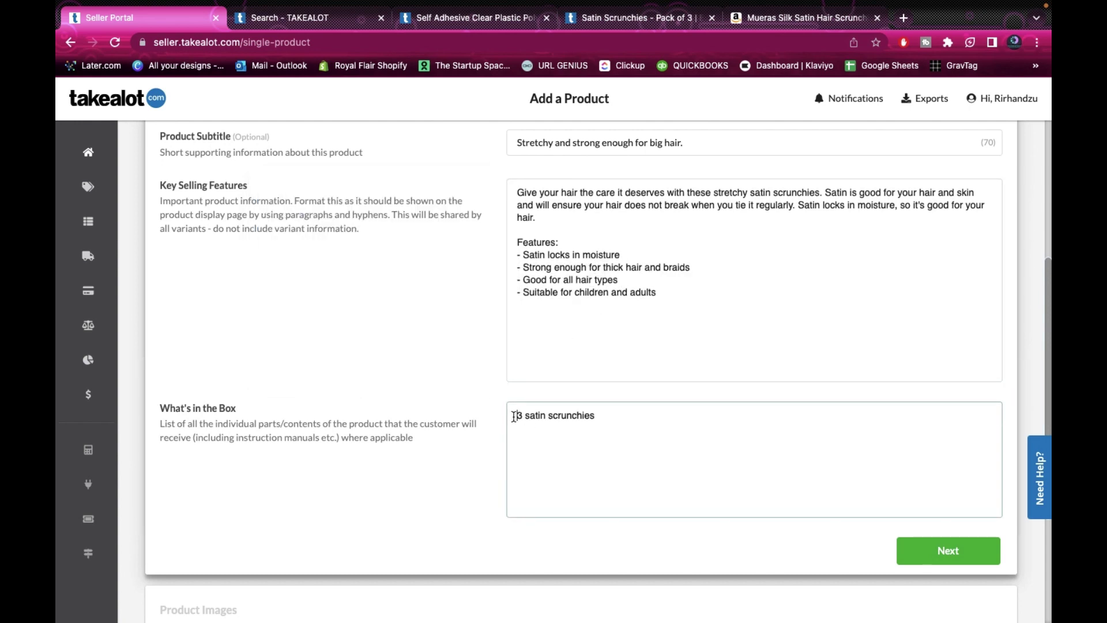
pyautogui.scroll(-2, 911, 529)
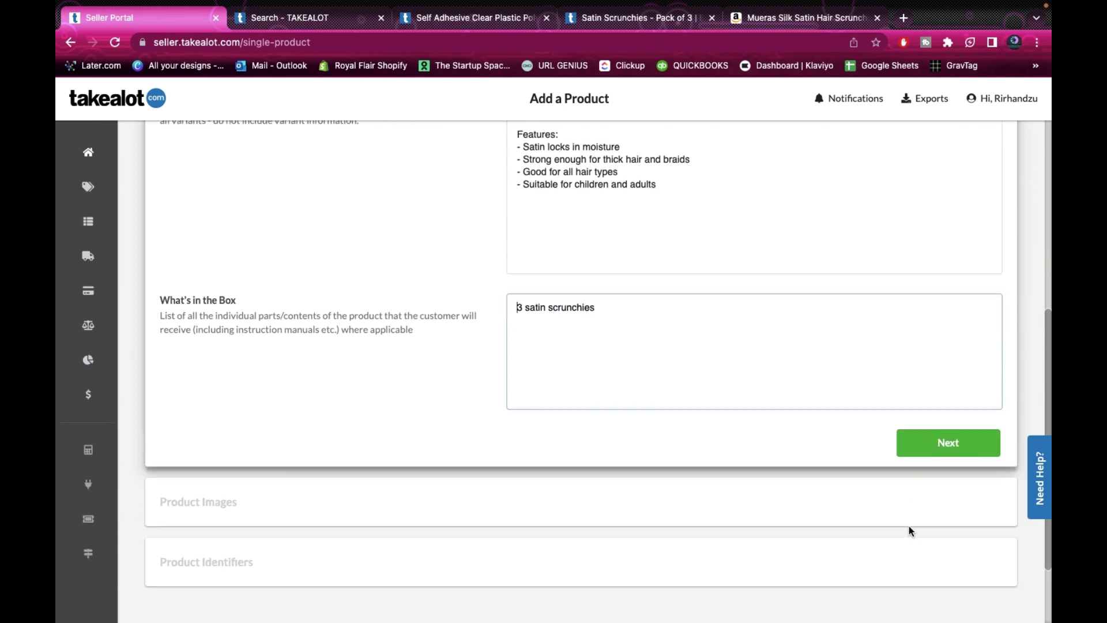
pyautogui.click(944, 453)
pyautogui.click(518, 307)
pyautogui.write('-')
pyautogui.click(920, 457)
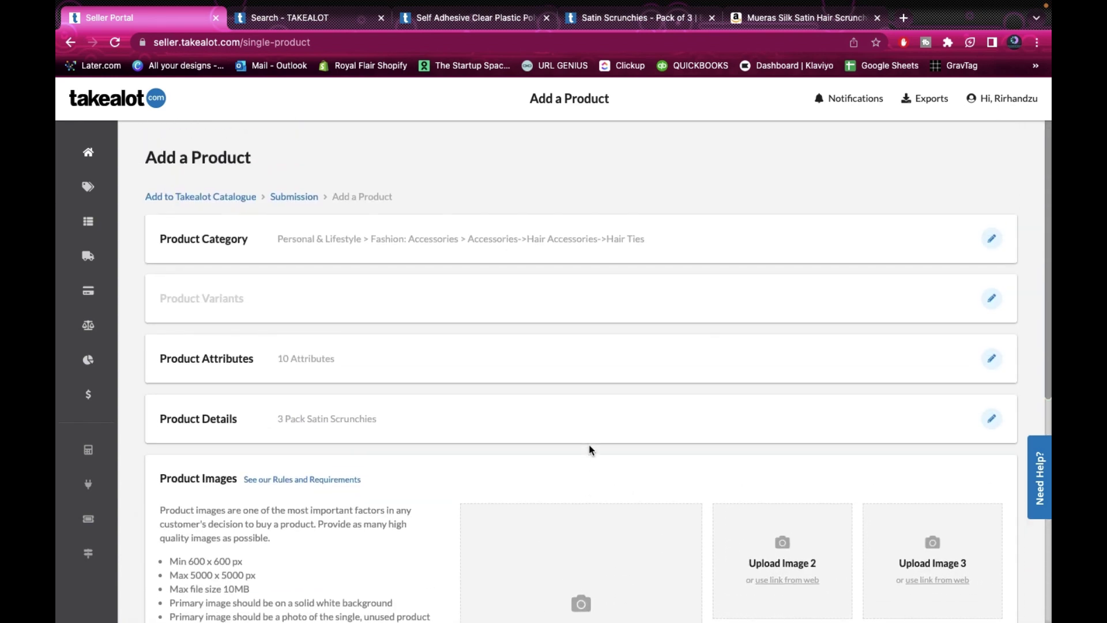
# Step: Examine the product image requirements, highlighting the department-specific rules and the rule on matching the title and box contents
pyautogui.scroll(-3, 589, 446)
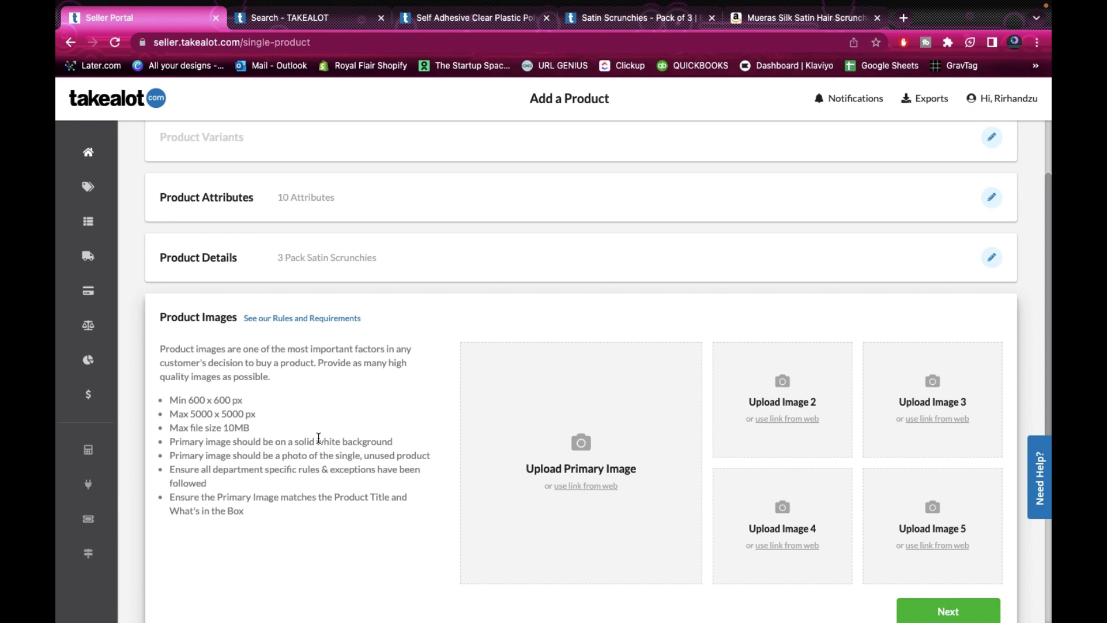
pyautogui.scroll(-1, 318, 438)
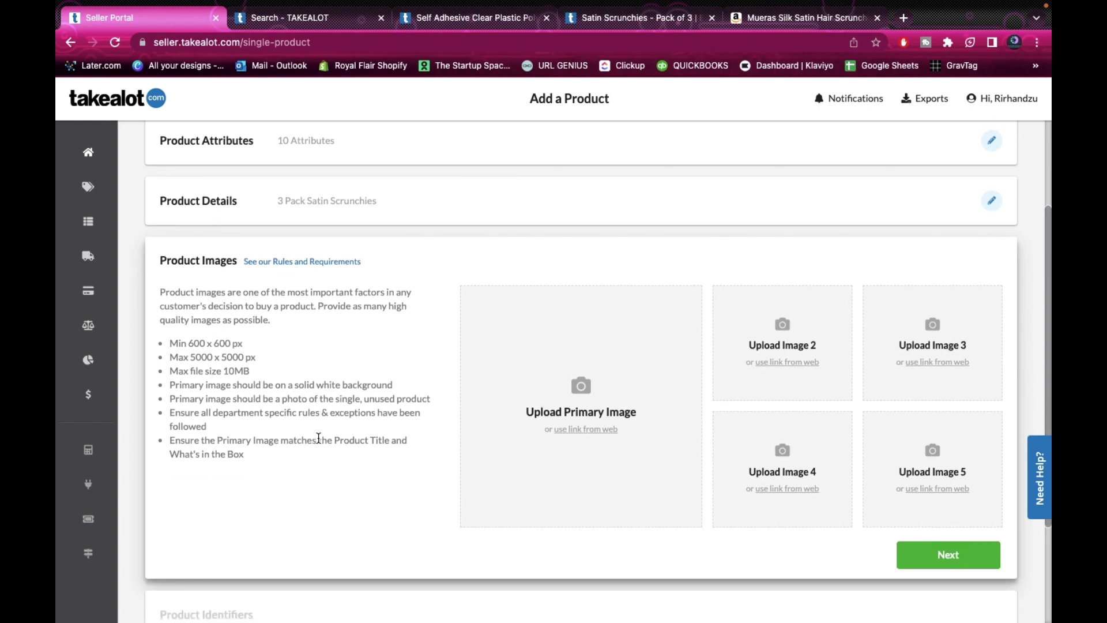
pyautogui.scroll(-3, 318, 439)
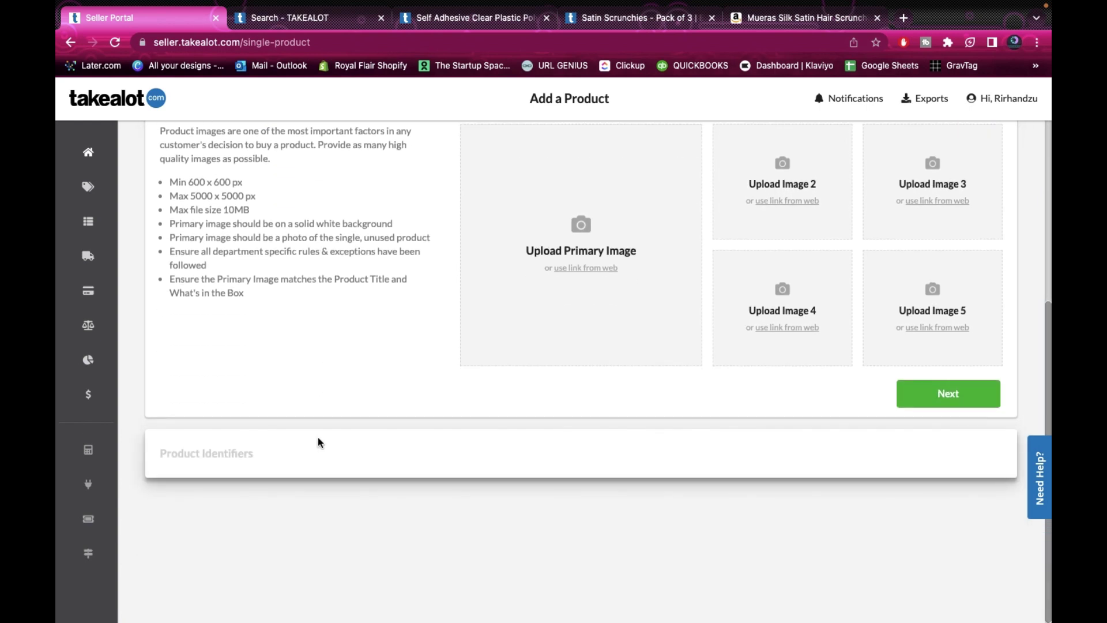
pyautogui.scroll(3, 318, 441)
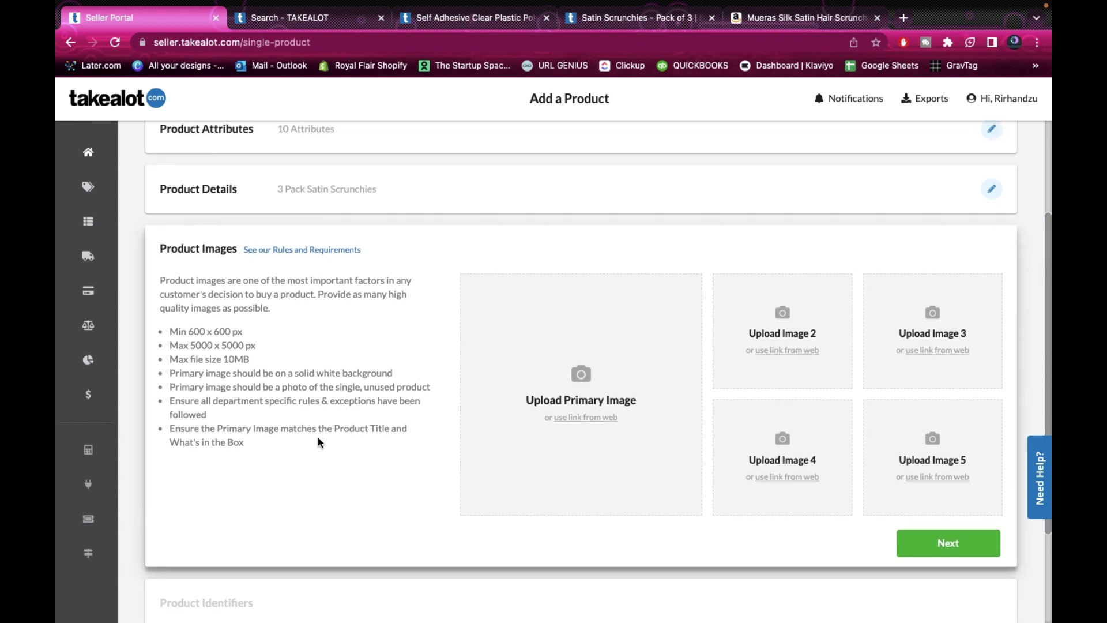
pyautogui.scroll(-1, 318, 437)
pyautogui.moveTo(234, 354); pyautogui.dragTo(352, 359)
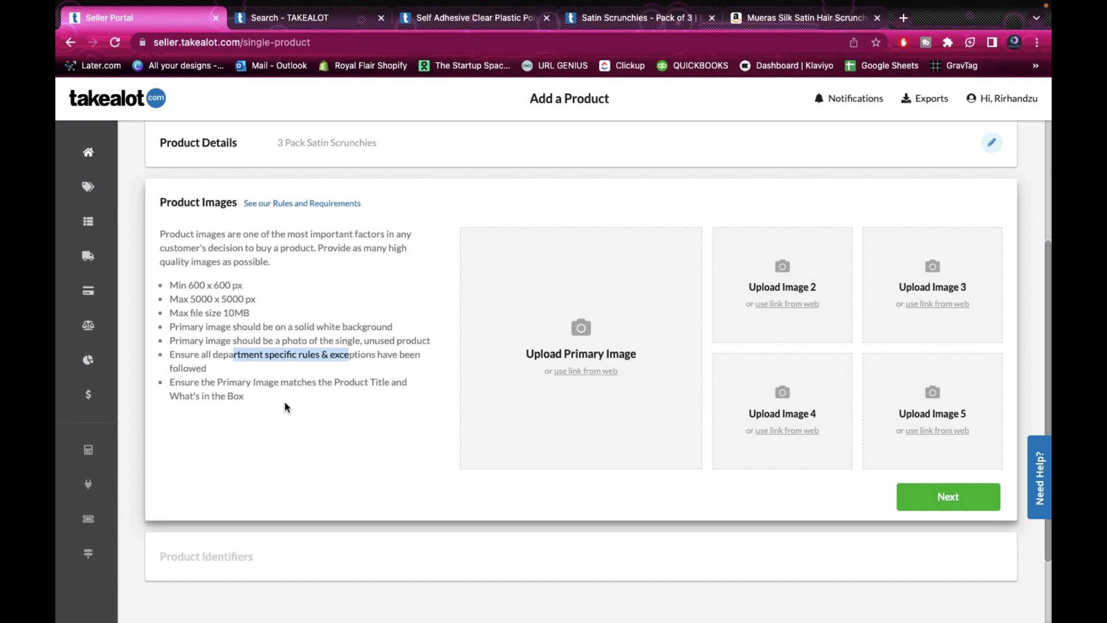
pyautogui.moveTo(200, 383); pyautogui.dragTo(321, 394)
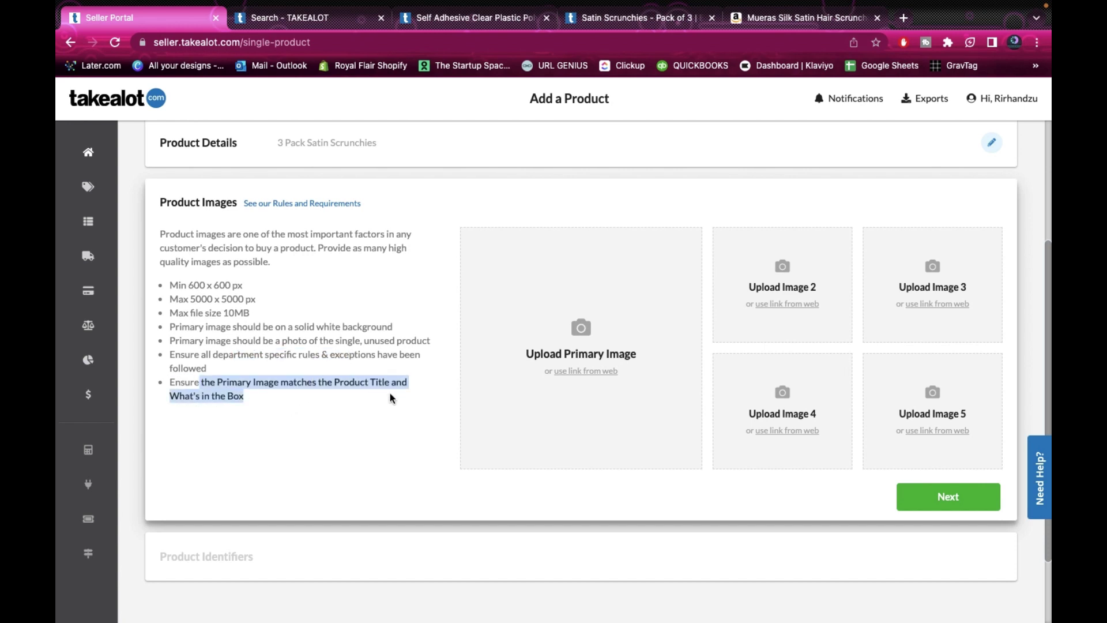
pyautogui.click(337, 433)
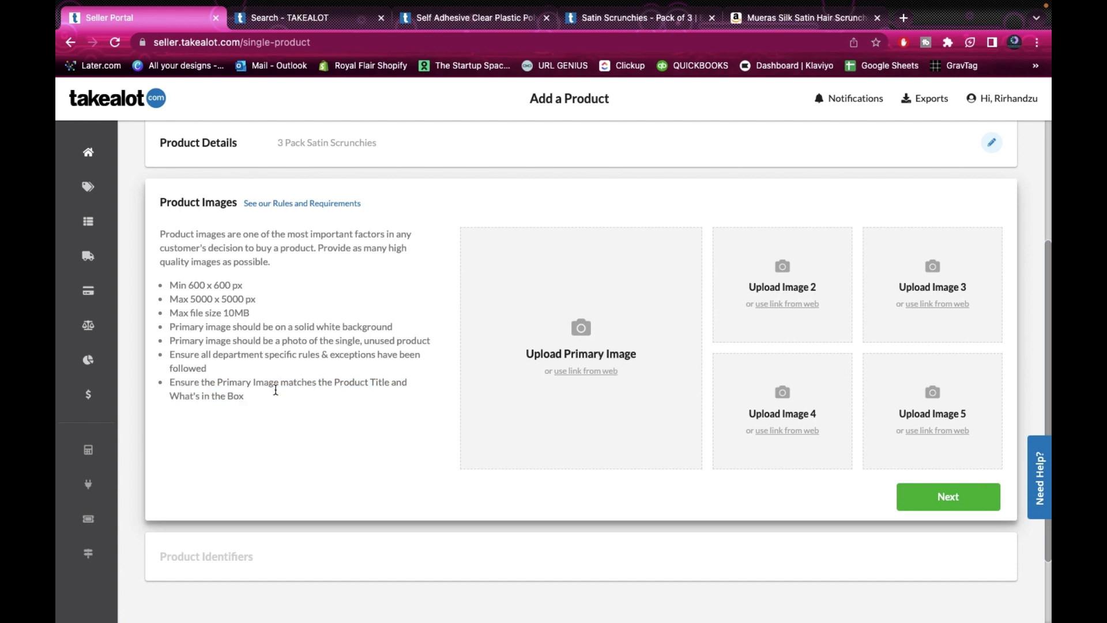
pyautogui.moveTo(235, 398); pyautogui.dragTo(169, 388)
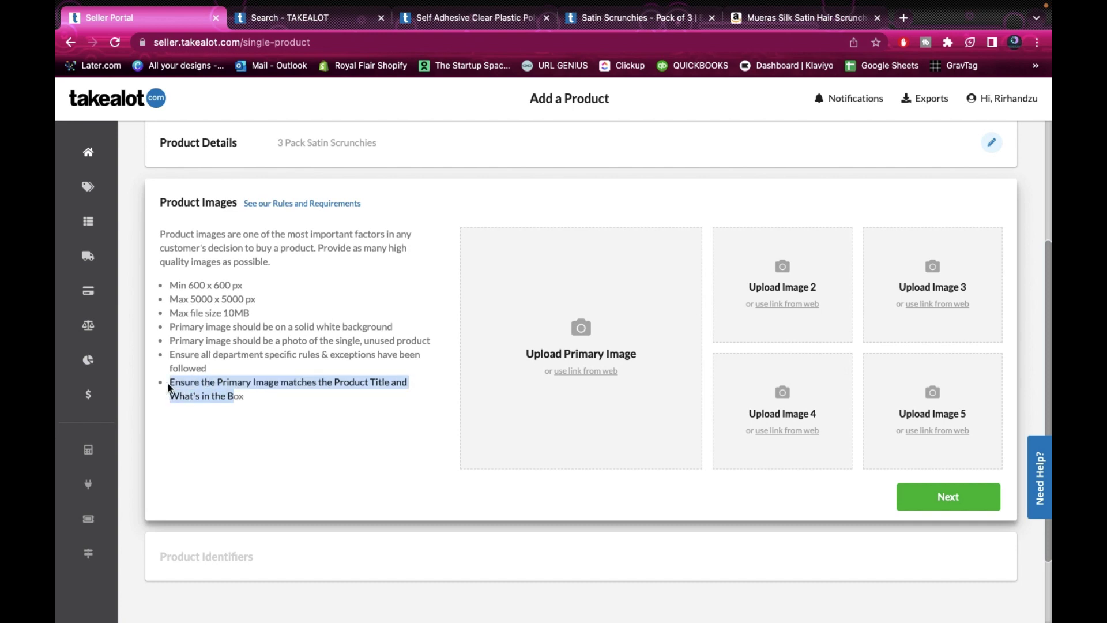
pyautogui.click(257, 403)
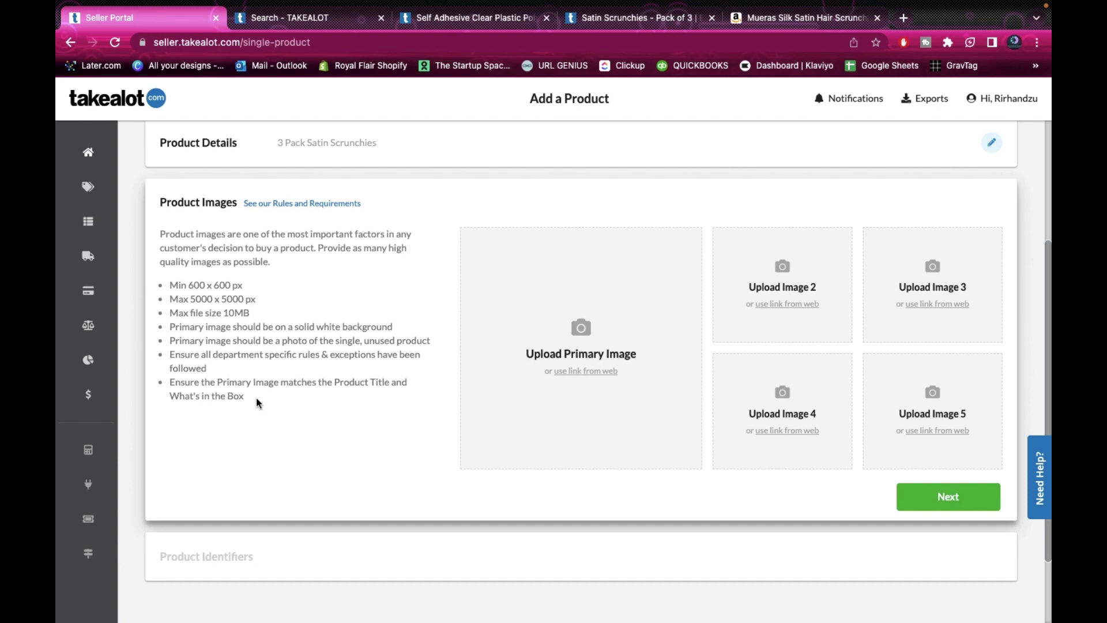
# Step: Add the stacked pink scrunchies photo as primary image and ACDEA31E-3350-4A17-9414-DEDA2A4F97DB.PNG as Image 2, and complete the images section
pyautogui.moveTo(256, 397); pyautogui.dragTo(605, 381)
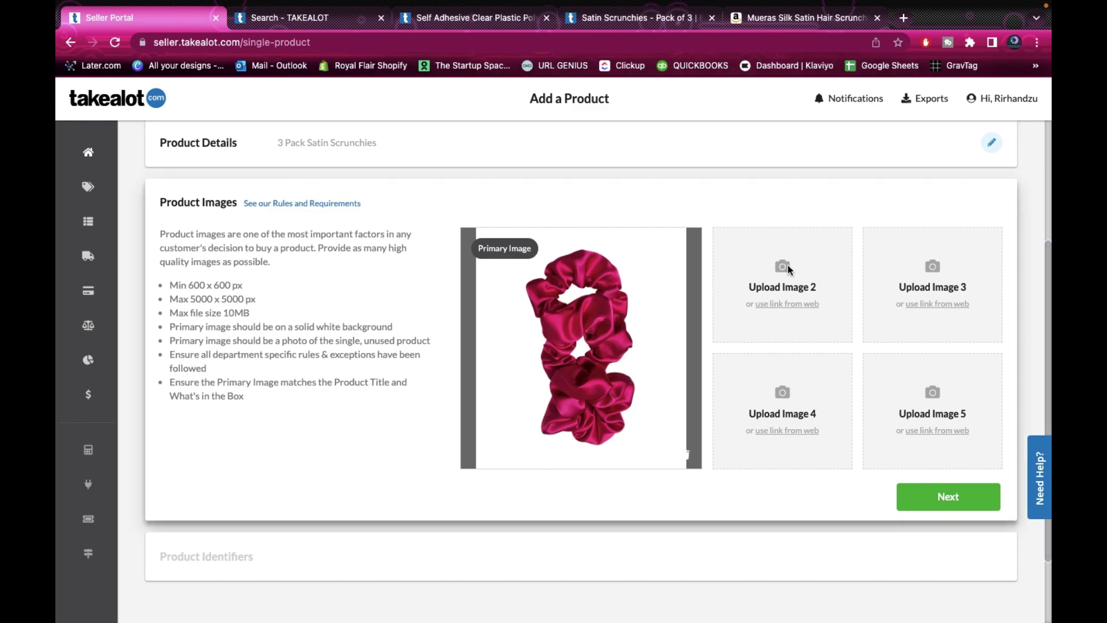
pyautogui.click(789, 270)
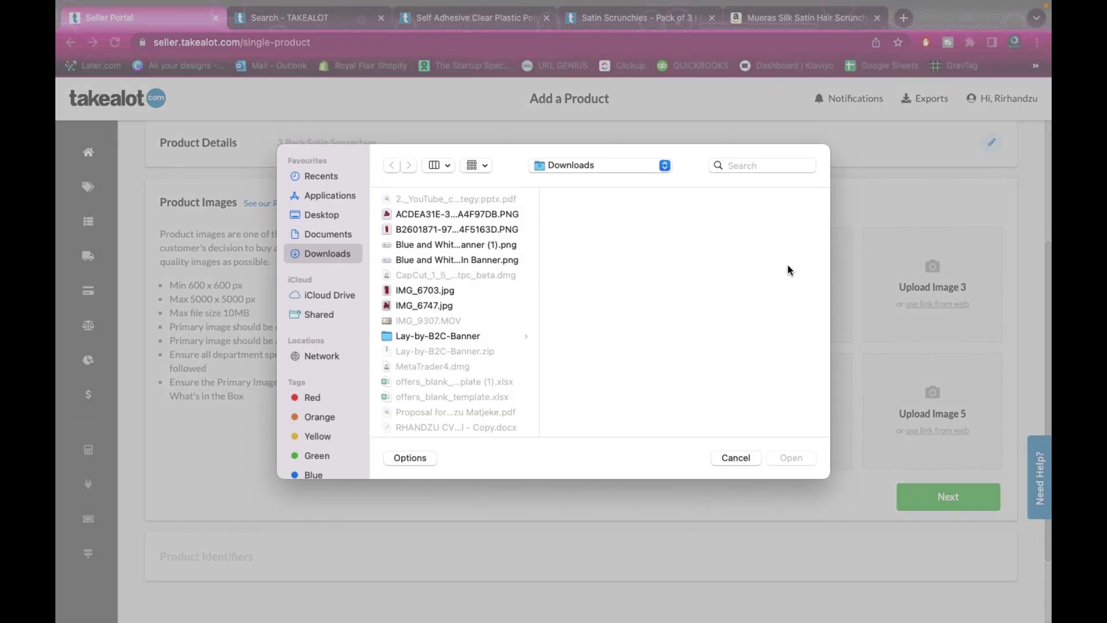
pyautogui.click(505, 217)
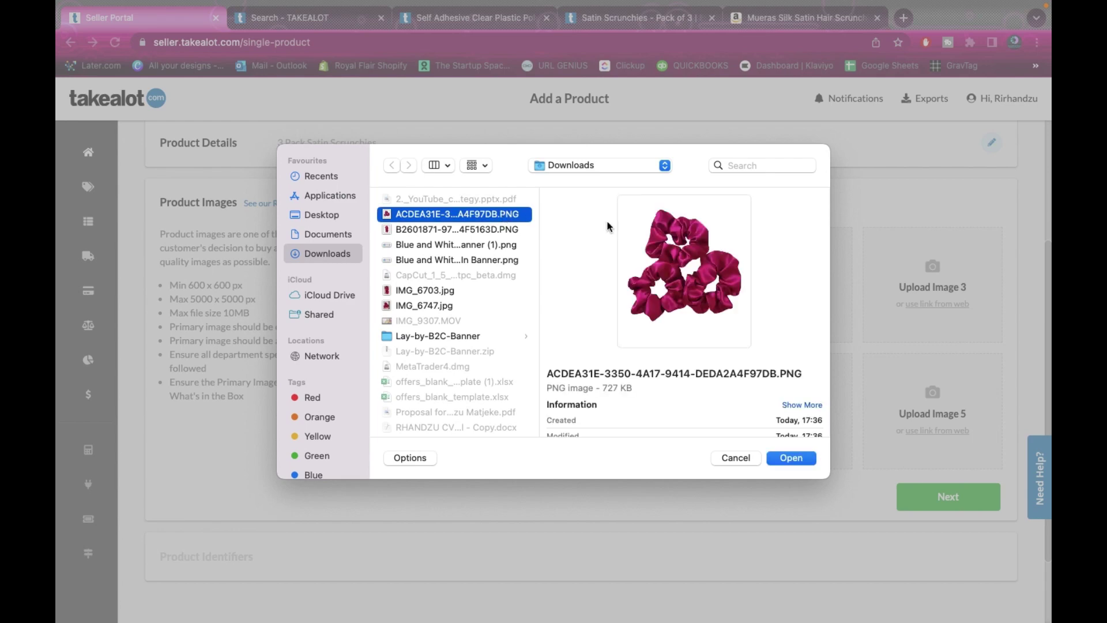
pyautogui.click(796, 459)
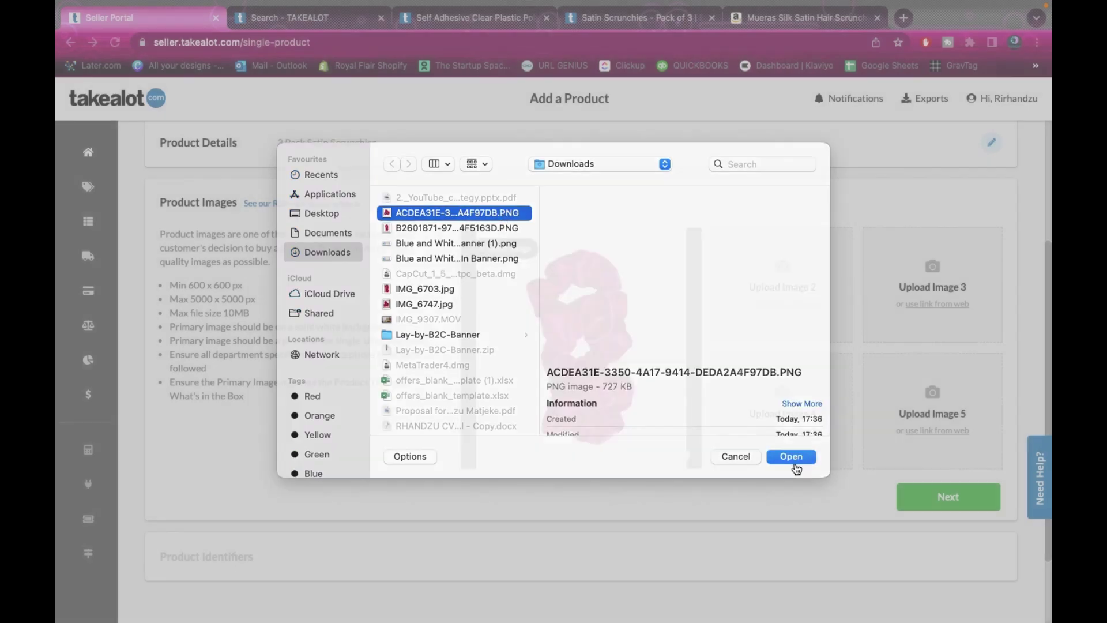
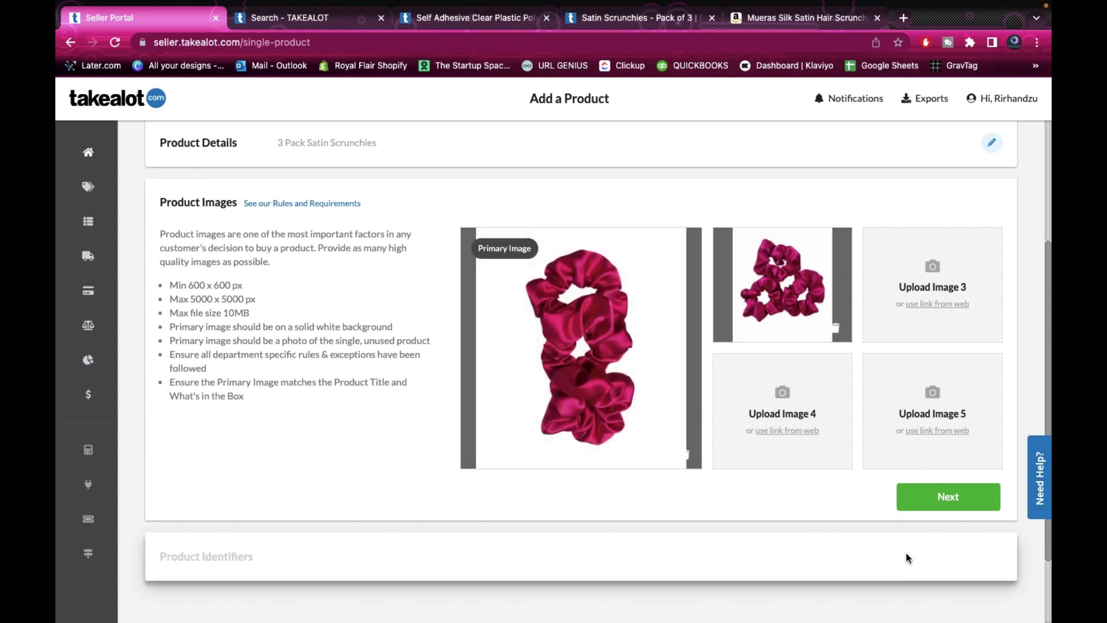
pyautogui.click(942, 499)
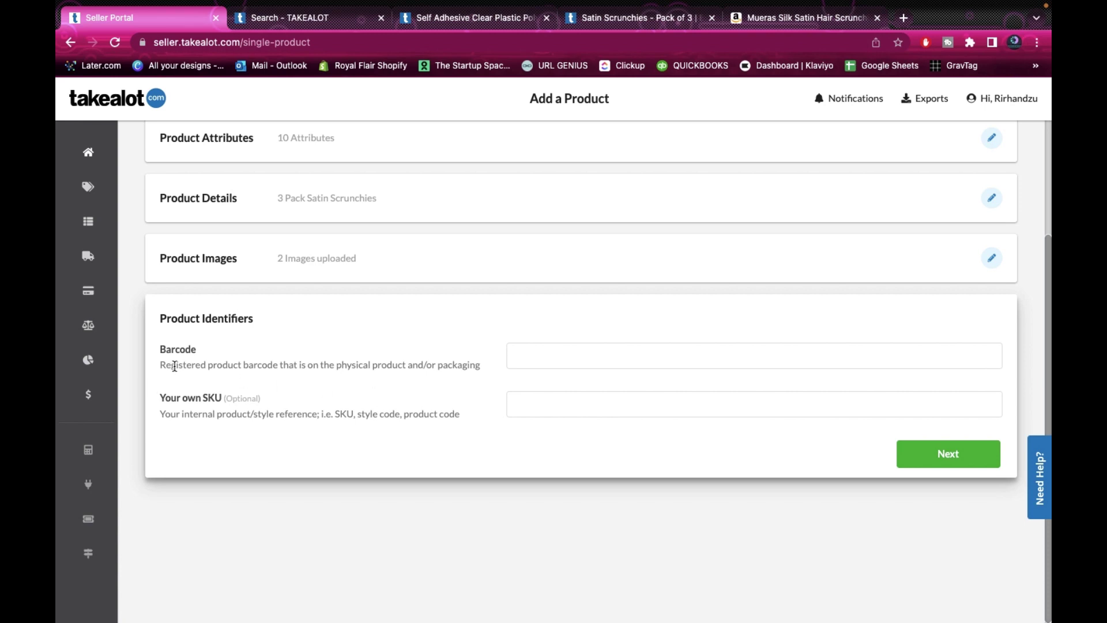
# Step: Highlight the description of the Barcode field and look over the product identifiers section
pyautogui.moveTo(177, 365); pyautogui.dragTo(445, 367)
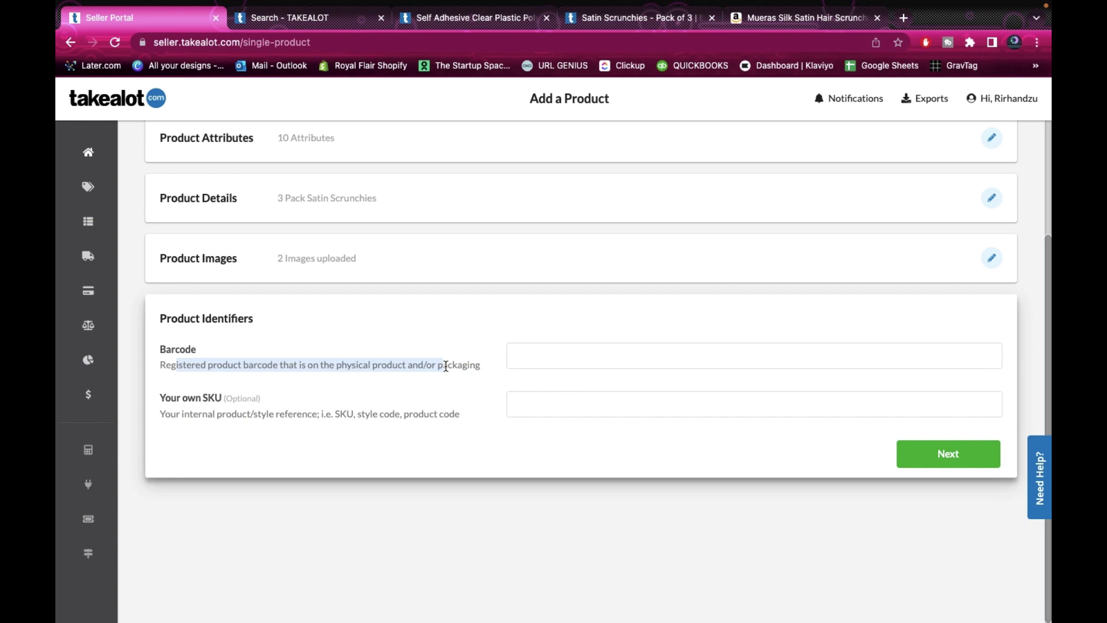
pyautogui.click(432, 428)
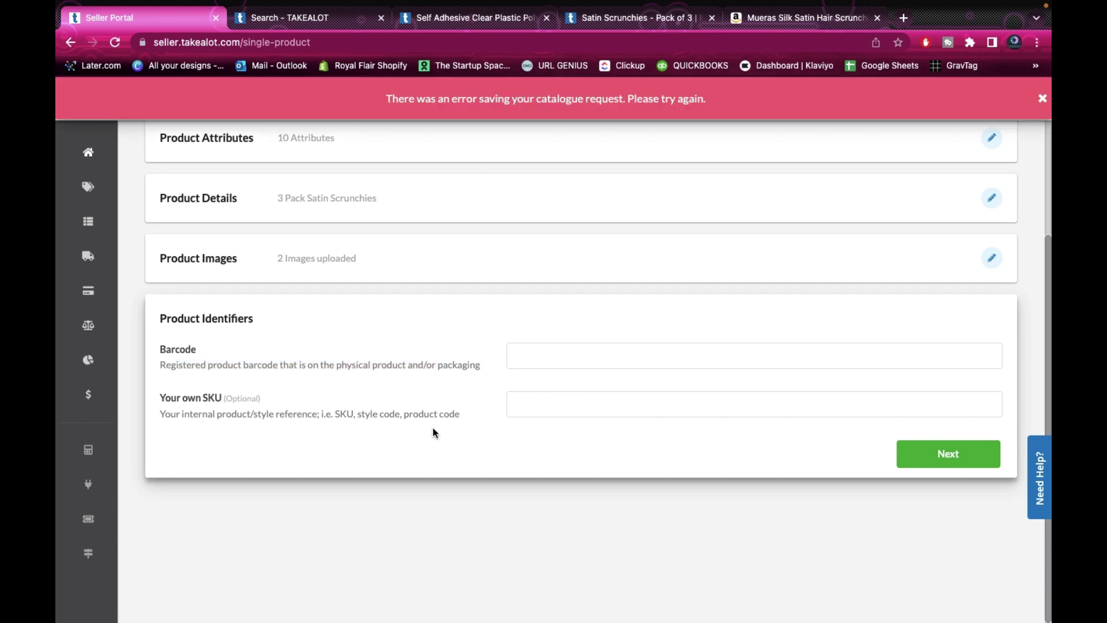
pyautogui.scroll(4, 430, 385)
pyautogui.scroll(-4, 430, 386)
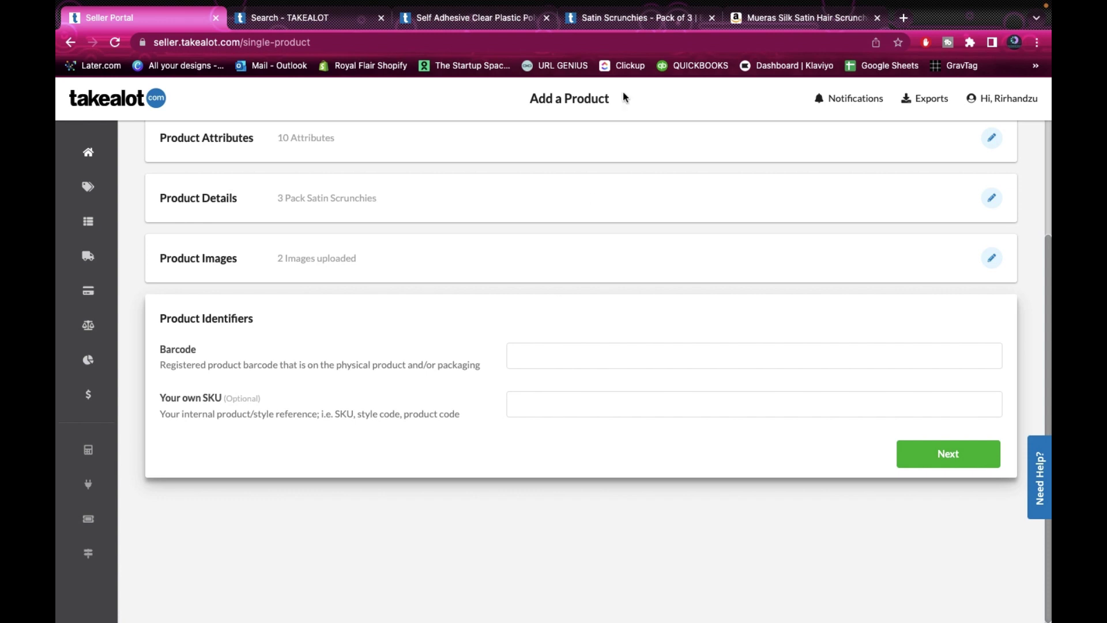
# Step: Examine the Product Information table with its barcode on the Satin Scrunchies - Pack of 3 listing
pyautogui.click(635, 18)
pyautogui.scroll(-20, 519, 424)
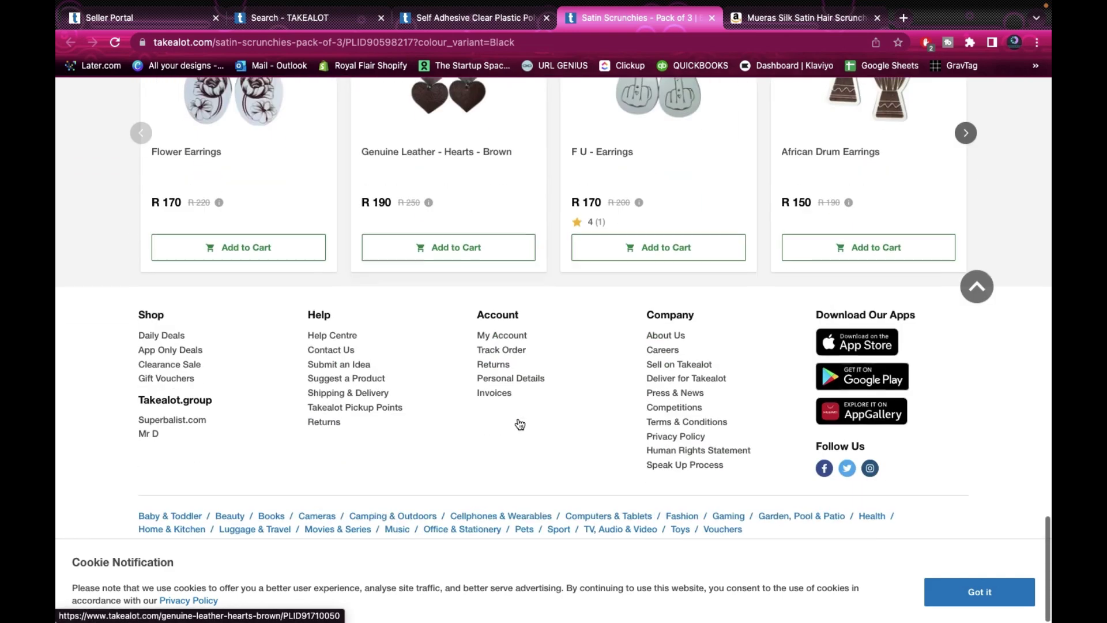
pyautogui.scroll(12, 519, 422)
pyautogui.scroll(10, 519, 424)
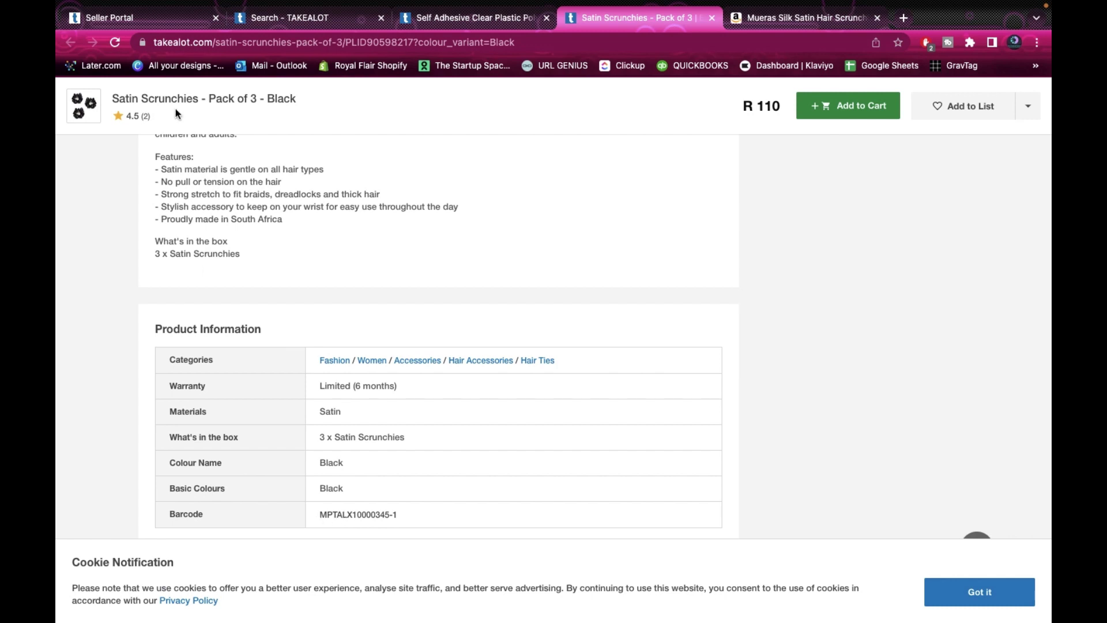
# Step: Return to the Seller Portal, leave the barcode and SKU blank, and continue to the submission preview
pyautogui.click(176, 17)
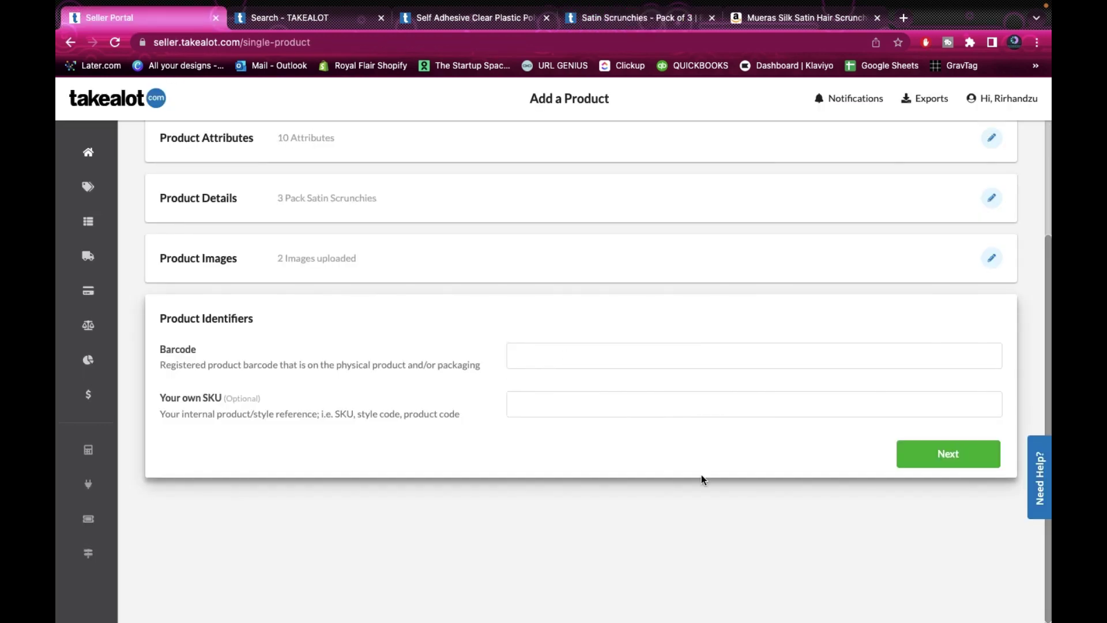
pyautogui.click(920, 463)
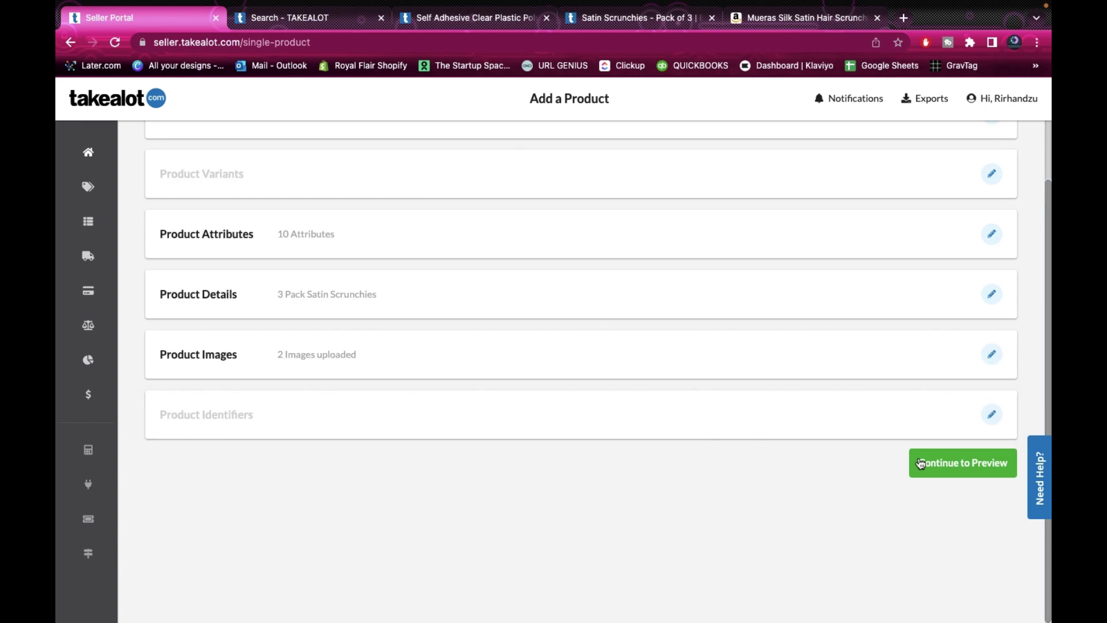
pyautogui.scroll(3, 774, 452)
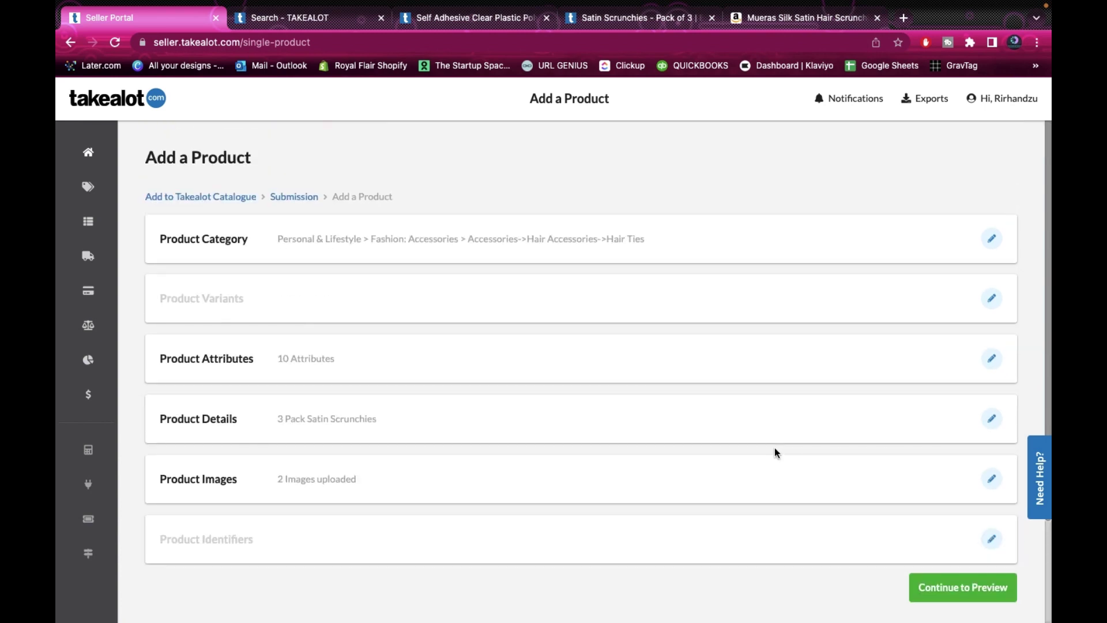
pyautogui.scroll(-3, 774, 452)
pyautogui.click(961, 471)
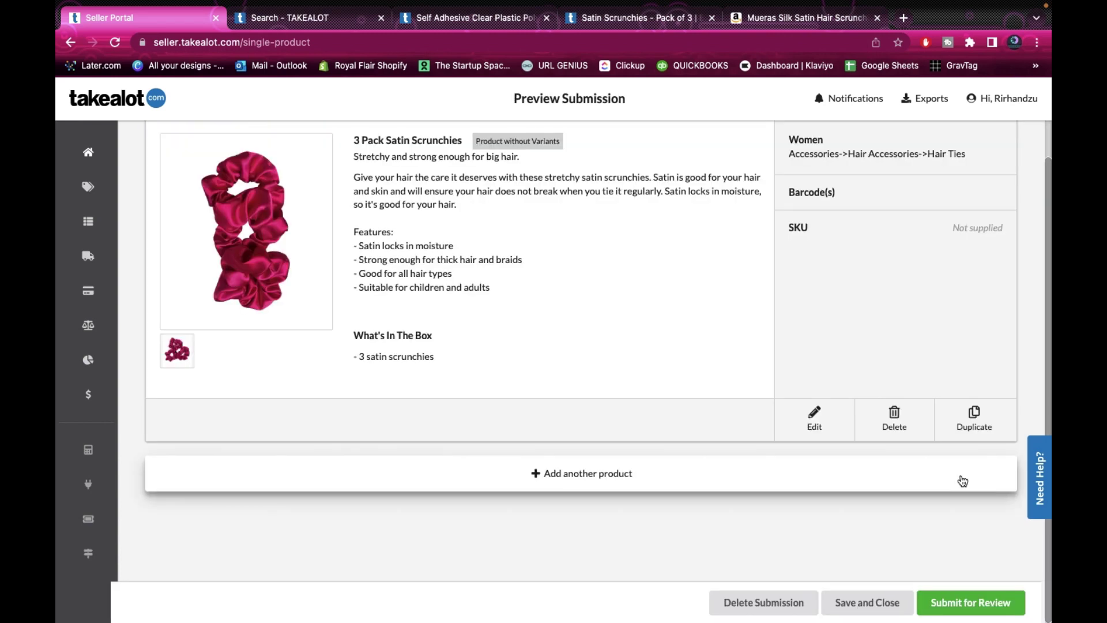
# Step: Review the previewed submission's images, description, box contents and attributes such as dimensions, warranty, colour, material and weight
pyautogui.scroll(2, 679, 290)
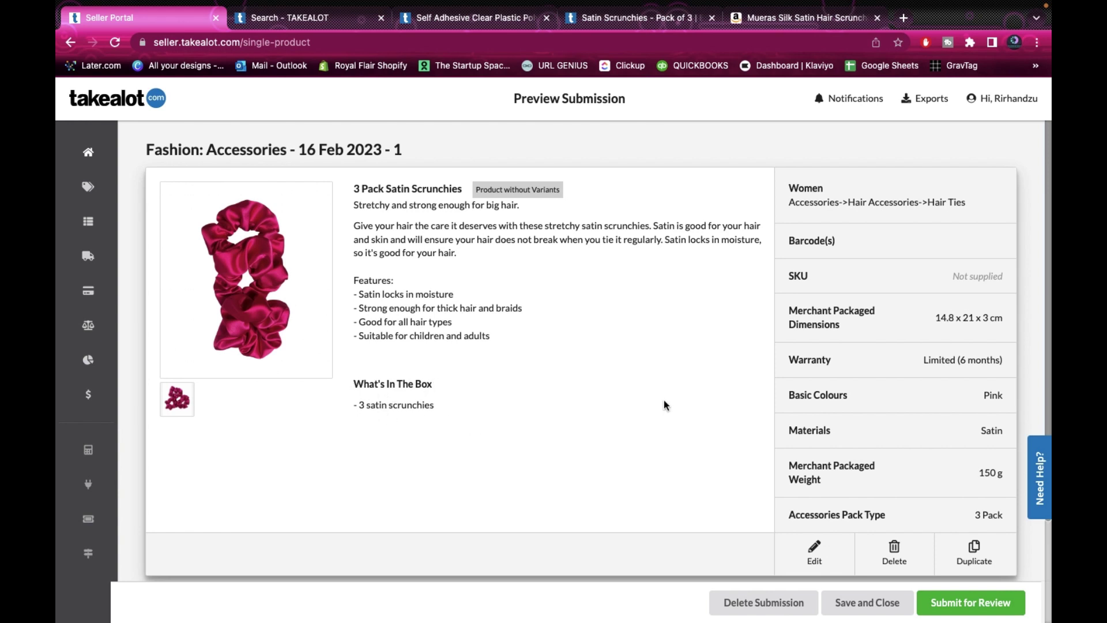
pyautogui.scroll(-1, 764, 325)
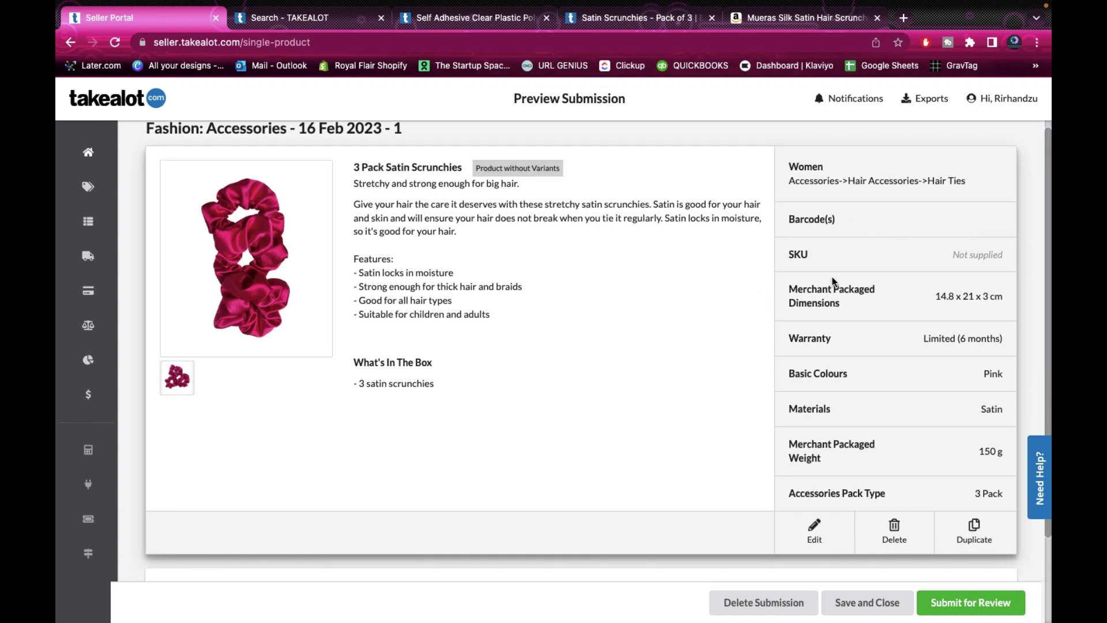
pyautogui.scroll(-2, 886, 309)
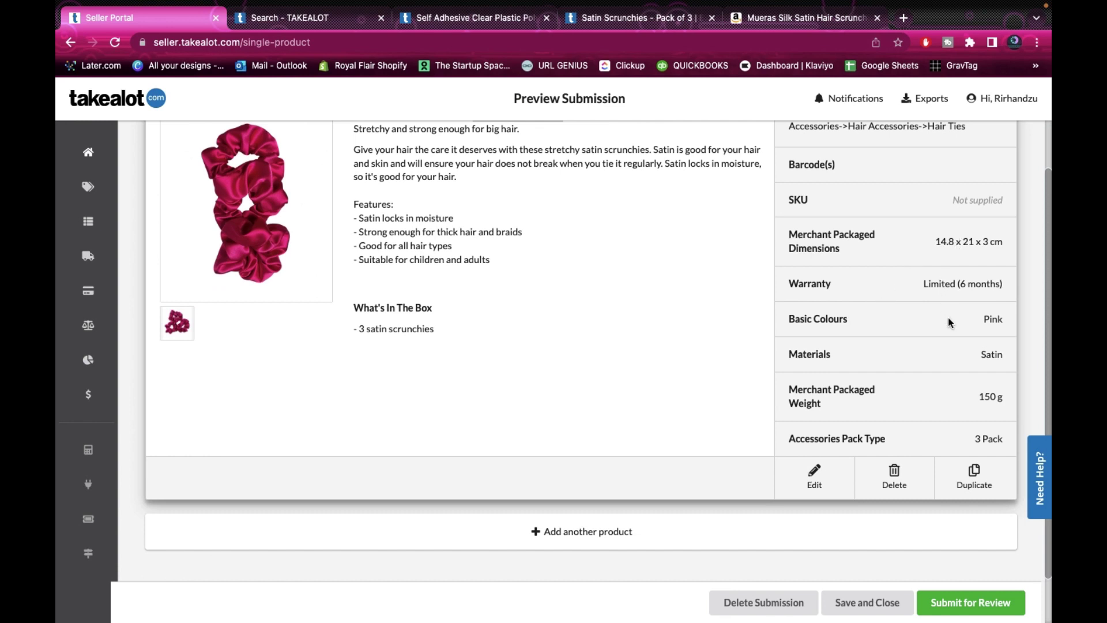
pyautogui.scroll(-1, 948, 322)
pyautogui.scroll(-1, 948, 317)
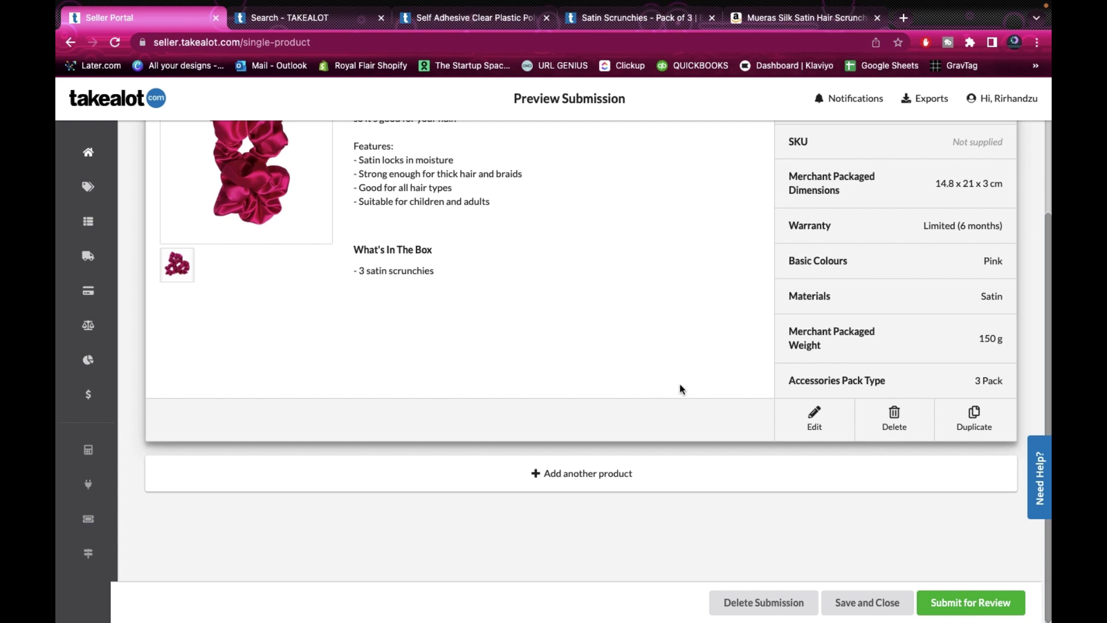
pyautogui.scroll(5, 682, 388)
pyautogui.scroll(-3, 680, 388)
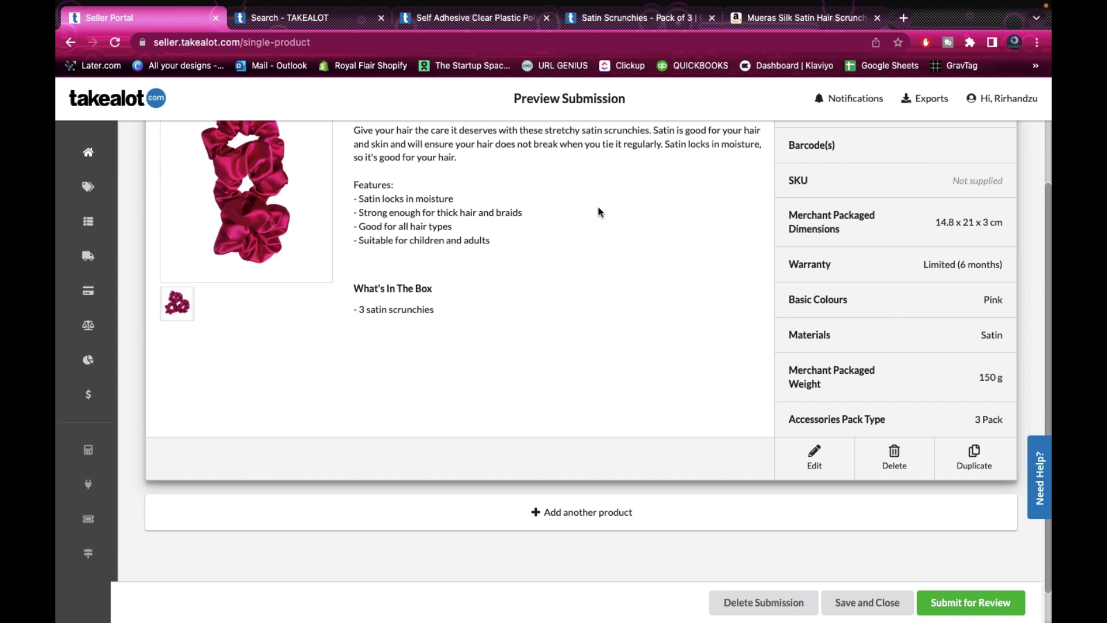
pyautogui.scroll(5, 598, 212)
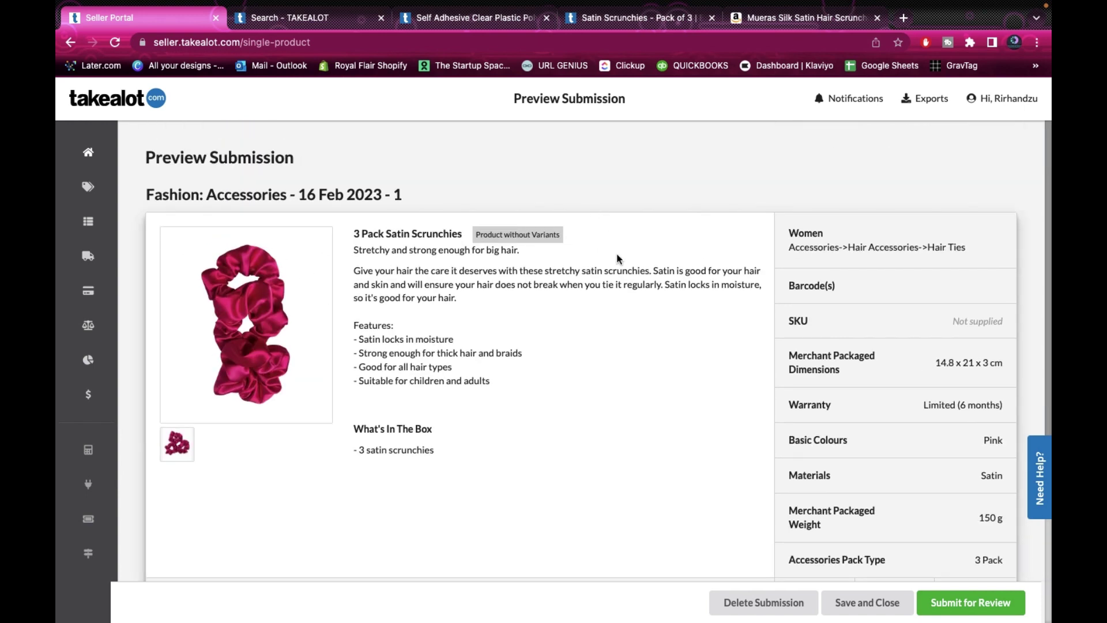
# Step: Submit the Fashion: Accessories - 16 Feb 2023 - 1 submission for review and confirm it
pyautogui.scroll(-5, 686, 387)
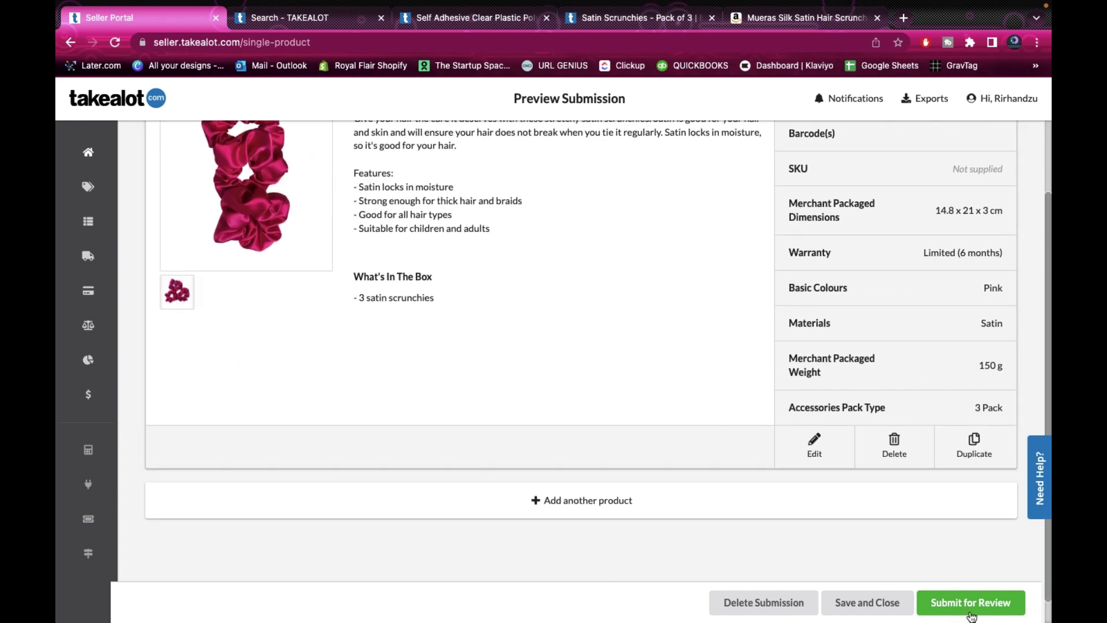
pyautogui.click(973, 607)
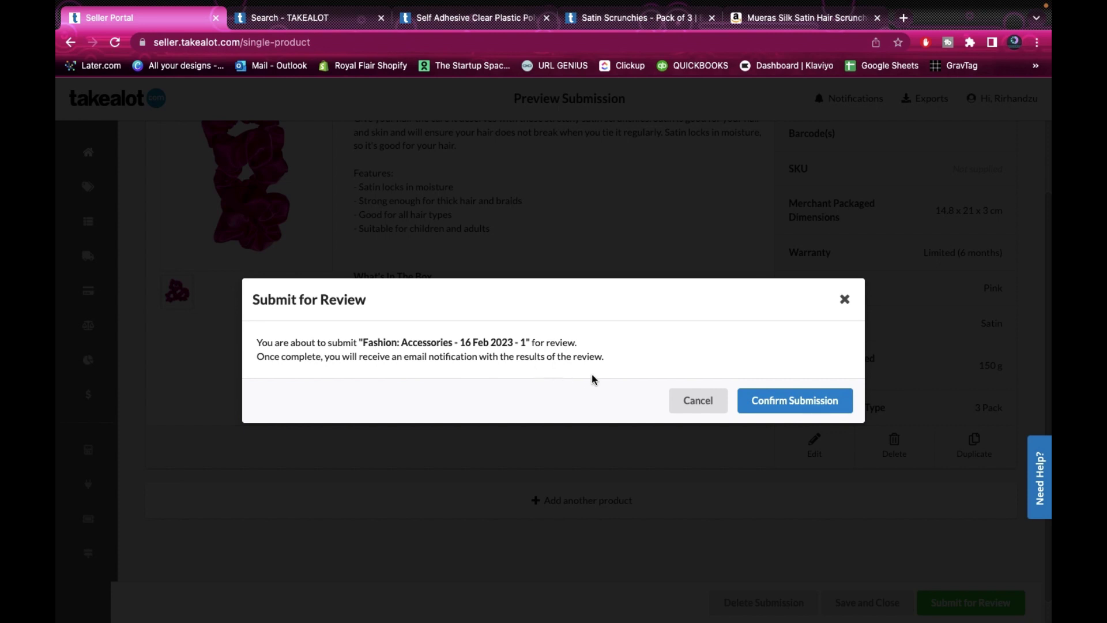
pyautogui.click(783, 402)
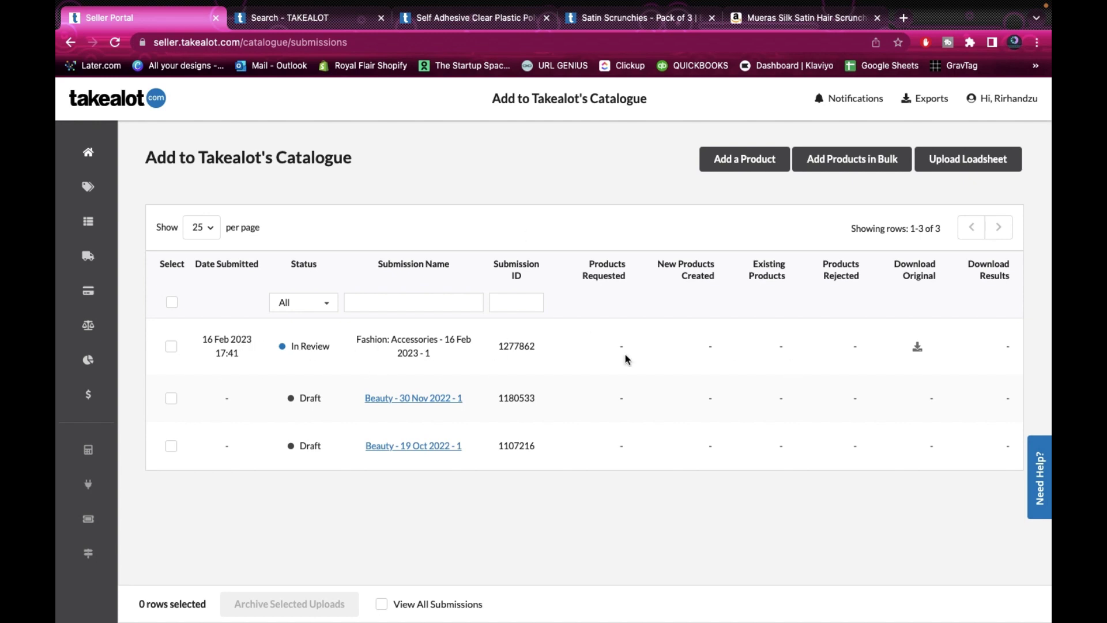
# Step: Download the original file of the 16 Feb 2023 submission and open it in Excel with macros disabled
pyautogui.click(917, 349)
pyautogui.moveTo(110, 597)
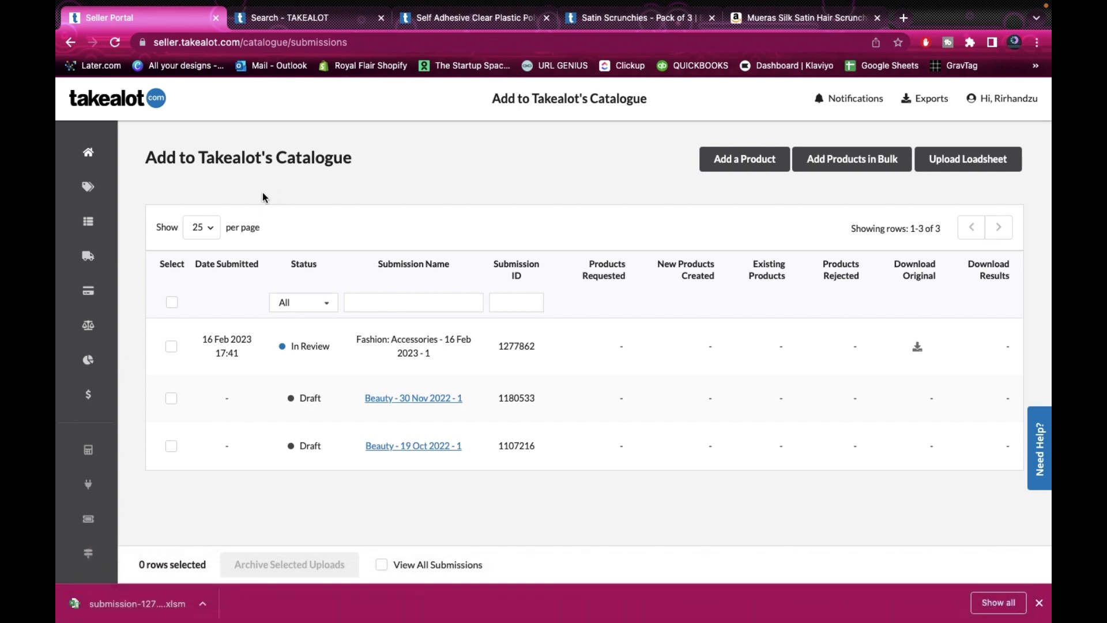
pyautogui.click(166, 603)
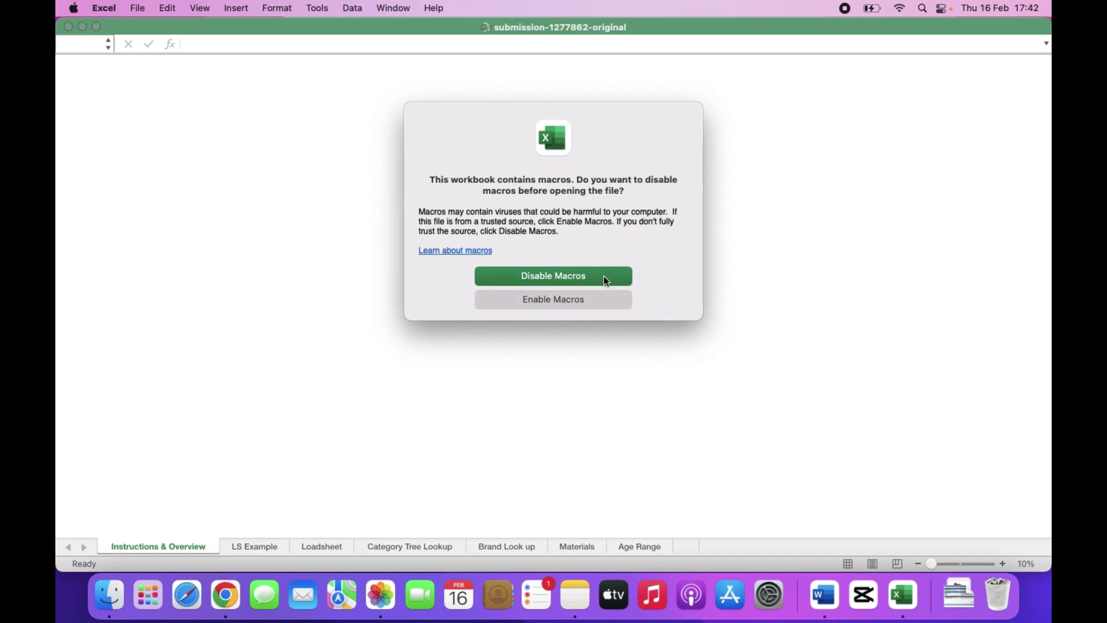
pyautogui.click(572, 282)
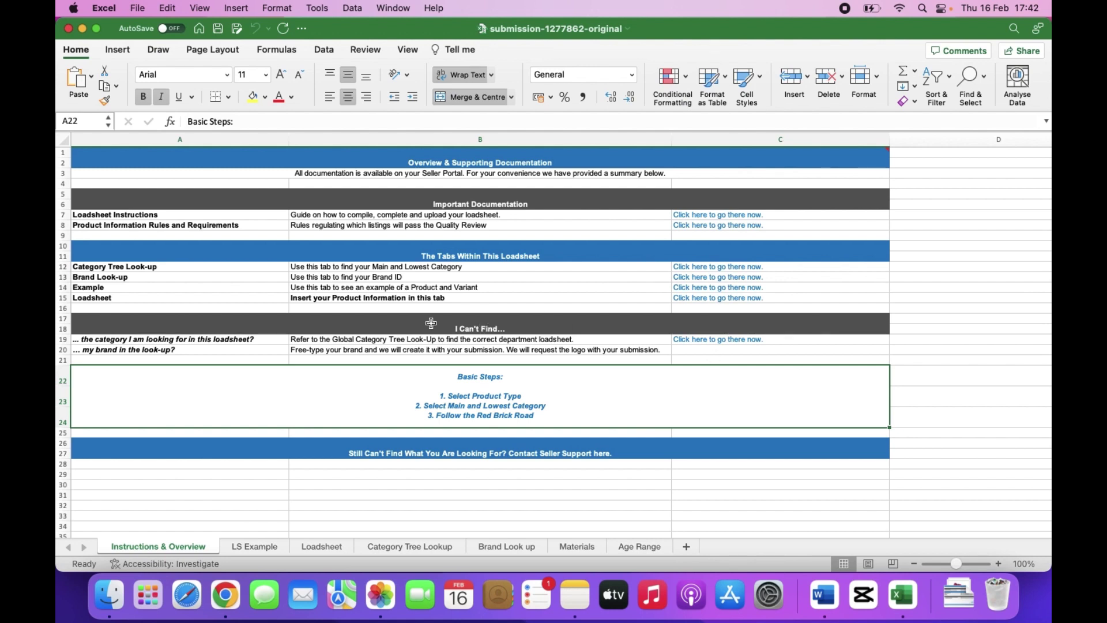
# Step: Look over the LS Example sheet, and review the scrunchies row on the Loadsheet sheet across its columns from category to Lifestyle
pyautogui.click(254, 547)
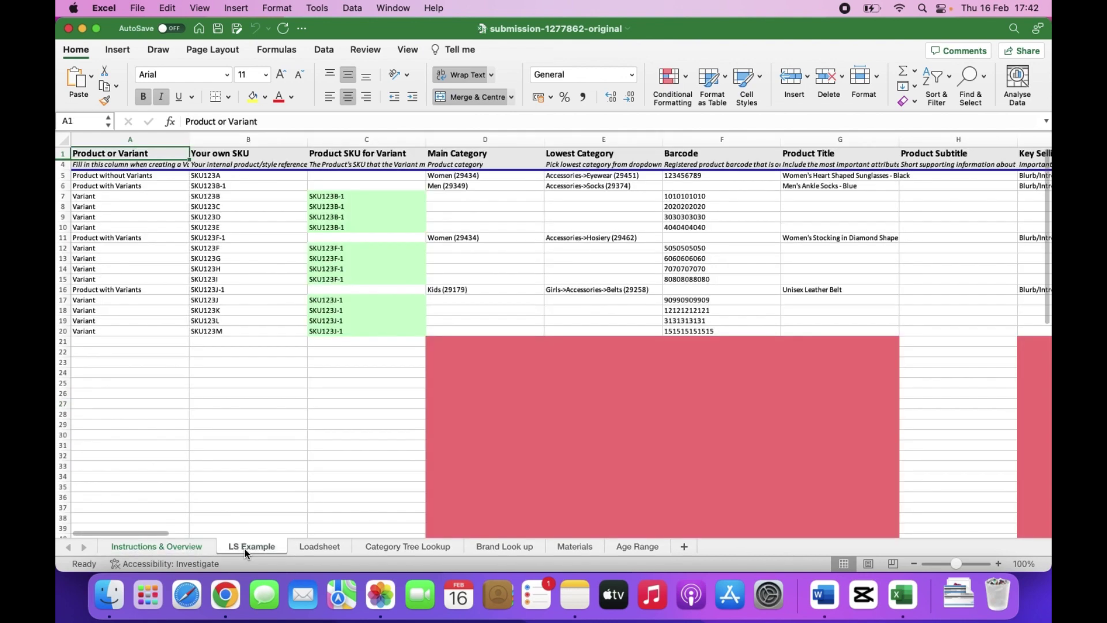
pyautogui.click(343, 549)
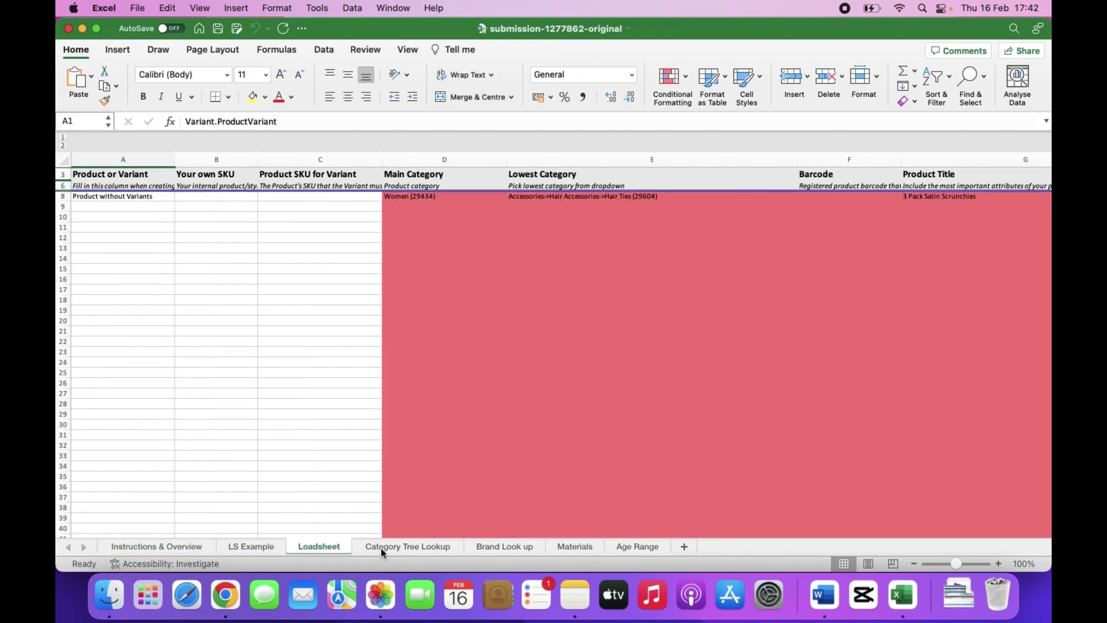
pyautogui.hscroll(5, 778, 197)
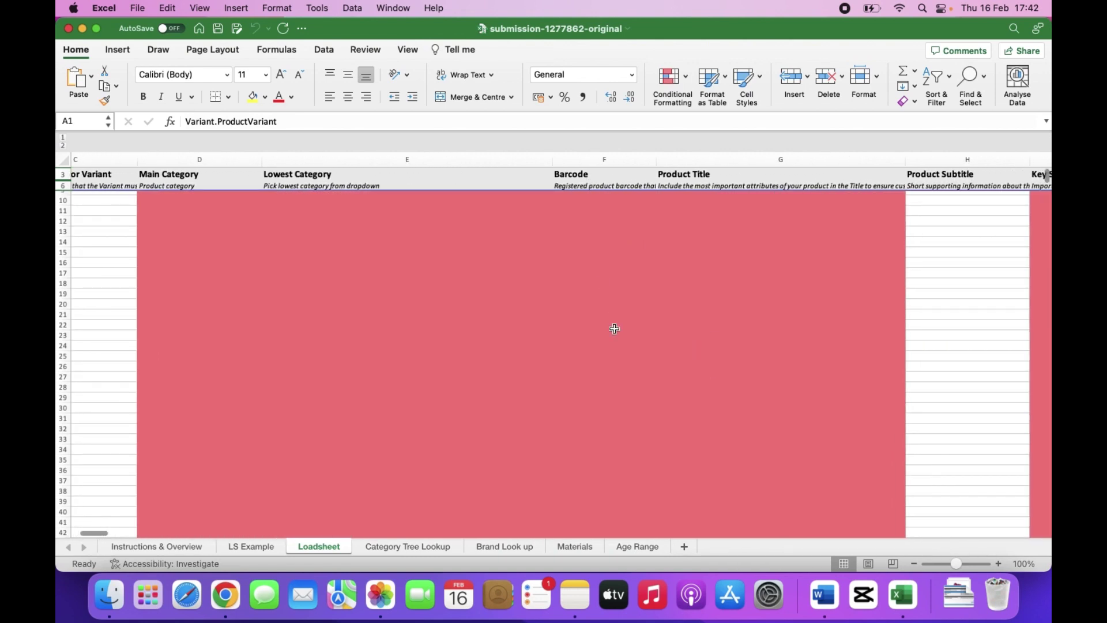
pyautogui.scroll(1, 614, 328)
pyautogui.scroll(-3, 755, 203)
pyautogui.hscroll(3, 755, 203)
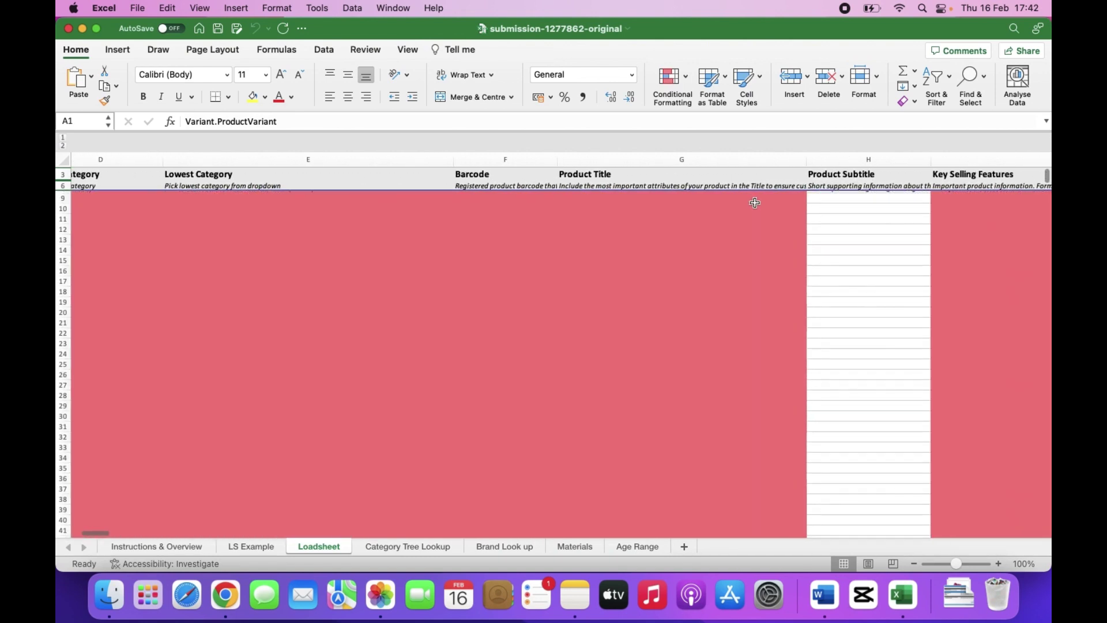
pyautogui.scroll(3, 755, 203)
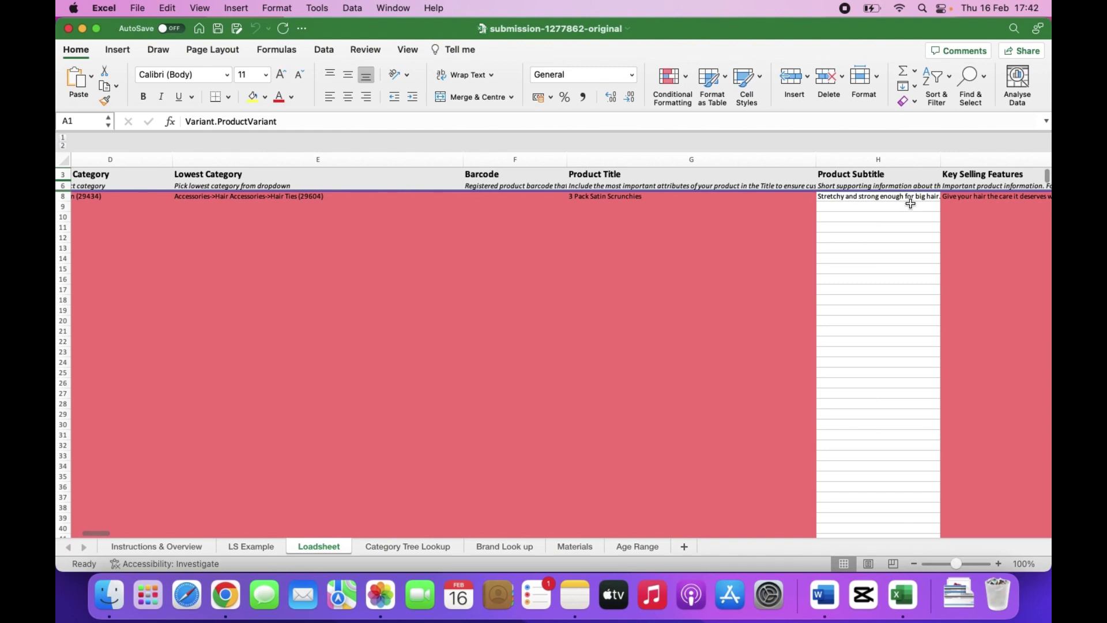
pyautogui.hscroll(1, 909, 203)
pyautogui.hscroll(-2, 908, 199)
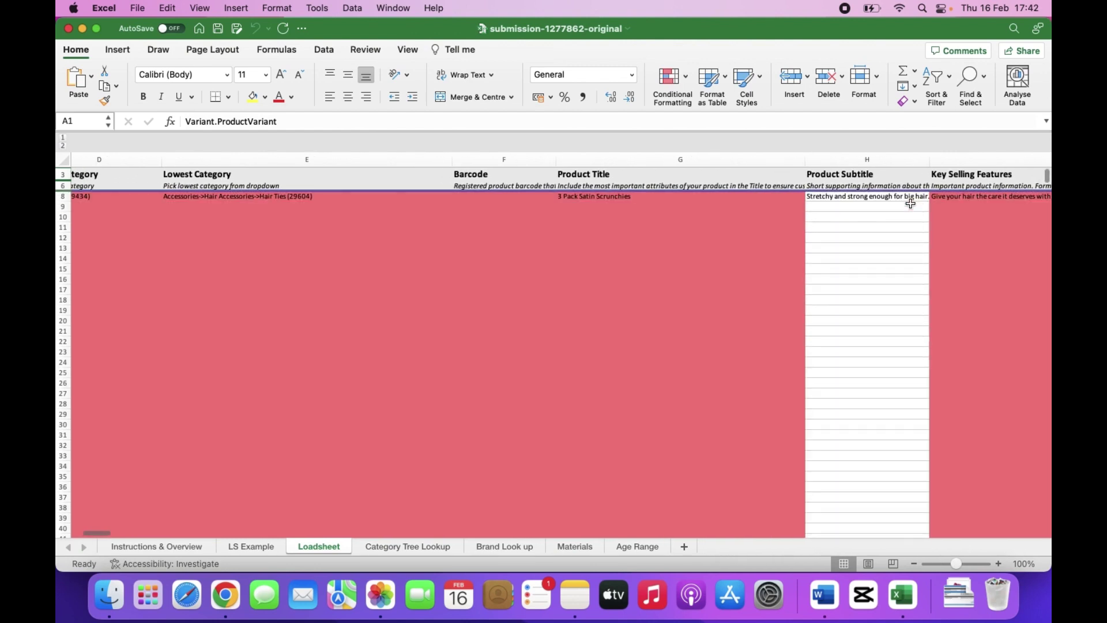
pyautogui.hscroll(5, 823, 401)
pyautogui.scroll(-1, 823, 400)
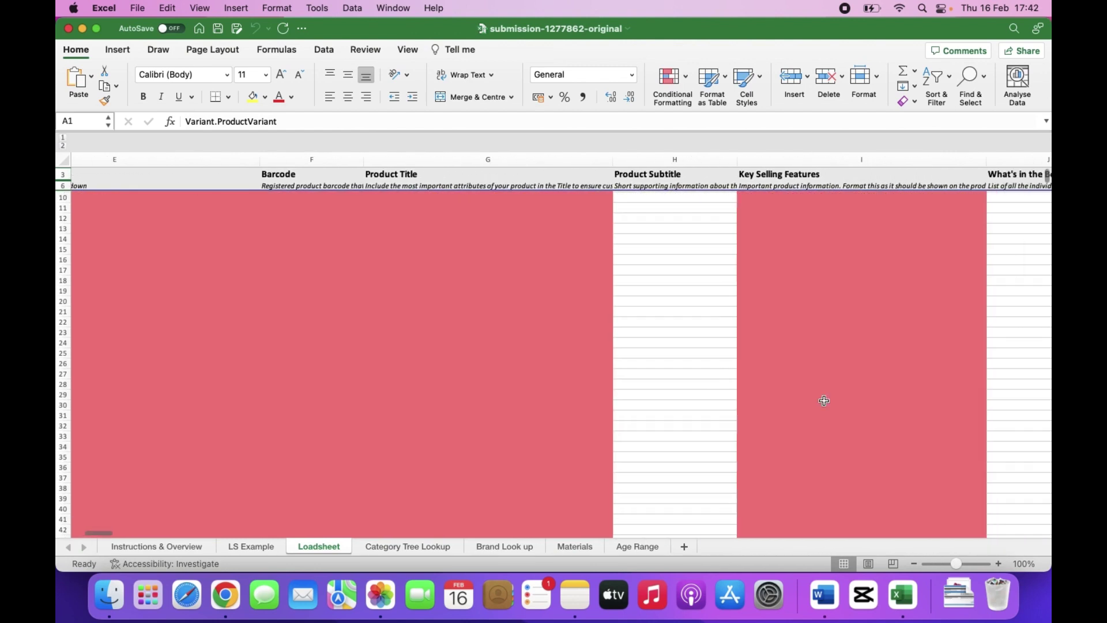
pyautogui.scroll(1, 824, 401)
pyautogui.hscroll(-1, 825, 401)
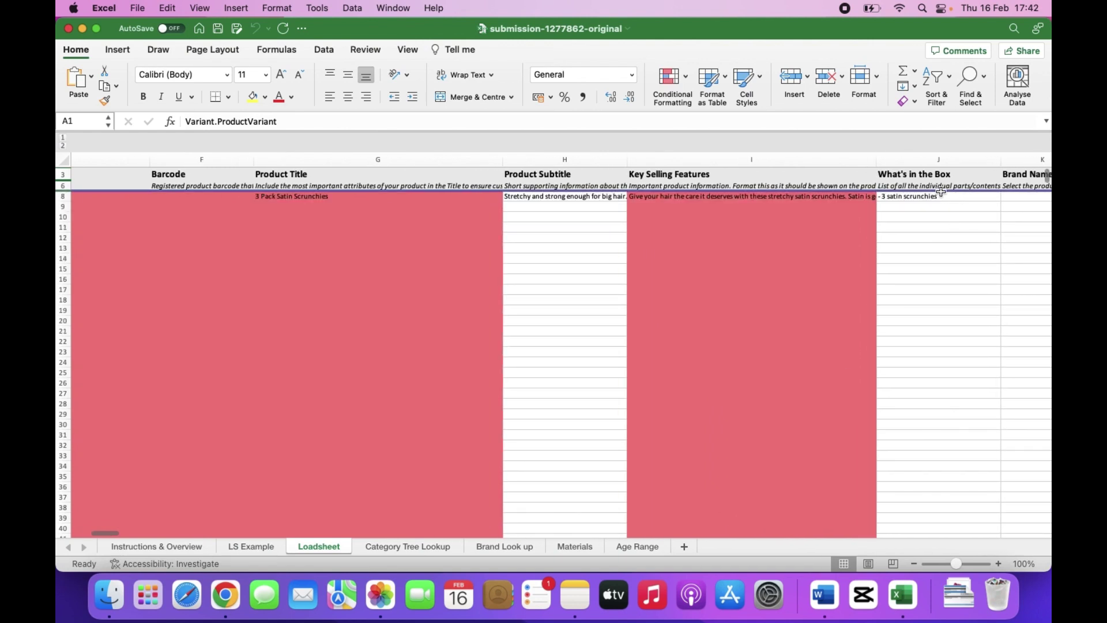
pyautogui.hscroll(5, 923, 268)
pyautogui.hscroll(1, 924, 268)
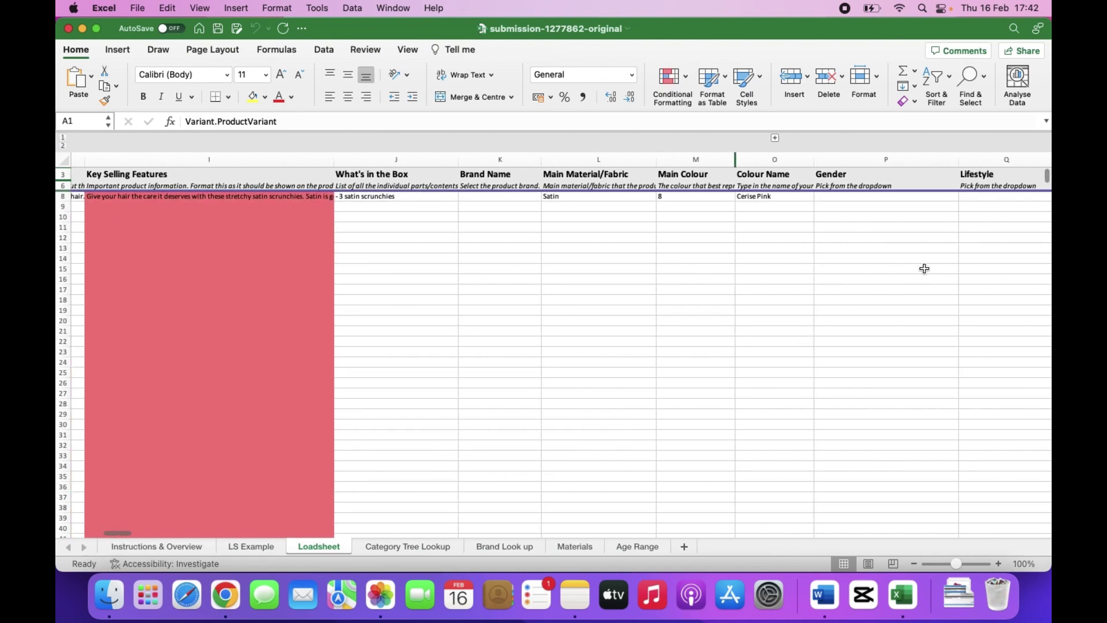
pyautogui.hscroll(-10, 925, 268)
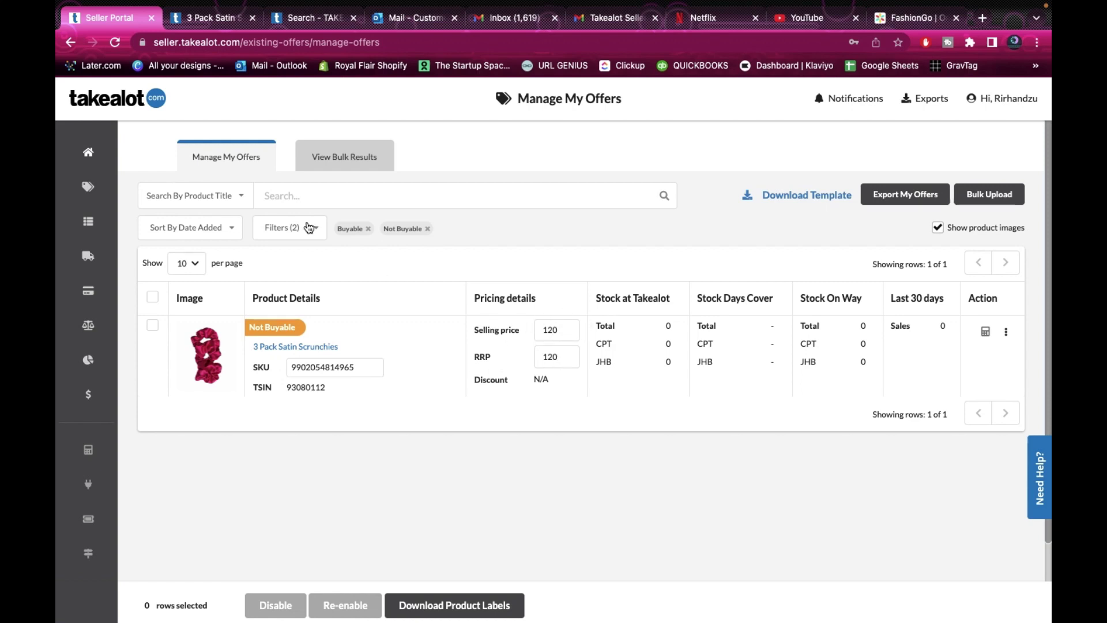
# Step: Switch to the Takealot search for "pink scrunchie" and compare the listed competing products and their prices
pyautogui.click(311, 19)
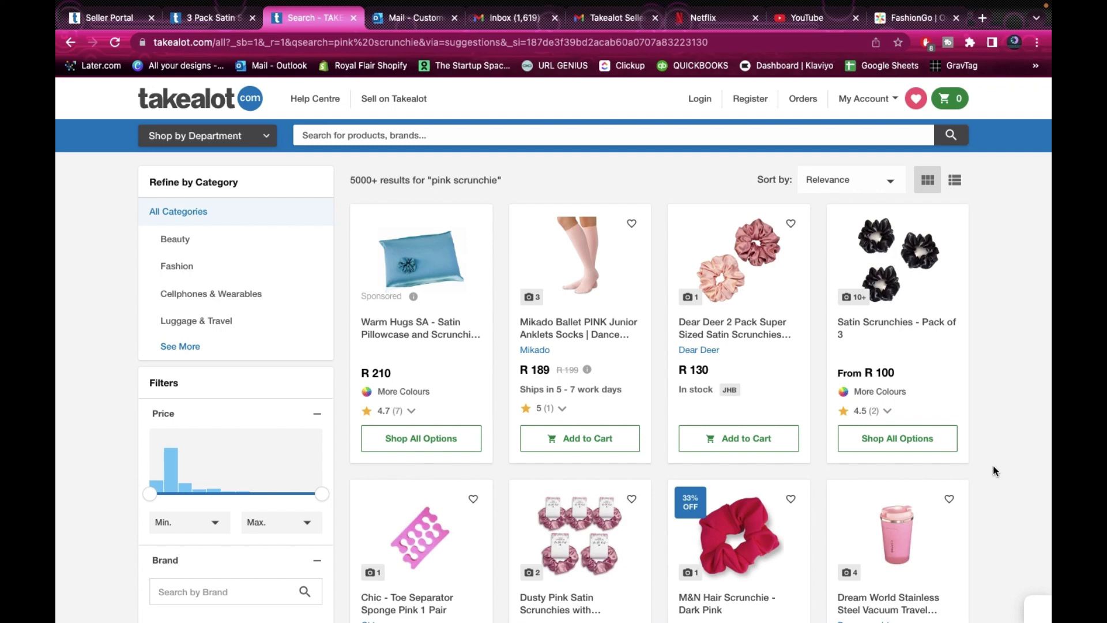
pyautogui.scroll(-3, 993, 470)
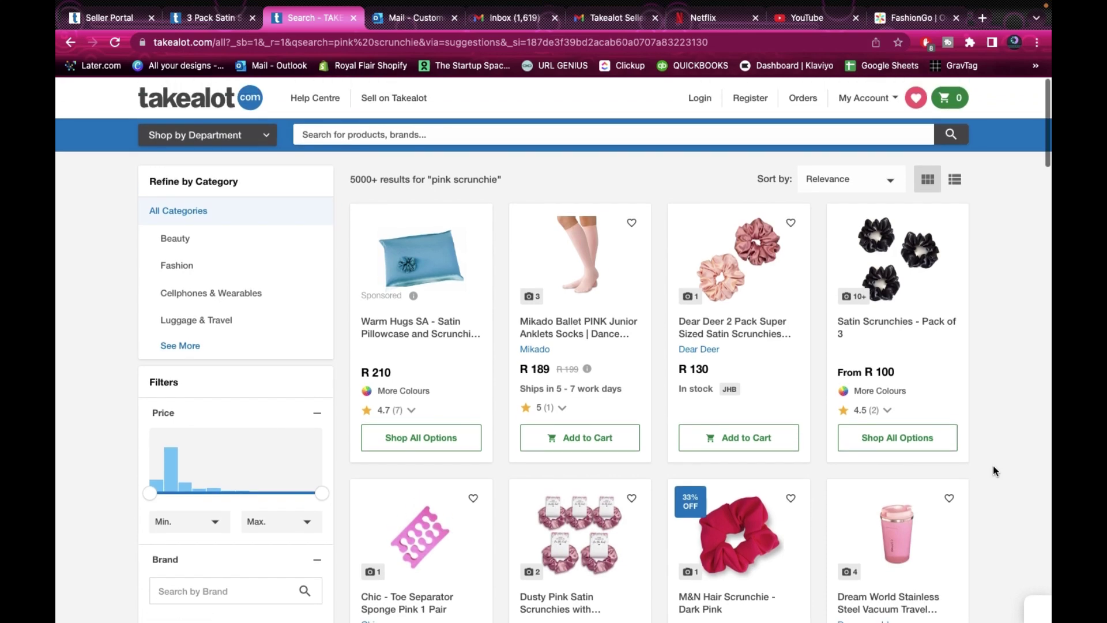
pyautogui.scroll(-3, 993, 468)
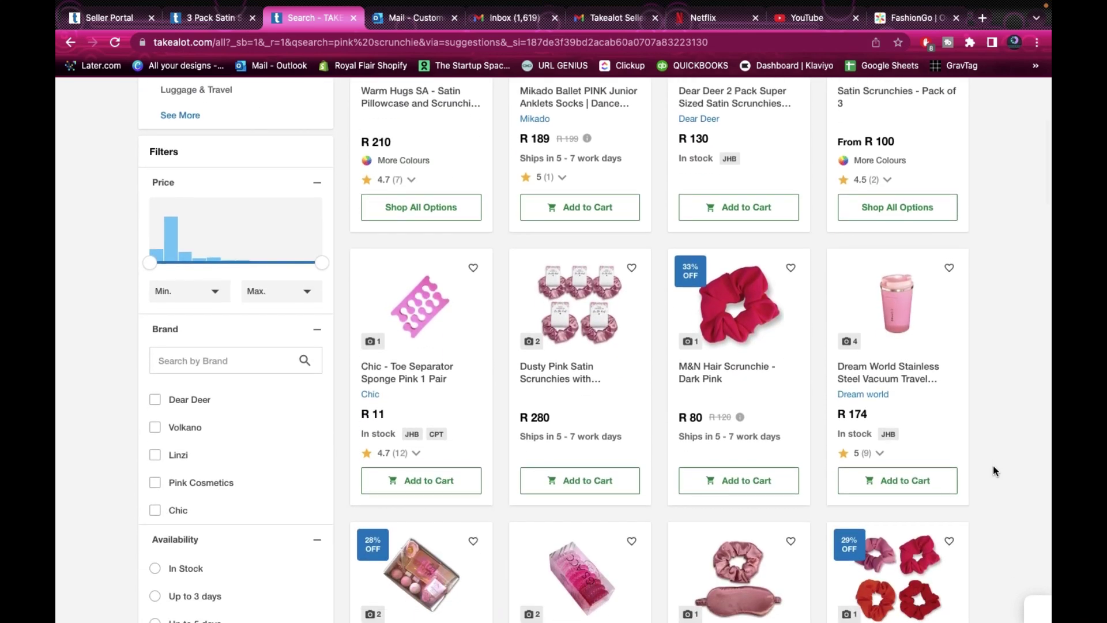
pyautogui.scroll(-10, 993, 470)
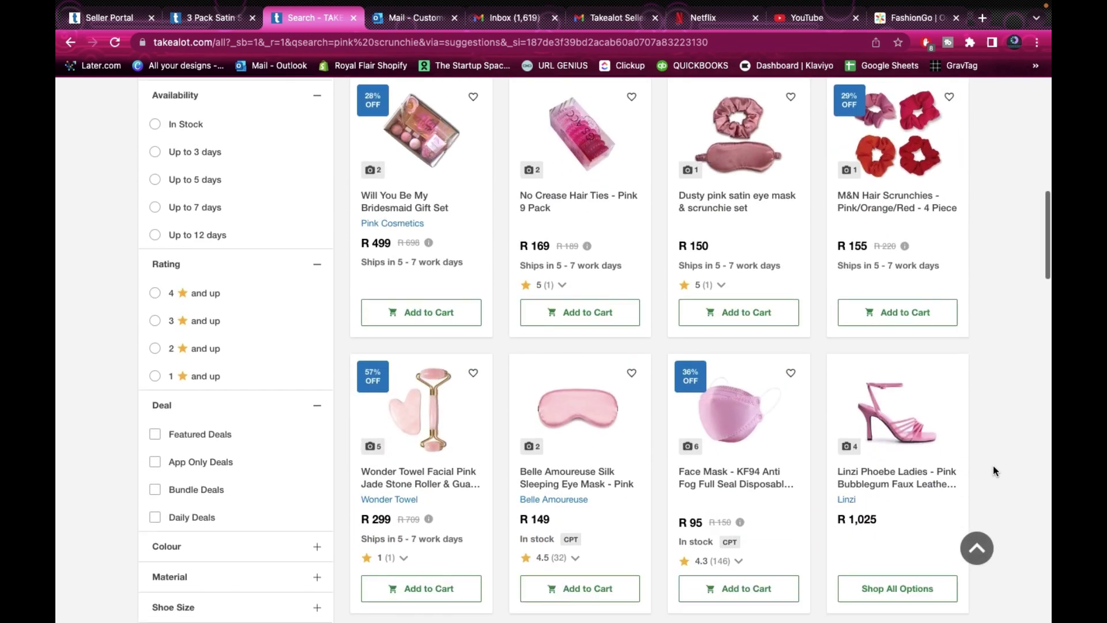
pyautogui.scroll(-10, 994, 470)
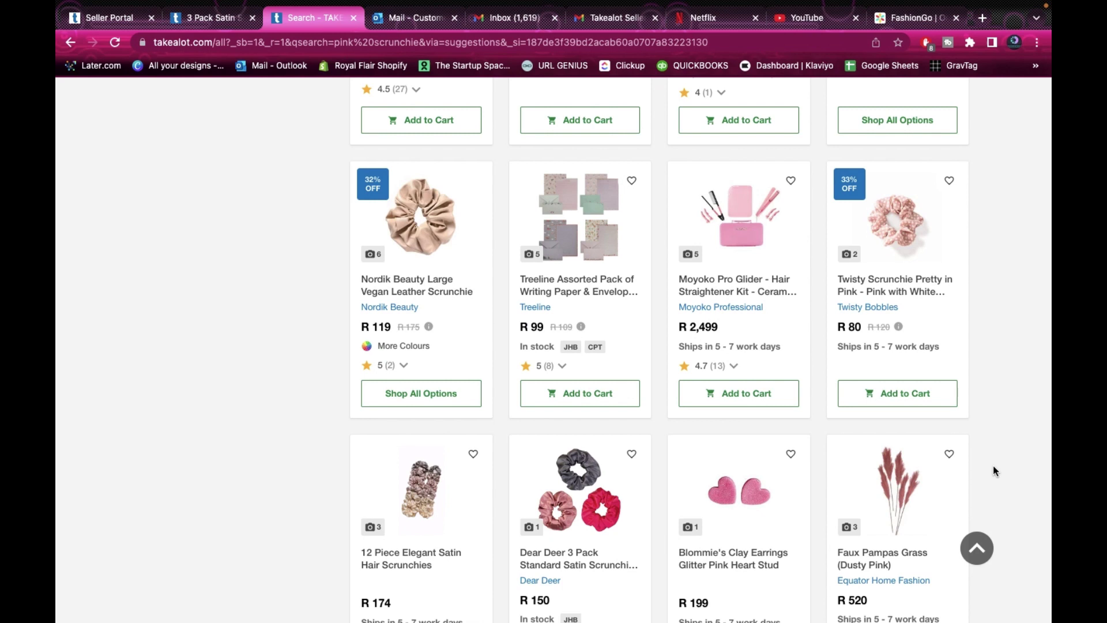
pyautogui.scroll(-2, 993, 467)
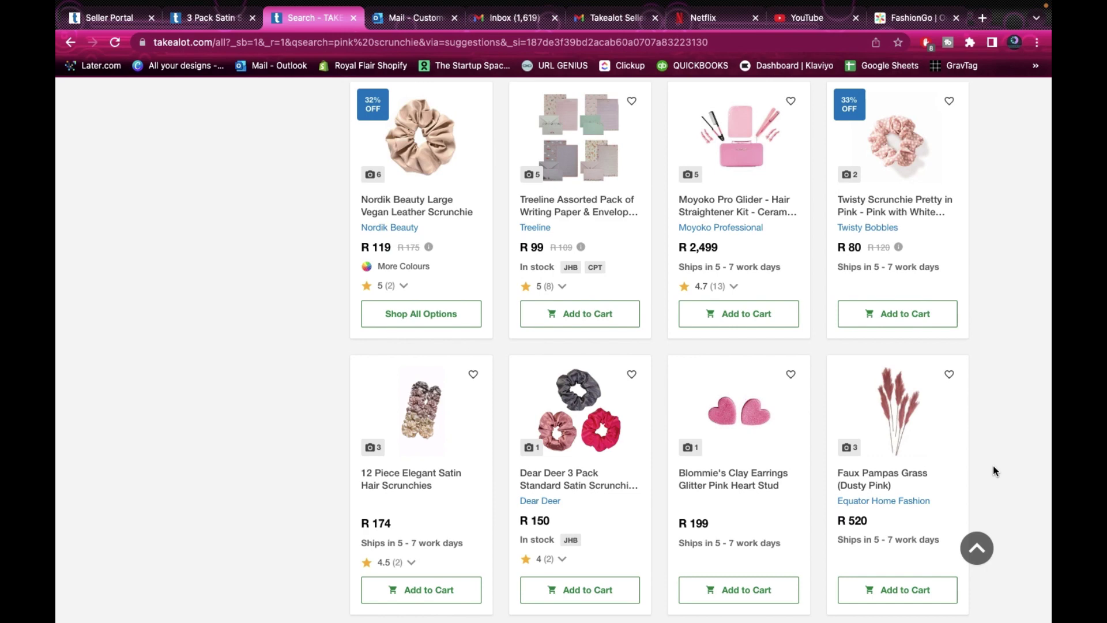
pyautogui.scroll(10, 993, 466)
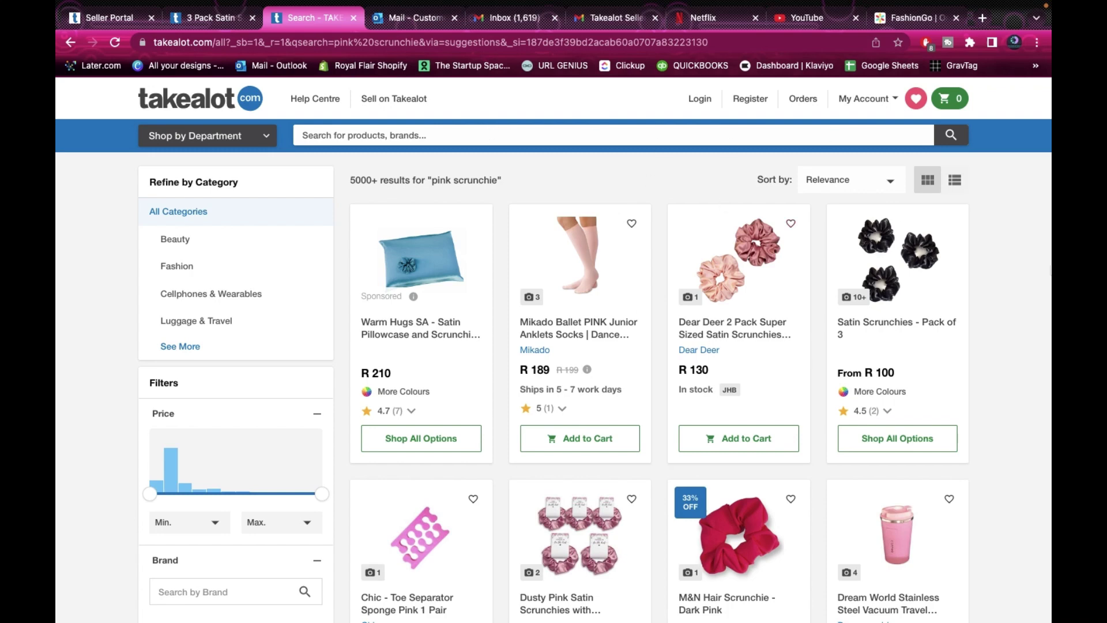
pyautogui.scroll(-10, 1017, 399)
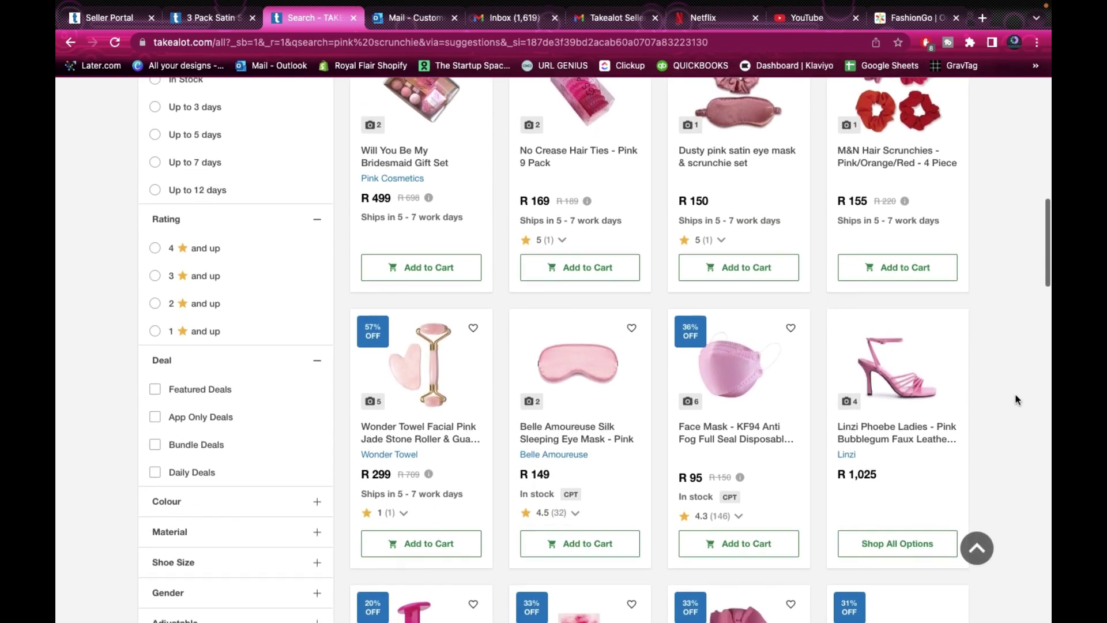
pyautogui.scroll(-5, 1017, 399)
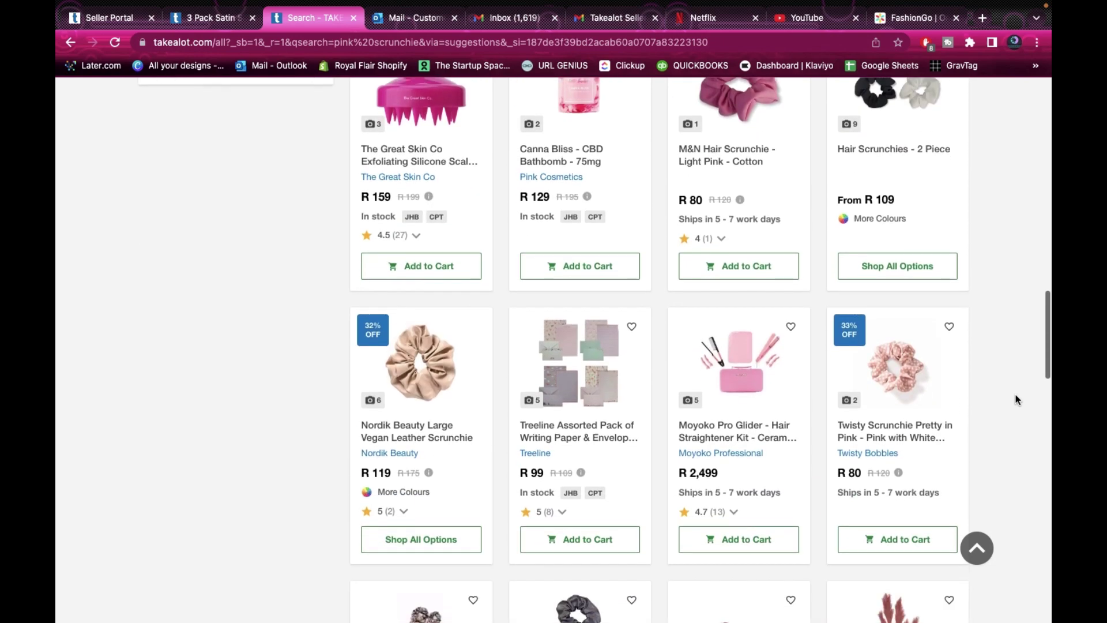
pyautogui.scroll(-5, 1017, 382)
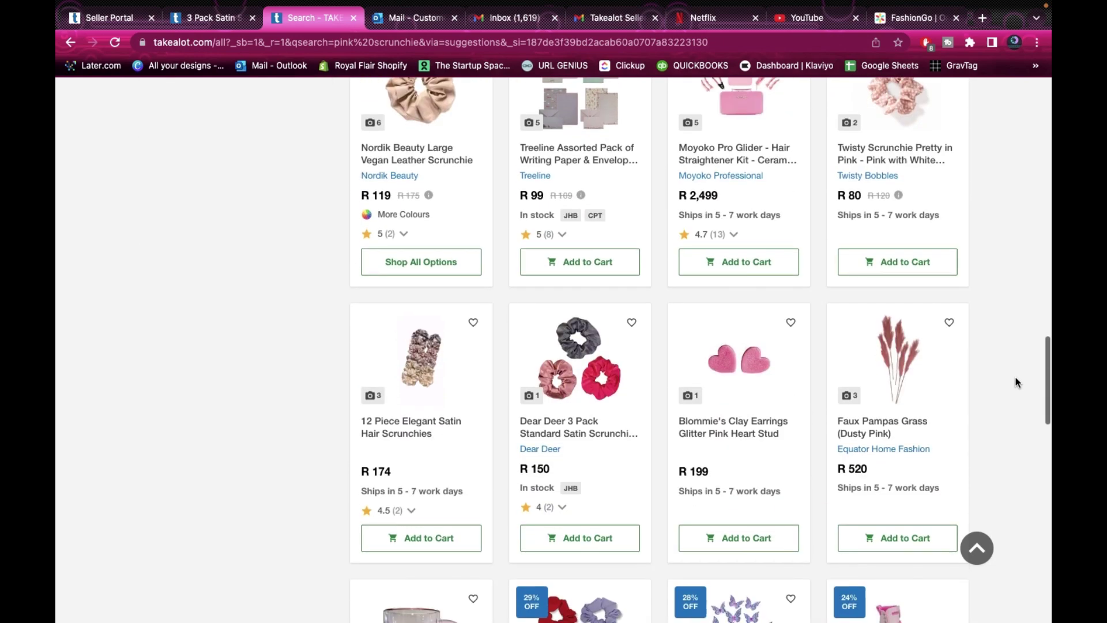
# Step: Return to Manage My Offers and search the help for "How to update selling price and RRP (Recommended Retail Price)"
pyautogui.click(112, 22)
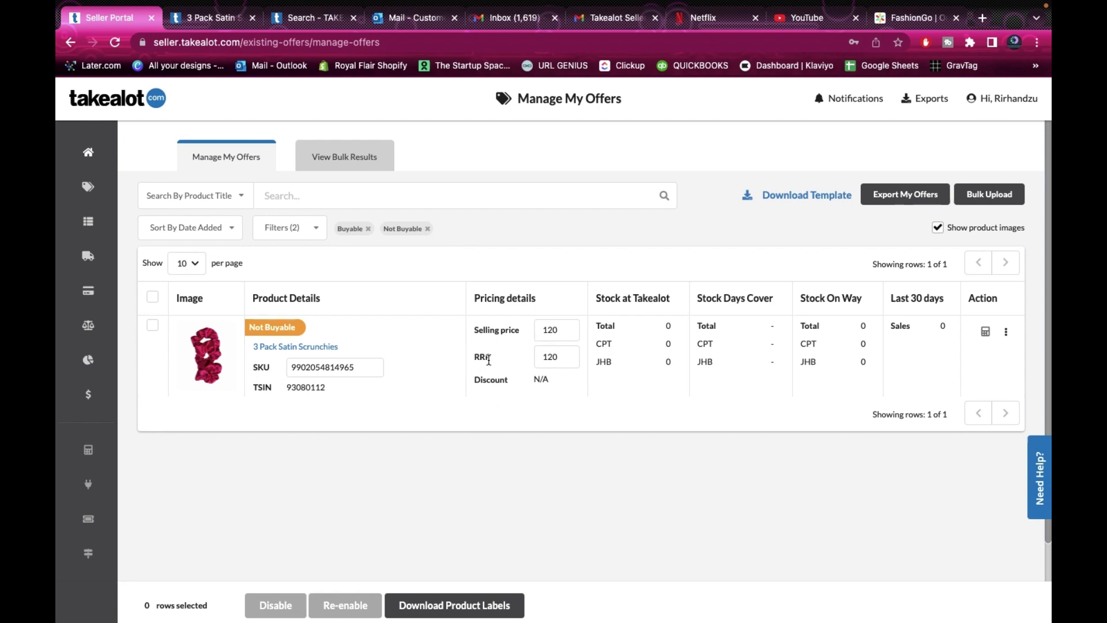
pyautogui.click(1040, 480)
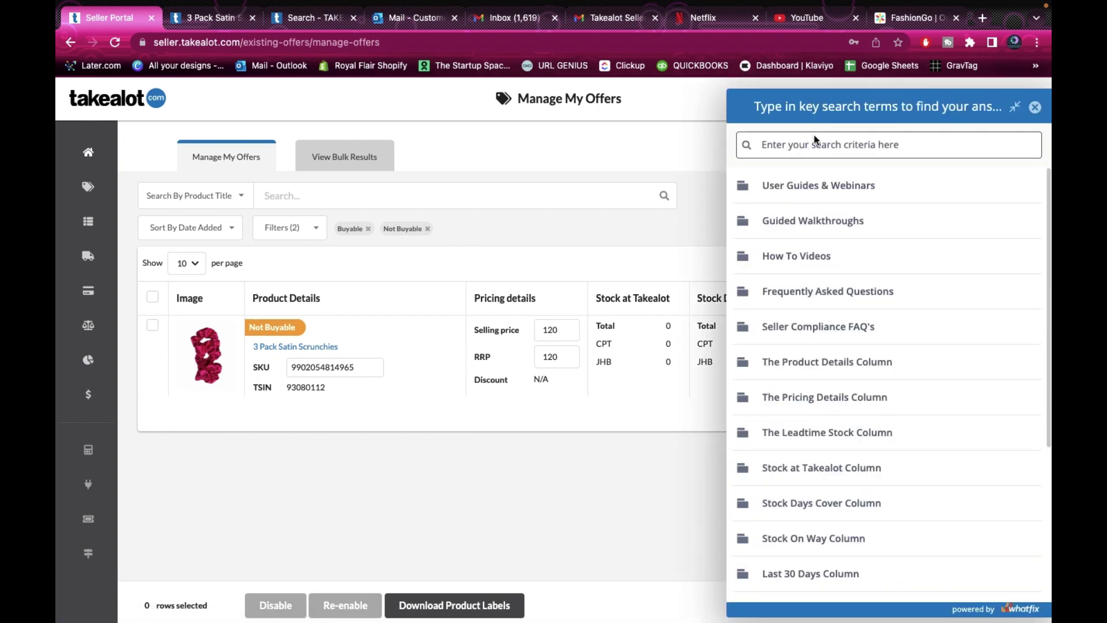
pyautogui.click(813, 142)
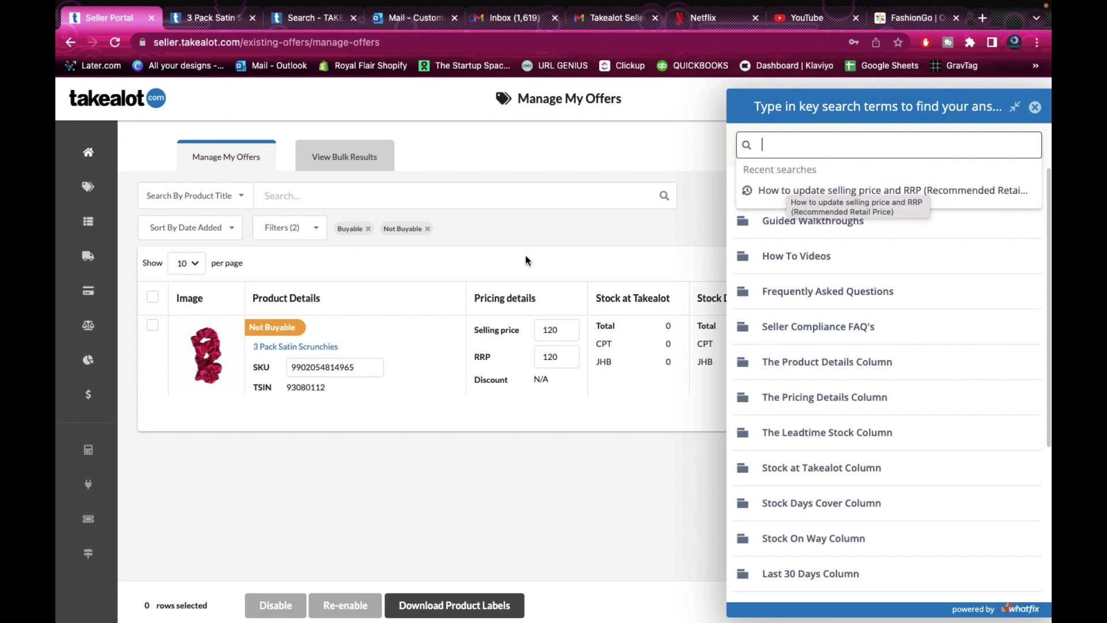
pyautogui.click(818, 197)
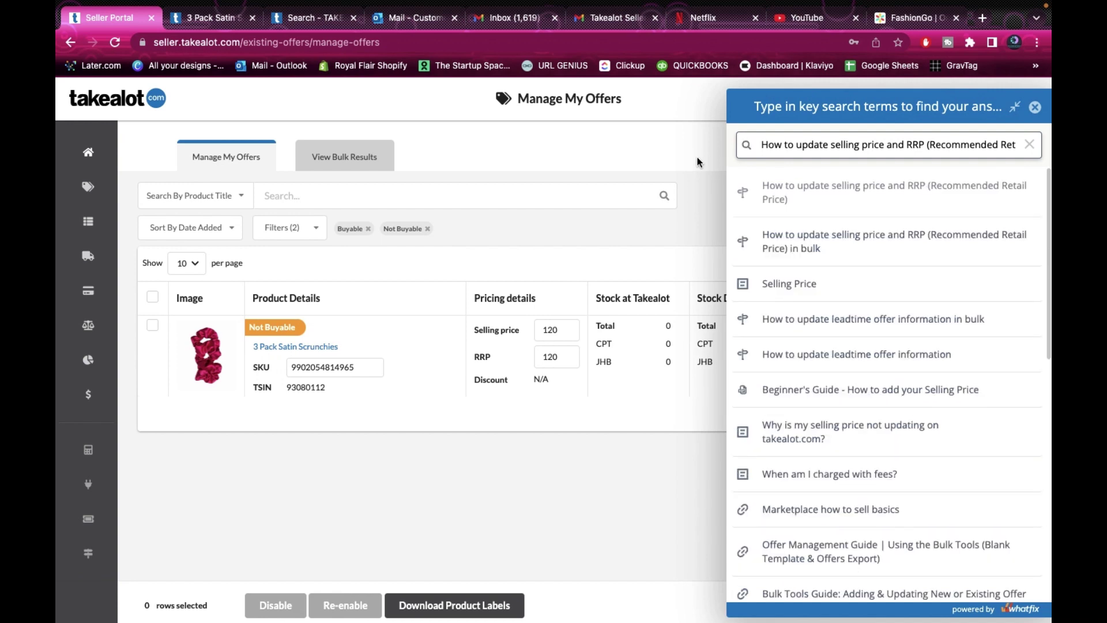
# Step: Start the guided walkthrough on updating selling price and RRP in bulk, advance it to the Export My Offers step, and close it
pyautogui.click(858, 249)
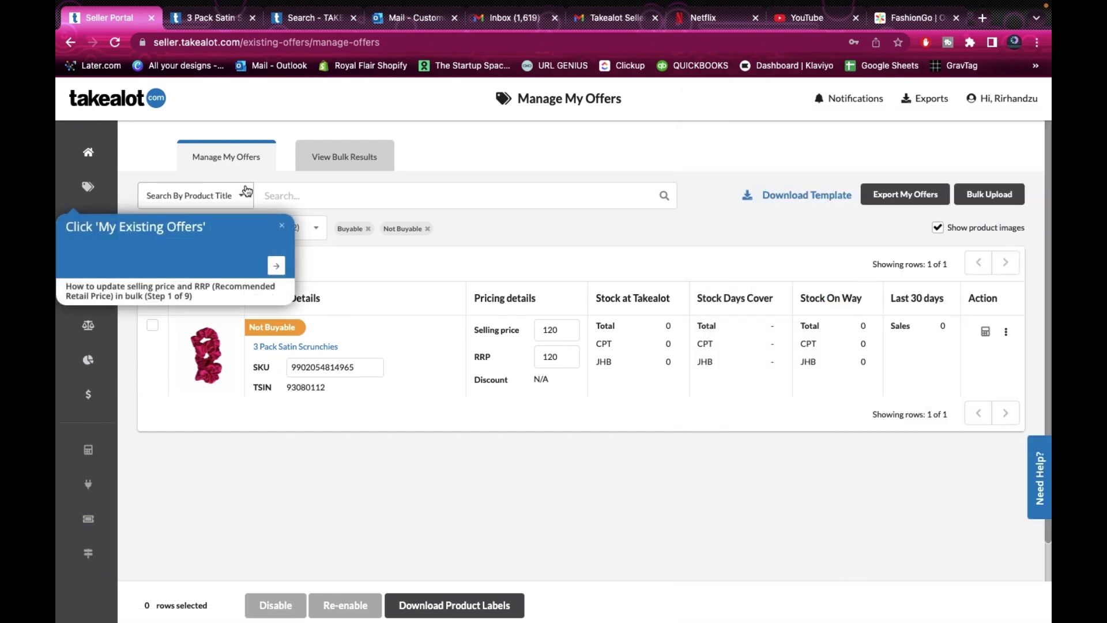
pyautogui.click(276, 267)
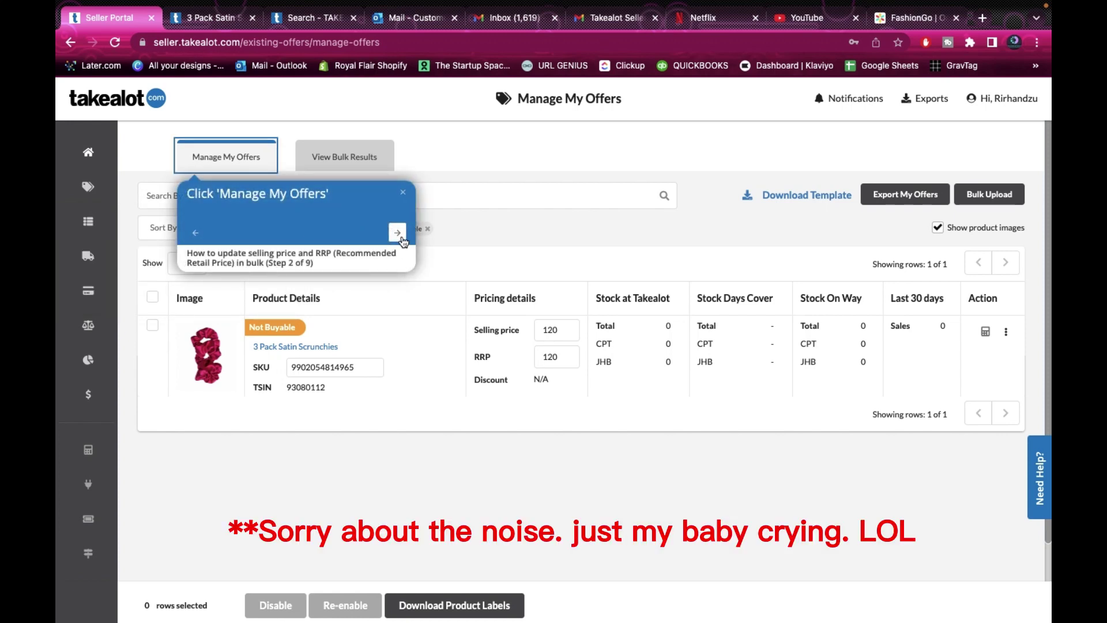
pyautogui.click(398, 232)
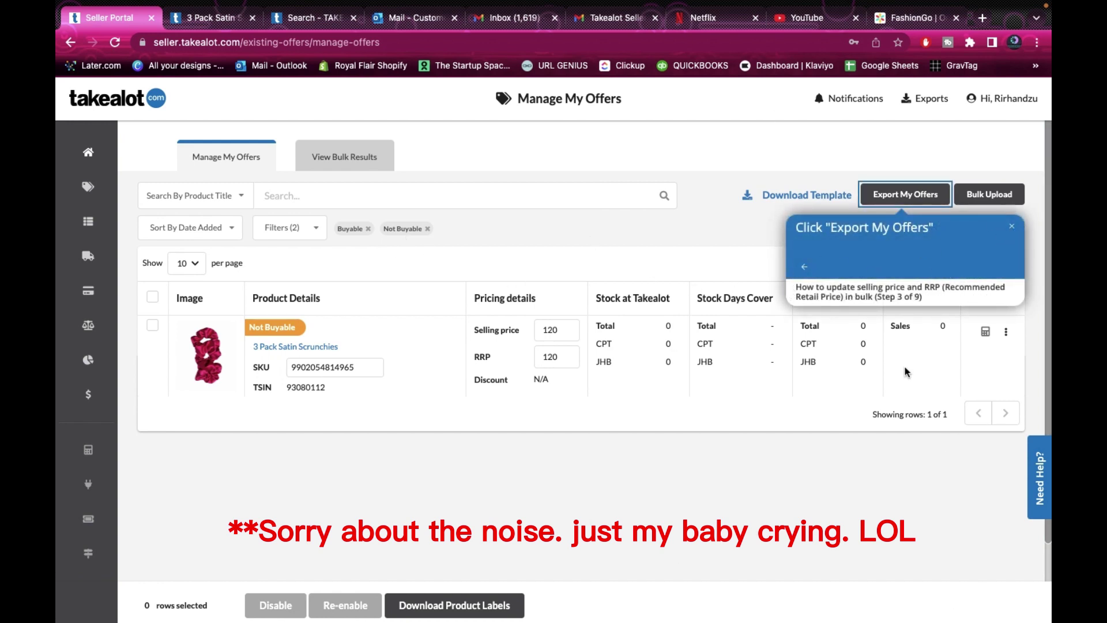
pyautogui.click(1011, 226)
pyautogui.click(1009, 226)
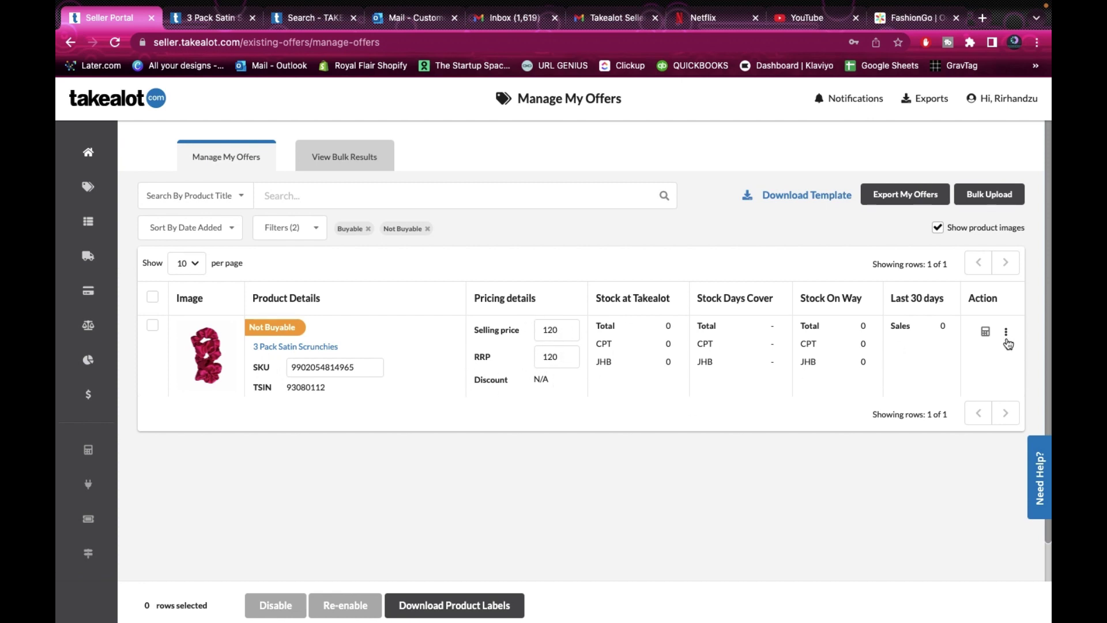
# Step: Open the fee and profit calculator for the 3 Pack Satin Scrunchies offer and review its fees, costs, net profit and margin
pyautogui.click(986, 333)
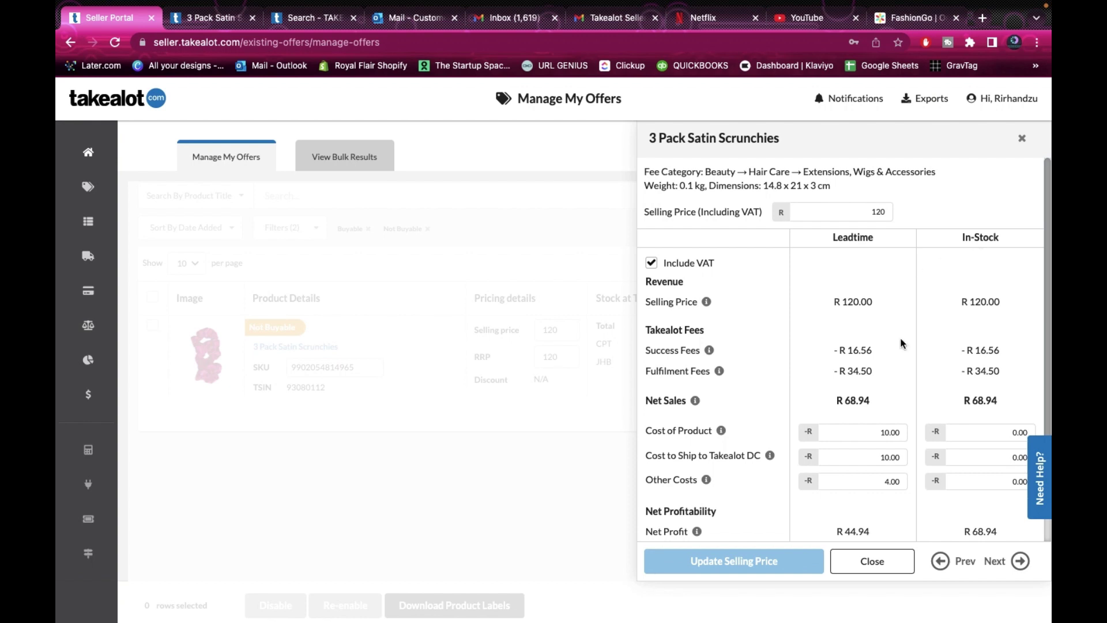
pyautogui.scroll(-3, 877, 453)
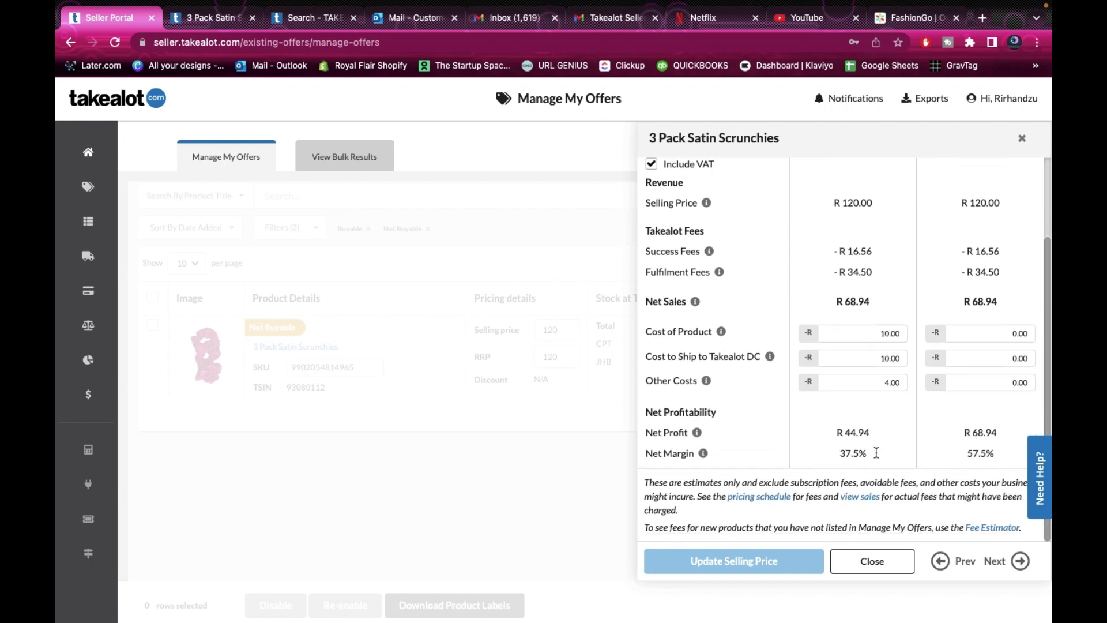
pyautogui.scroll(3, 875, 451)
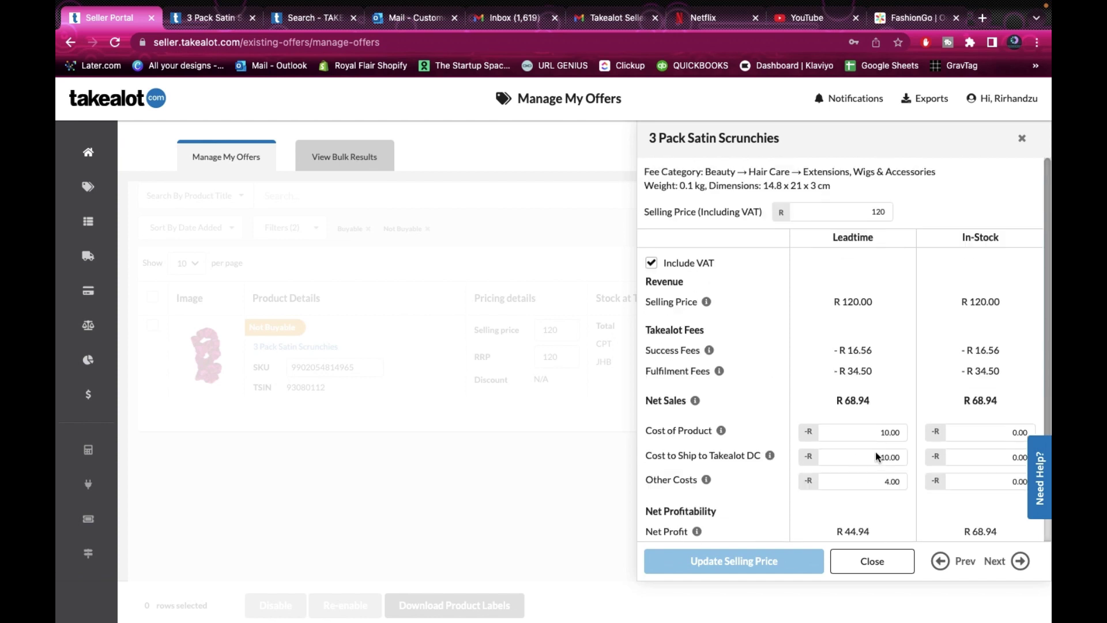
pyautogui.scroll(-3, 875, 451)
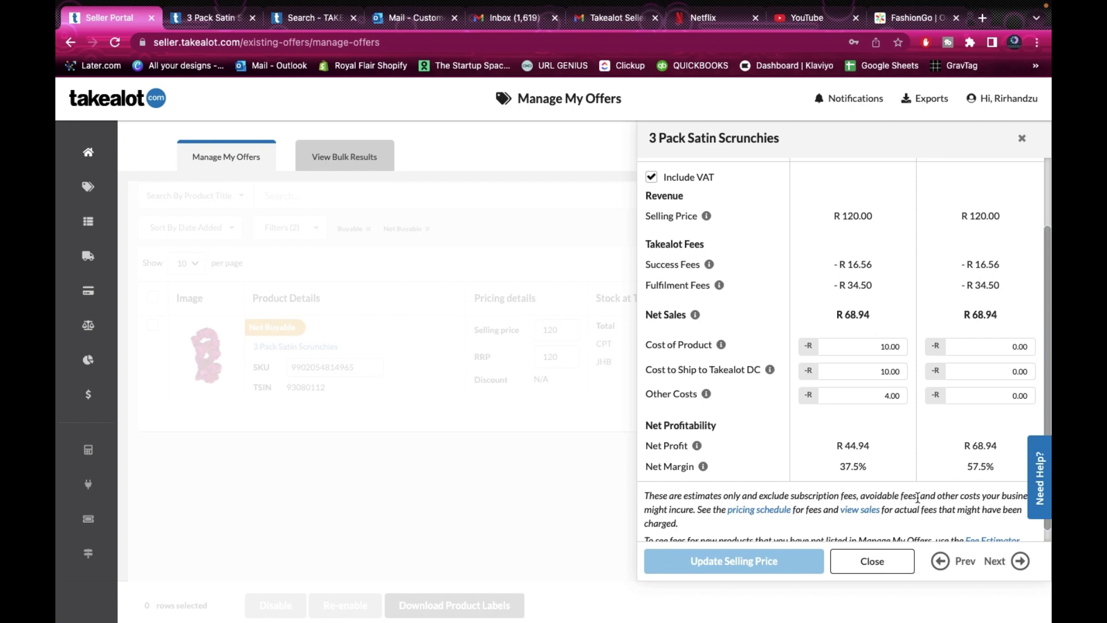
pyautogui.scroll(3, 870, 461)
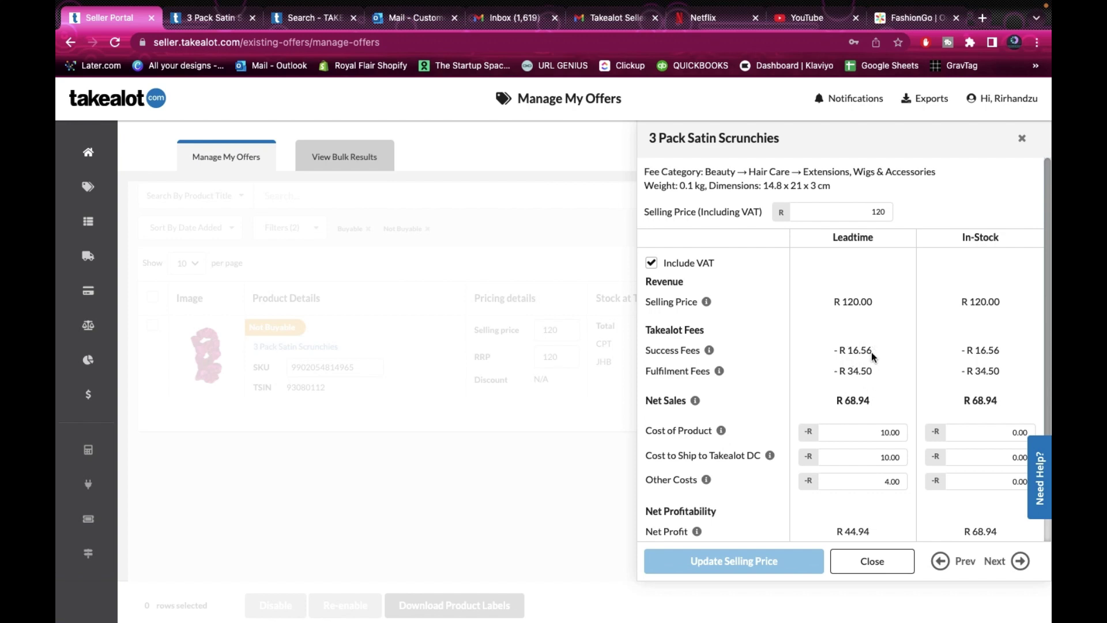
pyautogui.scroll(-3, 874, 384)
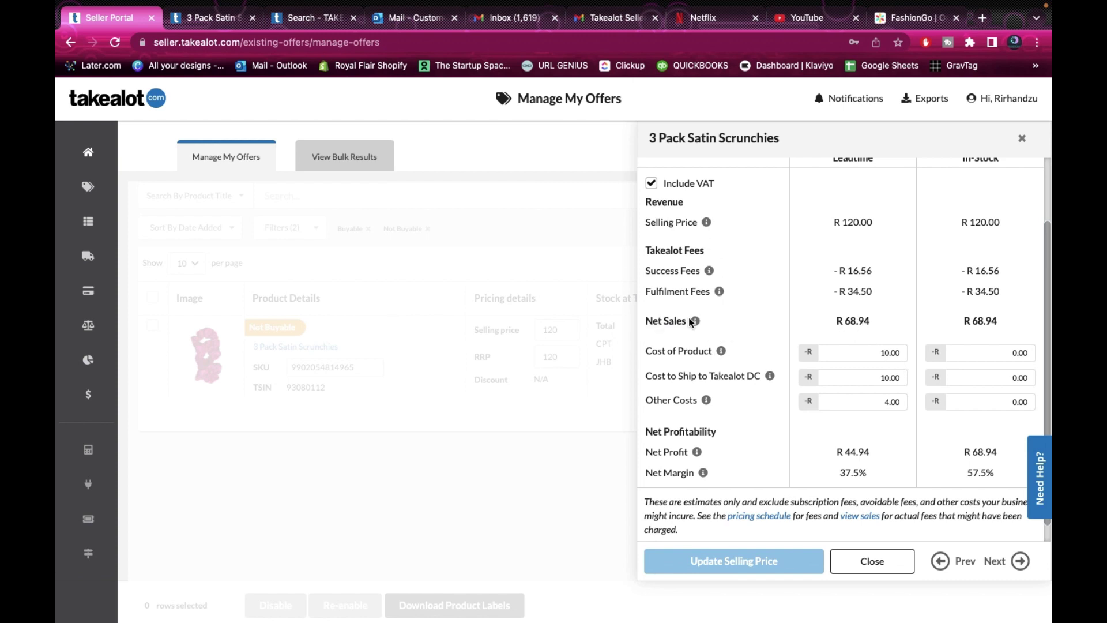
# Step: Set the In-Stock Cost of Product to R 10 in the scrunchies' profit calculator
pyautogui.moveTo(695, 322)
pyautogui.click(861, 352)
pyautogui.click(992, 353)
pyautogui.write('10')
pyautogui.press('Tab')
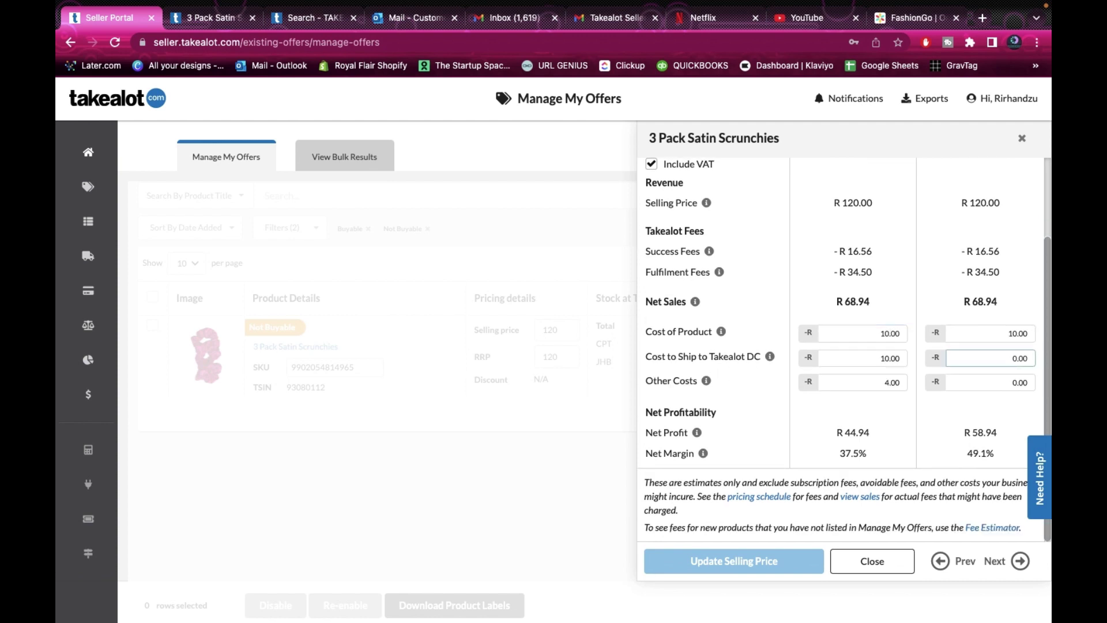
# Step: Set the Leadtime Cost to Ship to Takealot DC to R 90 and check the effect on the Leadtime net profit
pyautogui.click(887, 360)
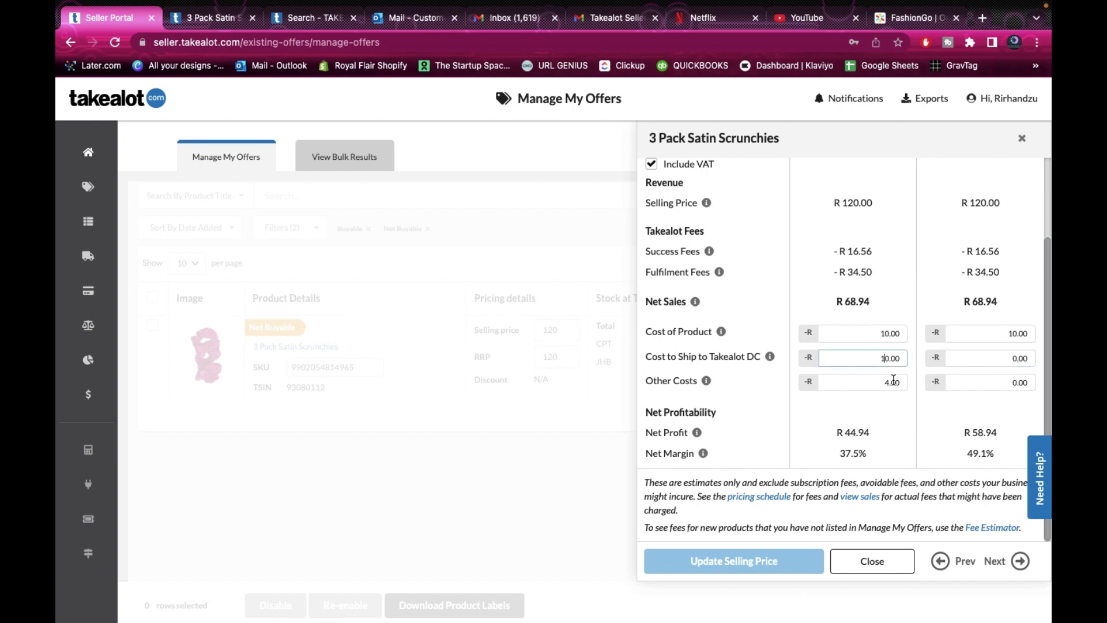
pyautogui.press('Right')
pyautogui.press('BackSpace')
pyautogui.write('00')
pyautogui.press('BackSpace')
pyautogui.press('BackSpace')
pyautogui.write('90')
pyautogui.click(919, 434)
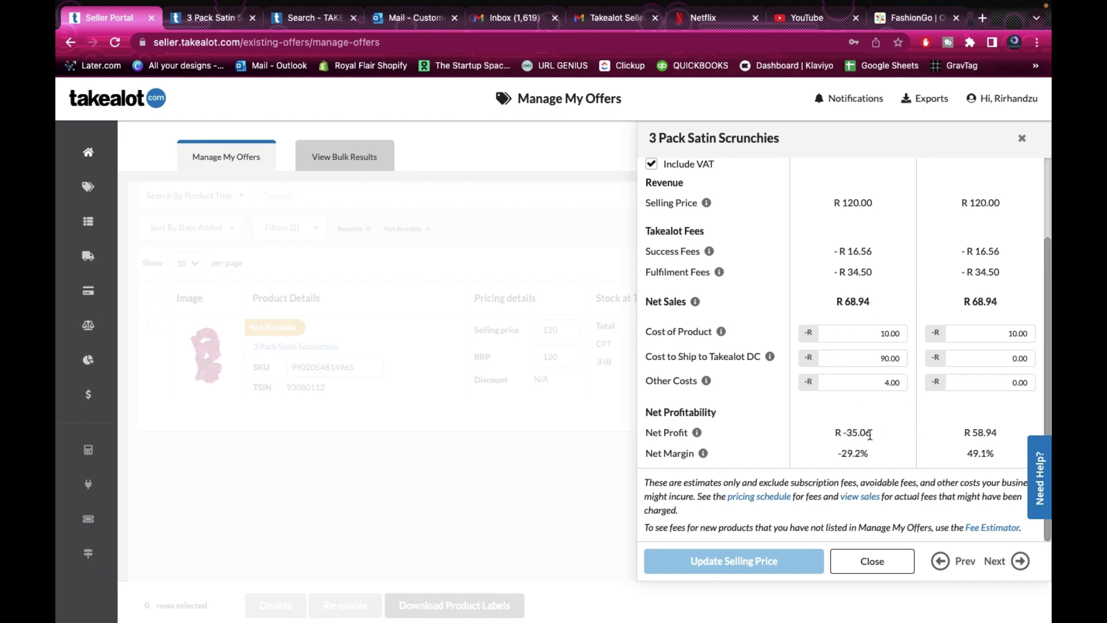
pyautogui.moveTo(870, 434); pyautogui.dragTo(832, 425)
pyautogui.scroll(3, 804, 214)
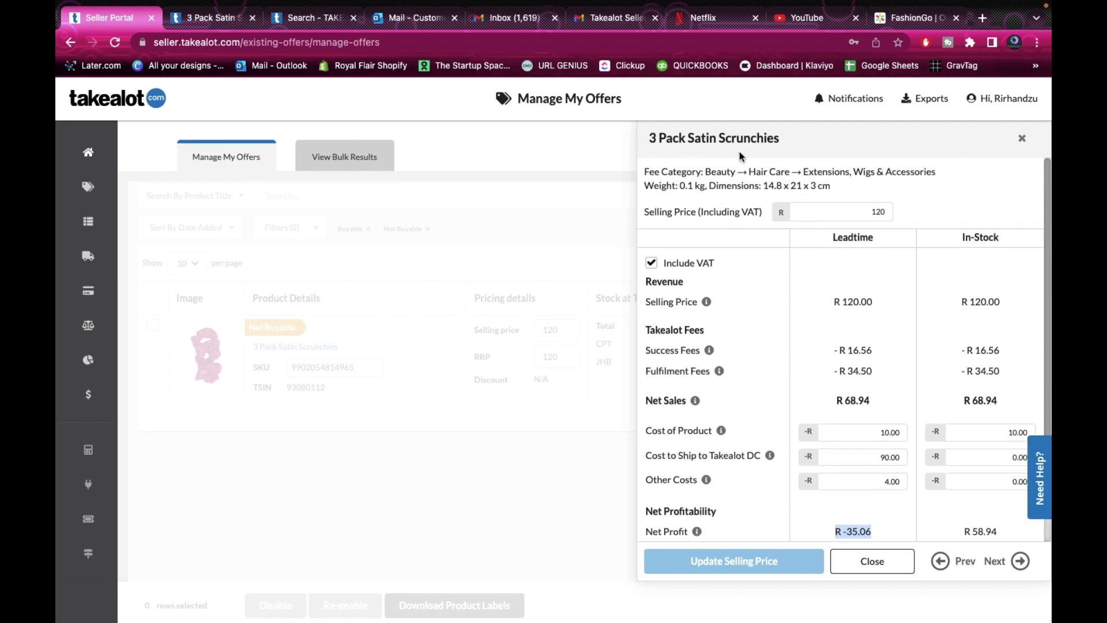
pyautogui.scroll(-3, 816, 338)
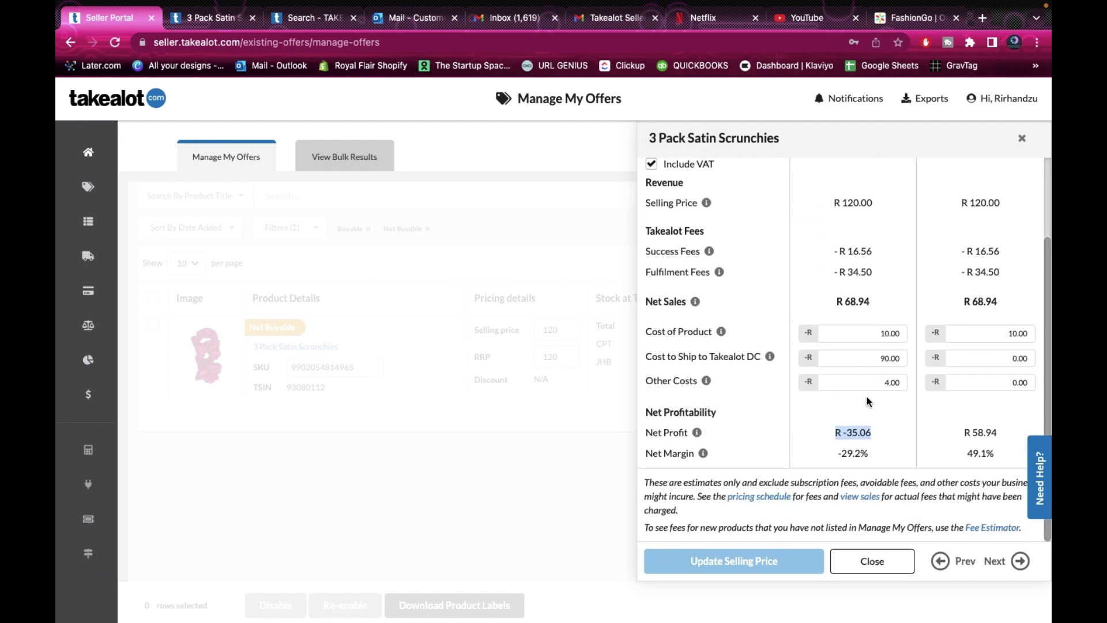
# Step: Set the In-Stock Cost to Ship to Takealot DC to R 10 and the In-Stock Other Costs to R 4, and review the profitability
pyautogui.click(1019, 361)
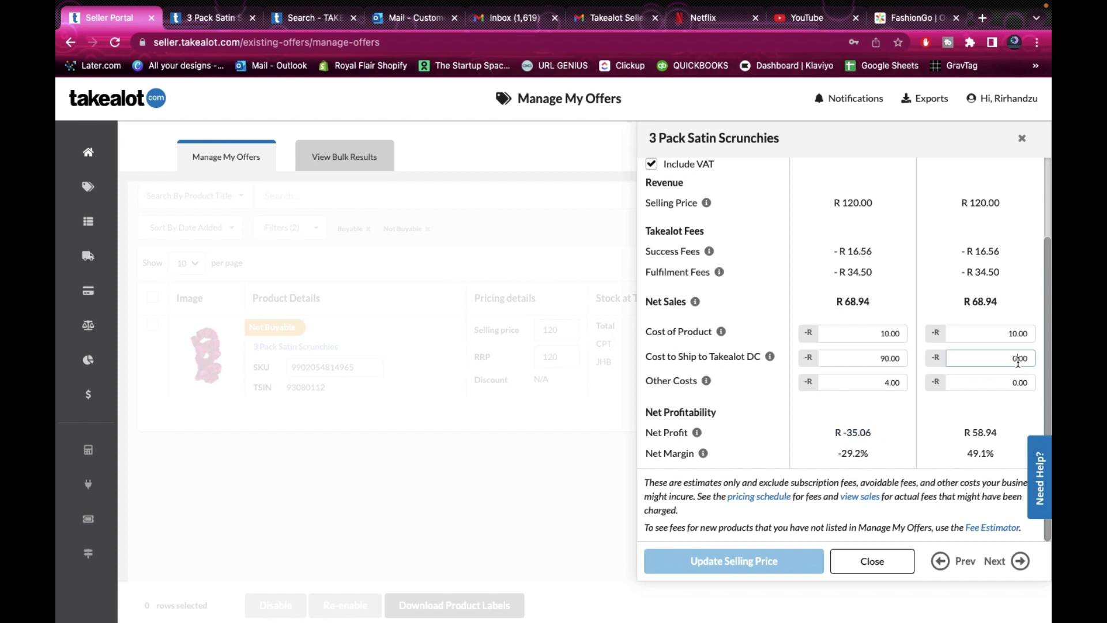
pyautogui.write('1')
pyautogui.click(1021, 397)
pyautogui.click(1016, 385)
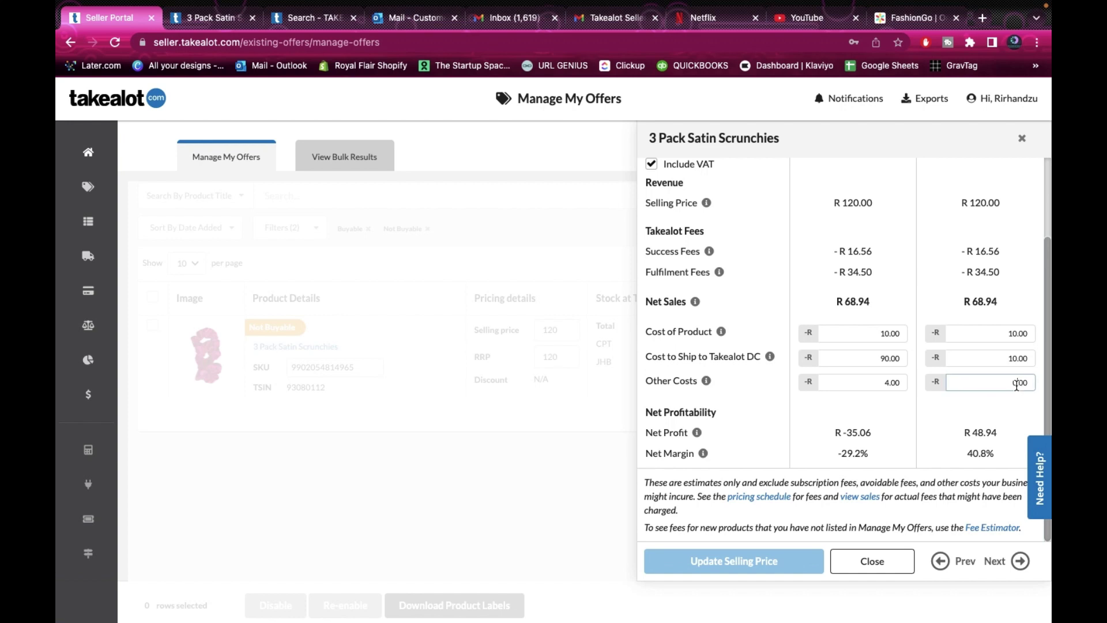
pyautogui.press('BackSpace')
pyautogui.write('4')
pyautogui.click(943, 417)
pyautogui.scroll(1, 888, 420)
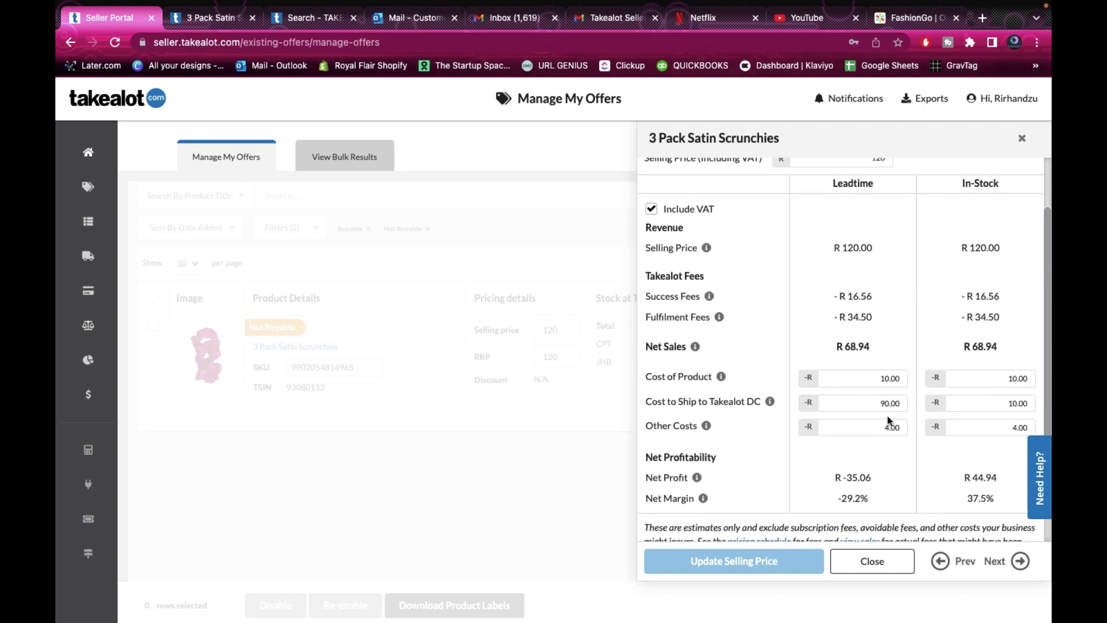
pyautogui.scroll(1, 889, 418)
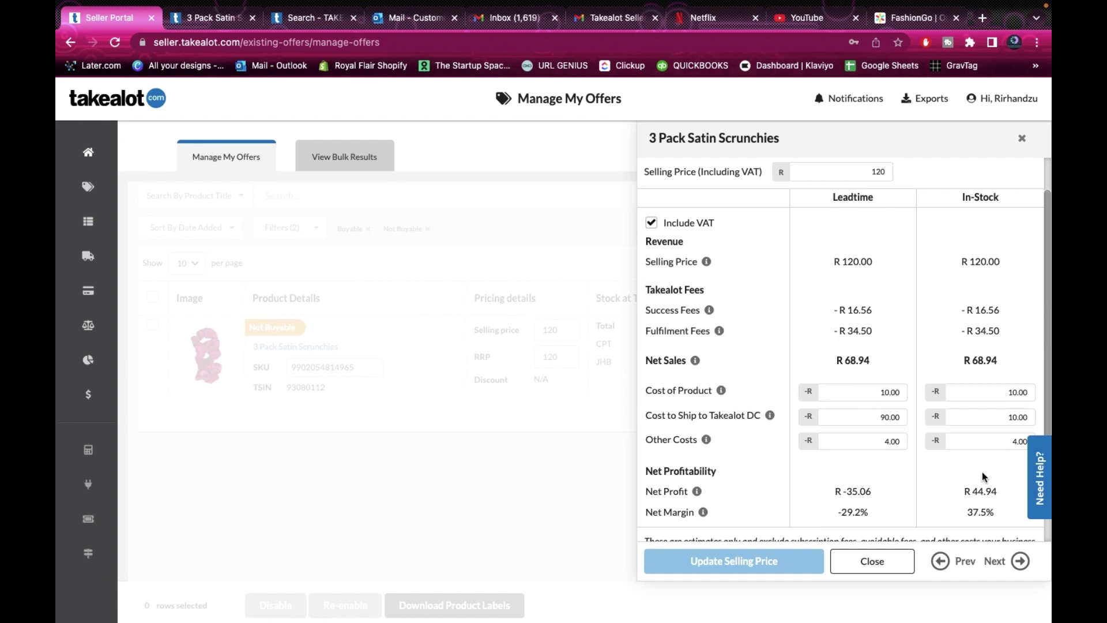
pyautogui.scroll(1, 1004, 459)
pyautogui.scroll(-3, 1002, 454)
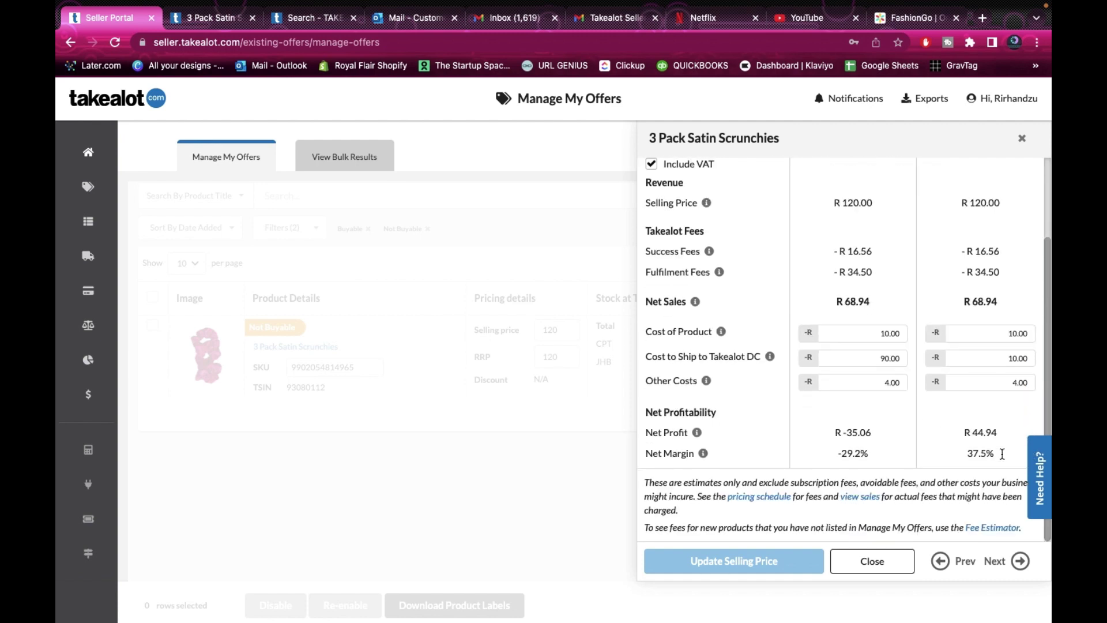
# Step: Set Other Costs to R 22 in both the In-Stock and Leadtime columns
pyautogui.click(1018, 385)
pyautogui.press('BackSpace')
pyautogui.write('20')
pyautogui.press('BackSpace')
pyautogui.click(973, 425)
pyautogui.click(891, 381)
# Step: Set the In-Stock Other Costs back to R 4
pyautogui.click(1016, 382)
pyautogui.press('BackSpace')
pyautogui.press('BackSpace')
pyautogui.write('4')
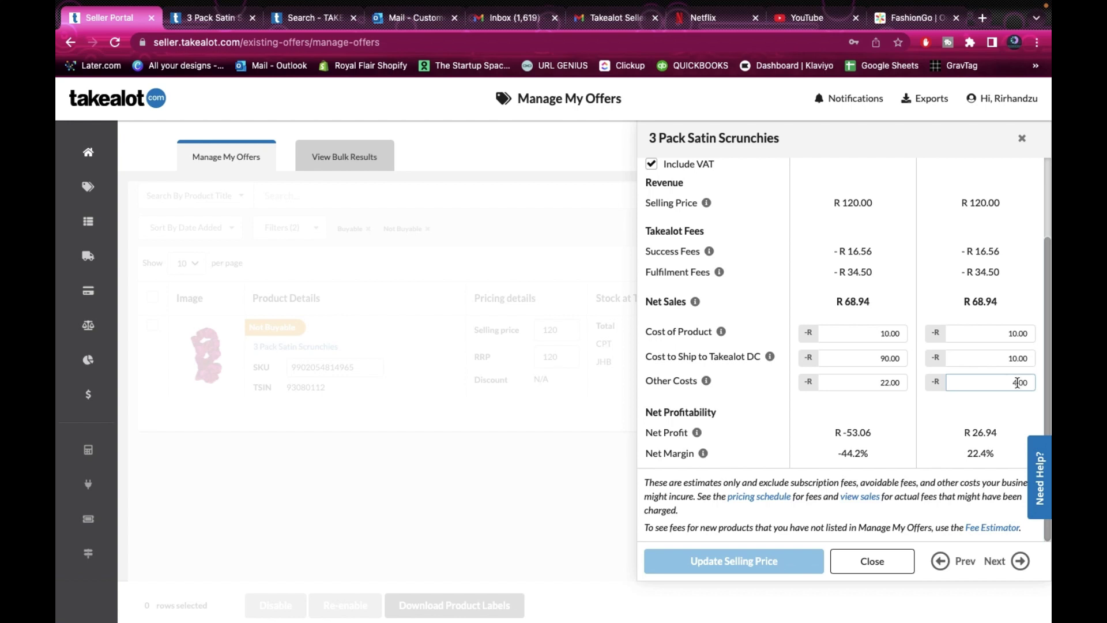
pyautogui.click(966, 409)
# Step: Compare the Leadtime and In-Stock fees, net profit and net margin, and close the scrunchies' profit calculator
pyautogui.scroll(2, 971, 285)
pyautogui.scroll(-2, 971, 285)
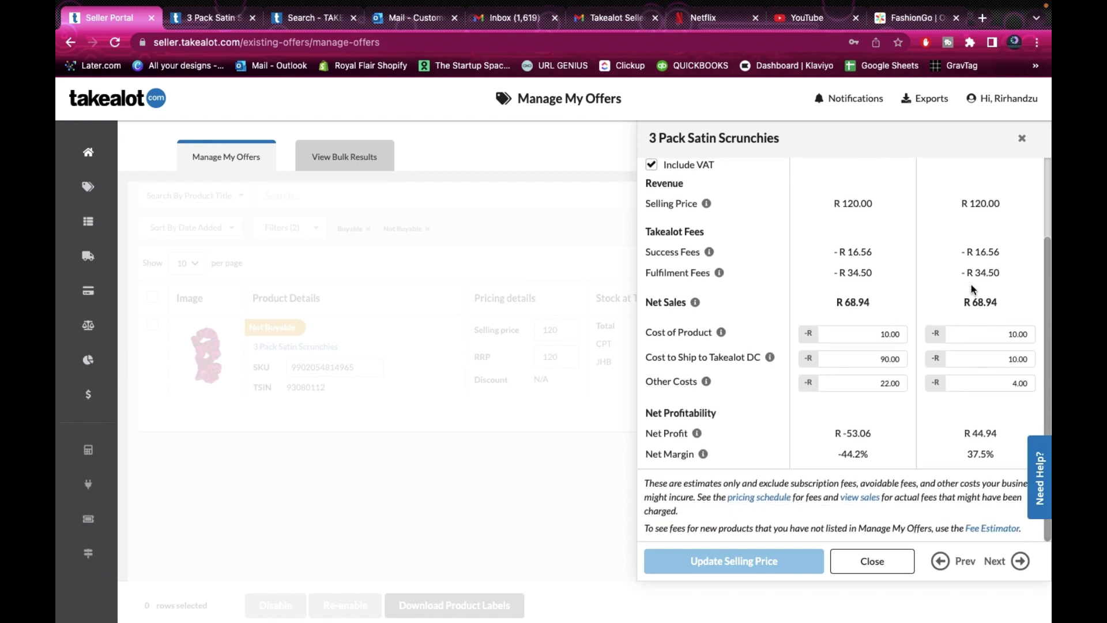
pyautogui.scroll(2, 973, 288)
pyautogui.scroll(-1, 972, 288)
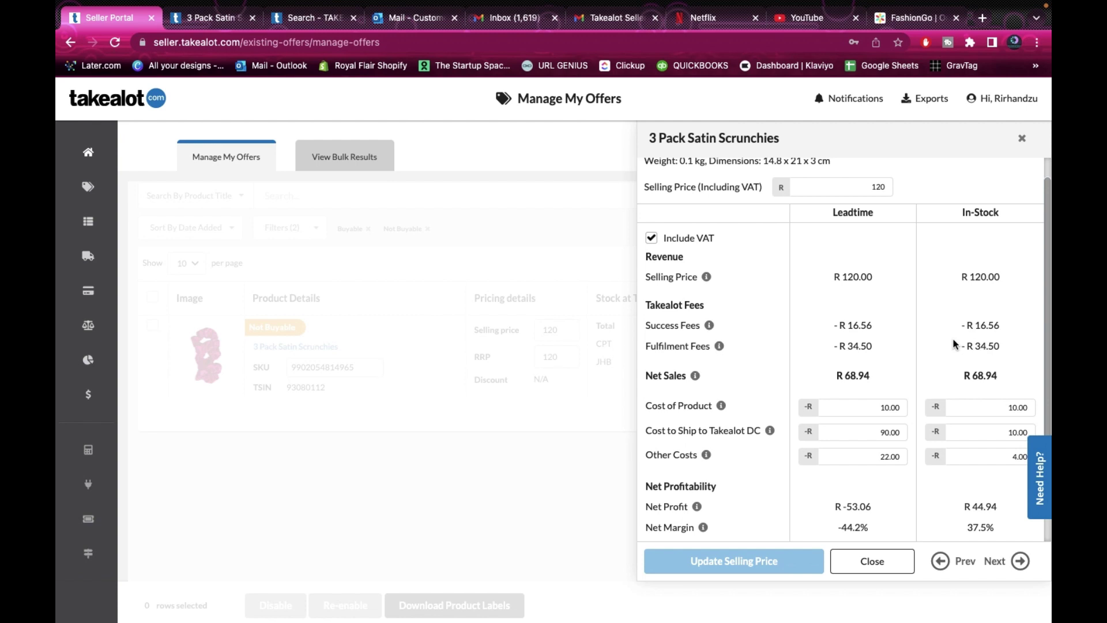
pyautogui.scroll(-2, 955, 344)
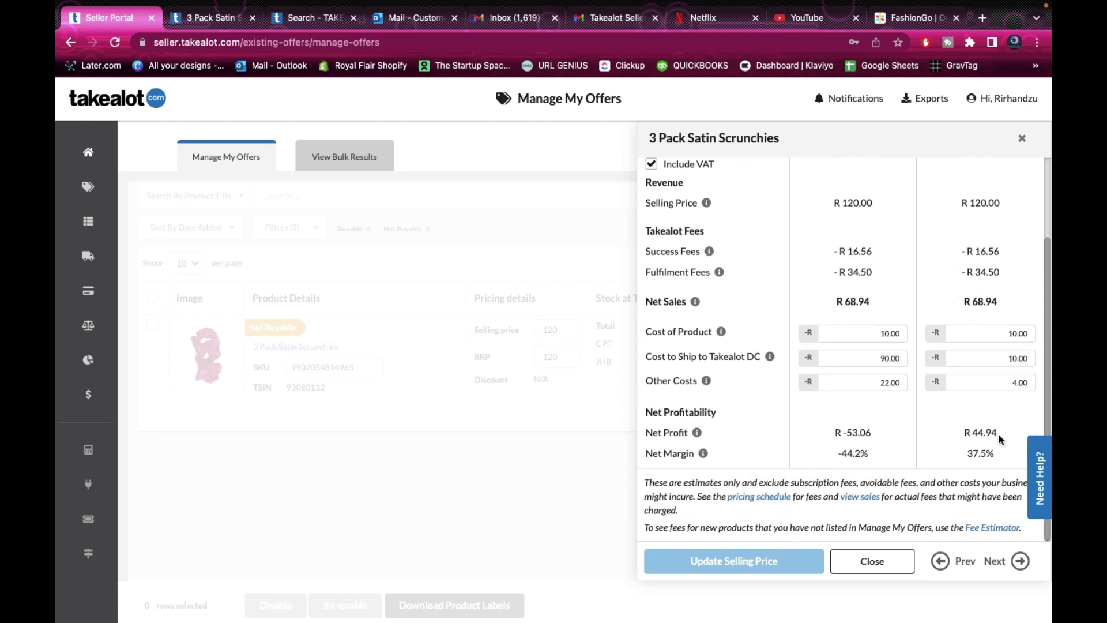
pyautogui.moveTo(998, 435); pyautogui.dragTo(966, 435)
pyautogui.scroll(2, 852, 383)
pyautogui.scroll(-1, 851, 383)
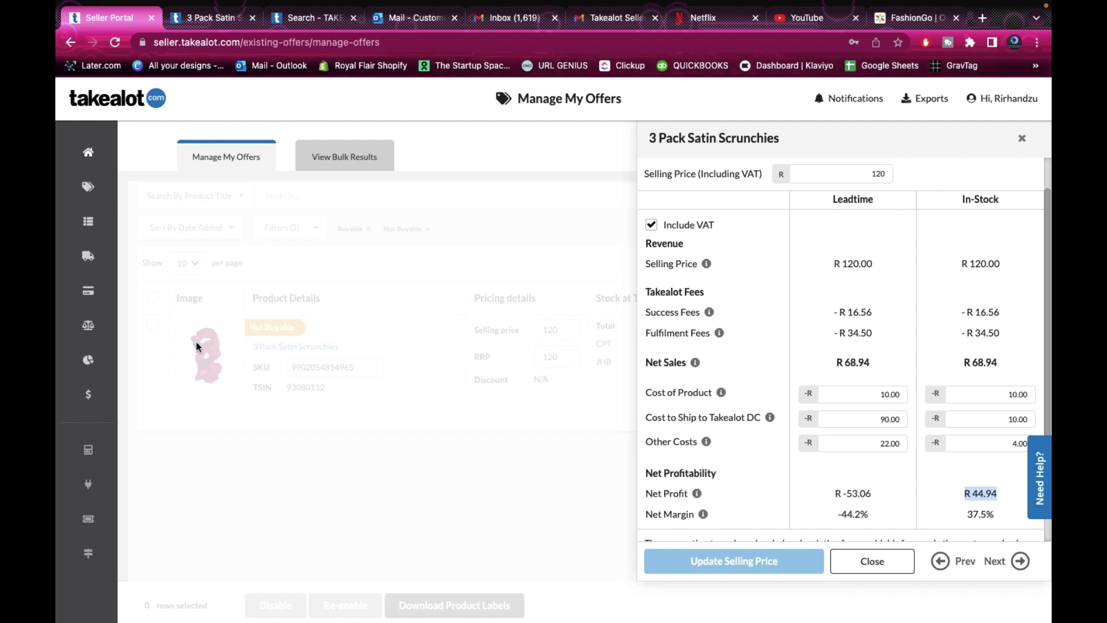
pyautogui.scroll(2, 860, 285)
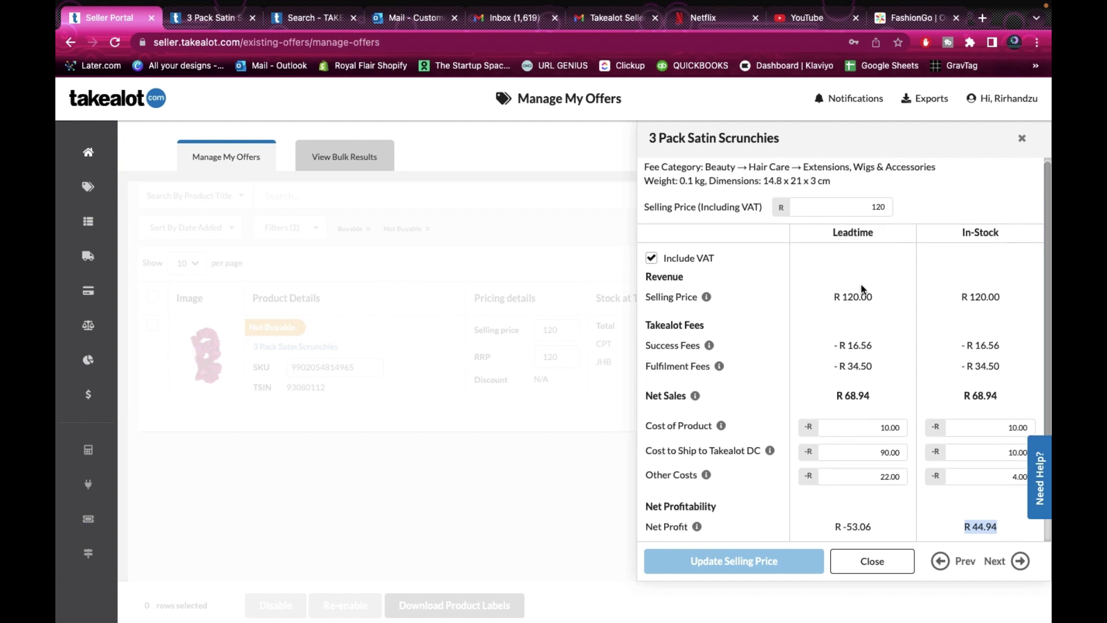
pyautogui.scroll(-3, 860, 285)
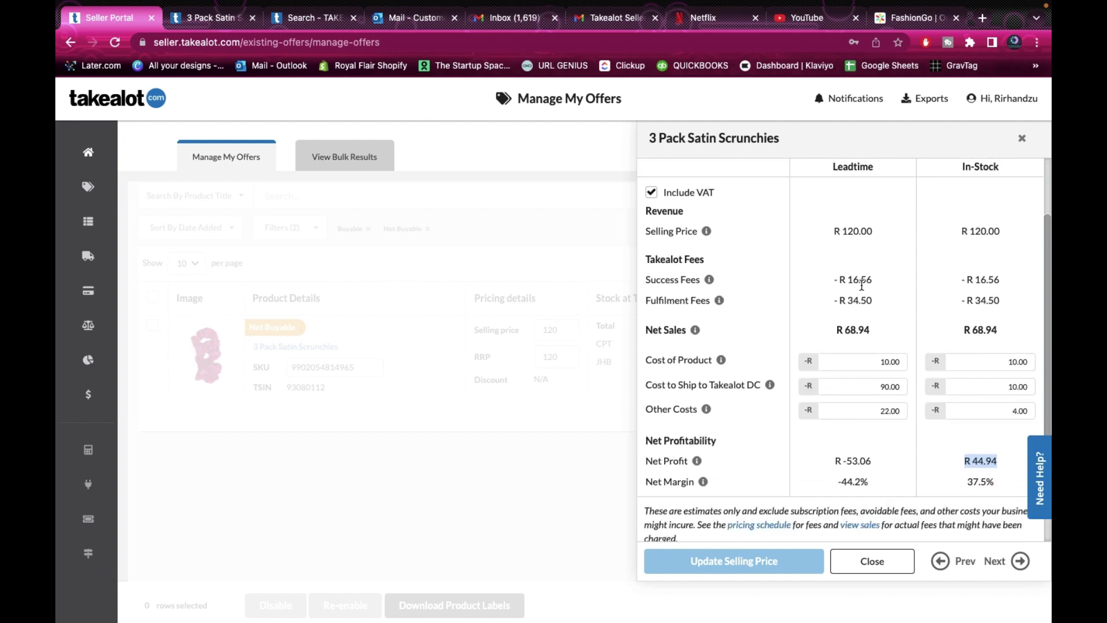
pyautogui.moveTo(871, 462); pyautogui.dragTo(828, 448)
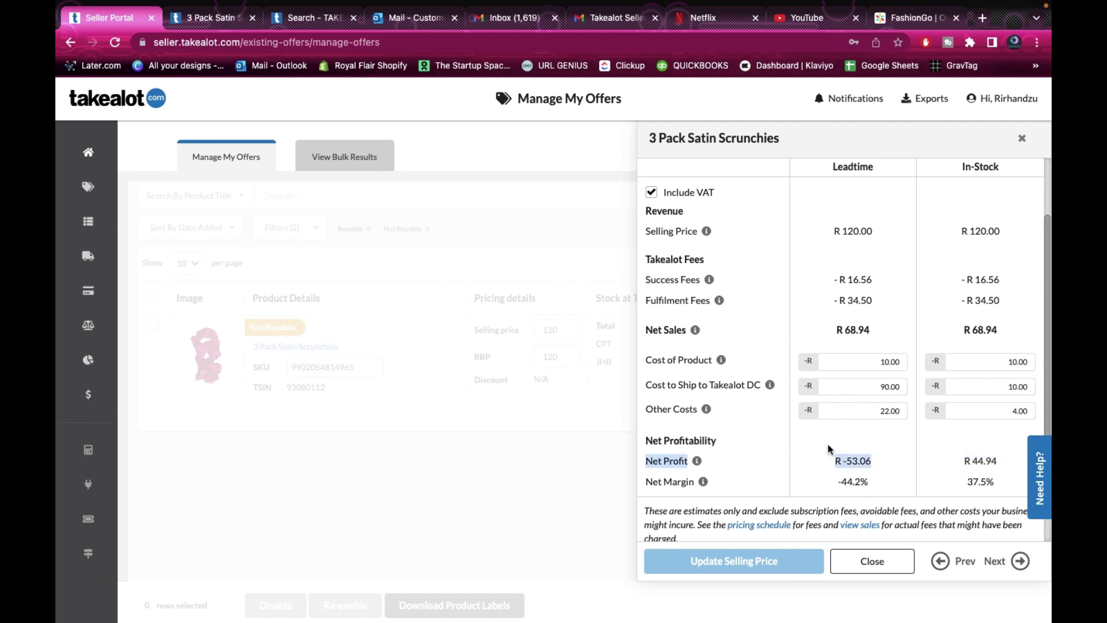
pyautogui.click(1008, 290)
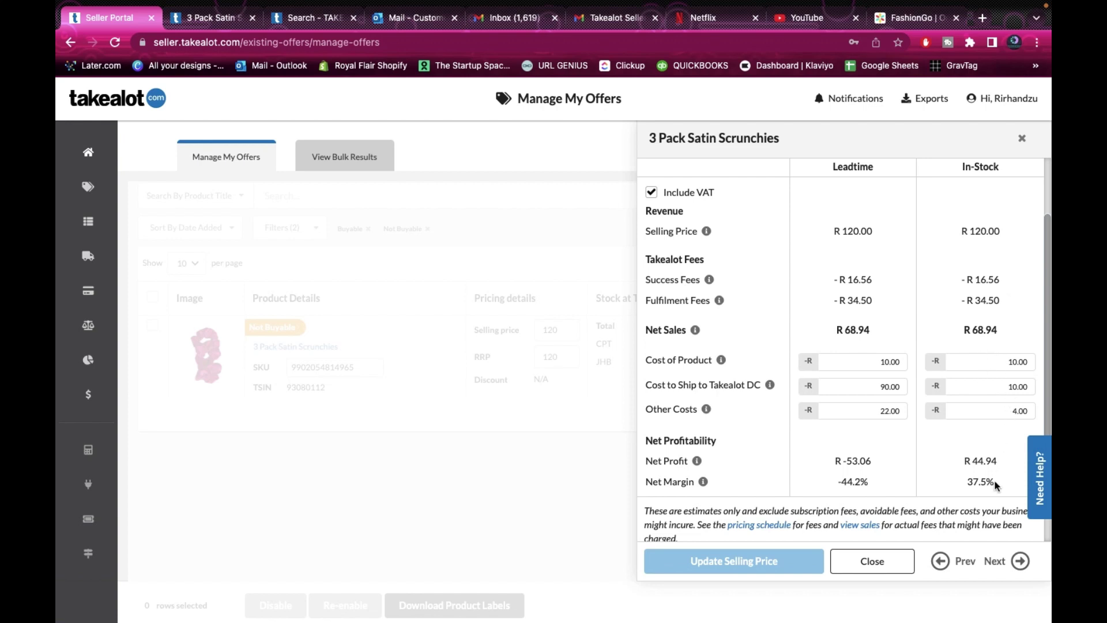
pyautogui.scroll(-1, 994, 485)
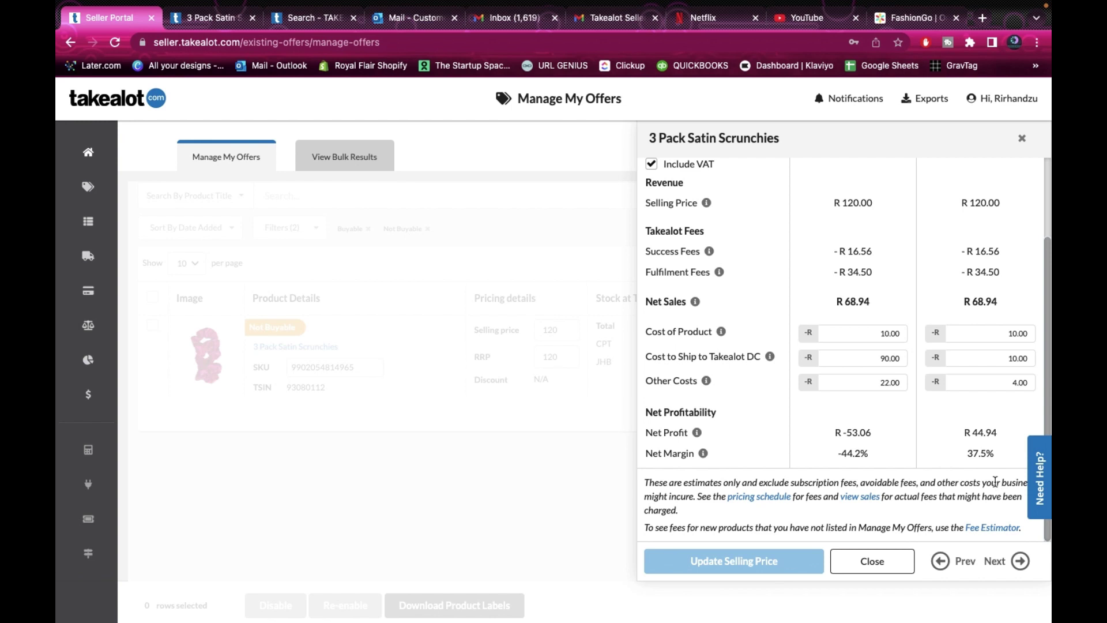
pyautogui.click(883, 567)
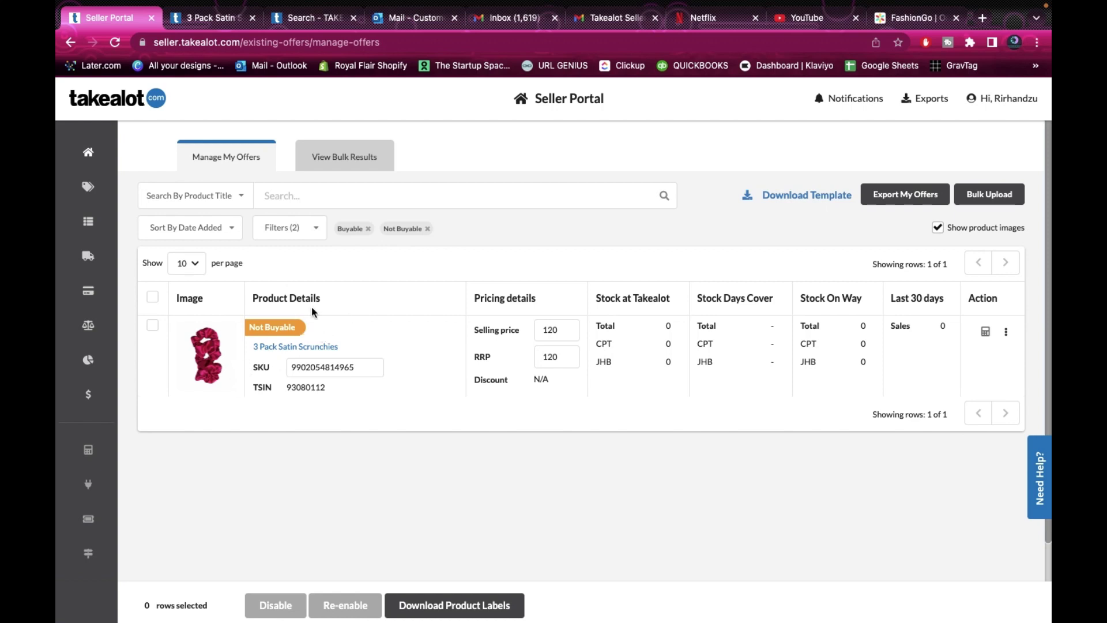
# Step: View and reload the 3 Pack Satin Scrunchies page on Takealot, and return to Manage My Offers to read the Stock at Takealot column's explanation
pyautogui.click(217, 19)
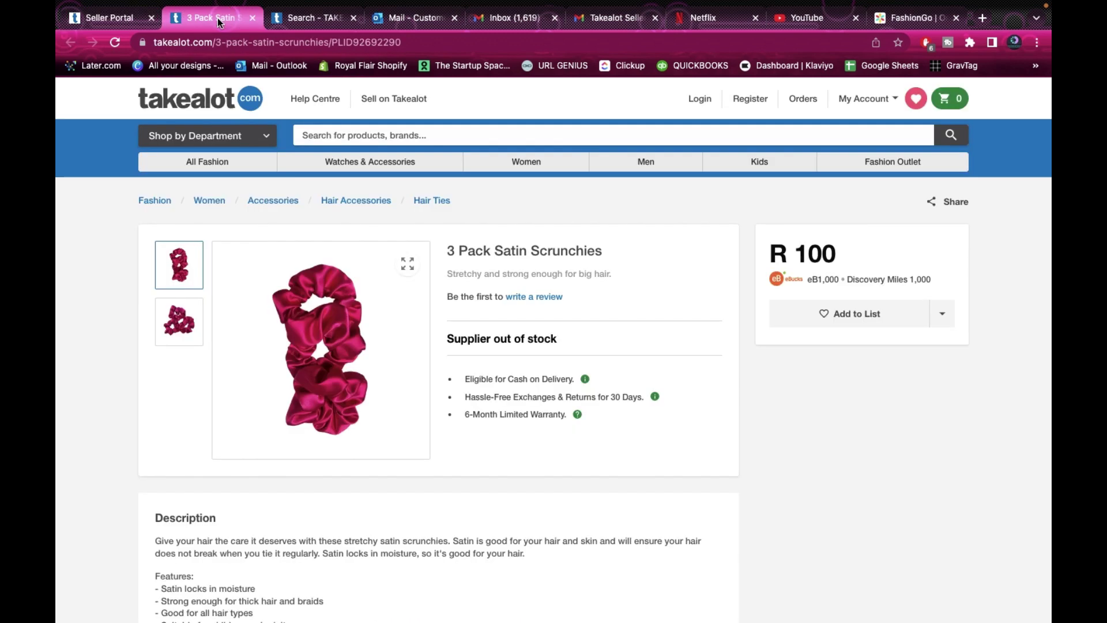
pyautogui.click(115, 44)
pyautogui.click(112, 19)
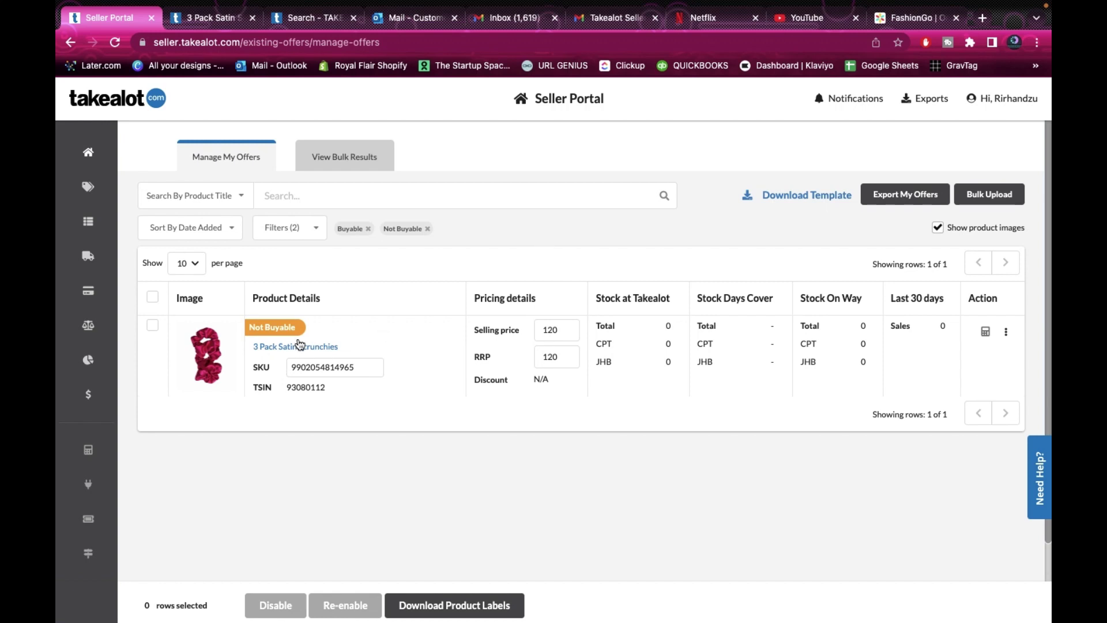
pyautogui.moveTo(286, 285)
pyautogui.moveTo(673, 300)
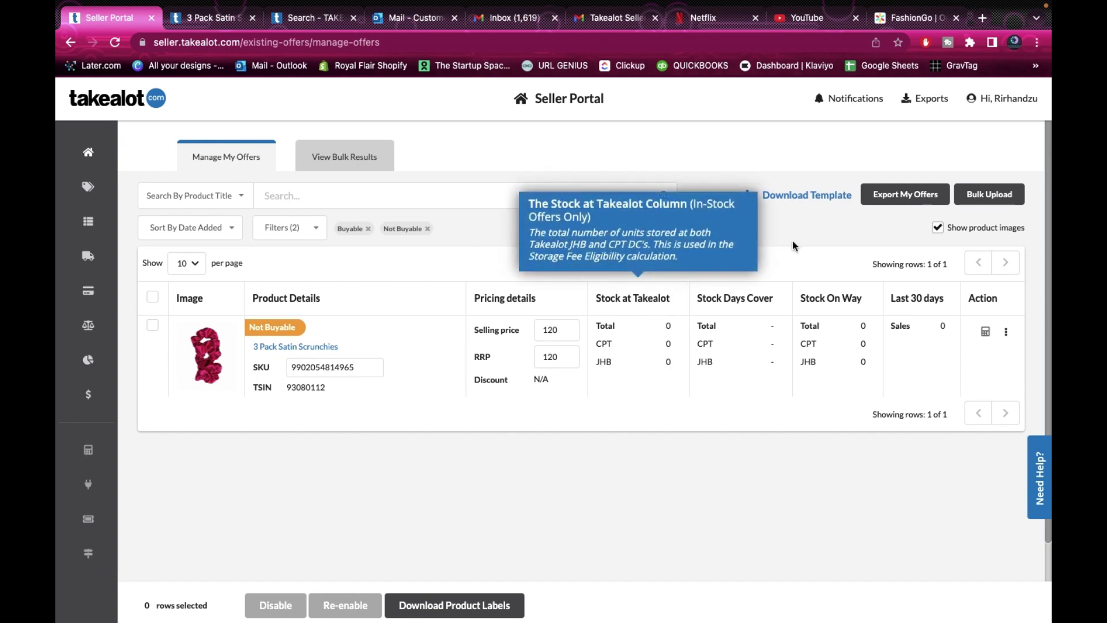